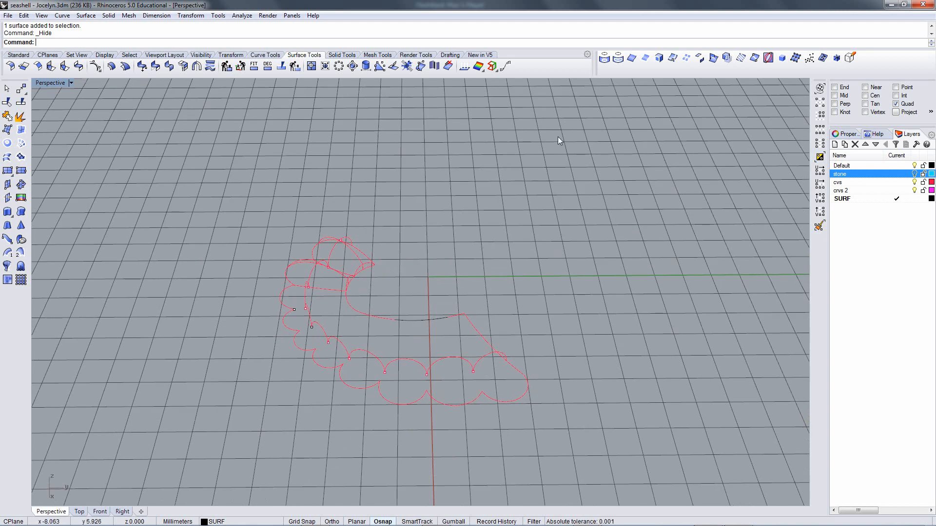
Inspect the shell's lower outer curve and top arc segments, then bring up the Curve Tools toolbar.
right_drag(527, 295, 432, 374)
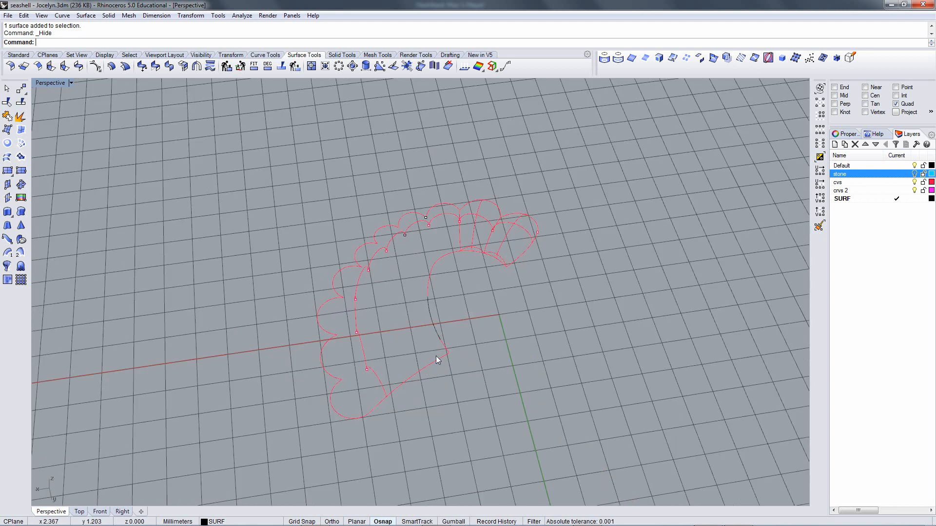
click(442, 356)
scroll(451, 343, up, 5)
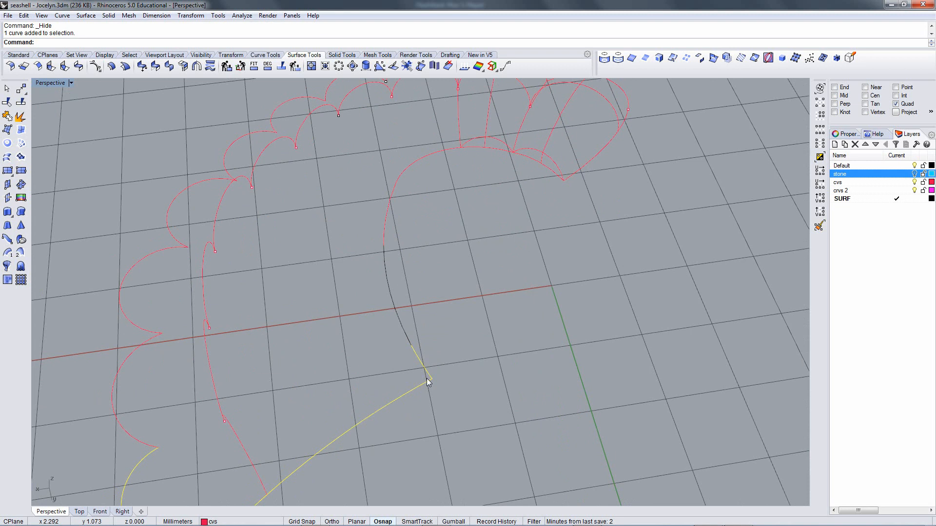
scroll(426, 378, down, 1)
click(398, 201)
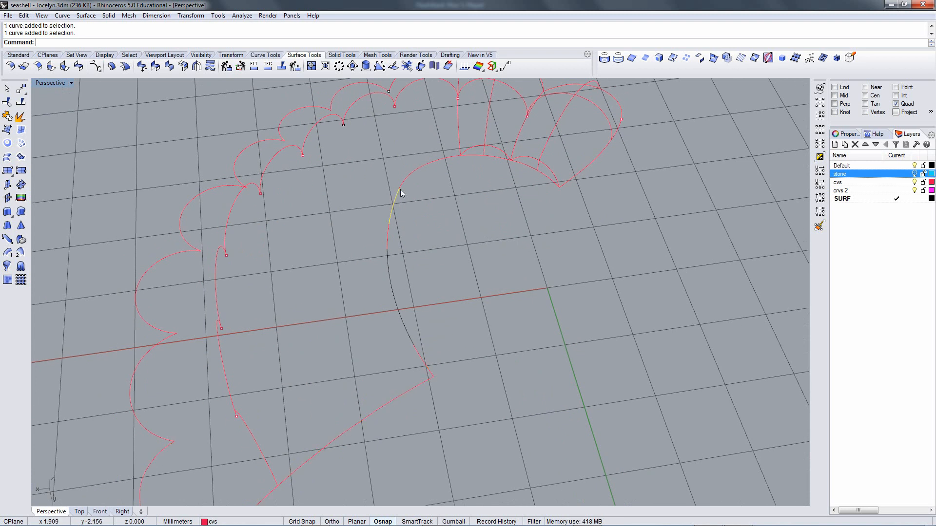
click(474, 156)
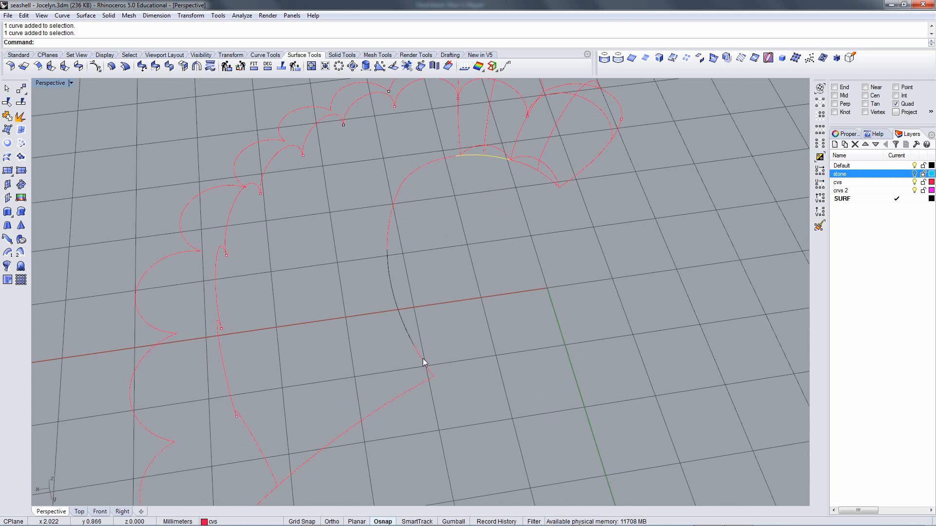
click(255, 56)
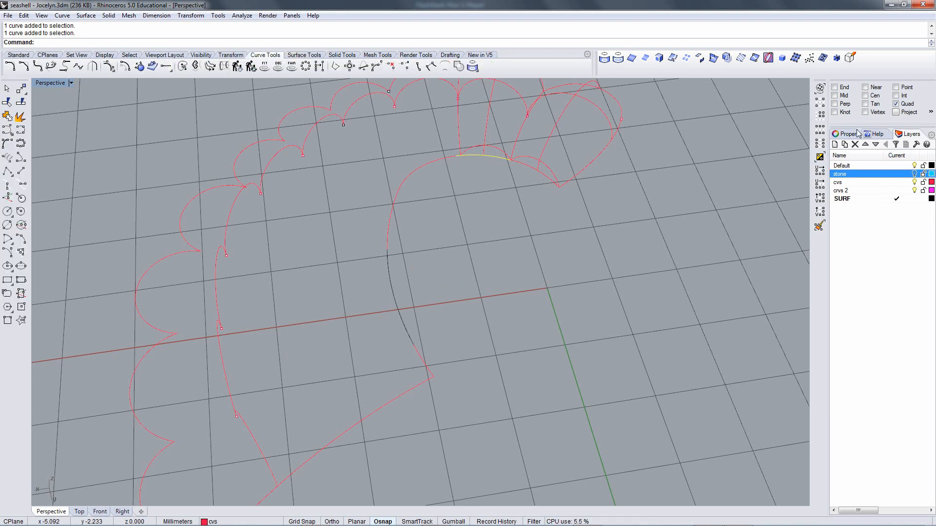
Add Layer 01 and Layer 02, colour Layer 02 white and Layer 01 blue, and make Layer 02 current.
double_click(835, 145)
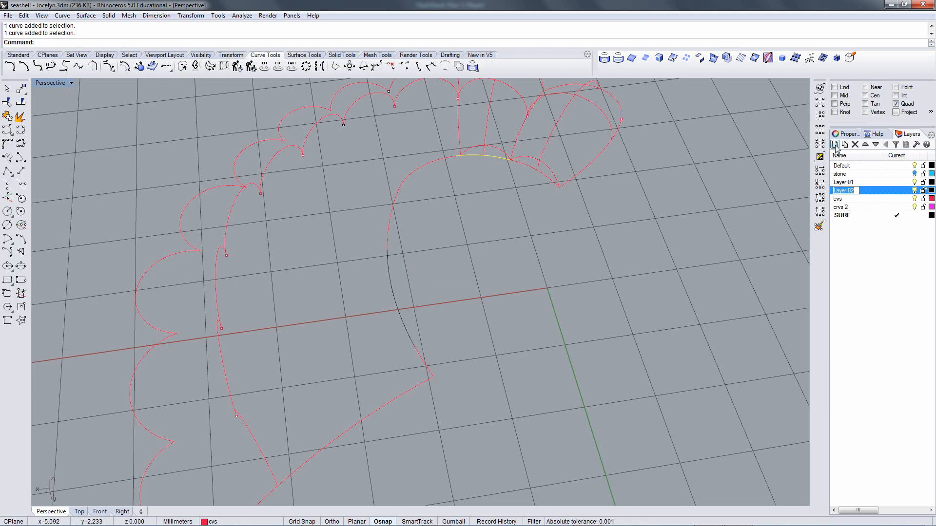
click(932, 191)
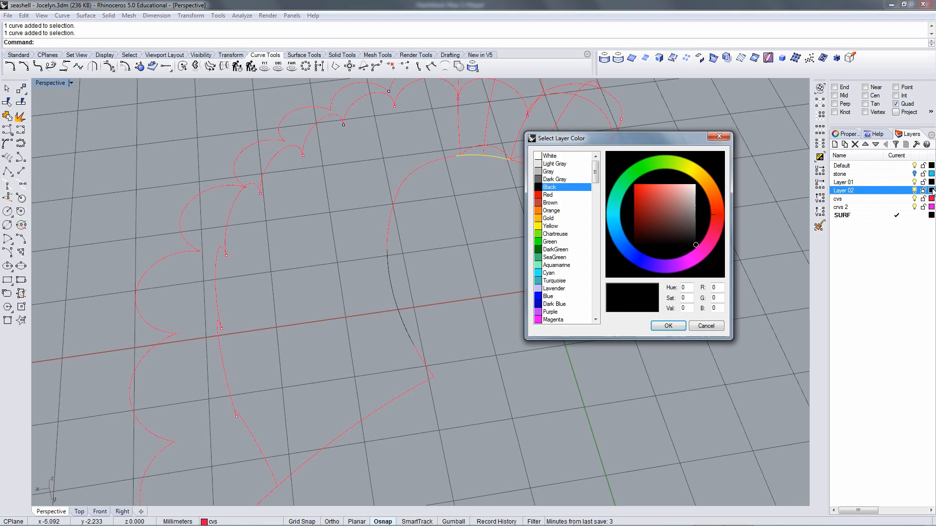
click(554, 156)
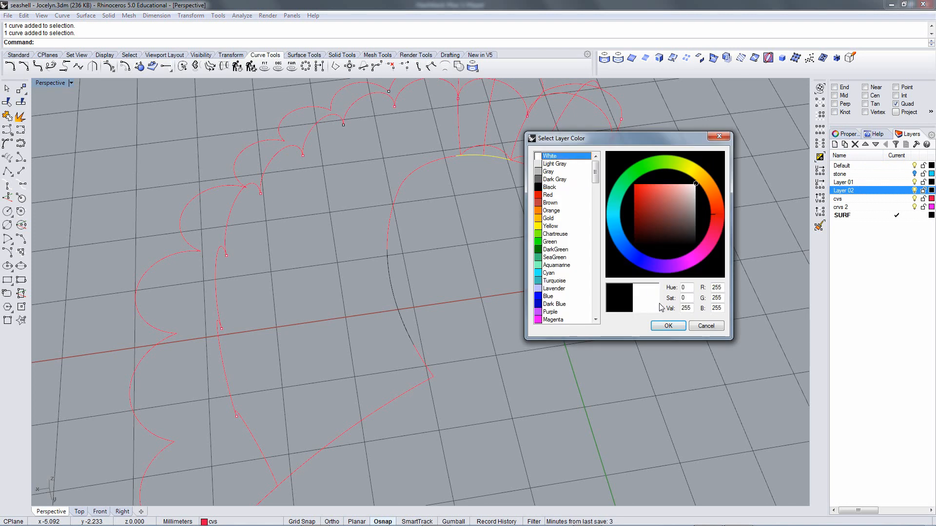
click(666, 327)
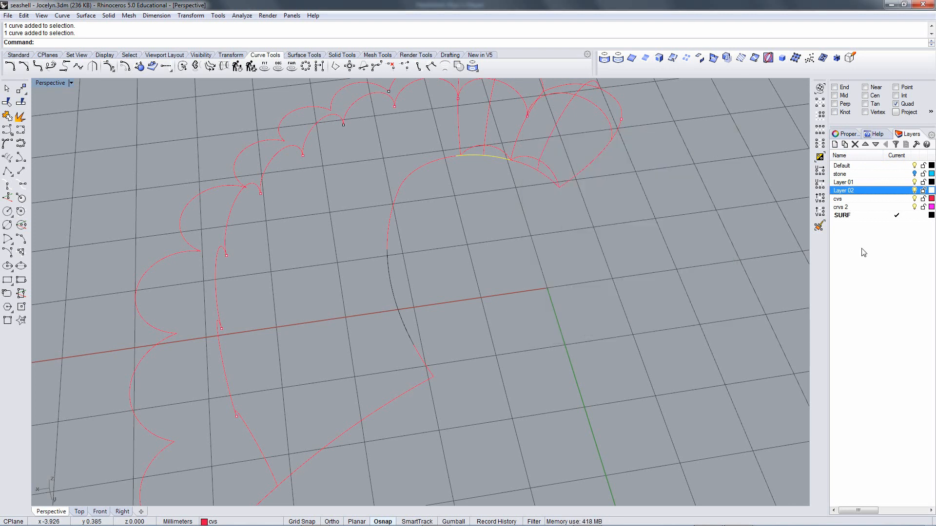
click(931, 182)
click(548, 296)
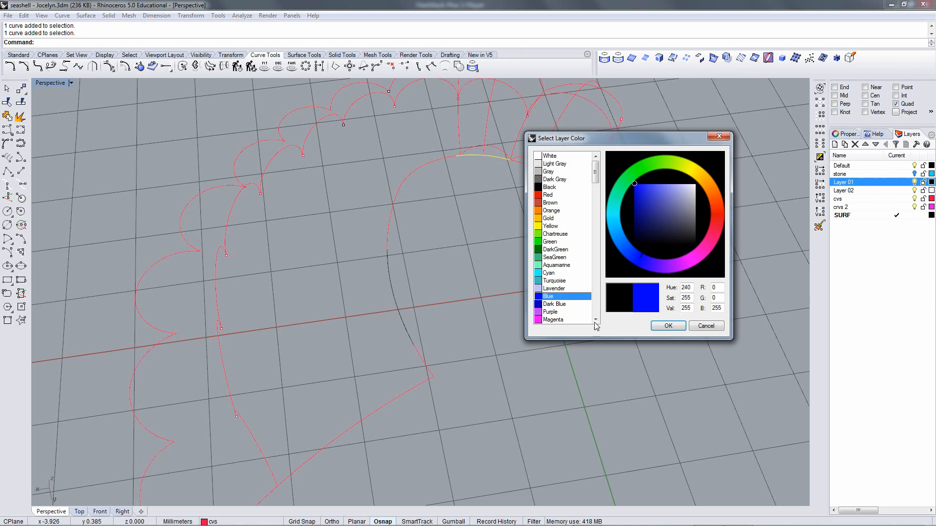
click(668, 326)
click(904, 190)
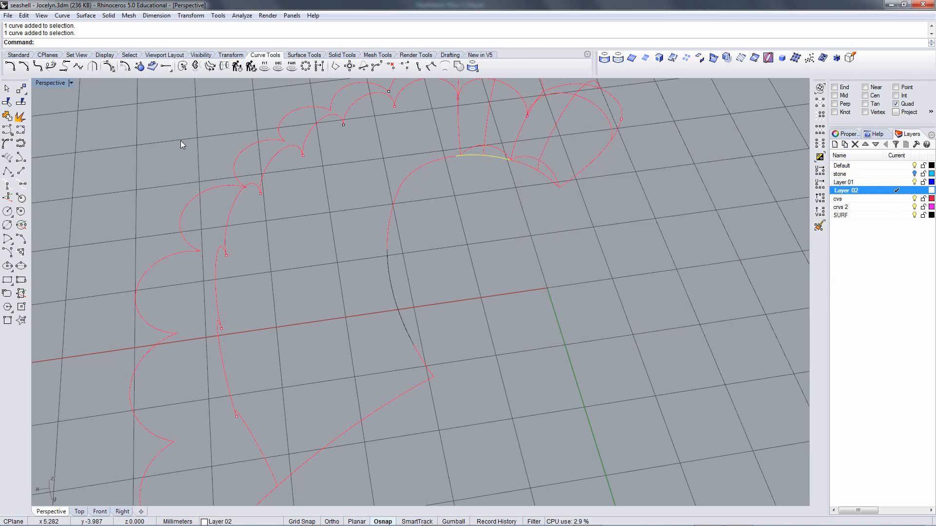
click(19, 131)
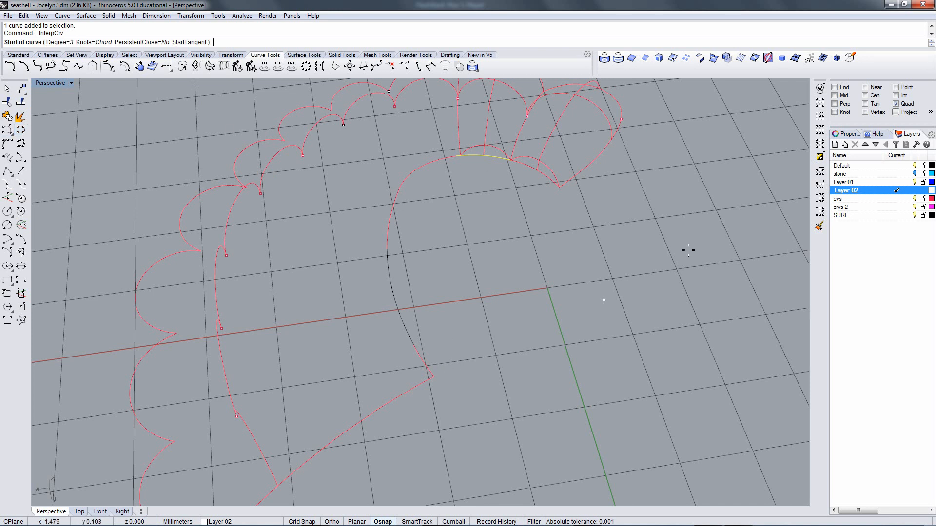
Draw an interpolated curve with End snap from the lower curve end around the inner arc to the upper-right end.
click(835, 88)
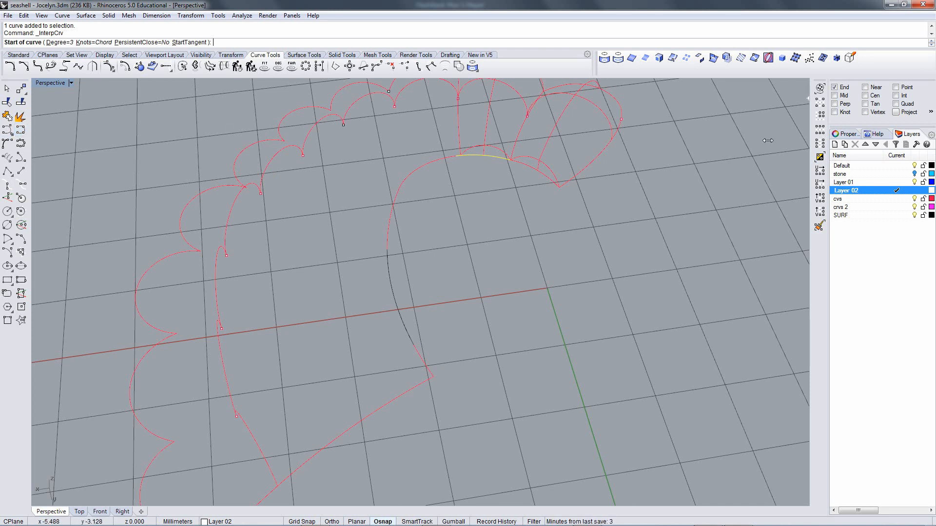
click(434, 377)
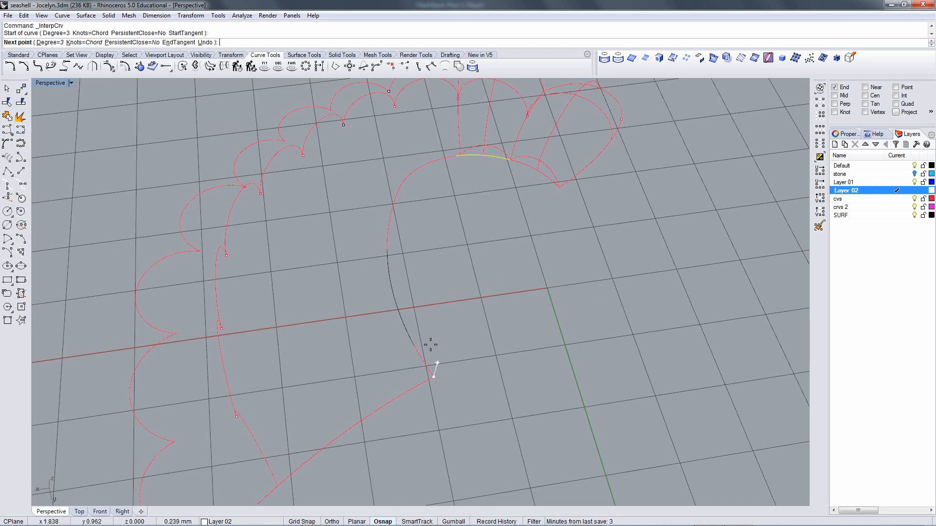
click(404, 320)
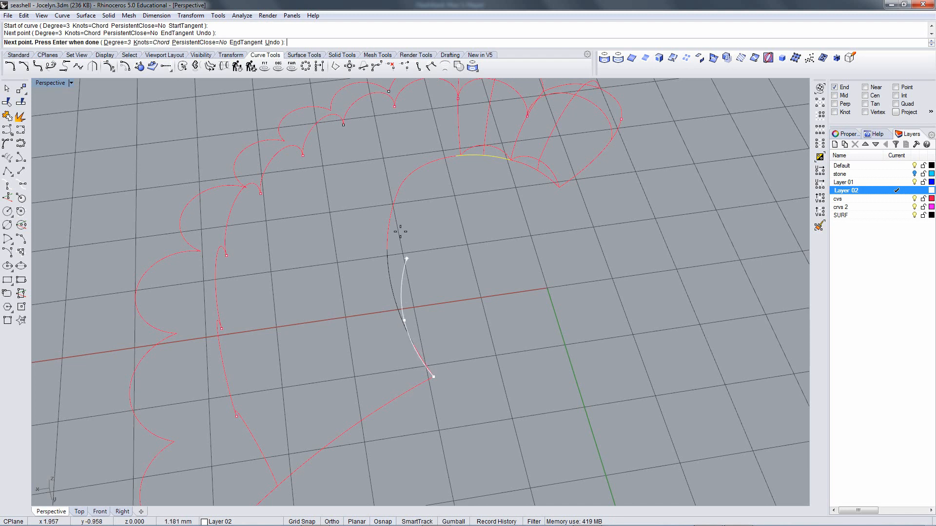
click(394, 210)
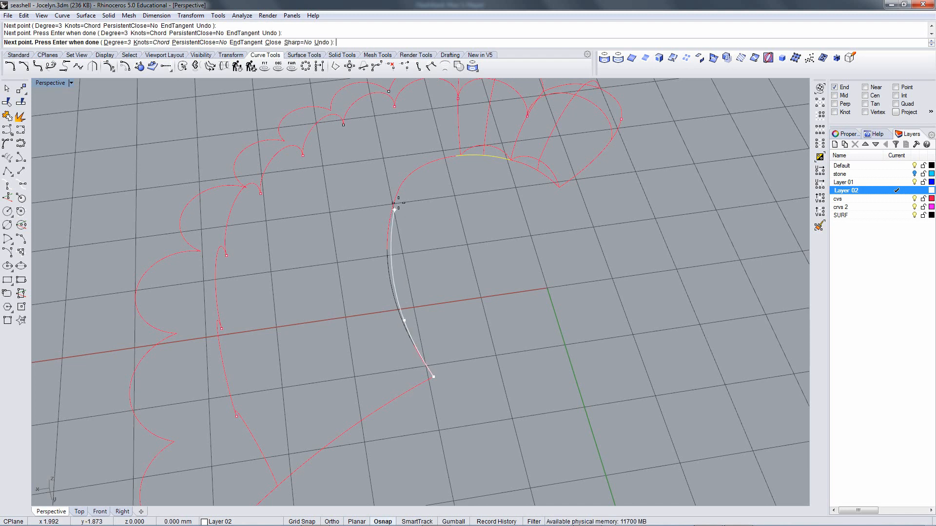
click(425, 167)
click(479, 155)
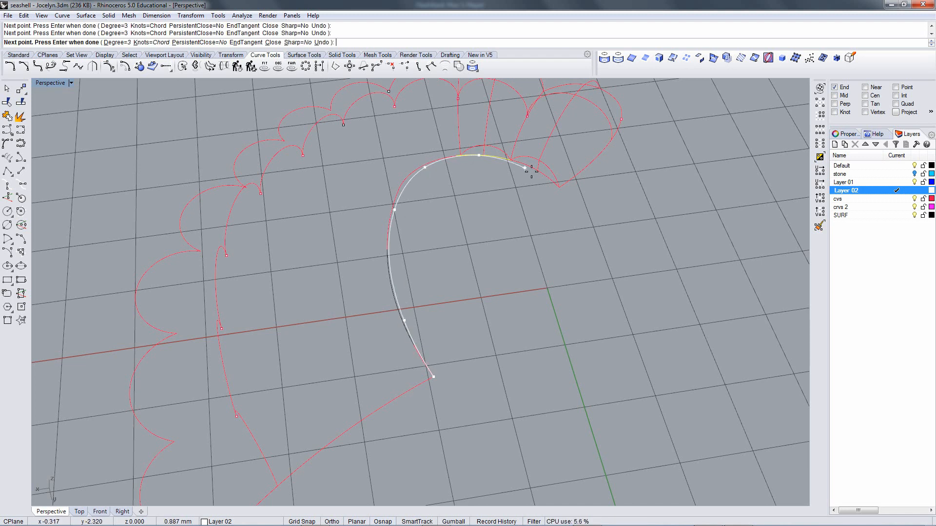
click(535, 168)
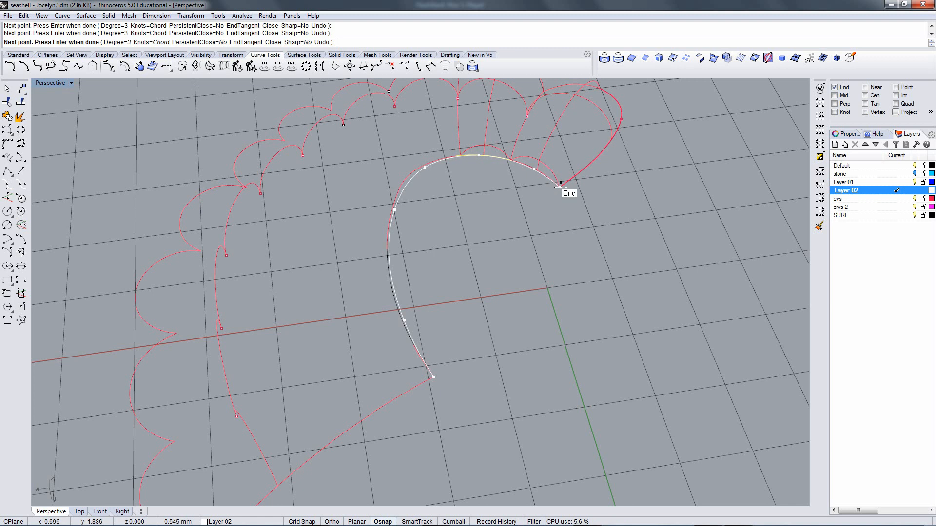
click(561, 187)
key(Return)
right_drag(522, 203, 740, 206)
click(450, 241)
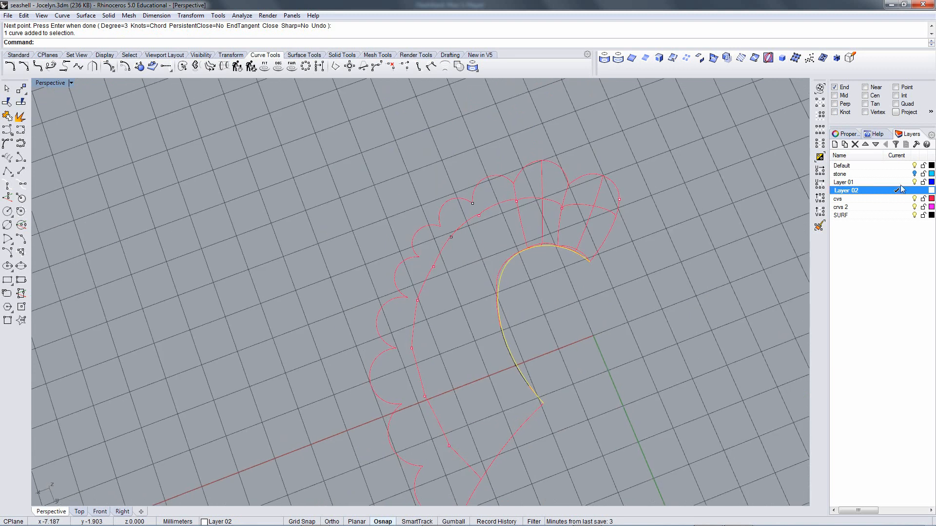
Show the stone layer, view the gem from Top in Wireframe display, and lock the stone layer.
click(915, 174)
right_drag(679, 246, 645, 257)
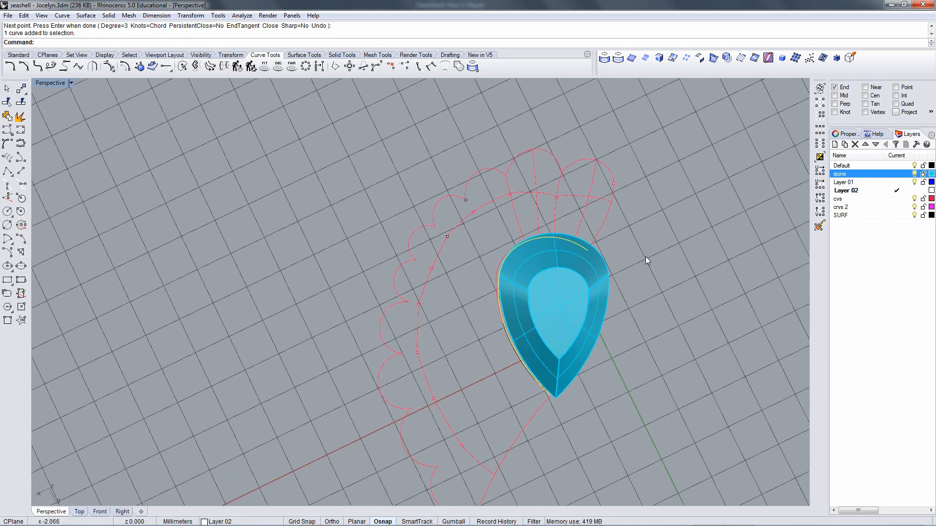
key(ctrl+Tab)
mouse_move(344, 252)
ctrl+right_down()
mouse_move(350, 227)
mouse_move(352, 249)
ctrl+right_up()
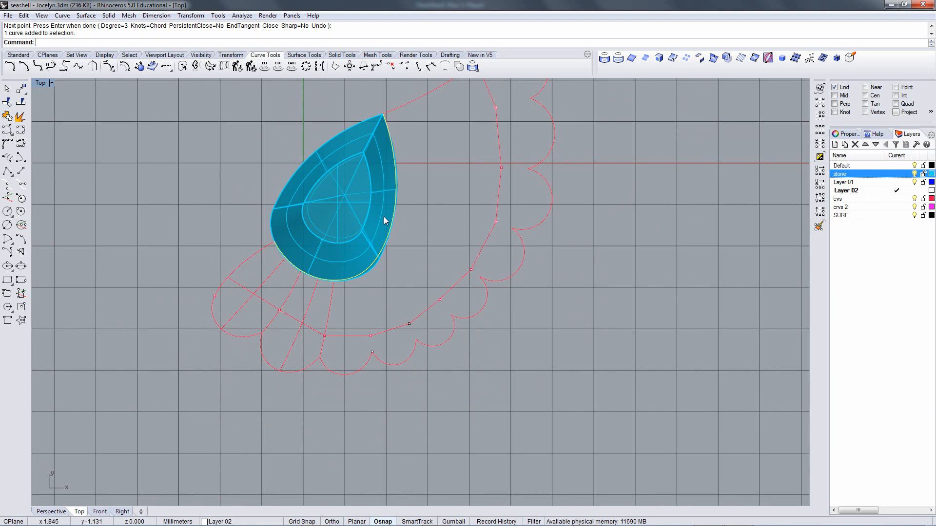
key(ctrl+Tab)
key(ctrl+Tab)
key(ctrl+Tab)
key(ctrl+Tab)
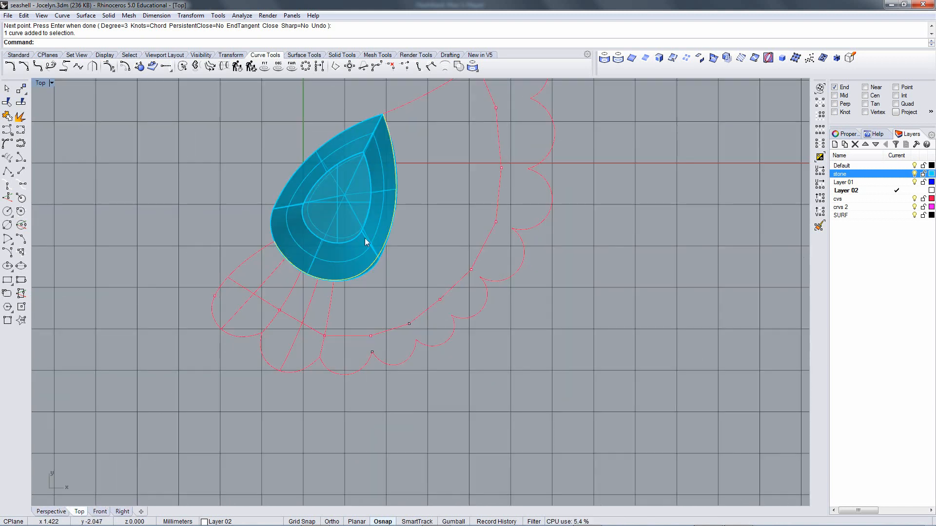
right_drag(383, 209, 465, 259)
scroll(472, 249, up, 3)
key(ctrl+alt+w)
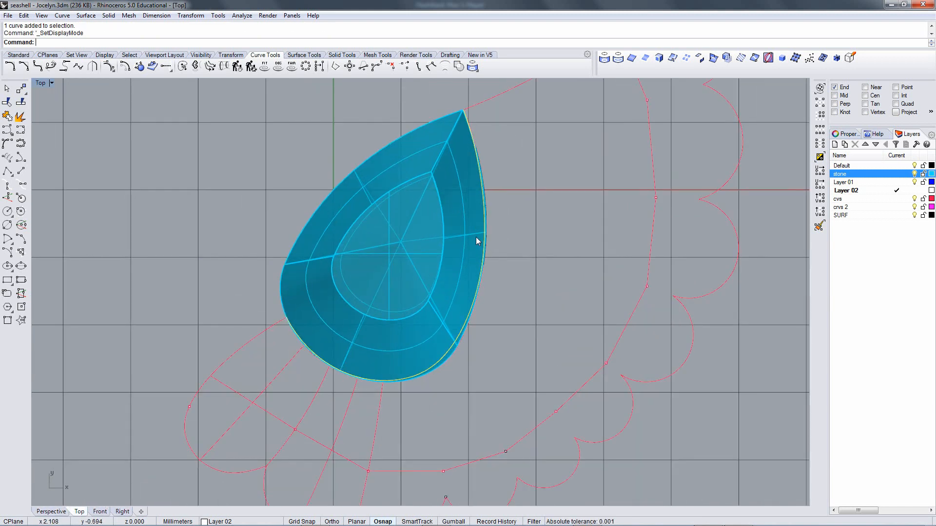
click(922, 174)
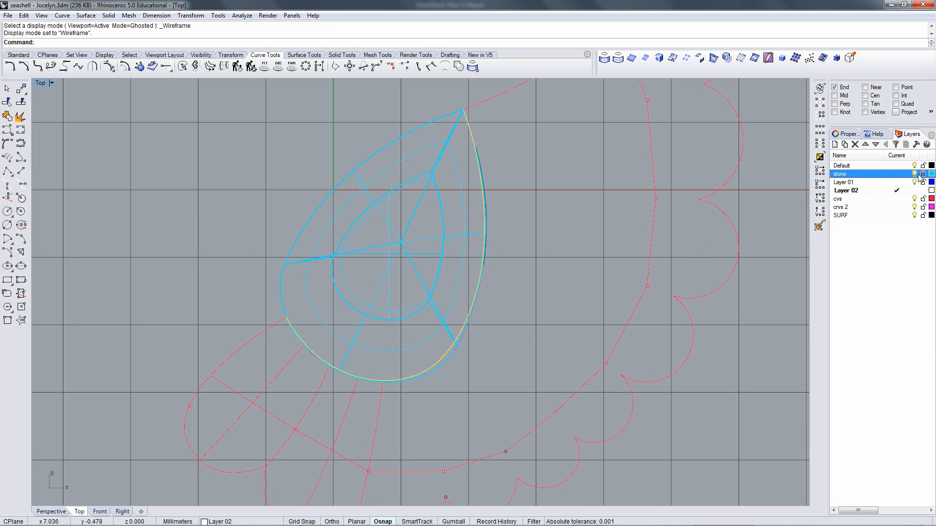
right_drag(438, 246, 452, 225)
Turn on the curve's control points and nudge its right and upper-right points slightly toward the stone.
key(F10)
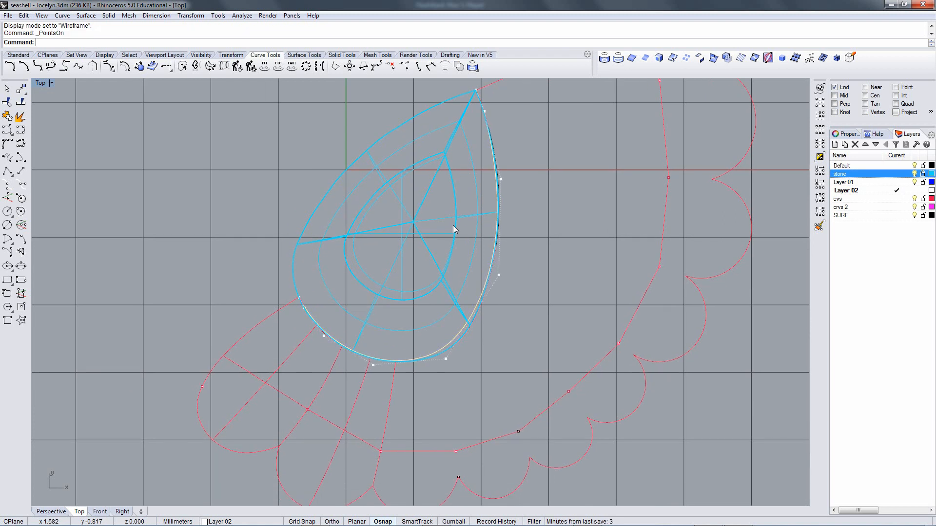
click(498, 276)
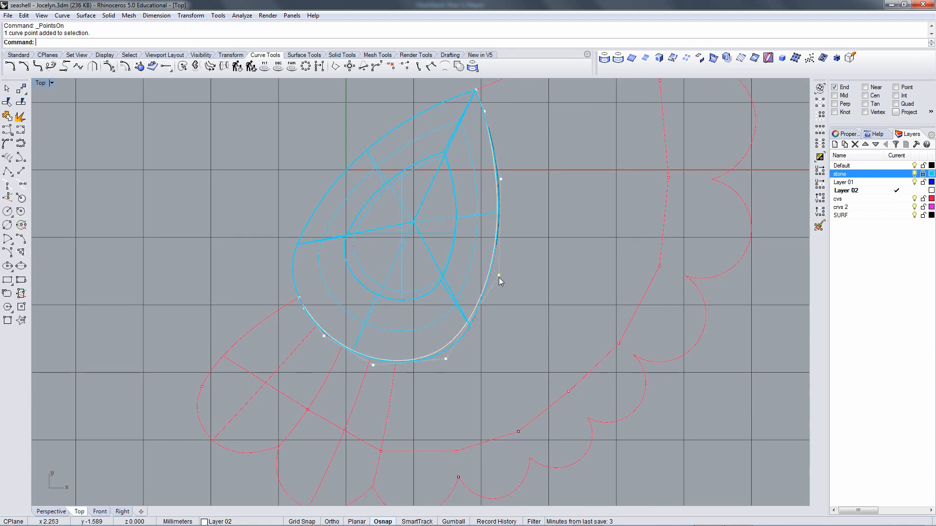
text(m)
key(Return)
click(583, 276)
click(580, 272)
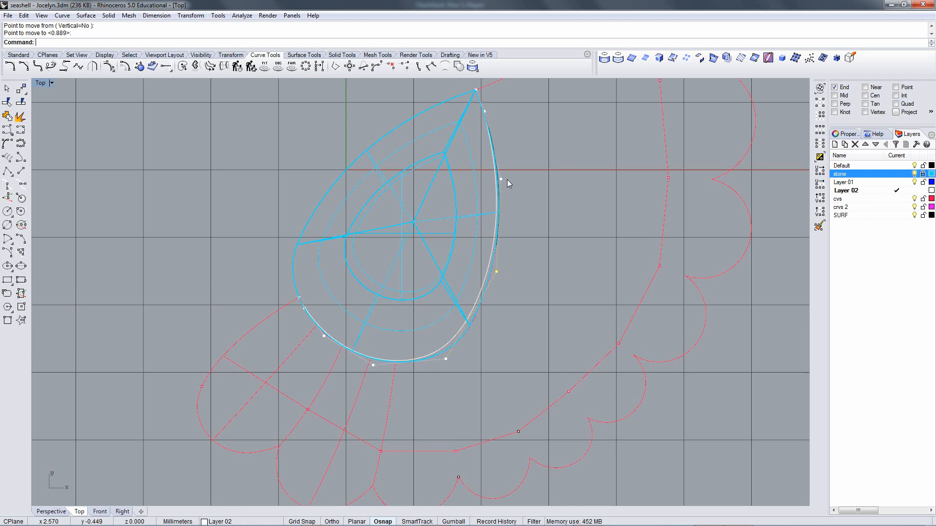
click(501, 179)
text(m)
key(Return)
click(549, 197)
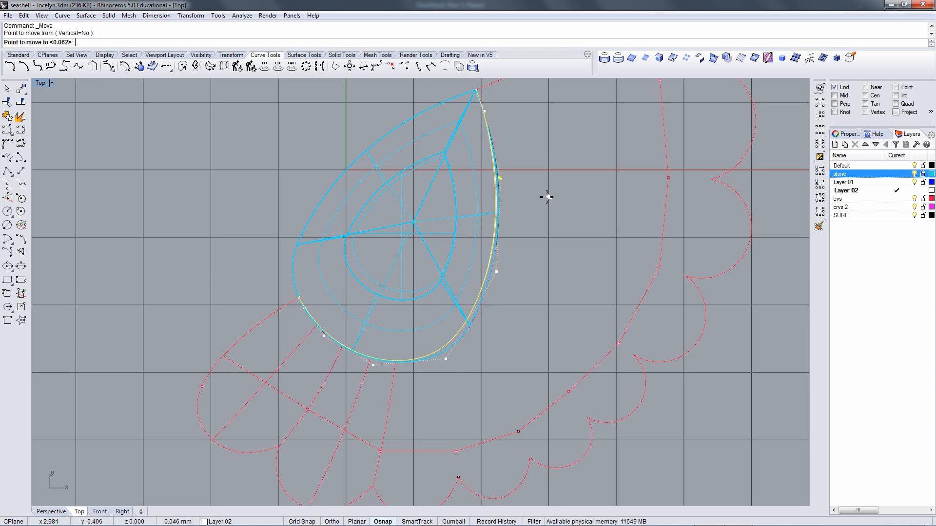
click(545, 195)
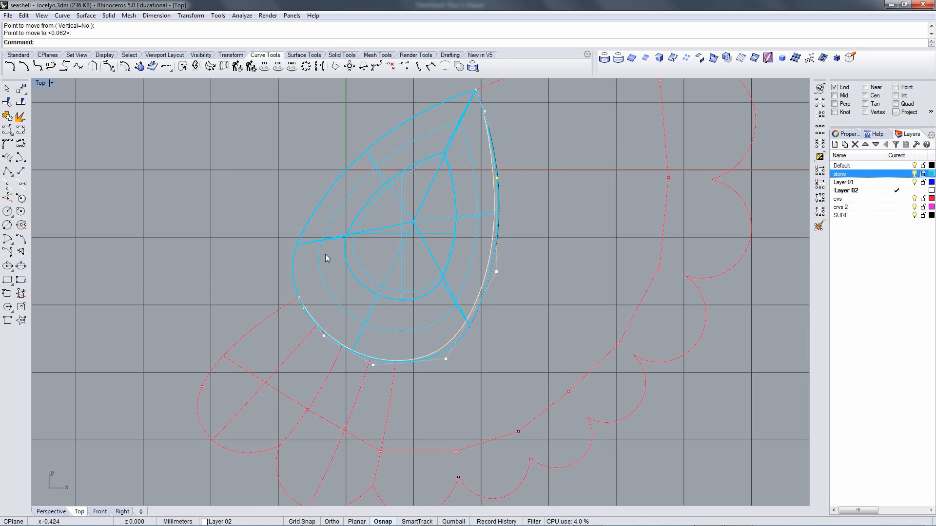
Move the curve near the stone's tip in a few small nudges so it lies along the edge.
right_drag(546, 111, 485, 153)
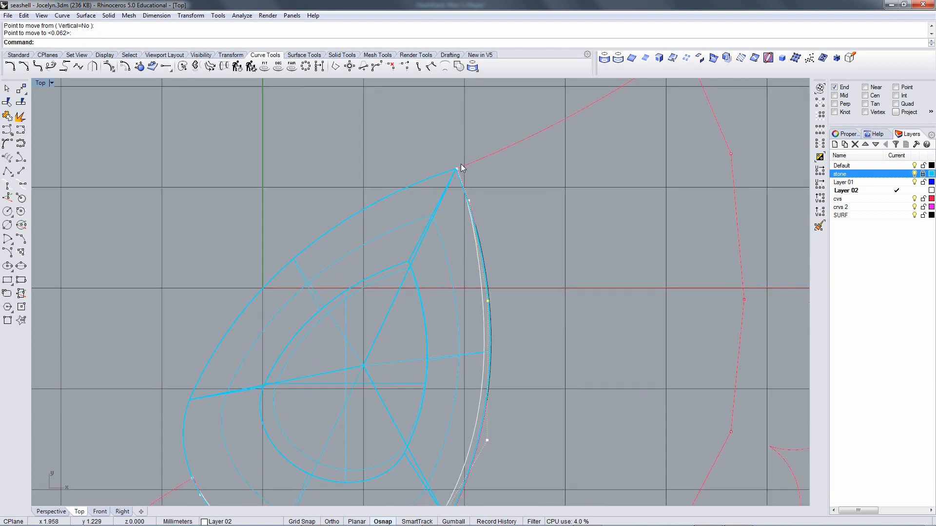
click(460, 166)
key(Return)
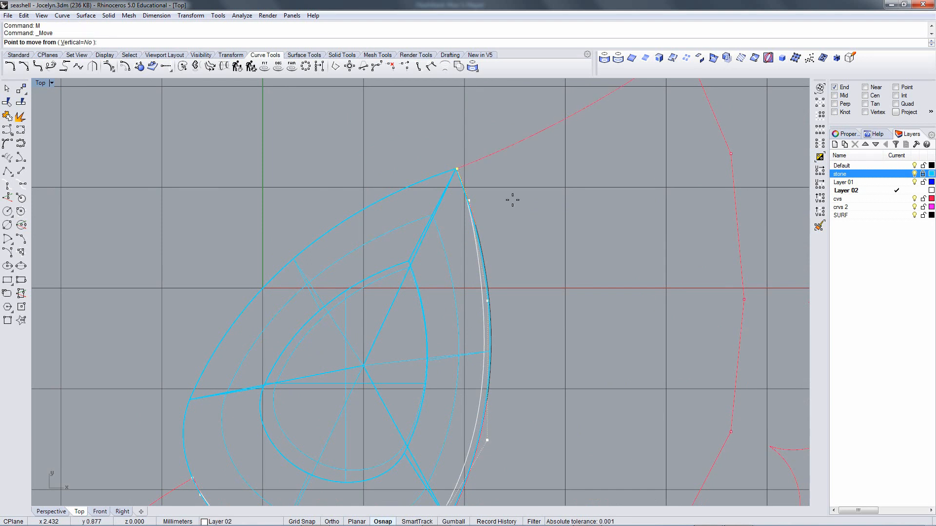
click(512, 198)
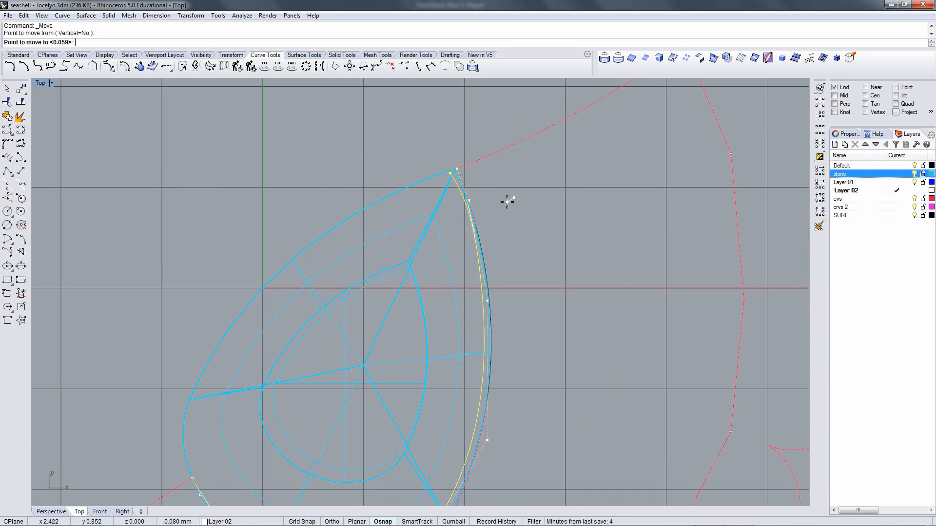
click(506, 203)
key(Return)
click(512, 198)
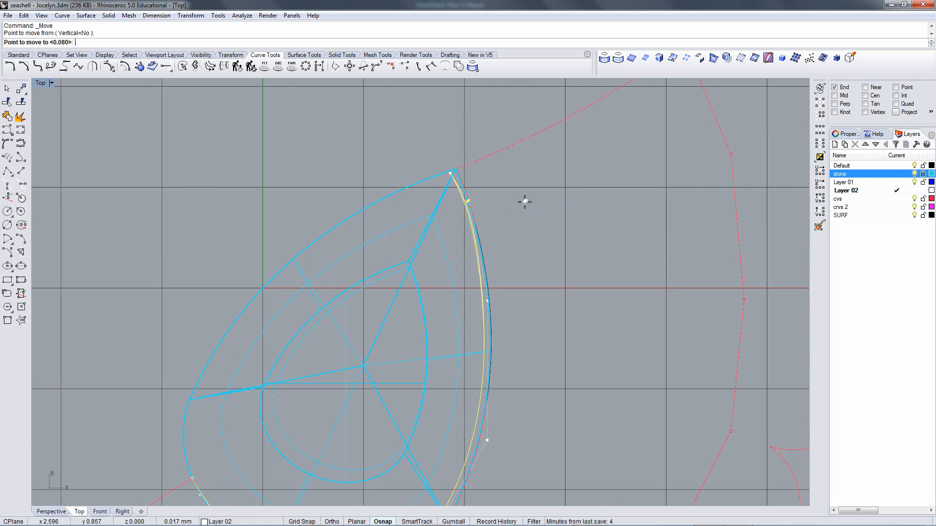
click(522, 203)
scroll(528, 206, down, 3)
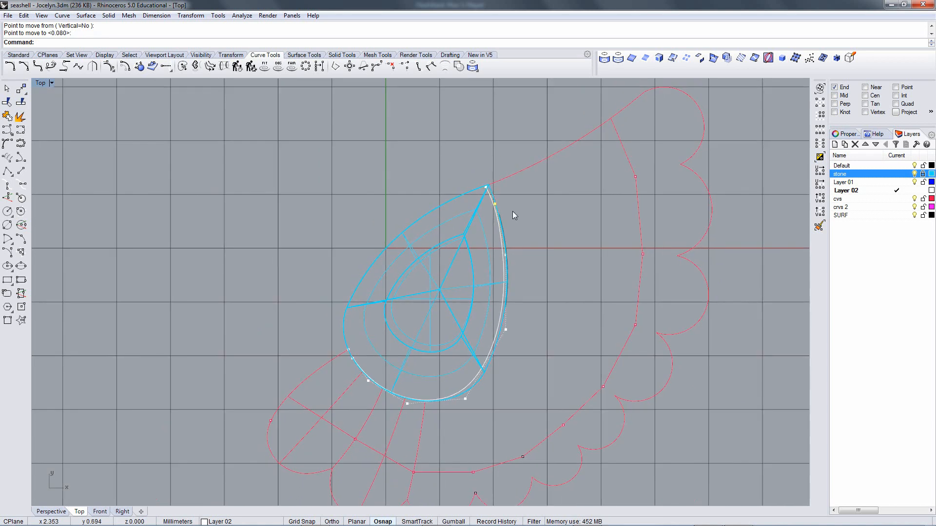
Switch to the shaded Perspective view, orbit around the stone, and deselect the curve.
key(ctrl+F2)
key(ctrl+F4)
right_drag(540, 258, 639, 232)
key(Escape)
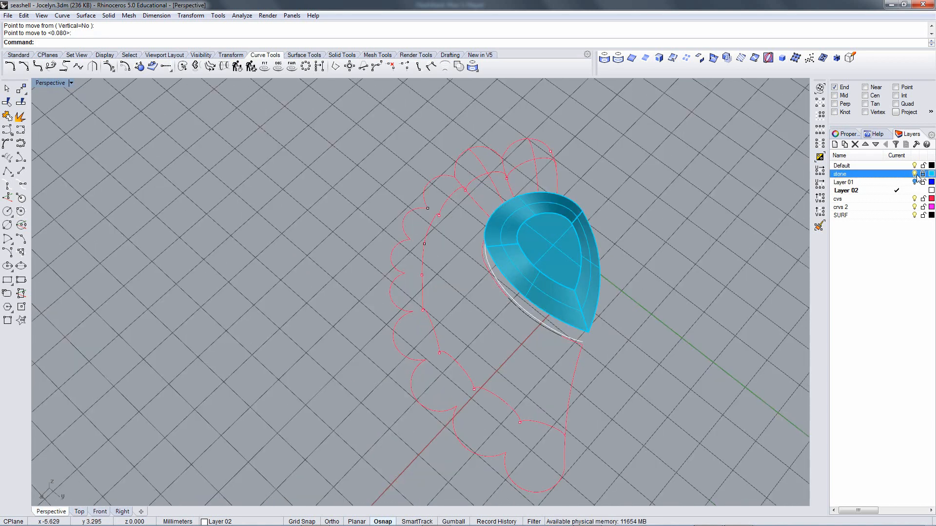
Hide the stone's layer and zoom in on the red curve near the white arc's tip.
click(915, 182)
right_drag(753, 238, 673, 237)
scroll(592, 299, up, 3)
scroll(591, 299, up, 1)
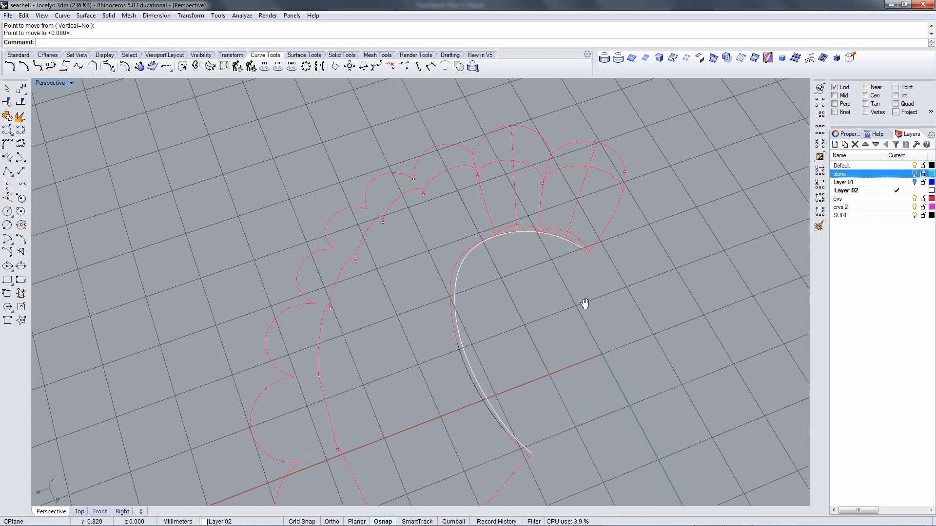
shift+right_drag(585, 305, 575, 186)
scroll(529, 295, up, 4)
right_drag(535, 291, 516, 343)
Explode the red curve and delete its short segment near the arc tip.
click(517, 341)
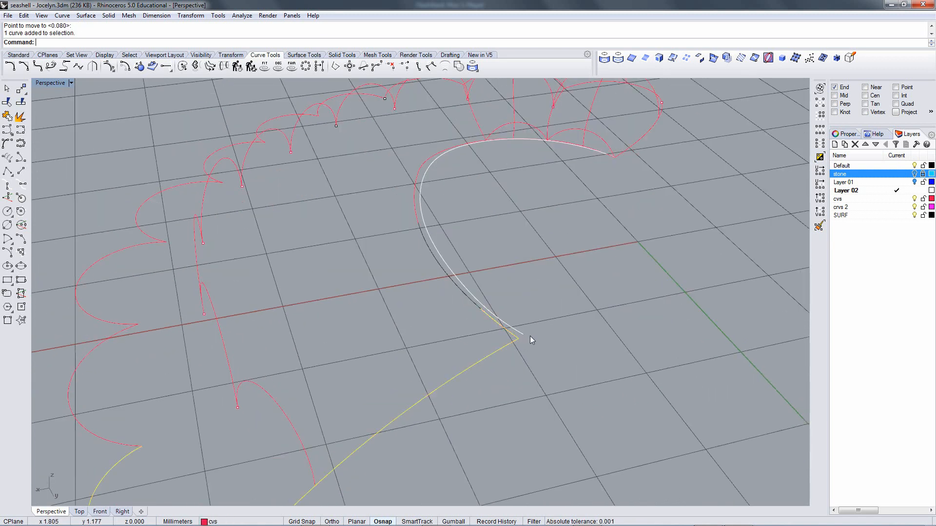
click(20, 119)
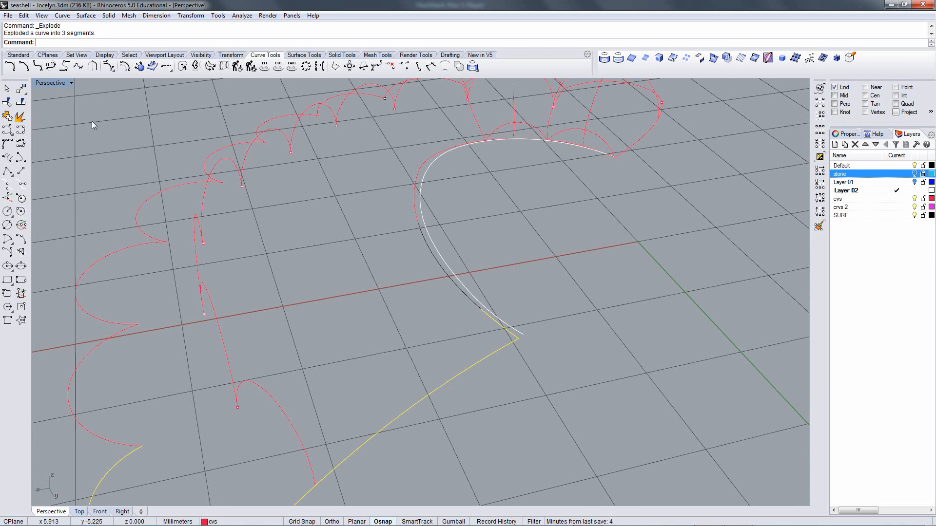
ctrl+click(495, 356)
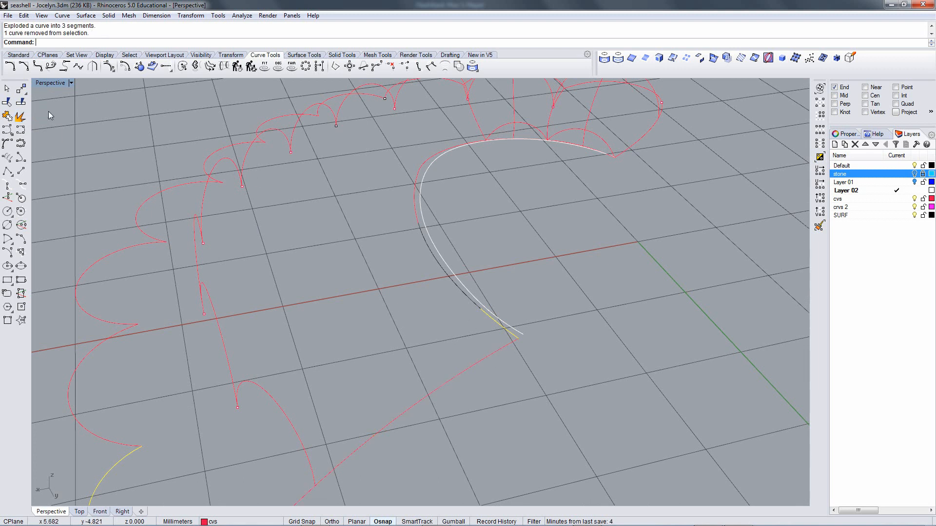
click(492, 322)
key(Delete)
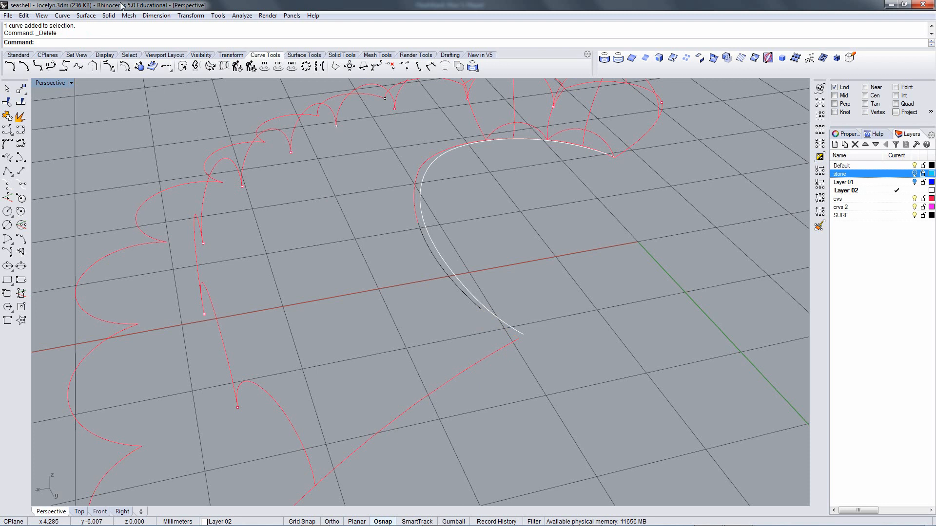
Fillet the white arc and the red line with radius 0 into a sharp corner.
click(9, 67)
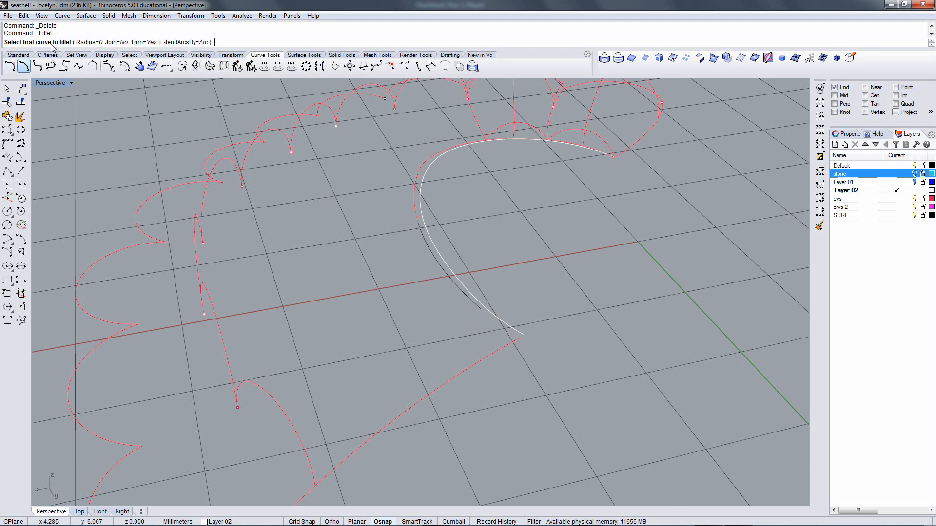
click(518, 328)
click(514, 342)
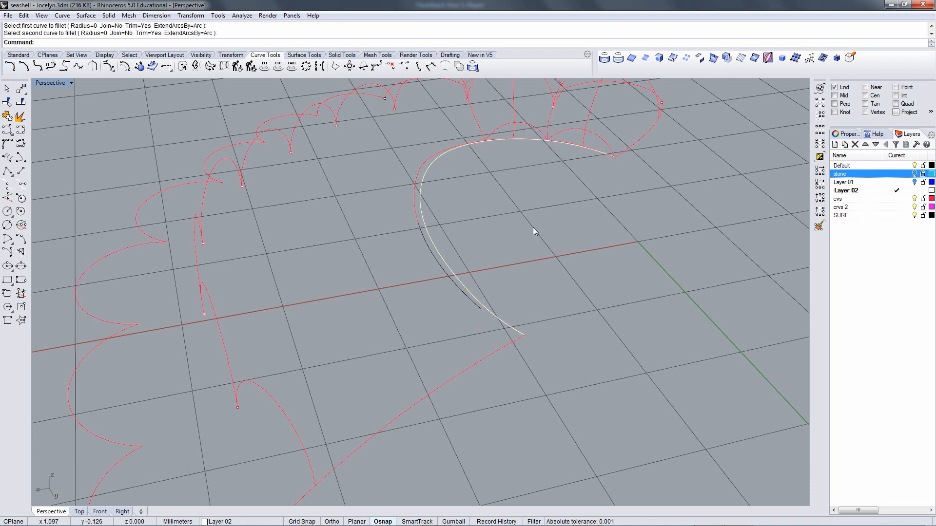
scroll(507, 230, down, 5)
Try Rebuild and Explode on the red line, then cancel and undo both.
scroll(488, 260, up, 4)
click(494, 264)
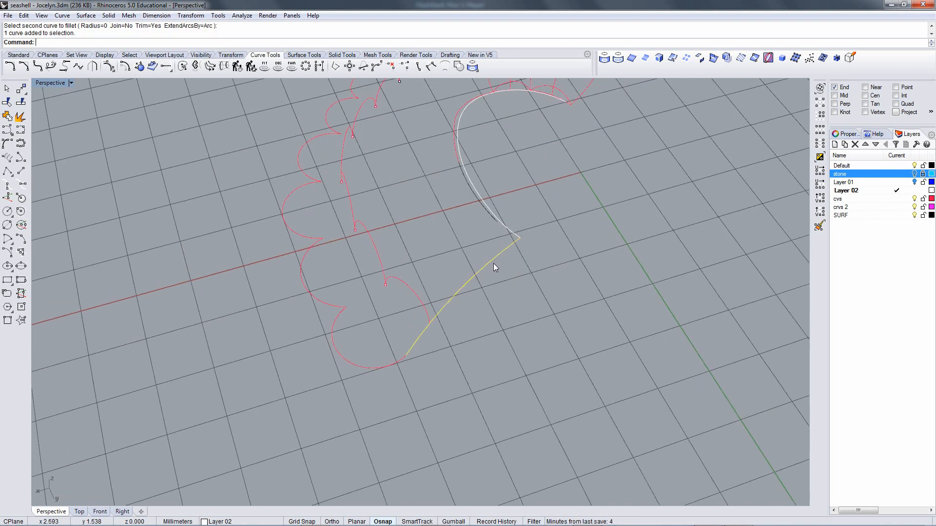
text(rebuild)
key(Return)
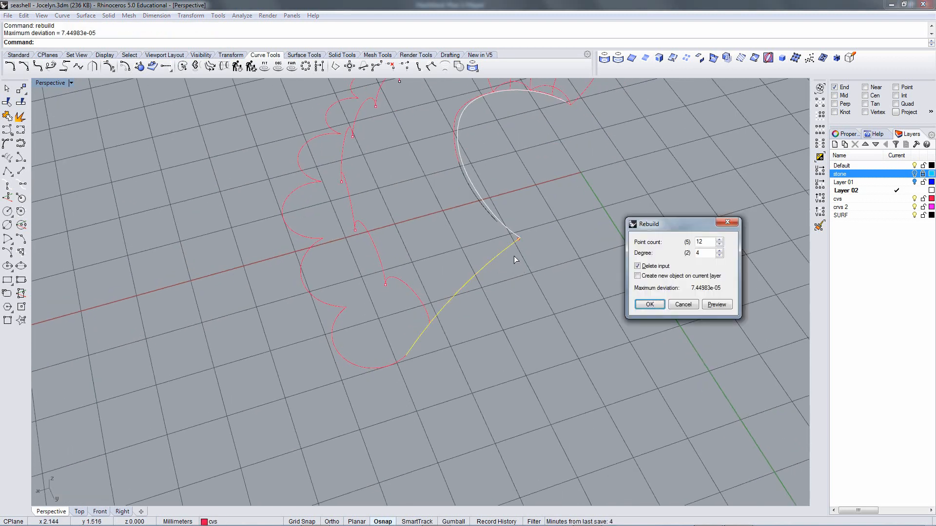
click(683, 304)
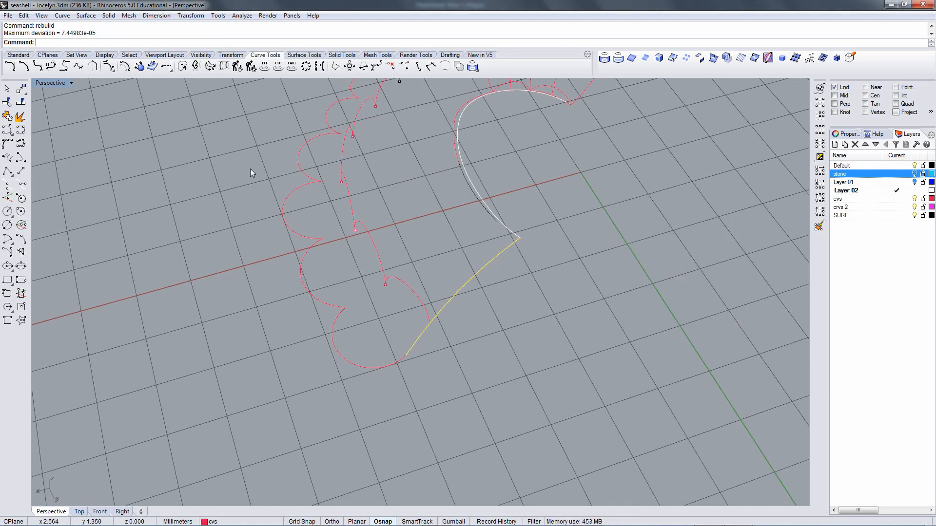
click(21, 117)
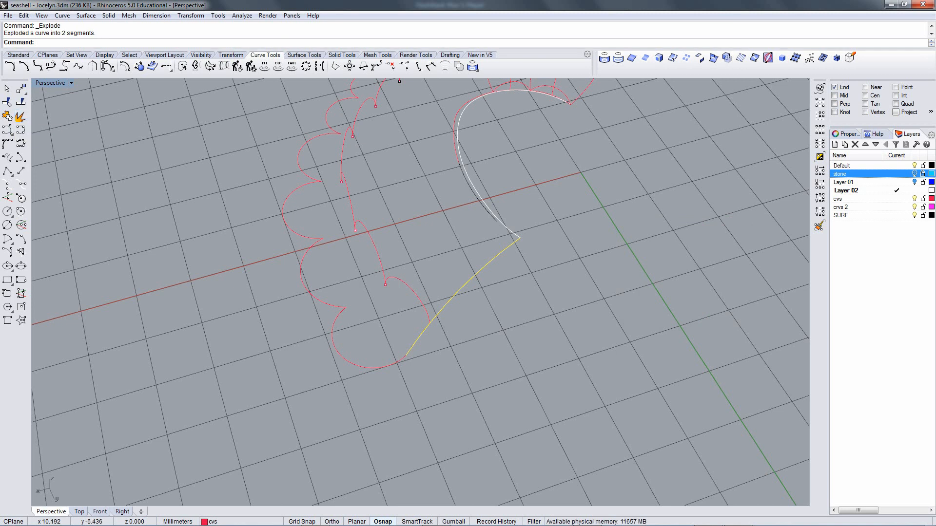
key(ctrl+z)
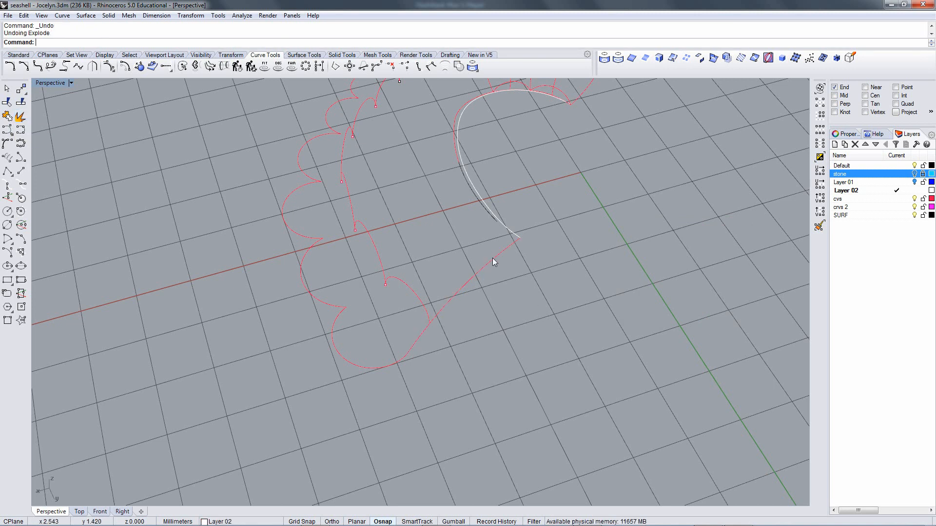
Rebuild the red line as a degree 3 curve with 4 control points.
click(493, 261)
text(rebuild)
key(Return)
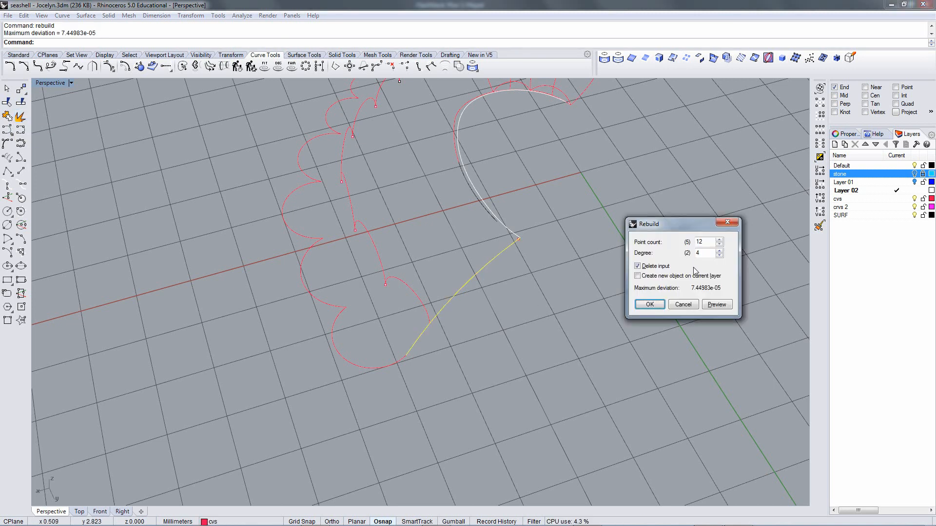
text(3)
click(691, 243)
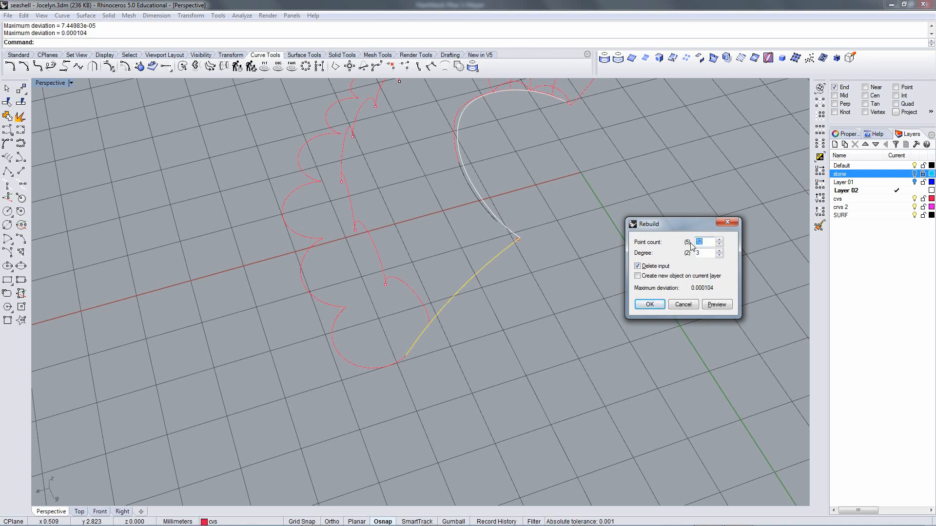
text(4)
click(649, 304)
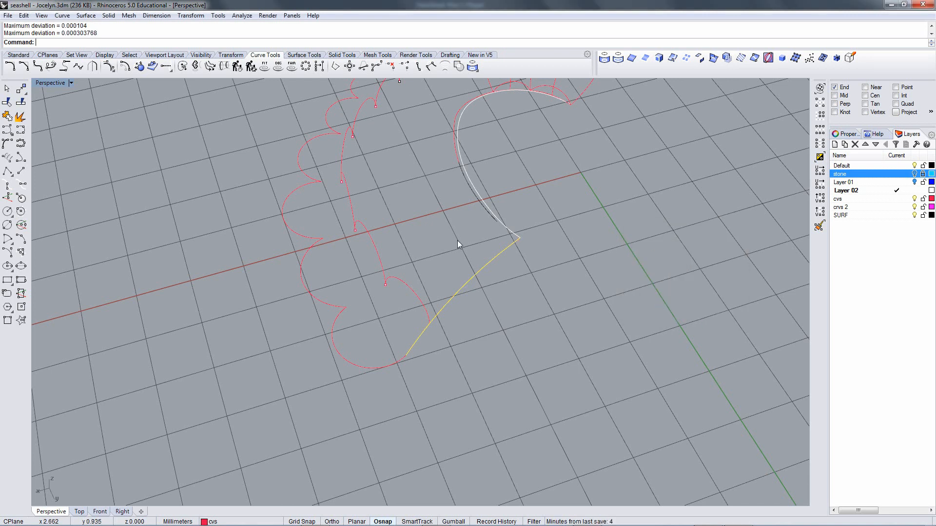
right_drag(478, 314, 508, 236)
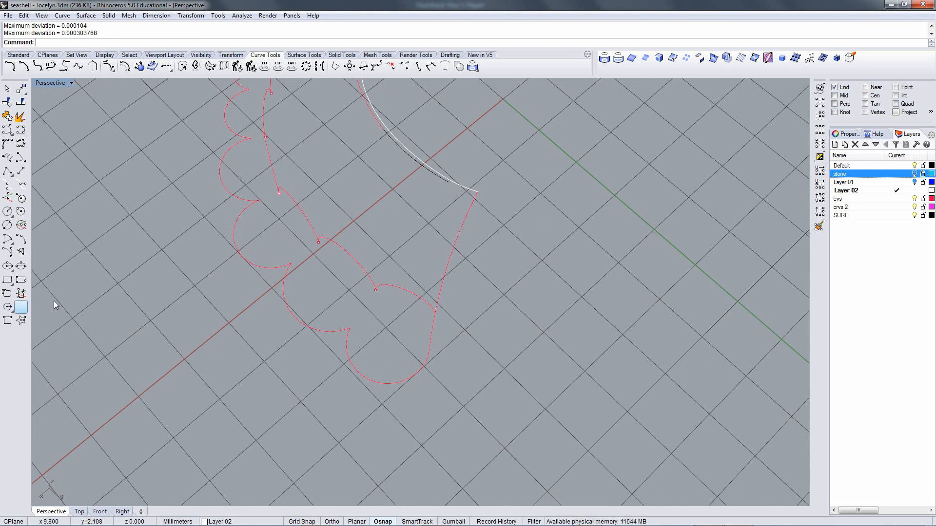
Orbit the view and select four scallop curves along the shell's lower edge.
right_drag(340, 263, 560, 275)
click(562, 276)
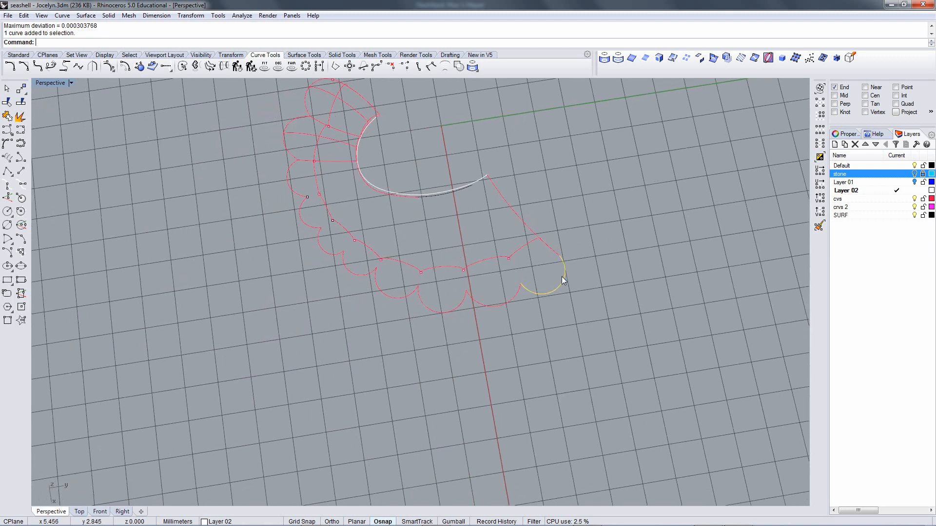
click(499, 306)
click(423, 306)
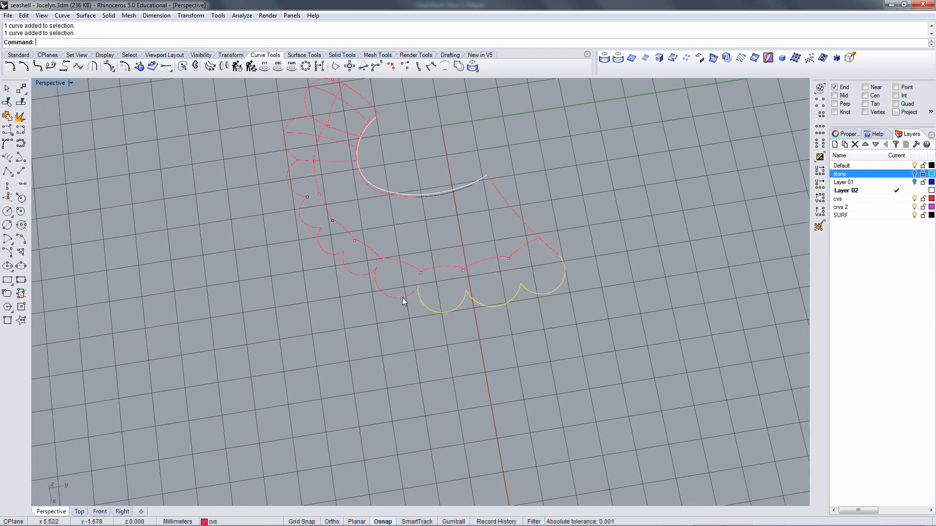
click(402, 297)
right_drag(370, 298, 495, 261)
right_drag(397, 281, 495, 286)
shift+right_drag(375, 303, 511, 259)
ctrl+right_drag(399, 292, 412, 264)
Zoom in and pick out the lower scallop arc beside the stone.
click(414, 260)
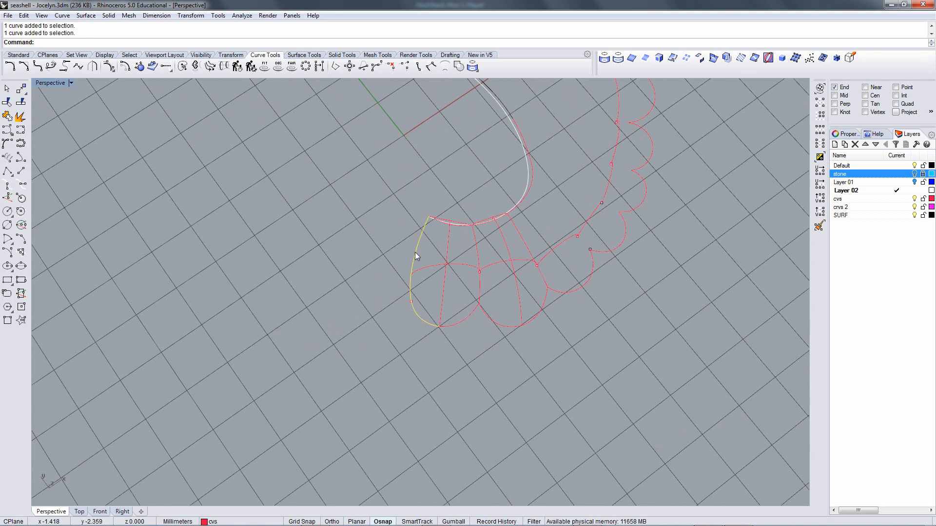
click(454, 325)
right_drag(478, 326, 462, 314)
scroll(456, 313, down, 3)
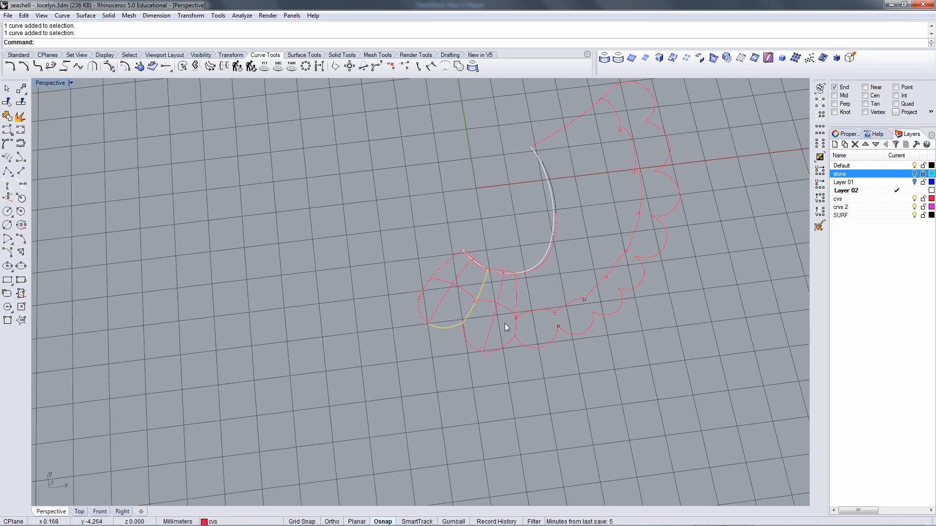
scroll(468, 312, up, 3)
right_drag(480, 298, 433, 237)
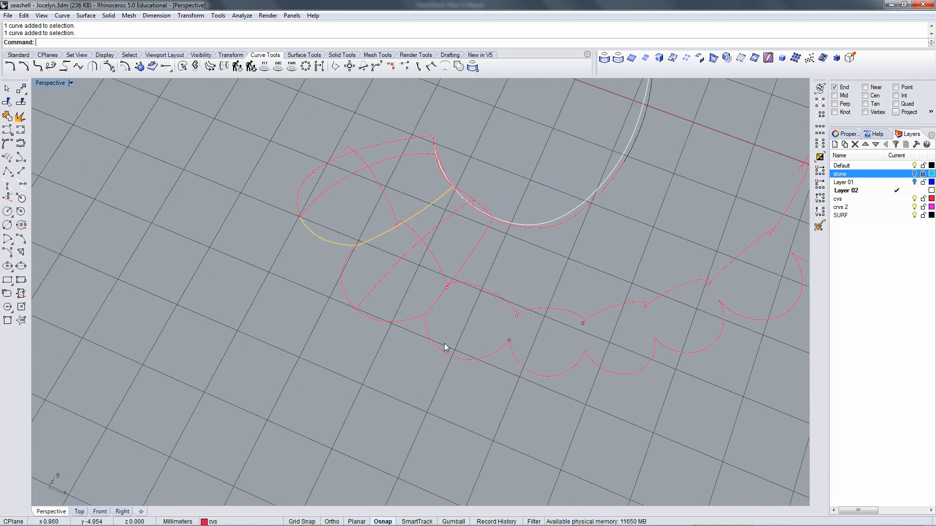
click(439, 349)
mouse_move(446, 339)
right_down()
mouse_move(478, 312)
mouse_move(458, 310)
mouse_move(457, 338)
right_up()
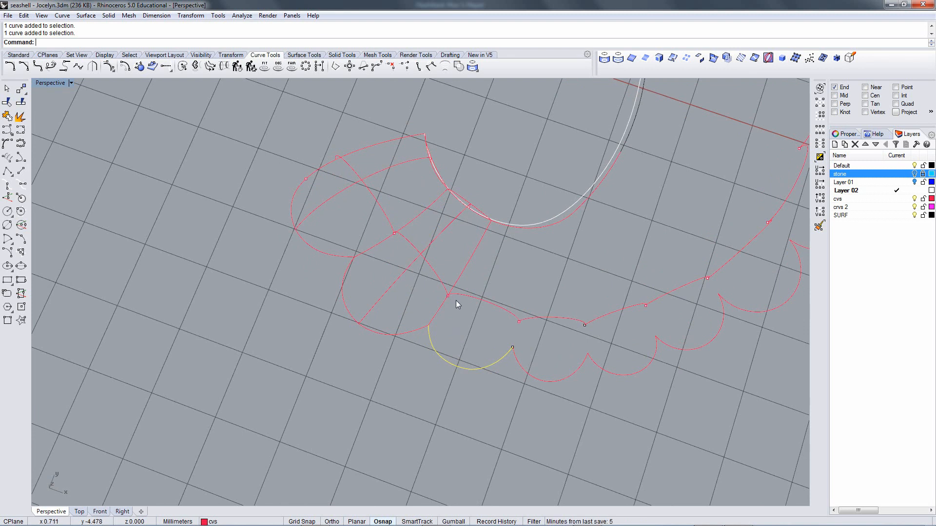
scroll(461, 297, down, 5)
scroll(461, 300, up, 5)
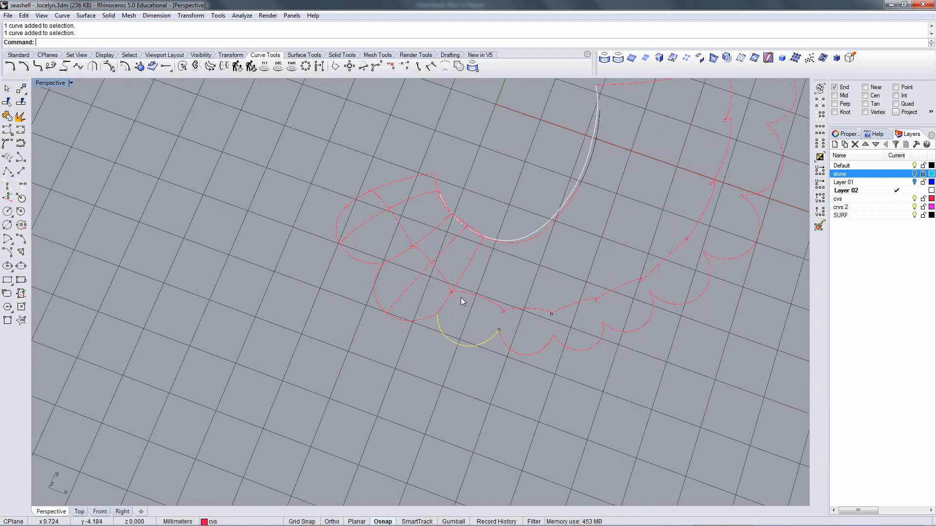
scroll(500, 263, down, 2)
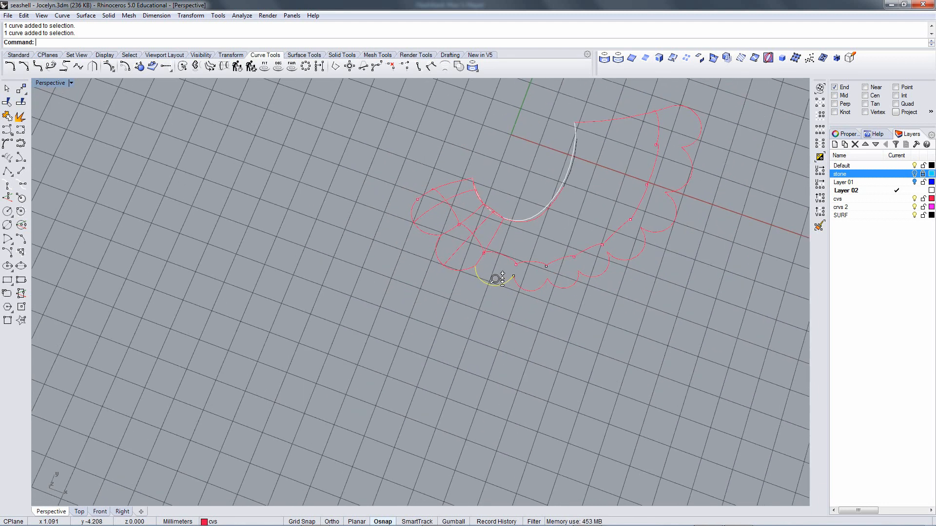
scroll(496, 273, up, 3)
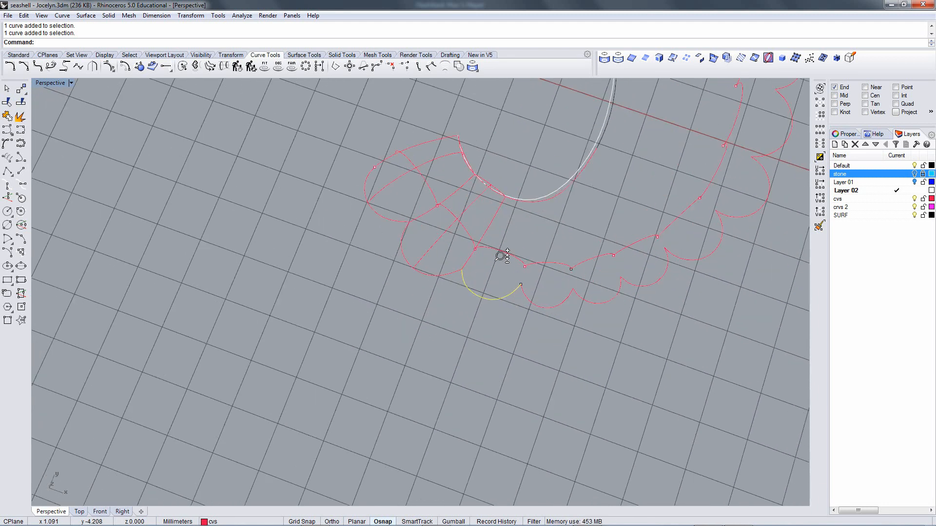
click(21, 174)
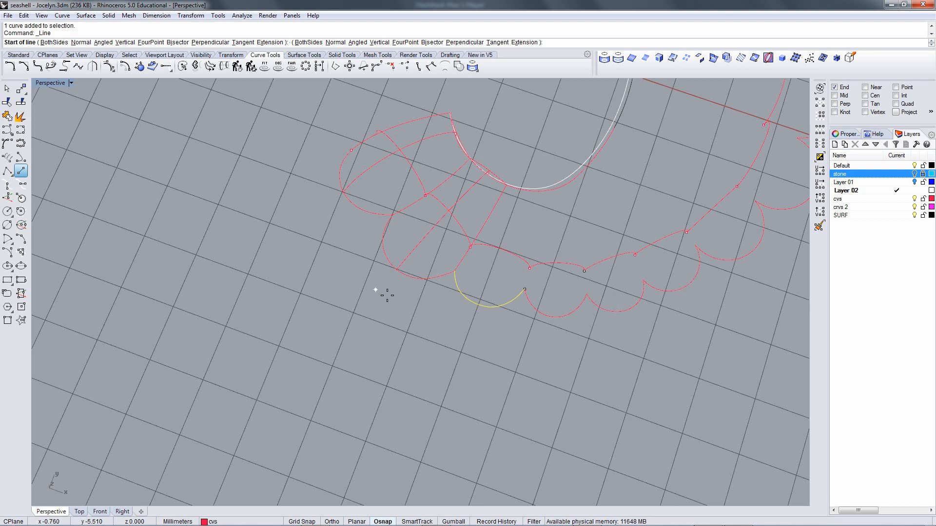
Draw two straight guide lines rising from the scallop arc ends toward the white curve.
click(524, 288)
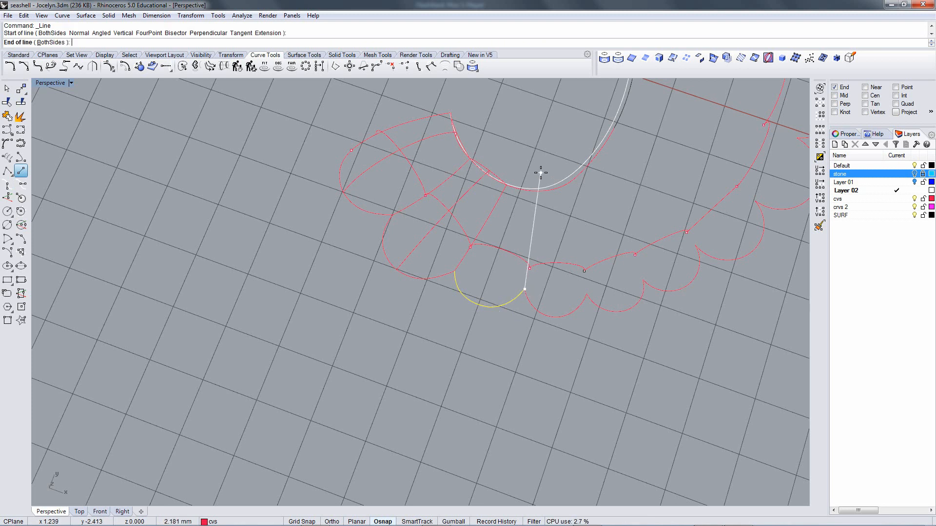
click(541, 172)
key(Return)
click(455, 271)
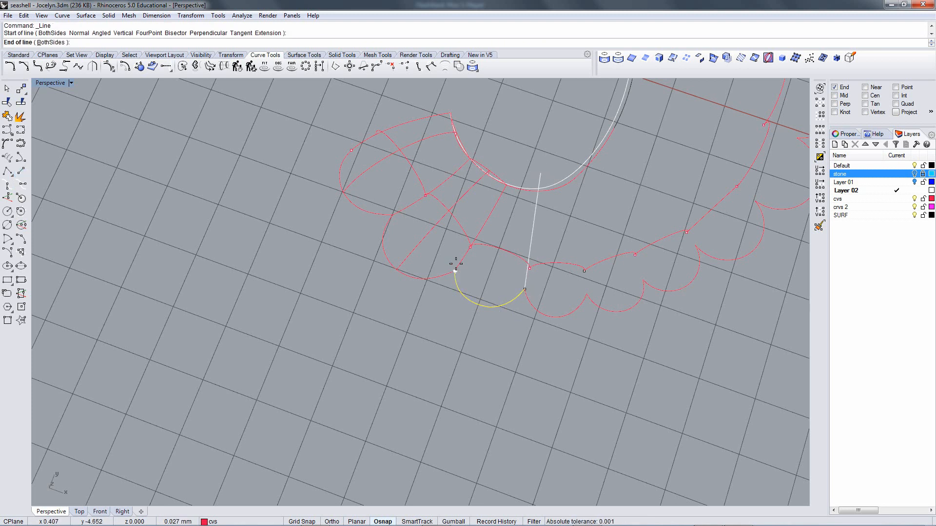
click(511, 166)
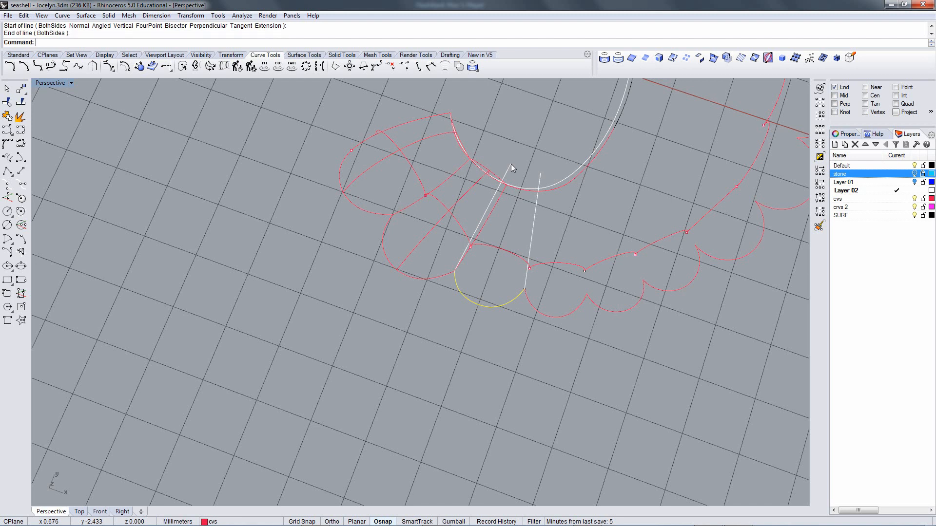
Rotate the right-hand line slightly about its lower end point.
click(531, 229)
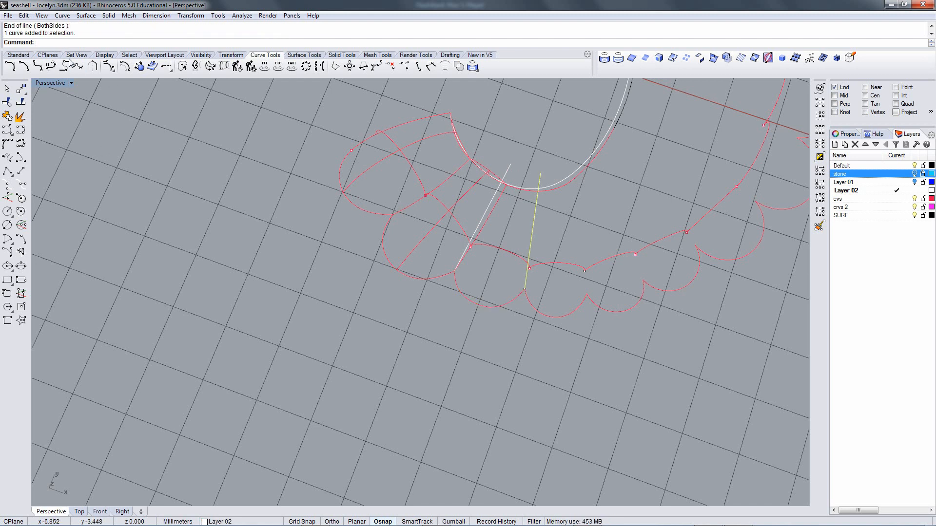
click(234, 55)
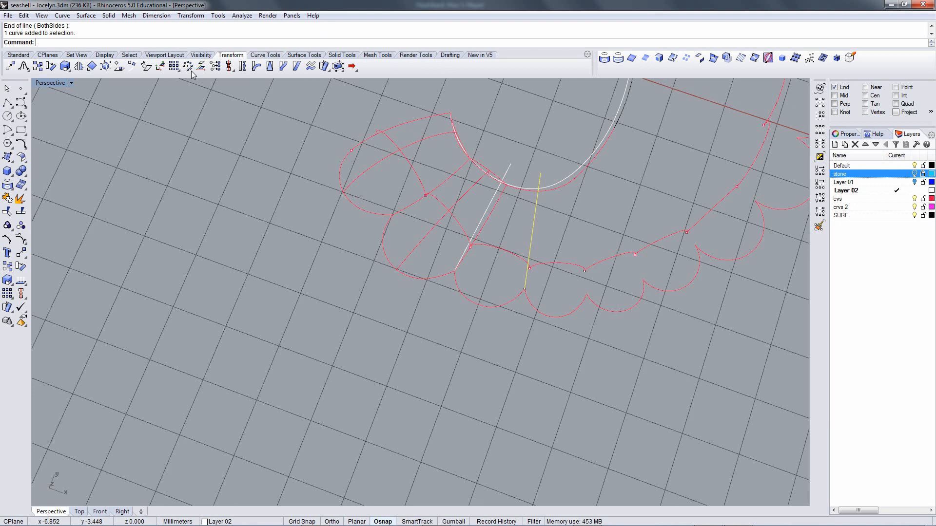
click(51, 67)
click(524, 289)
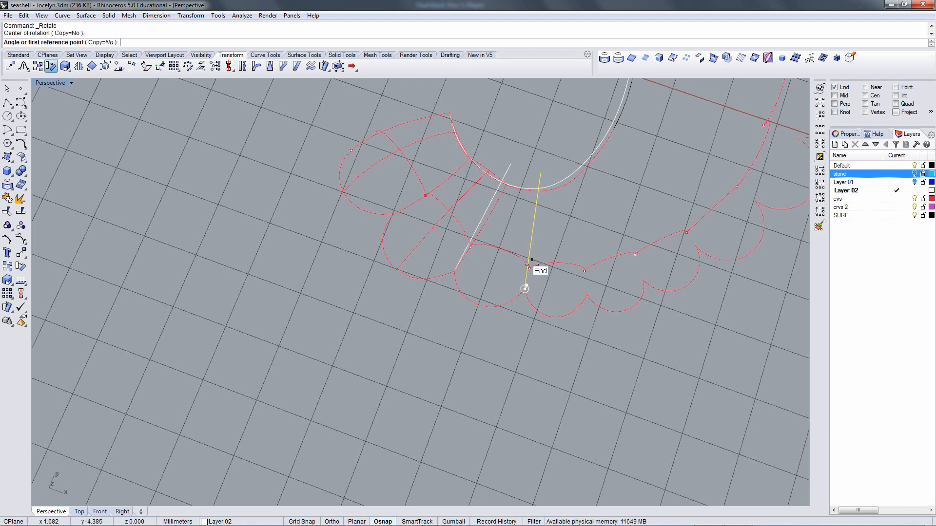
click(674, 336)
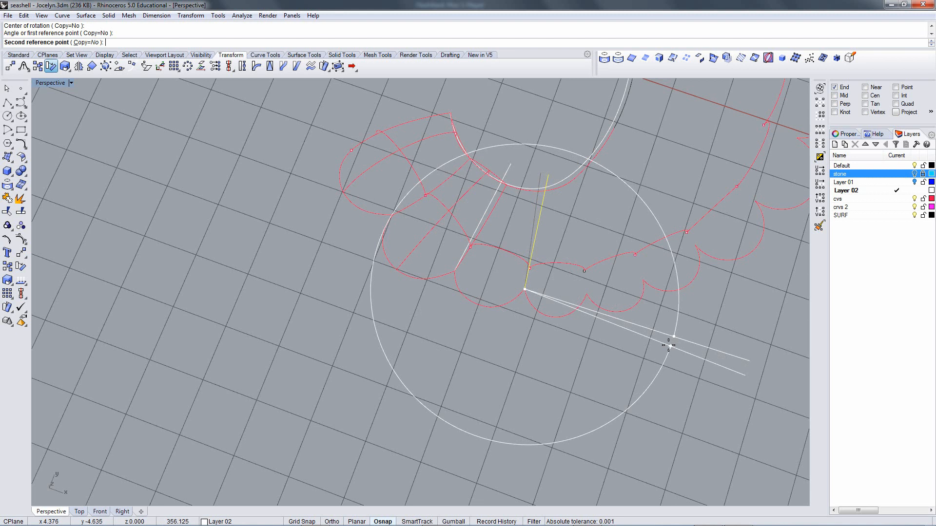
click(667, 343)
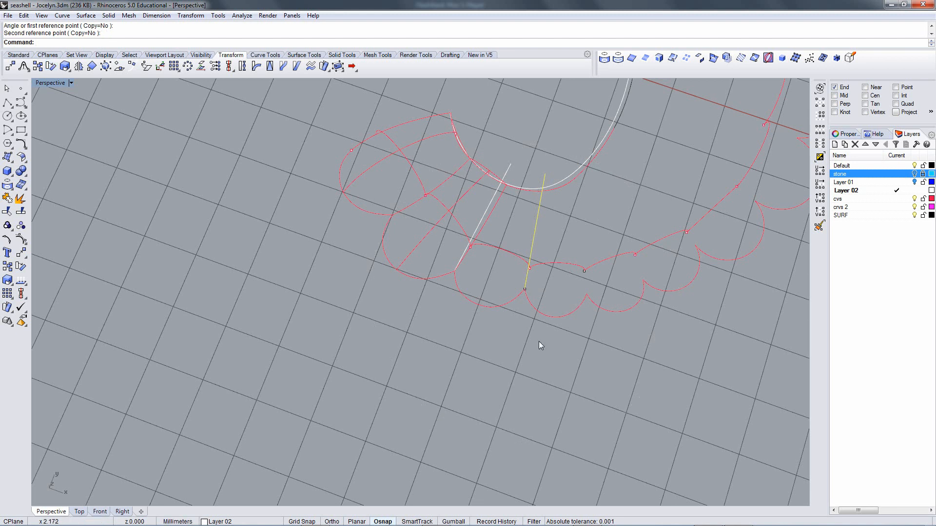
scroll(526, 243, up, 4)
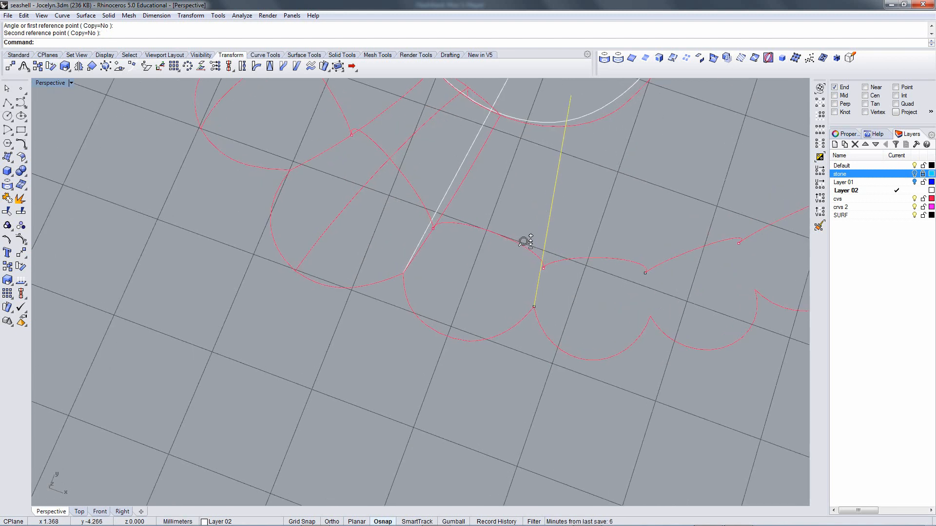
scroll(524, 264, down, 3)
scroll(521, 286, up, 3)
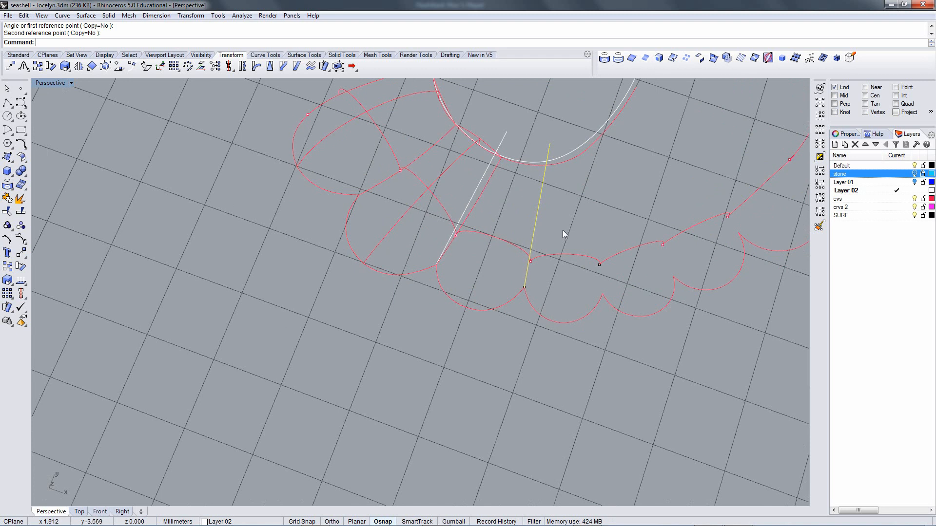
Move the first guide line so its lower end sits on the inner scalloped curve, using Near osnap.
text(m)
key(Return)
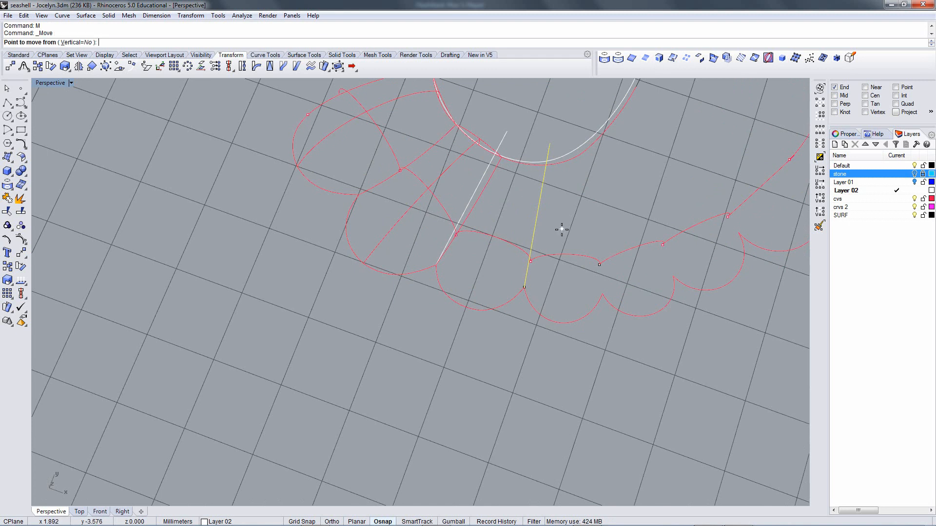
right_click(865, 88)
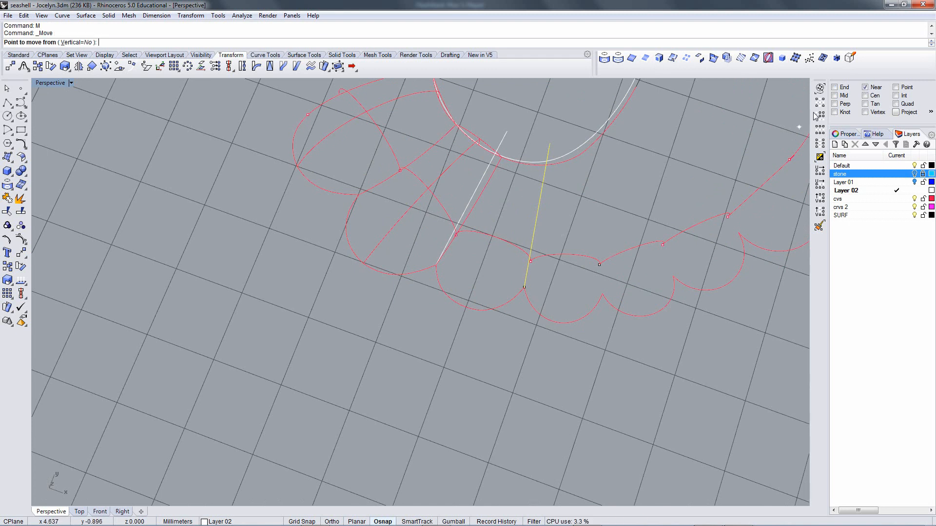
click(535, 222)
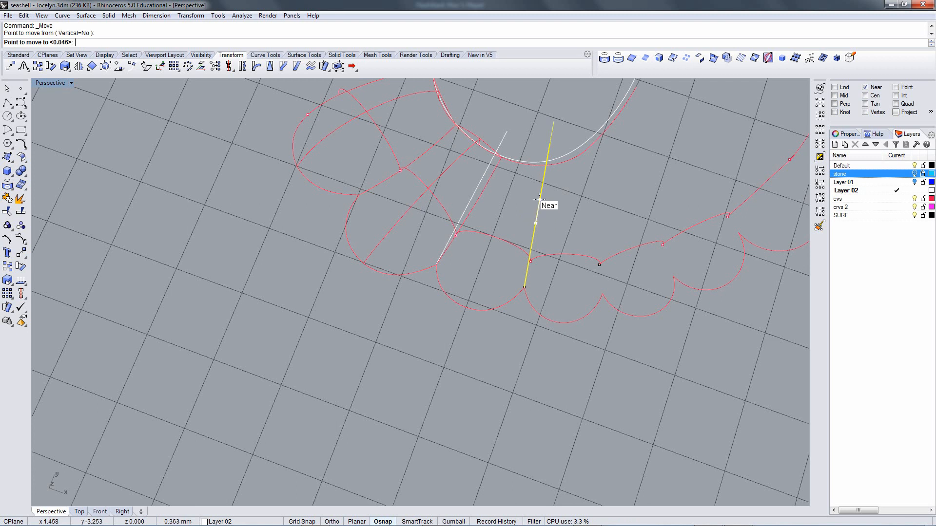
click(542, 197)
Move the second guide line onto the curve and adjust it to its final position.
click(464, 217)
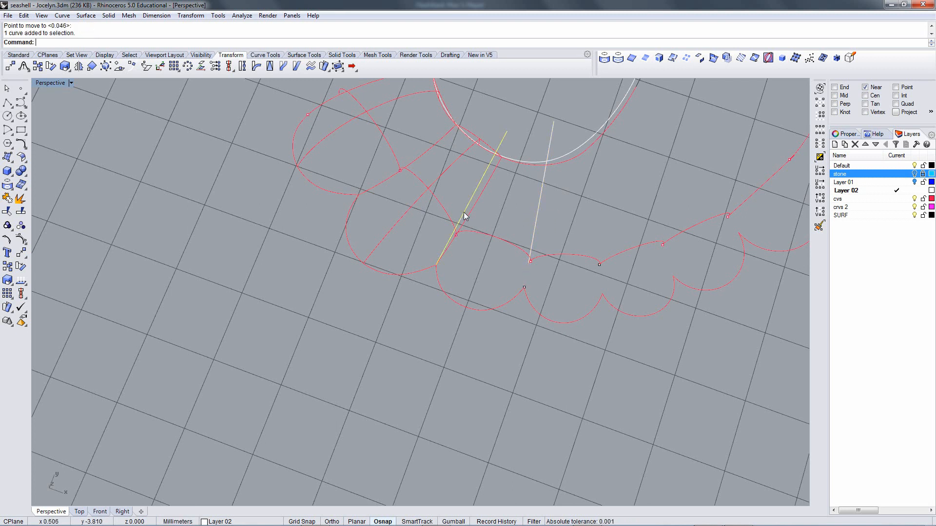
key(Return)
click(463, 213)
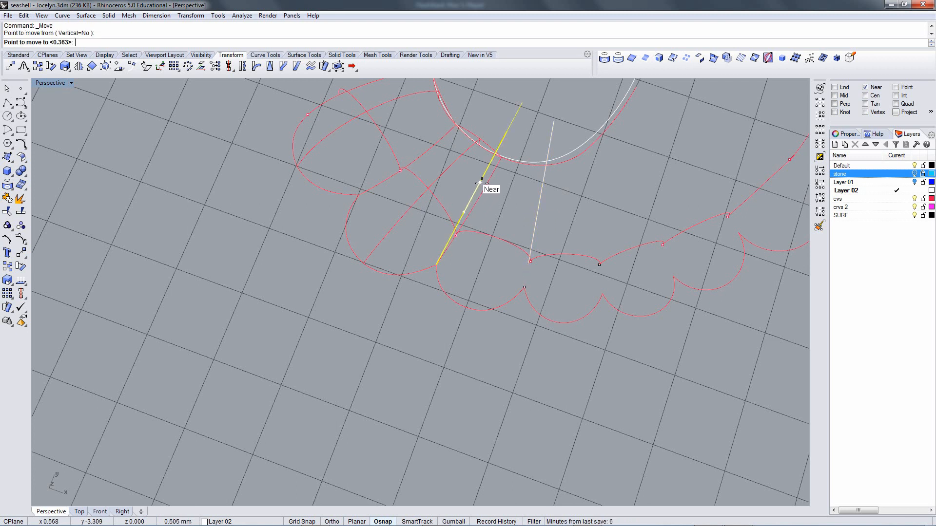
click(480, 184)
scroll(542, 176, up, 5)
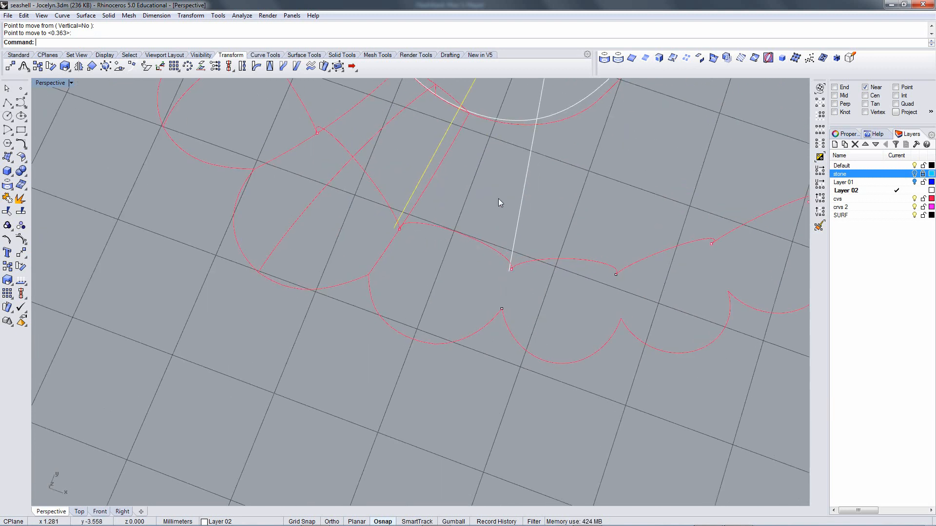
key(Return)
click(558, 205)
key(F8)
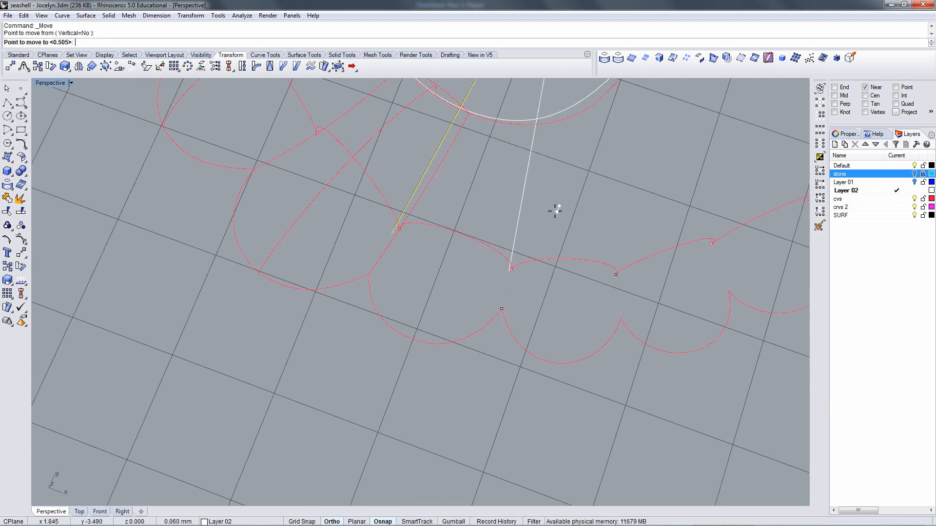
key(F8)
click(554, 214)
shift+right_drag(449, 261, 483, 201)
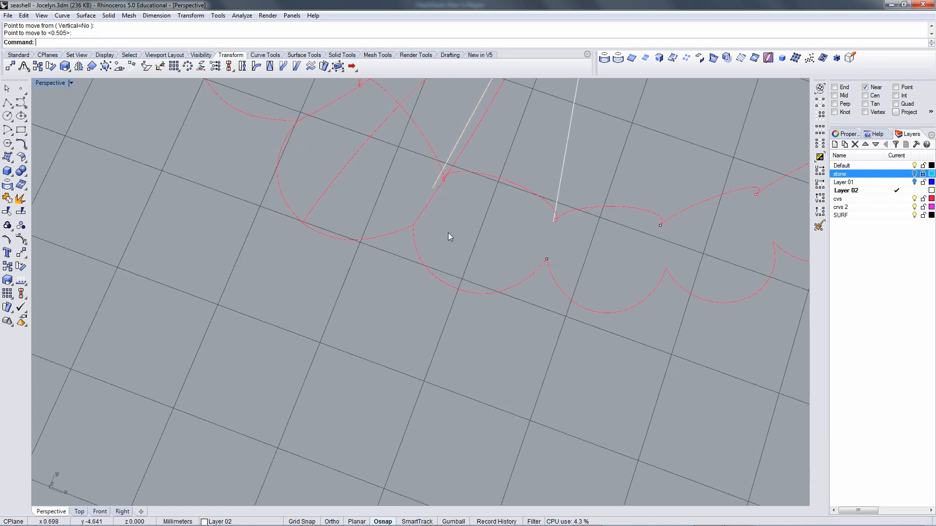
right_drag(448, 237, 417, 274)
Select a scallop arc and orbit around the whole curve pattern.
click(449, 280)
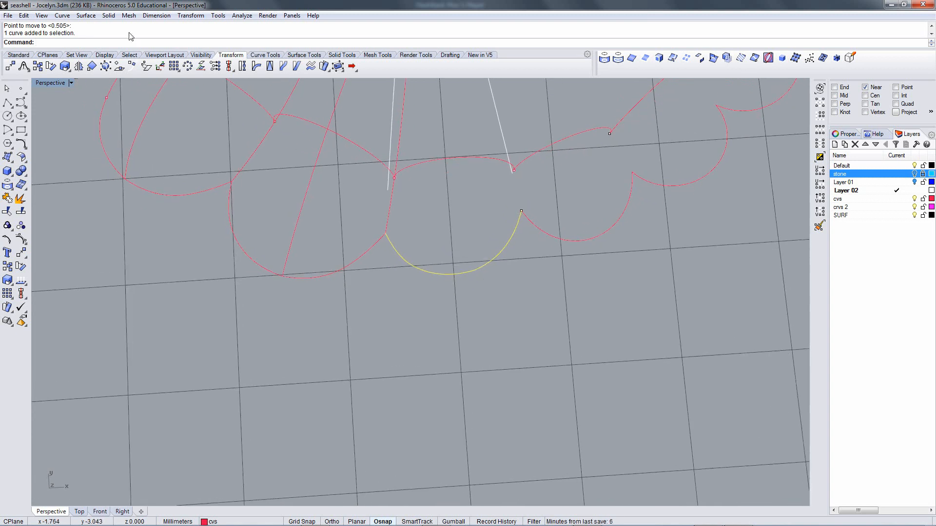
right_drag(449, 210, 539, 227)
scroll(413, 210, down, 12)
scroll(510, 226, up, 4)
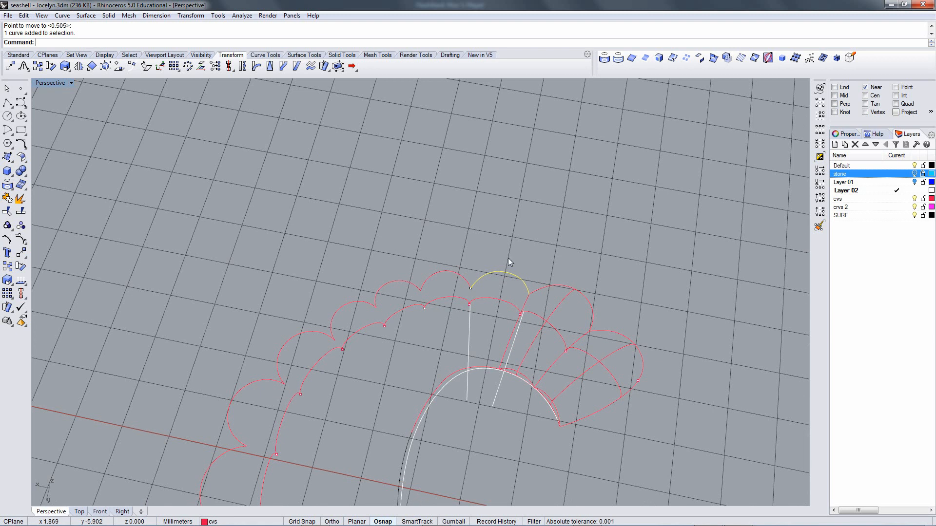
right_drag(508, 258, 572, 349)
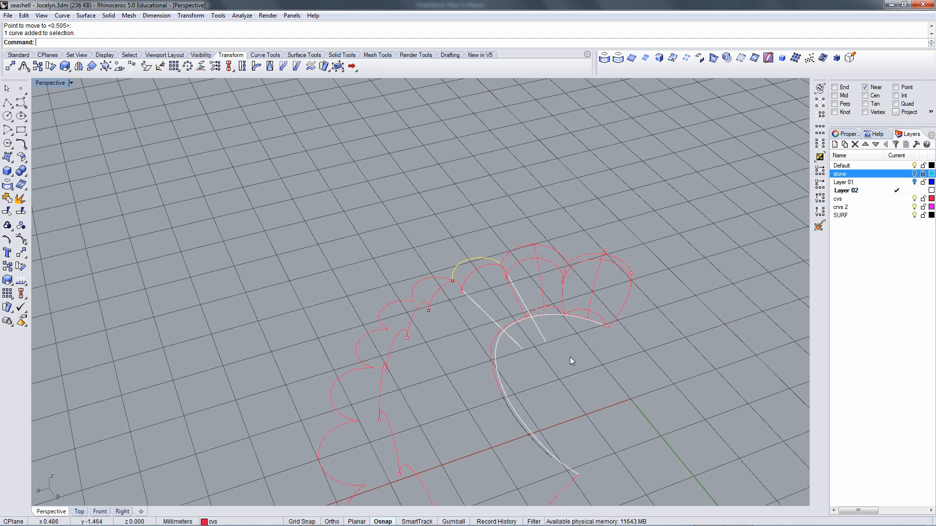
mouse_move(463, 366)
right_down()
mouse_move(470, 434)
mouse_move(428, 397)
mouse_move(468, 334)
mouse_move(475, 362)
right_up()
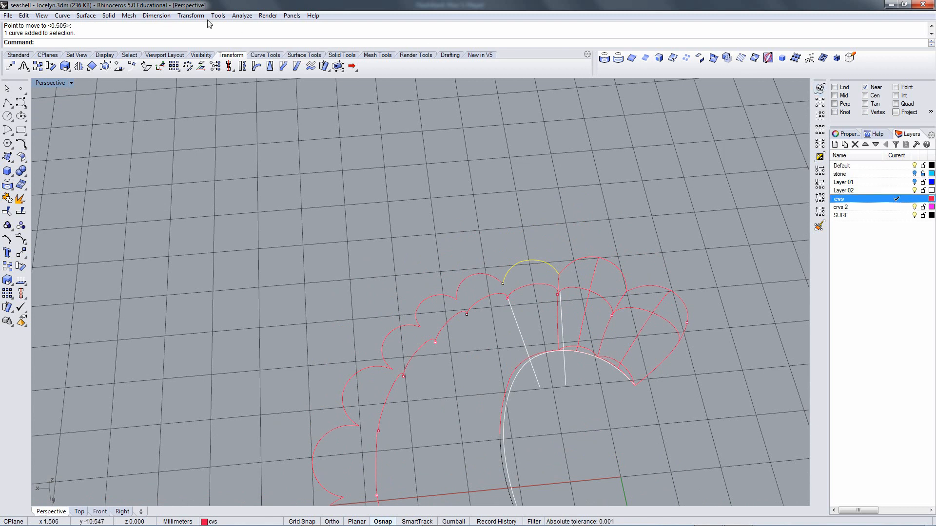
Create an ellipsoid from foci on the scallop arc and near the inner curve.
click(108, 15)
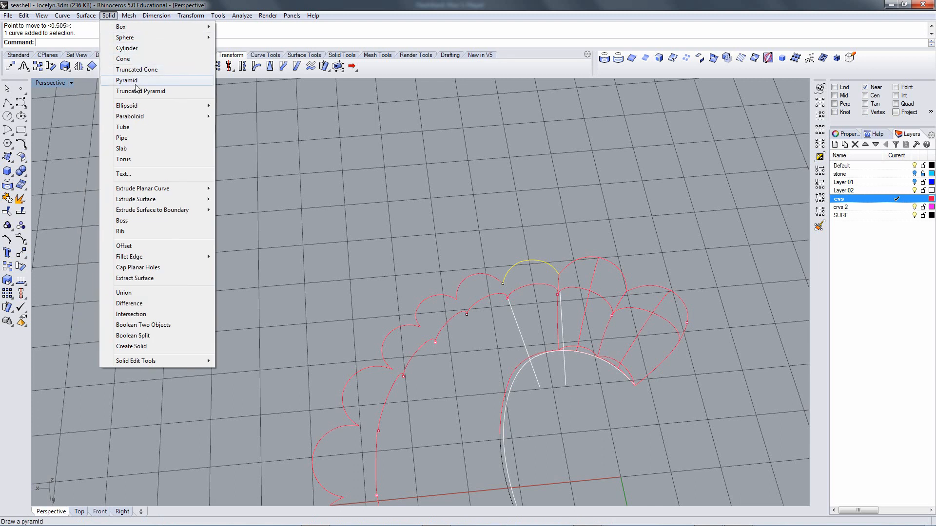
mouse_move(210, 117)
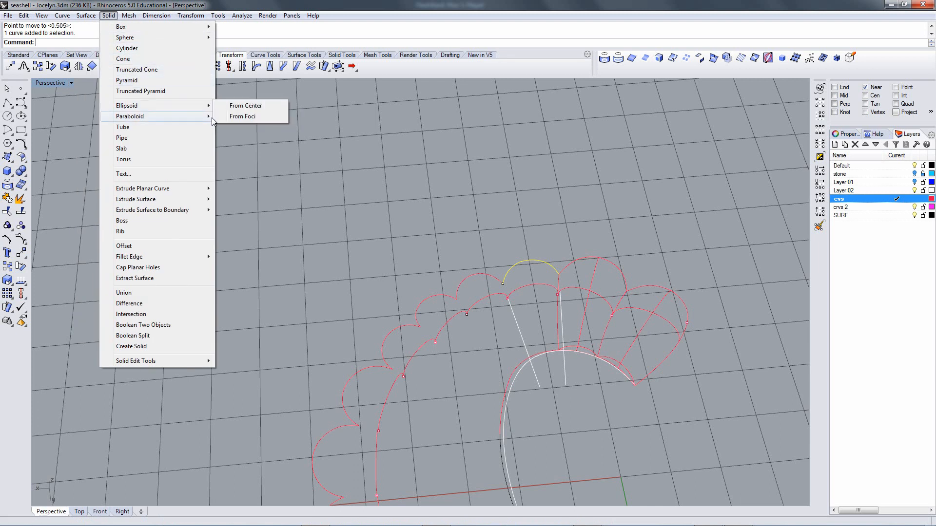
click(237, 119)
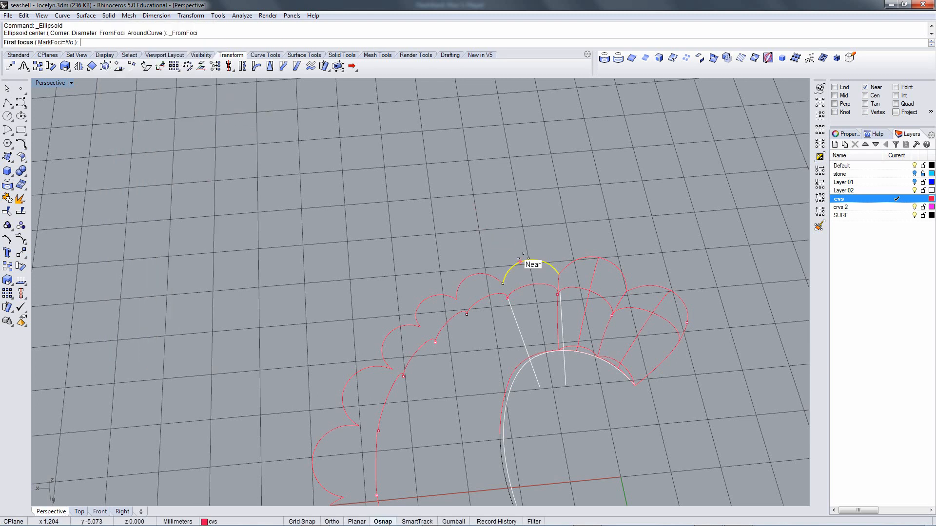
click(529, 261)
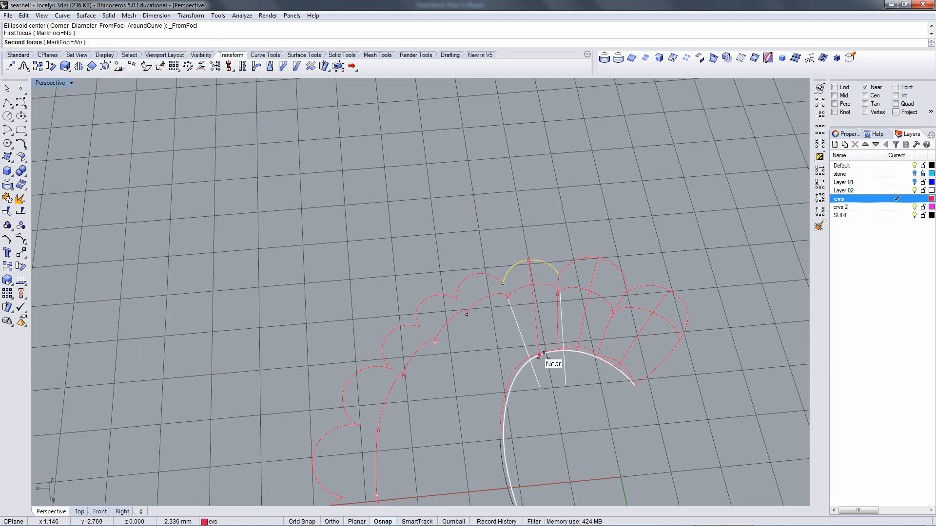
click(554, 394)
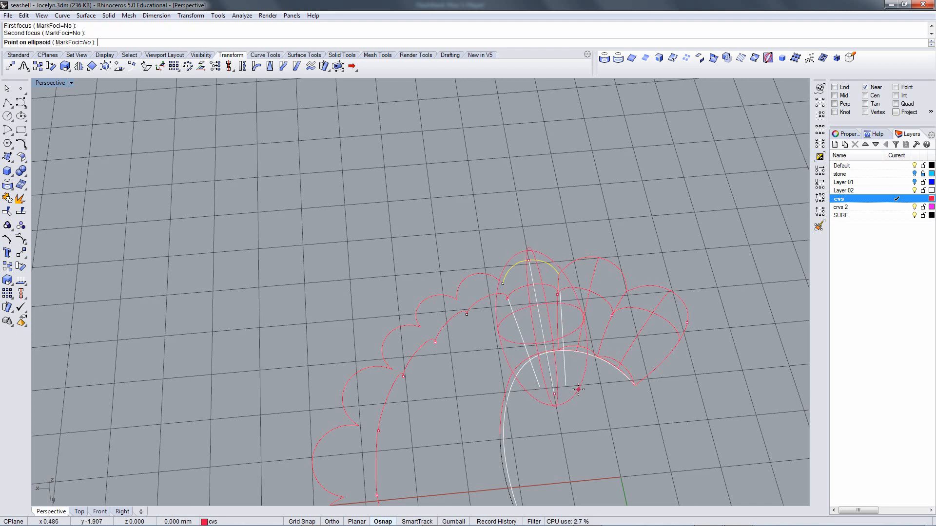
click(578, 389)
right_drag(578, 389, 458, 315)
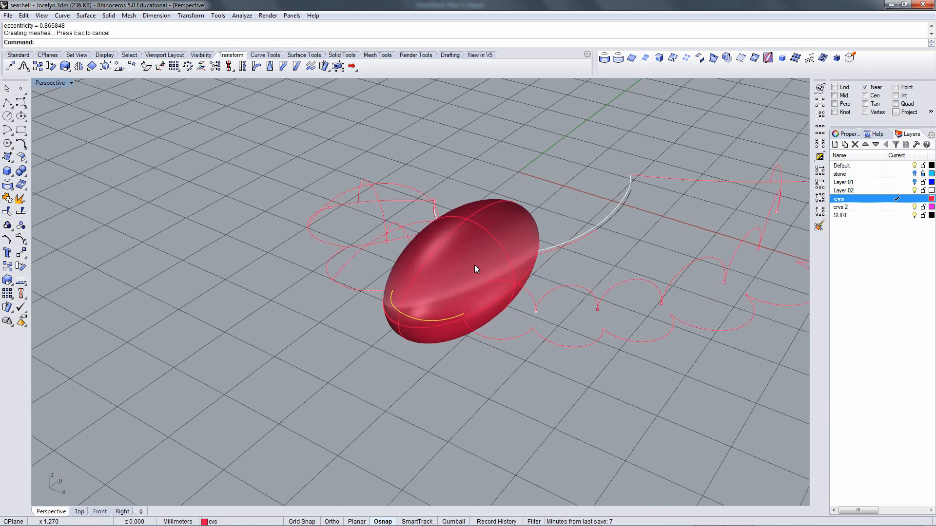
Select the ellipsoid and move it to a new spot among the curves.
click(476, 251)
right_drag(476, 251, 309, 305)
text(M)
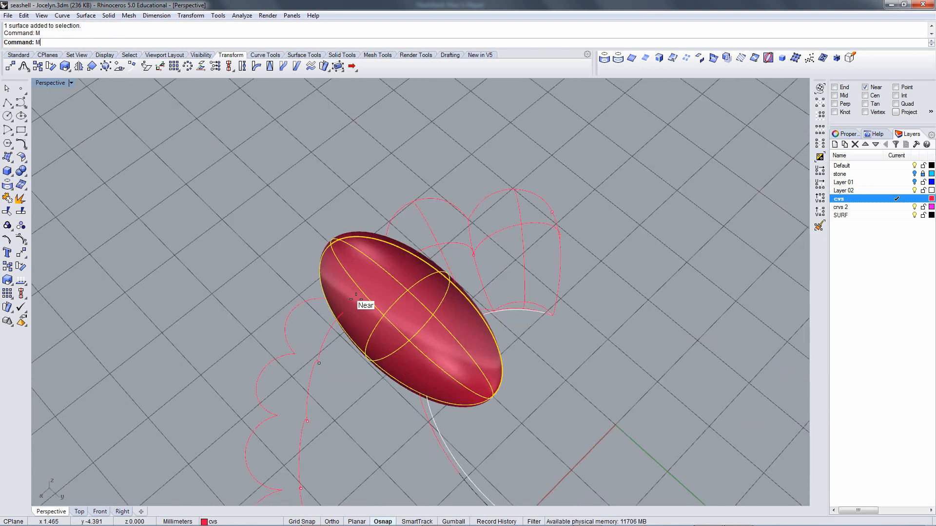
key(Return)
click(537, 358)
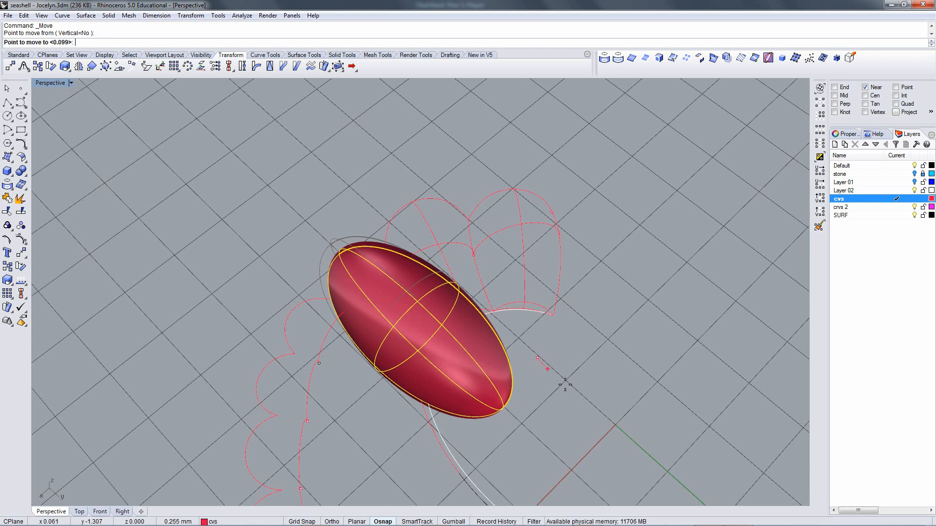
click(552, 373)
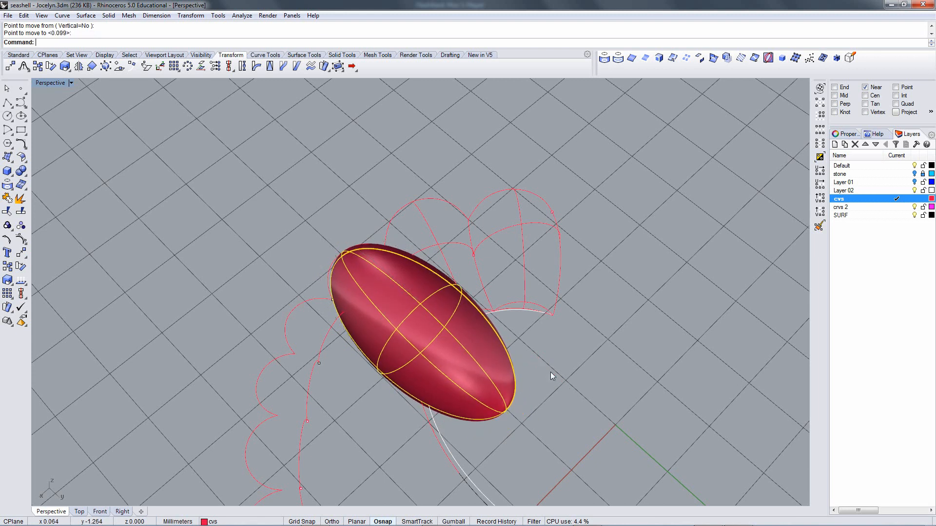
In a maximized Top view, nudge the ellipsoid slightly lower, then inspect it in Perspective.
key(ctrl+F1)
scroll(490, 398, down, 4)
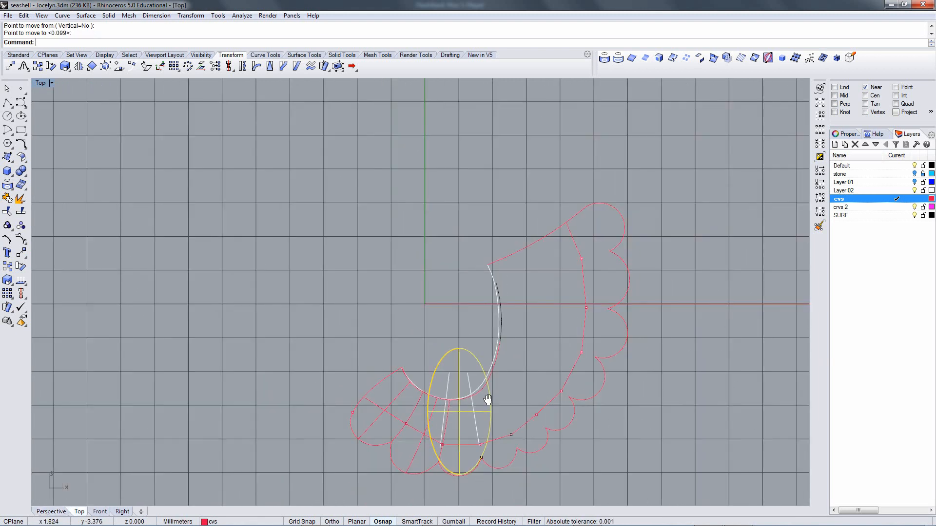
right_drag(482, 451, 513, 284)
text(m)
key(Return)
click(570, 235)
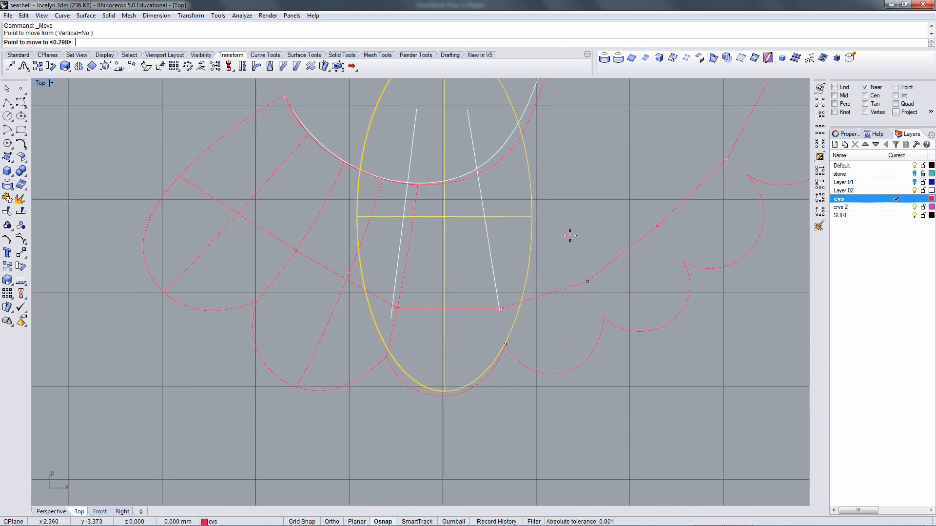
shift+click(572, 240)
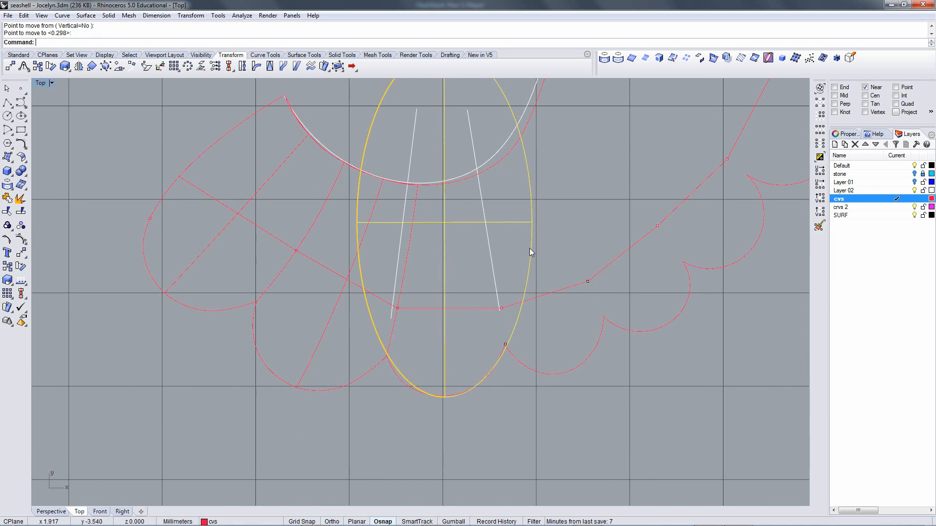
mouse_move(531, 252)
ctrl+right_down()
mouse_move(522, 278)
mouse_move(532, 257)
ctrl+right_up()
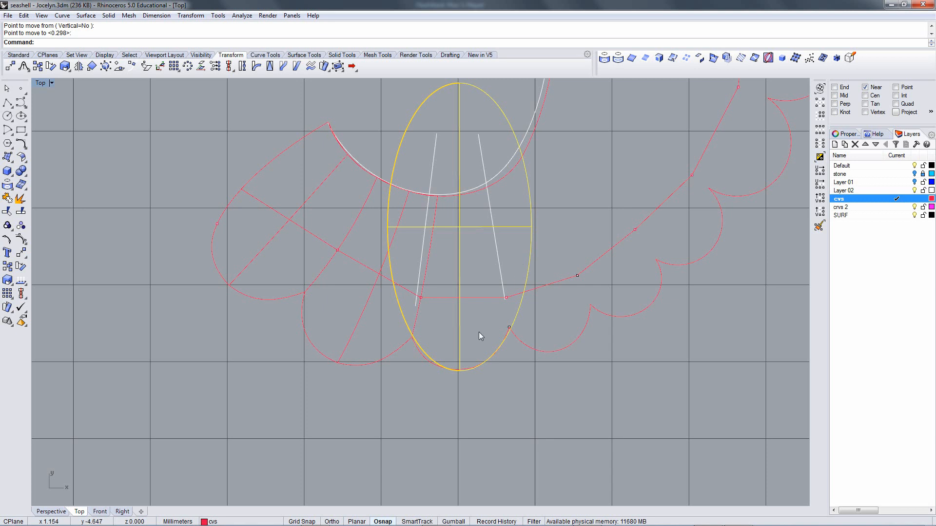
key(ctrl+Tab)
key(ctrl+Tab)
key(ctrl+Tab)
right_drag(490, 344, 425, 292)
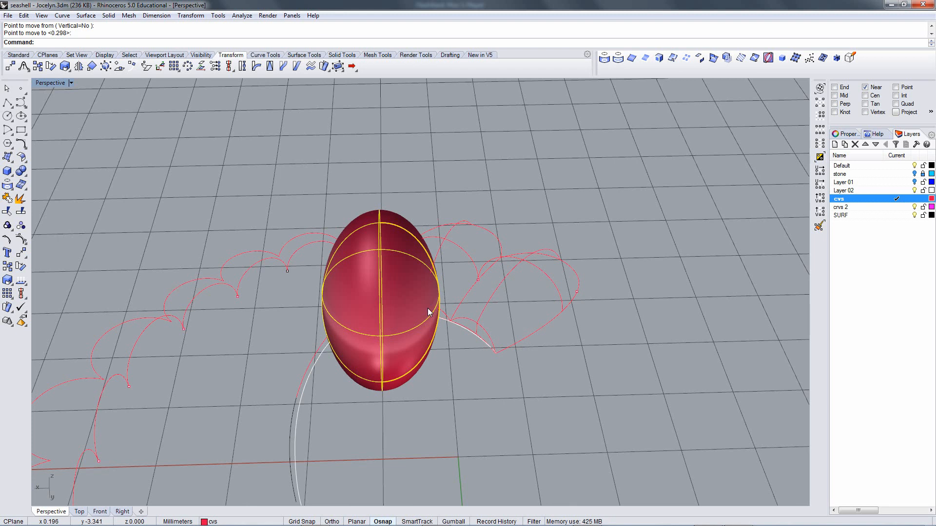
right_drag(428, 308, 541, 370)
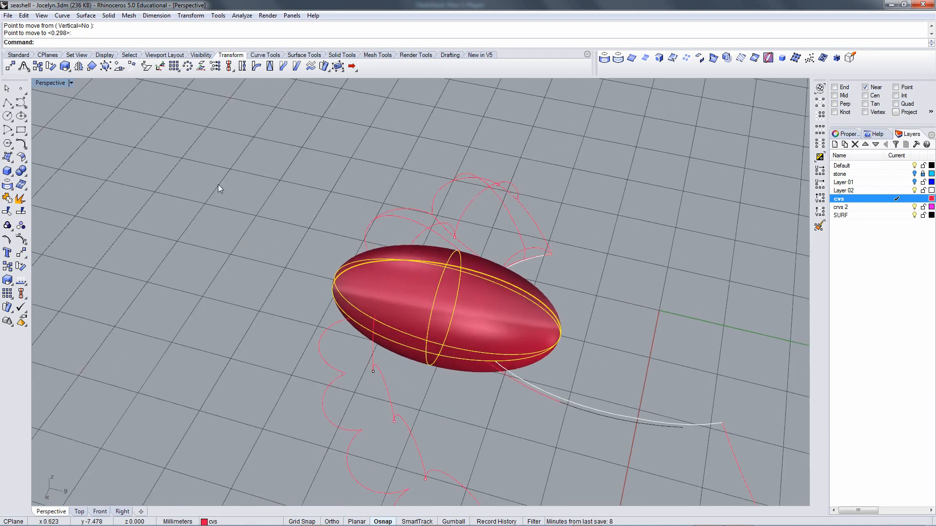
On Layer 02, draw an ellipse by diameter spanning the stone's two ends.
click(265, 55)
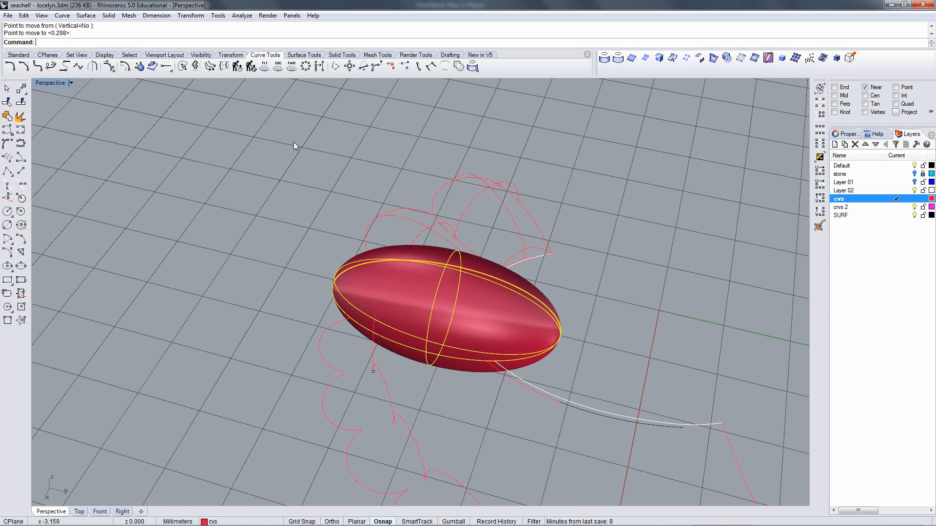
click(901, 190)
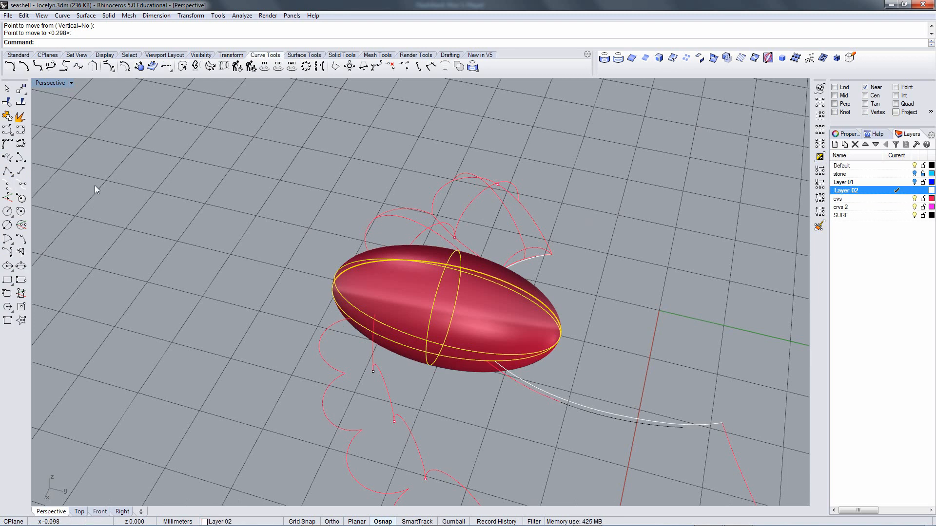
click(20, 267)
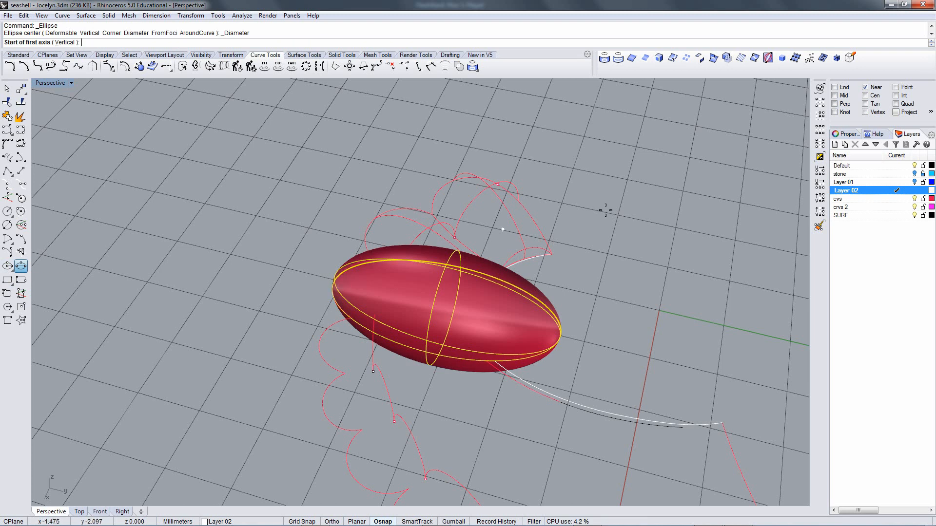
click(334, 281)
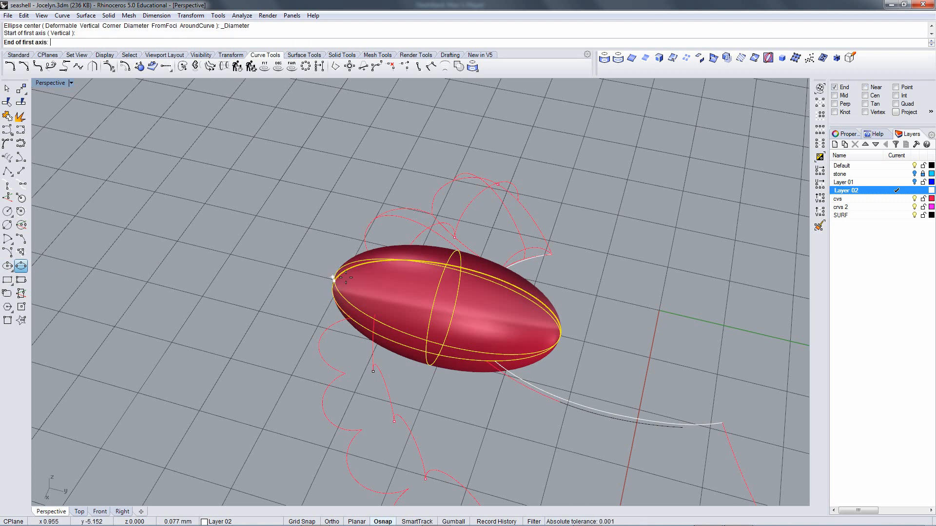
click(560, 337)
click(560, 241)
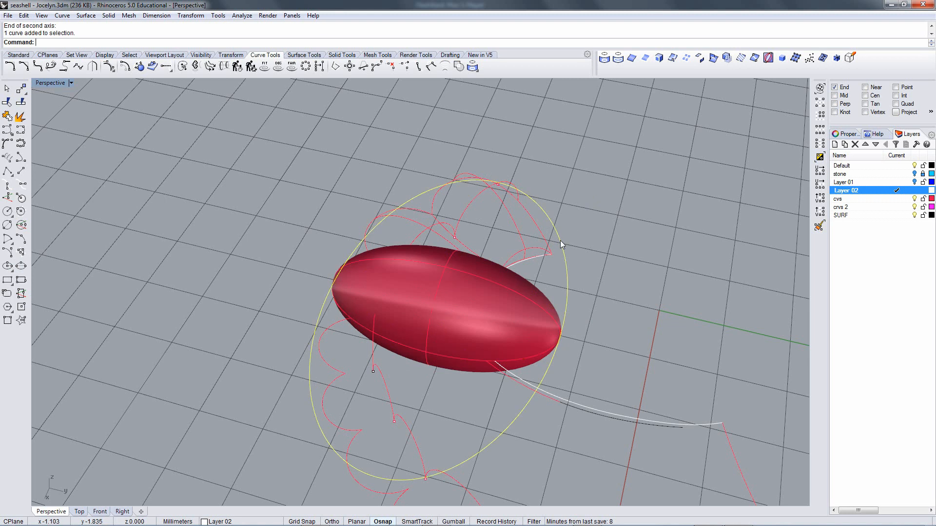
Align the construction plane to the new ellipse and select the red ellipsoid.
click(47, 54)
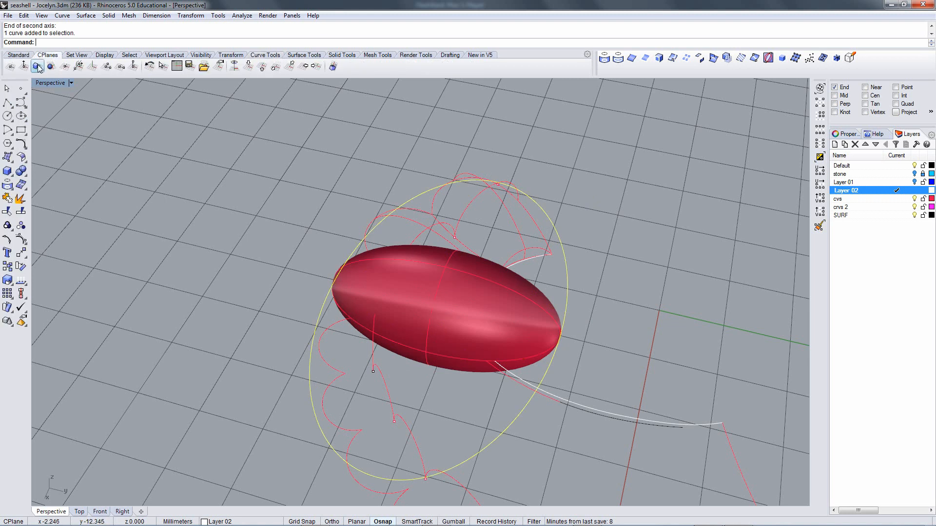
click(38, 66)
right_drag(258, 269, 236, 229)
right_drag(312, 274, 491, 243)
click(491, 244)
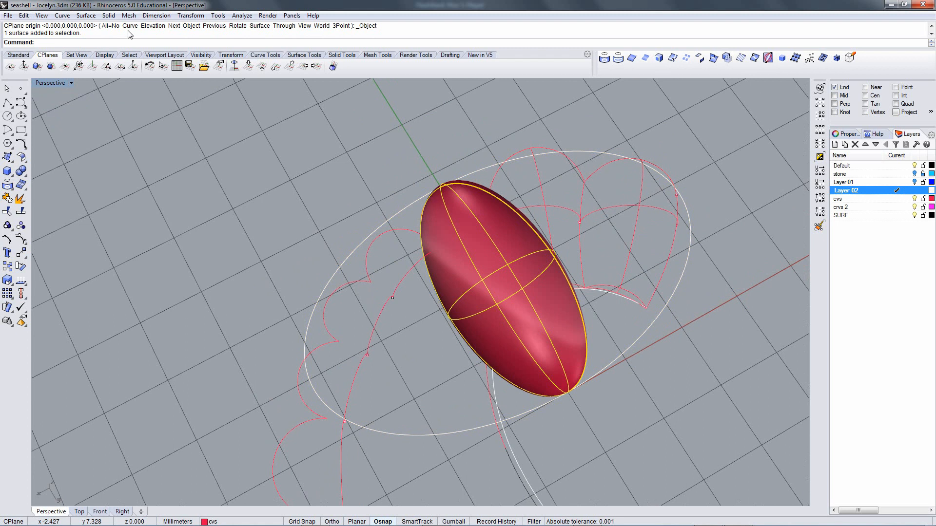
Start a non-uniform scale of the stone with its origin at the tip and X reference points.
click(220, 55)
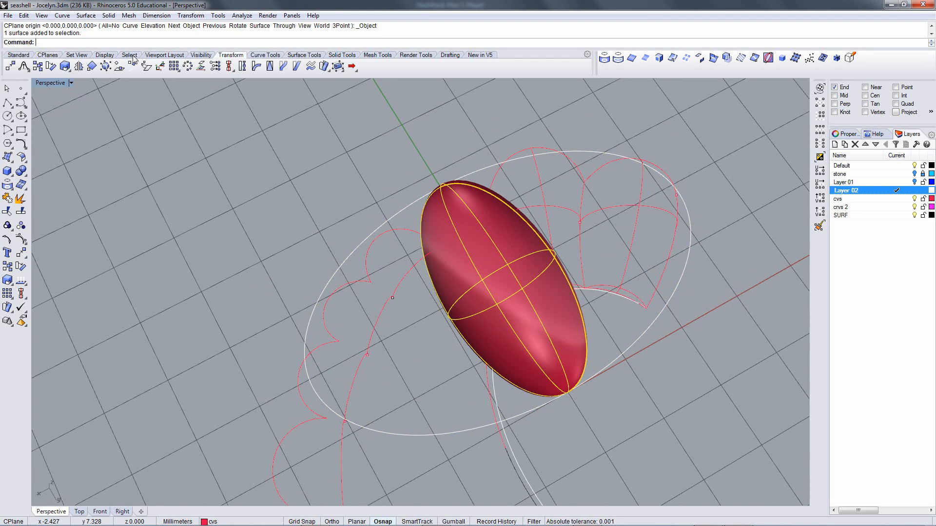
click(70, 72)
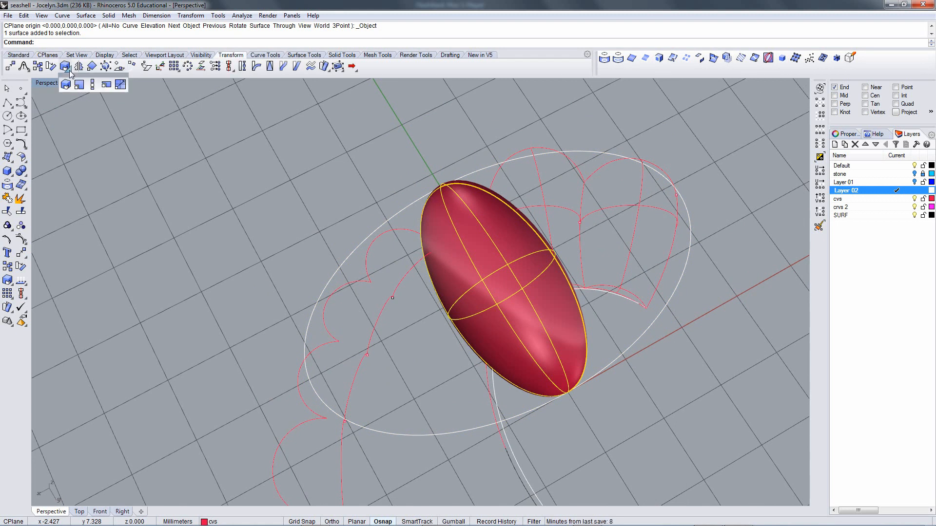
click(107, 86)
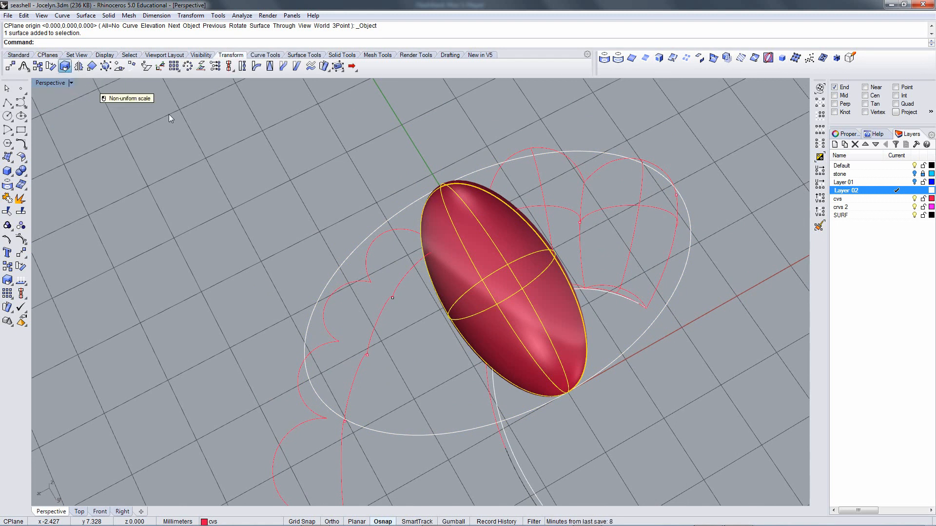
click(438, 183)
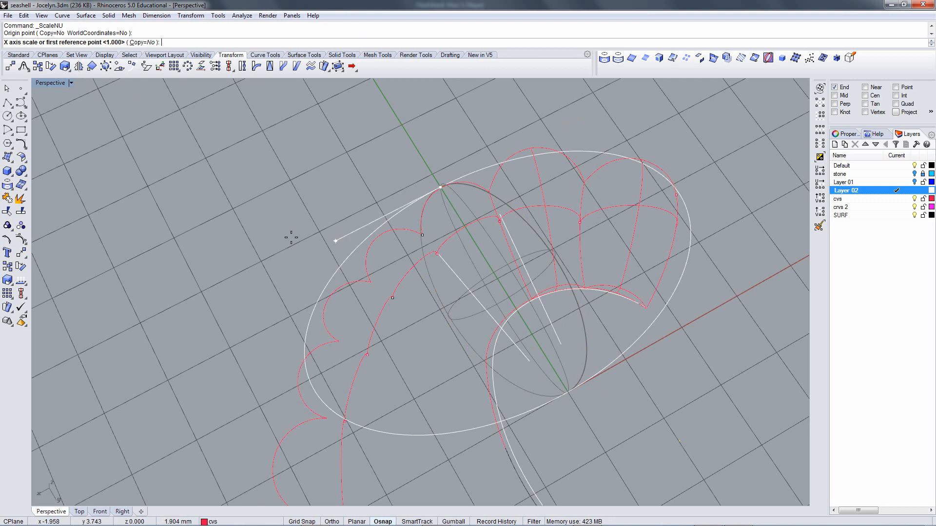
right_drag(551, 189, 560, 246)
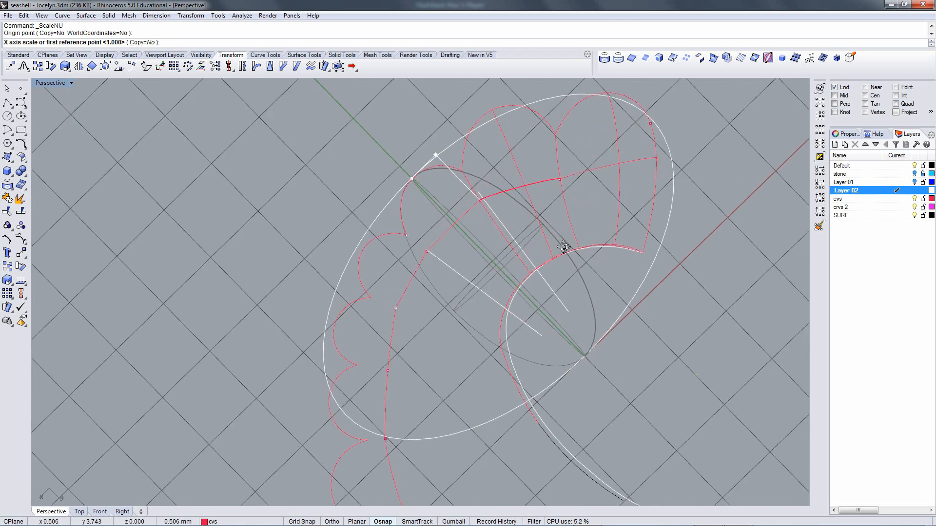
click(597, 185)
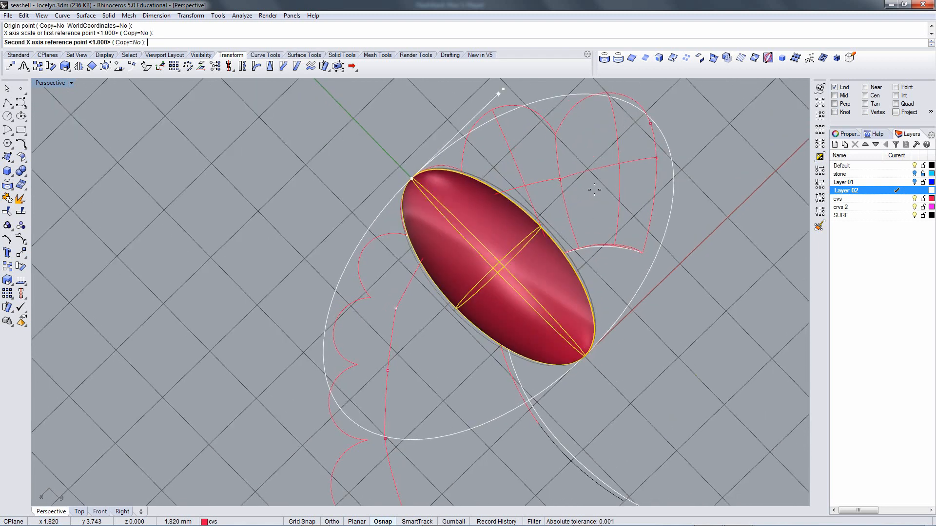
click(594, 190)
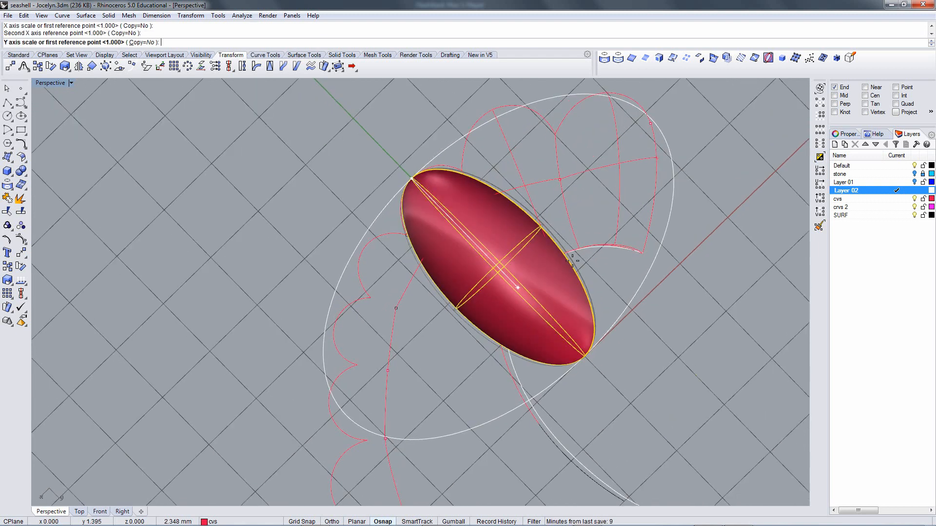
Set the Y and Z reference points to flatten the stone.
click(663, 418)
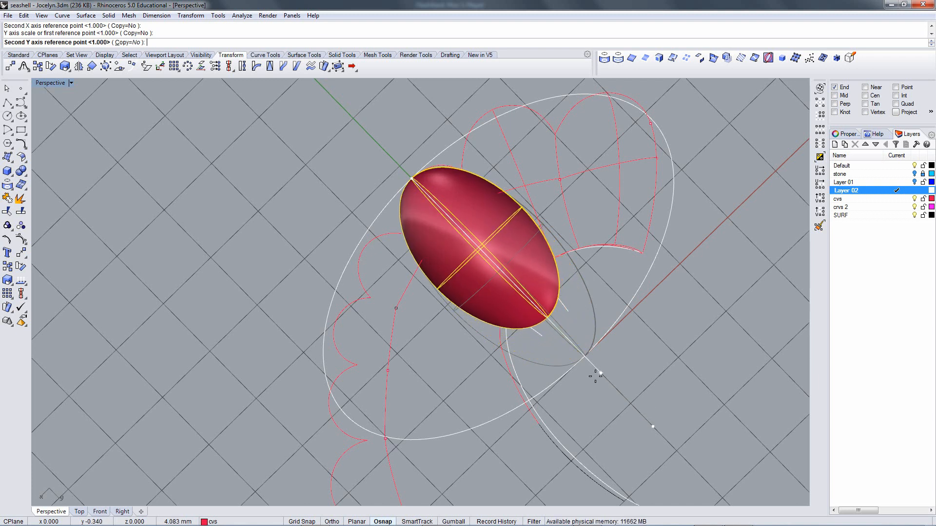
click(592, 375)
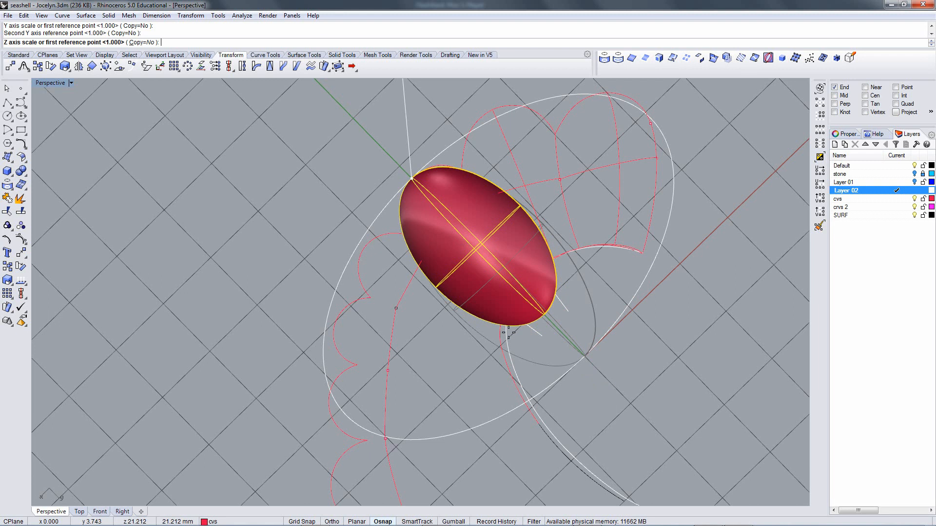
right_drag(520, 339, 527, 200)
click(533, 163)
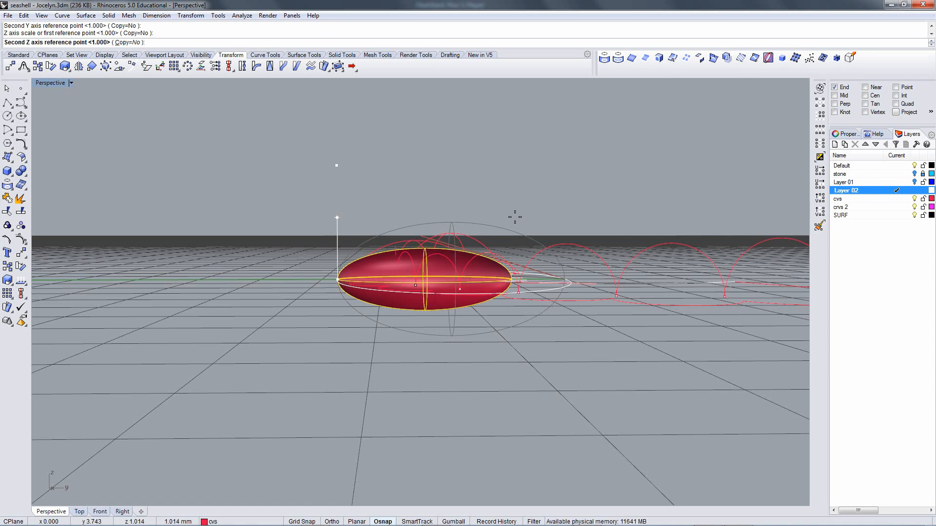
click(514, 217)
right_drag(518, 256, 414, 316)
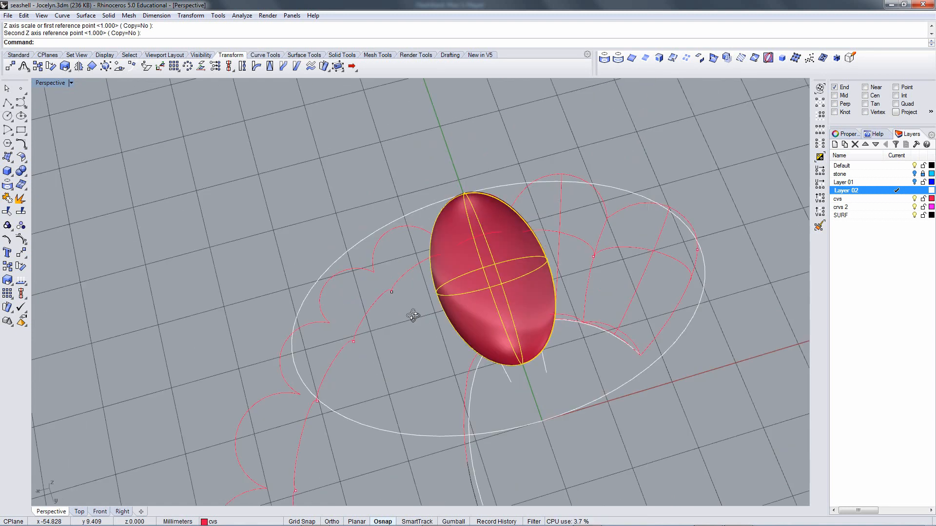
Reselect the flattened stone from a top-down view.
click(361, 139)
right_drag(419, 162, 559, 91)
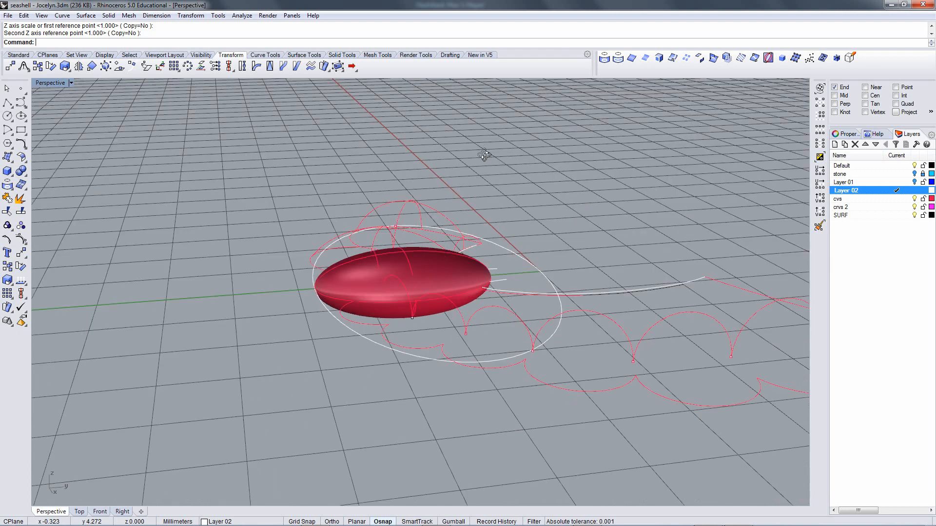
right_drag(485, 155, 431, 213)
click(494, 278)
right_drag(496, 280, 439, 238)
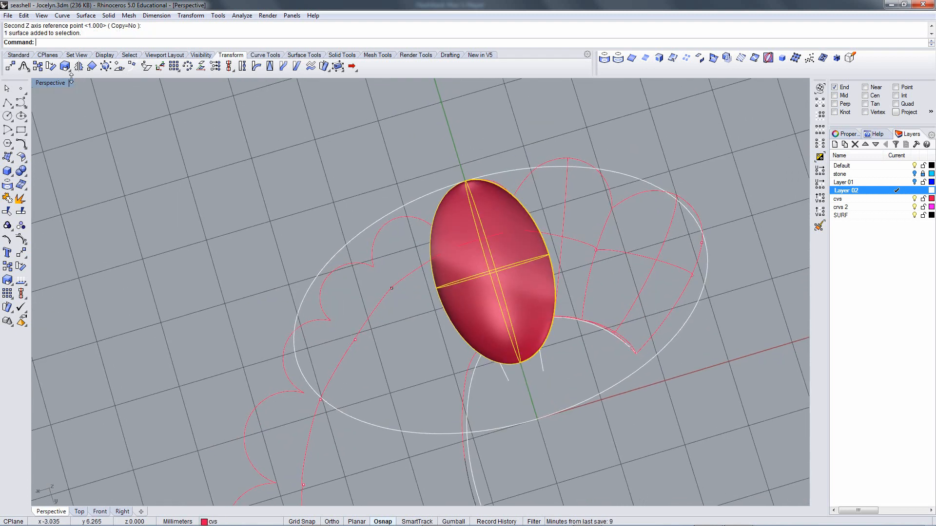
Orient two copies of the stone upright along the scalloped curves by two points.
click(91, 67)
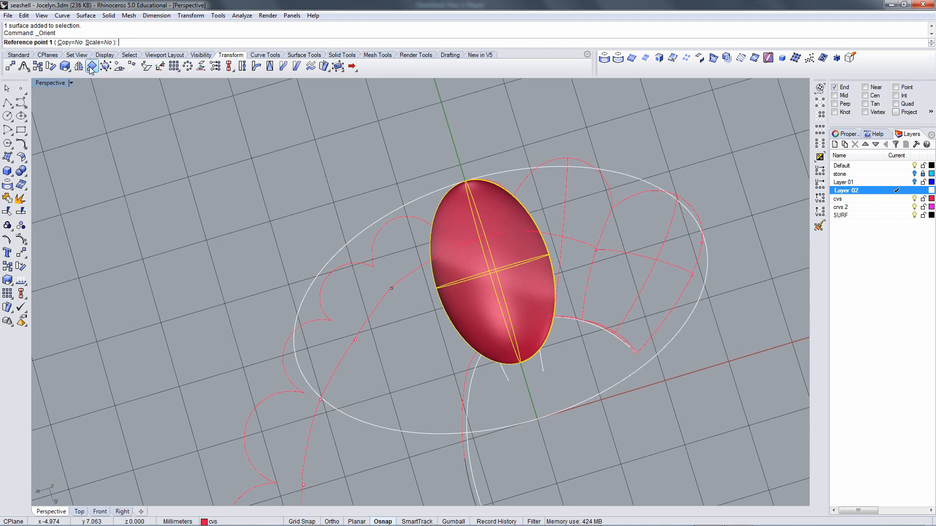
click(69, 42)
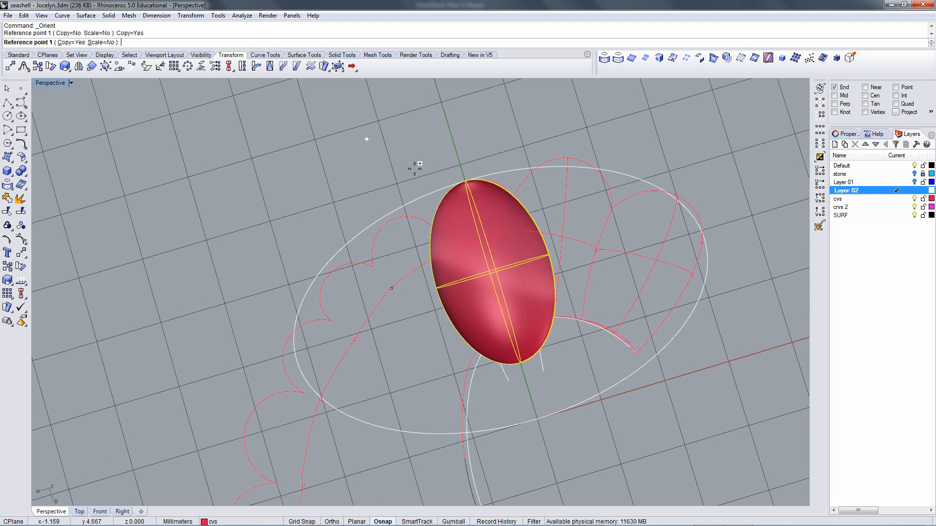
click(465, 181)
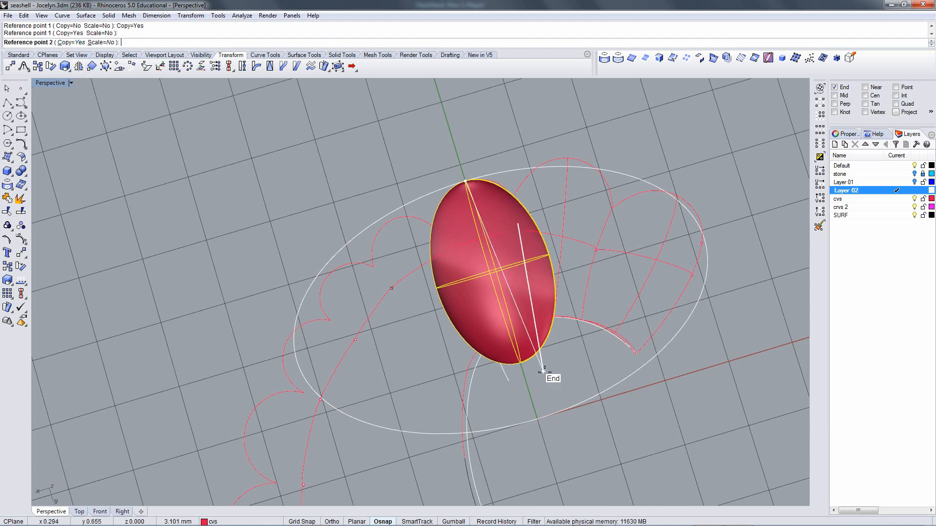
click(521, 362)
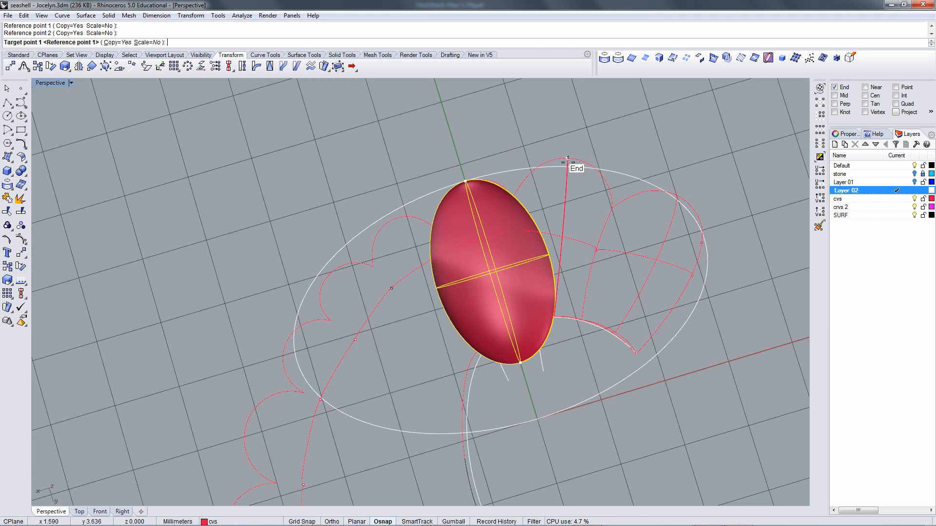
click(565, 163)
click(556, 365)
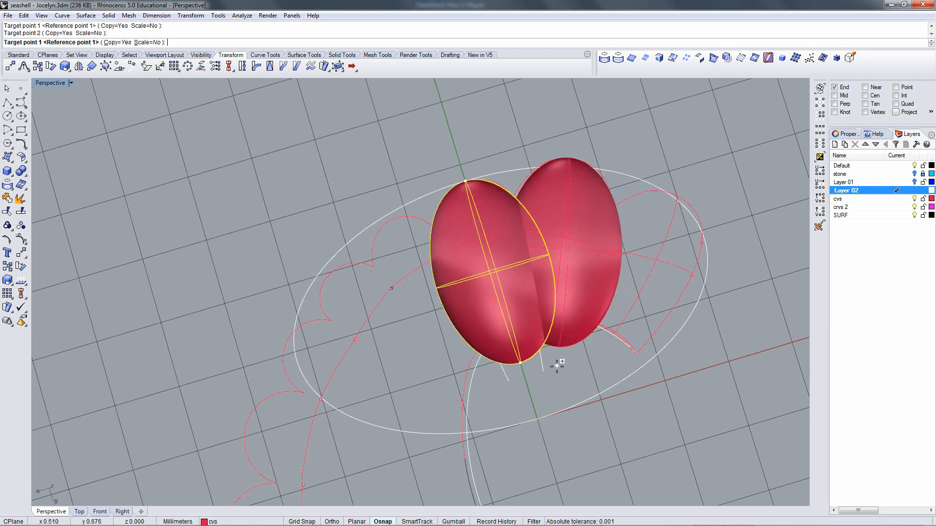
click(677, 197)
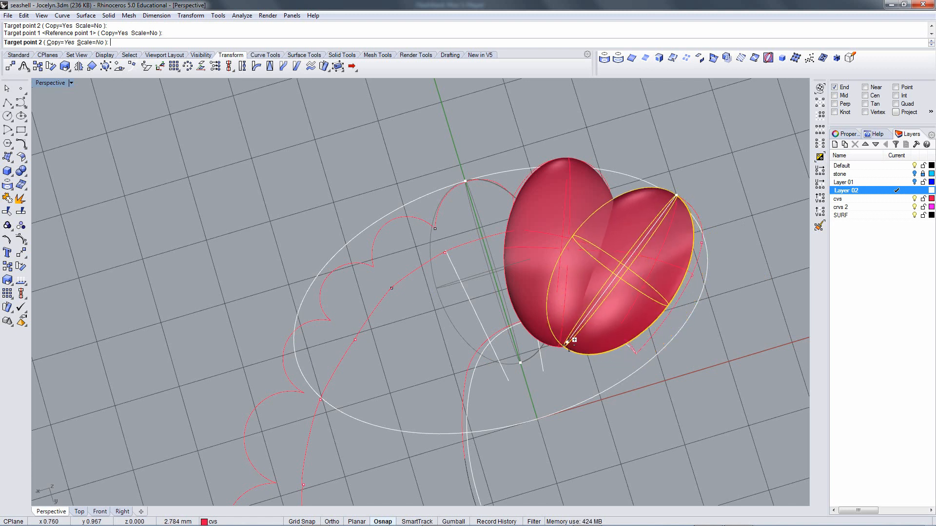
click(580, 358)
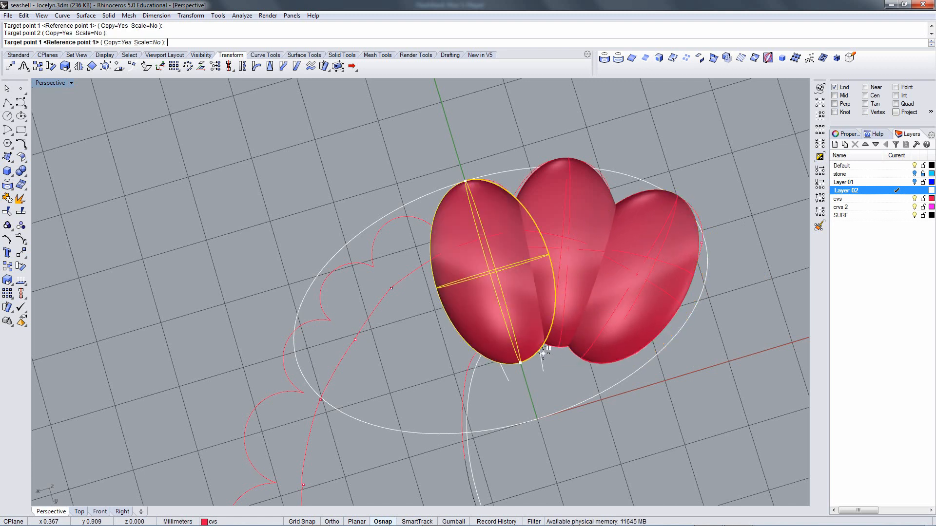
Finish placing the oriented copies, then undo them.
right_drag(544, 350, 557, 258)
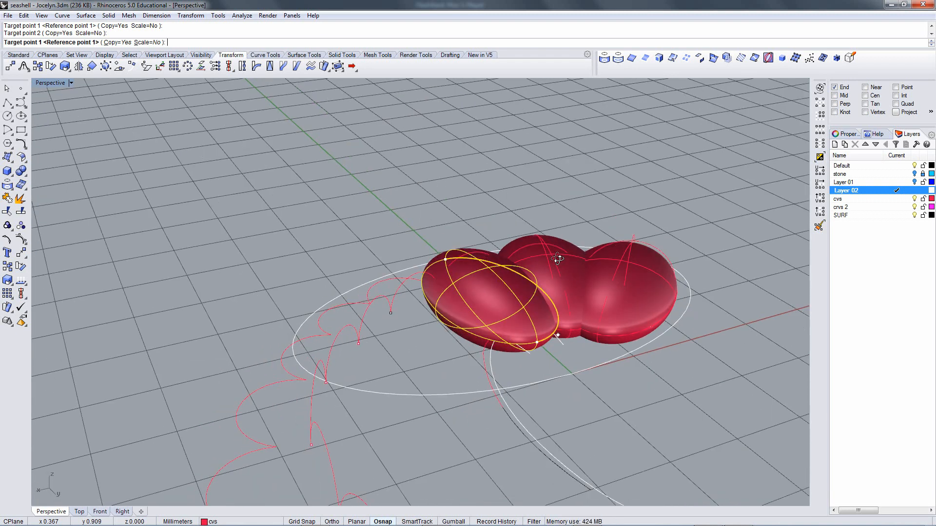
right_drag(562, 259, 465, 284)
key(Return)
key(ctrl+z)
With the CPlane set to World Front, create a cutting plane through the ellipsoid's middle.
scroll(502, 295, down, 6)
scroll(505, 319, up, 4)
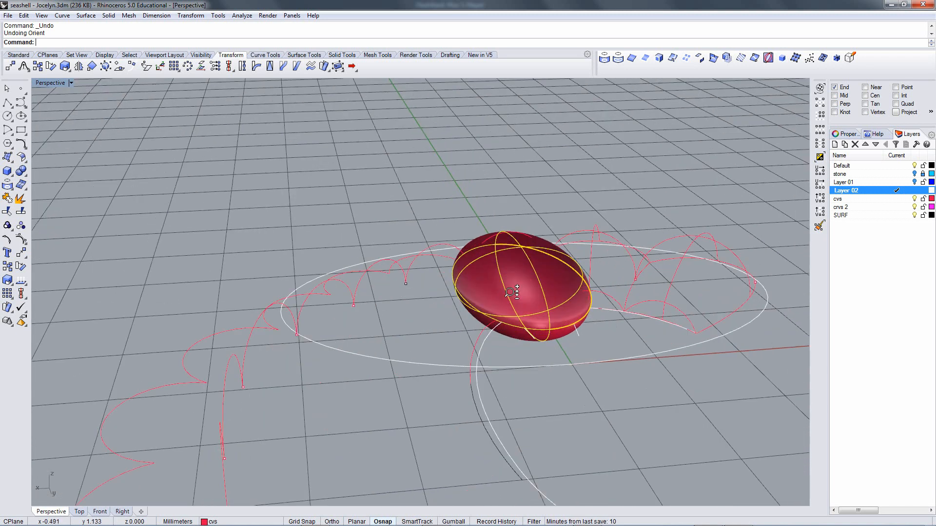
right_drag(523, 294, 495, 288)
key(F4)
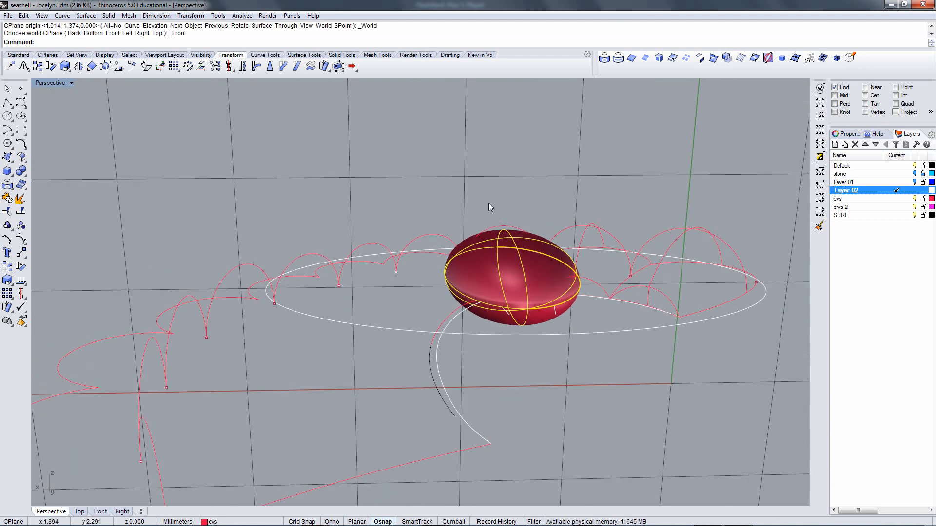
click(302, 56)
click(8, 200)
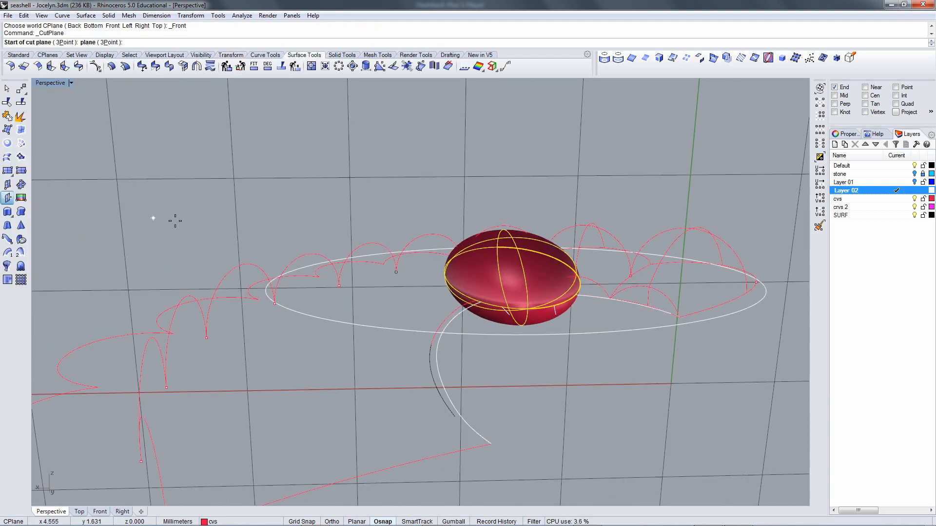
click(527, 309)
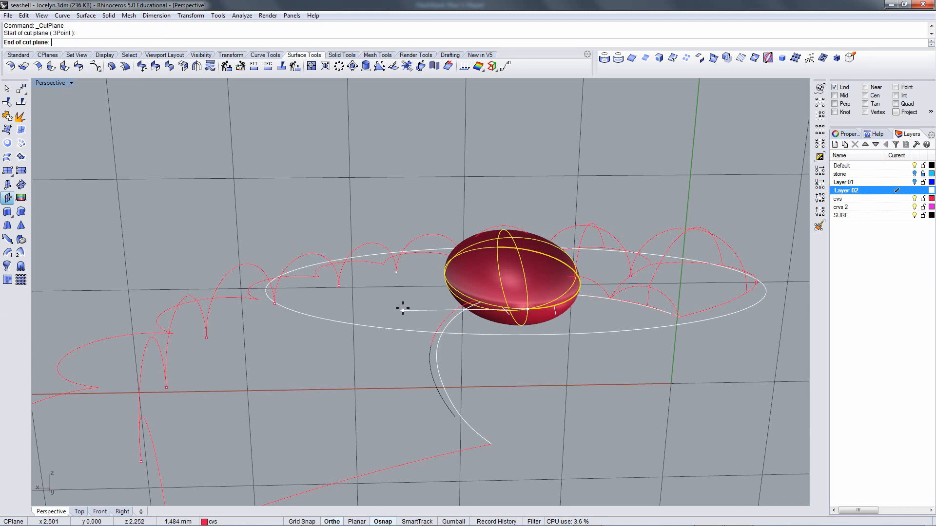
click(401, 309)
key(Return)
Trim away the ellipsoid's lower half with the cutting plane.
right_drag(440, 300, 218, 238)
click(8, 104)
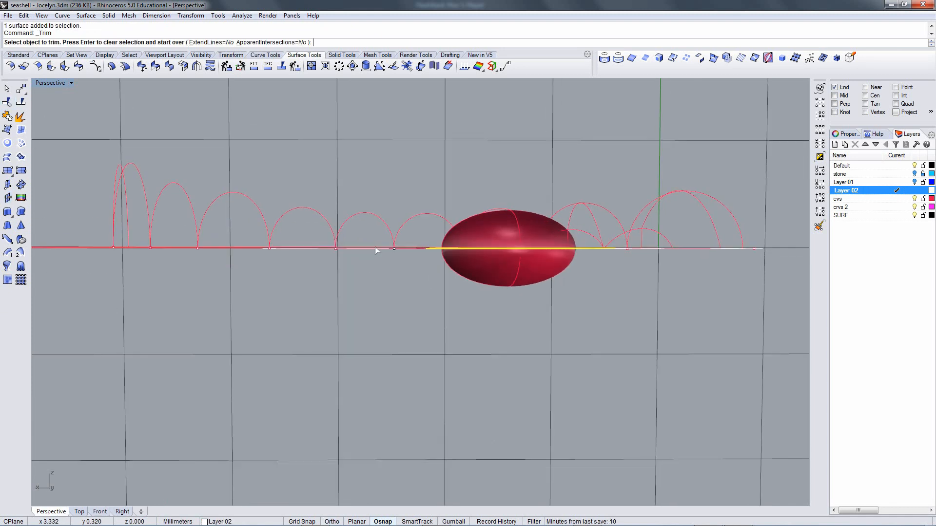
click(485, 271)
right_drag(491, 292, 504, 374)
key(Return)
Delete the cutting plane and select the trimmed stone.
click(427, 251)
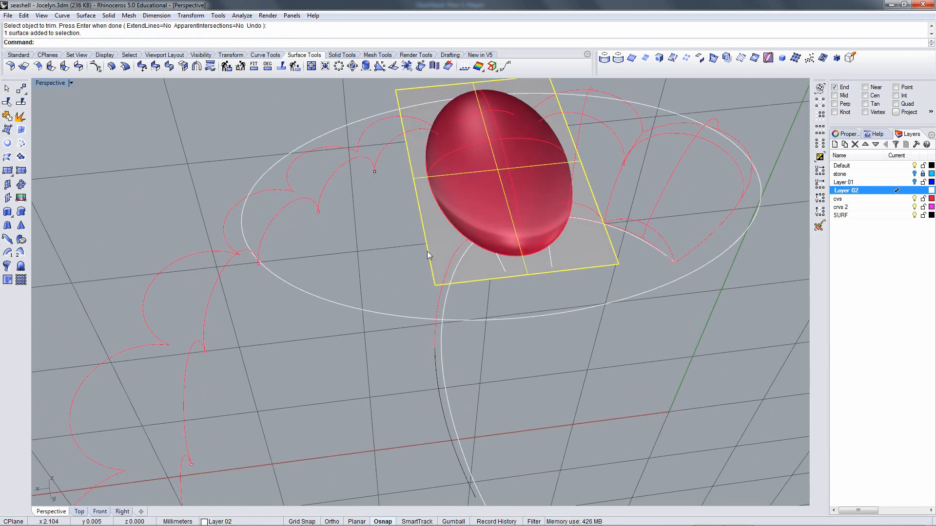
key(Delete)
right_drag(469, 249, 458, 278)
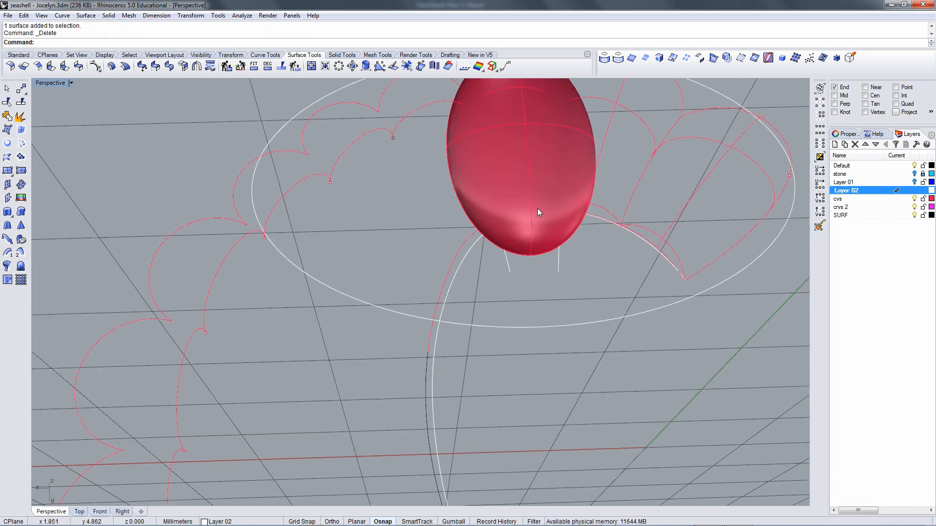
right_drag(569, 182, 468, 236)
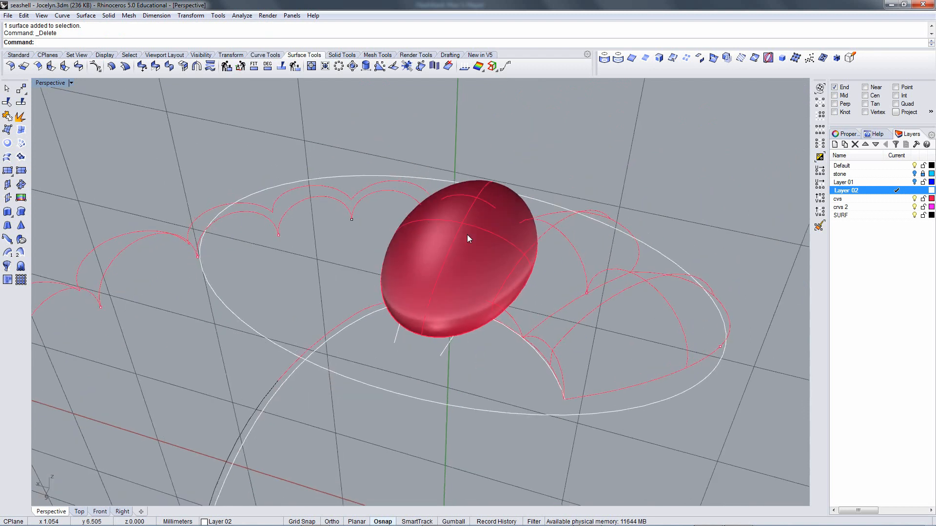
click(486, 243)
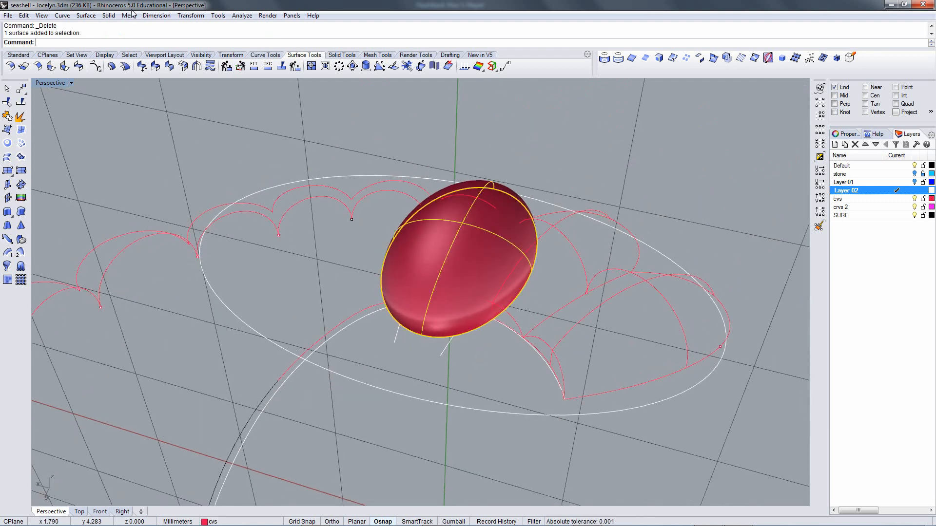
Untrim the stone from the Edit menu, then undo it.
click(24, 15)
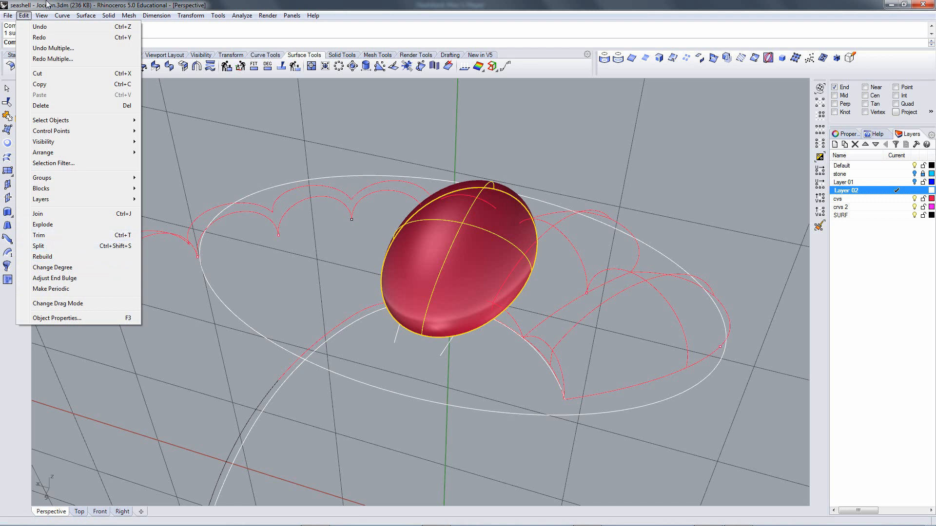
mouse_move(85, 20)
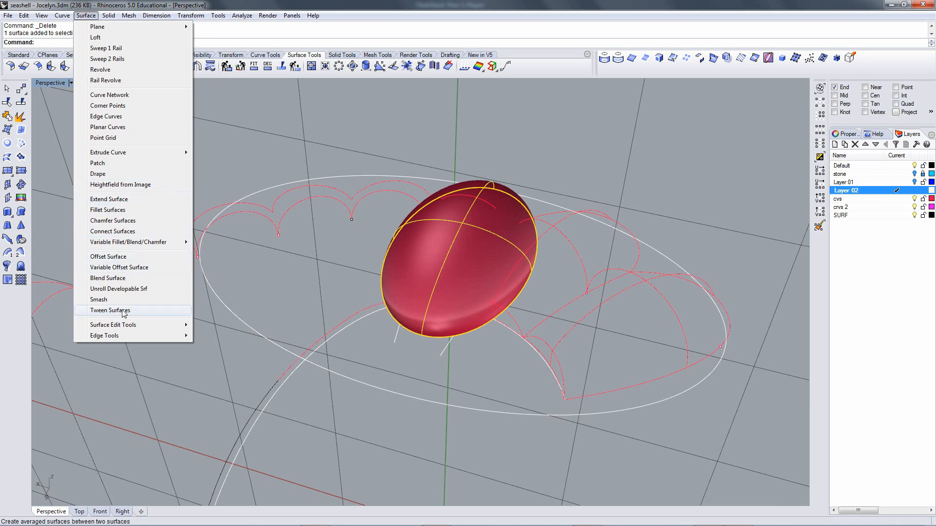
mouse_move(135, 325)
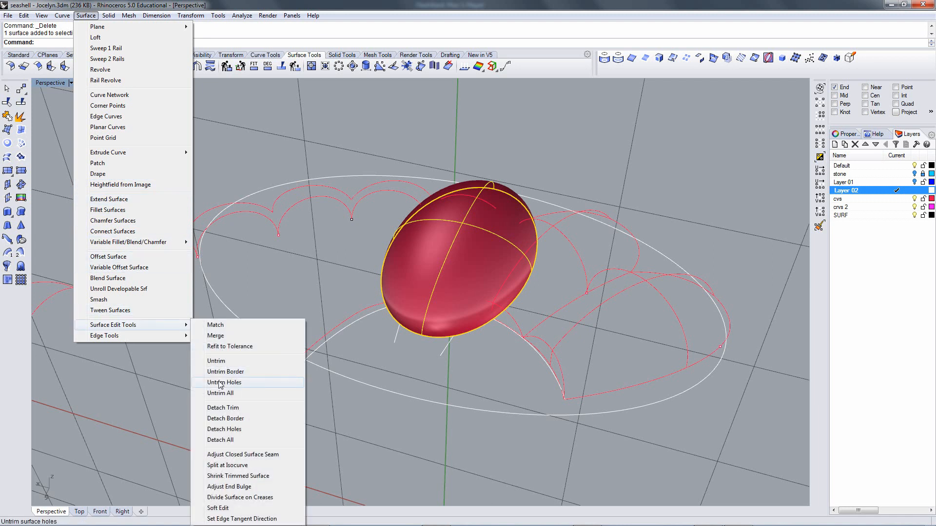
click(228, 394)
right_drag(335, 387, 415, 381)
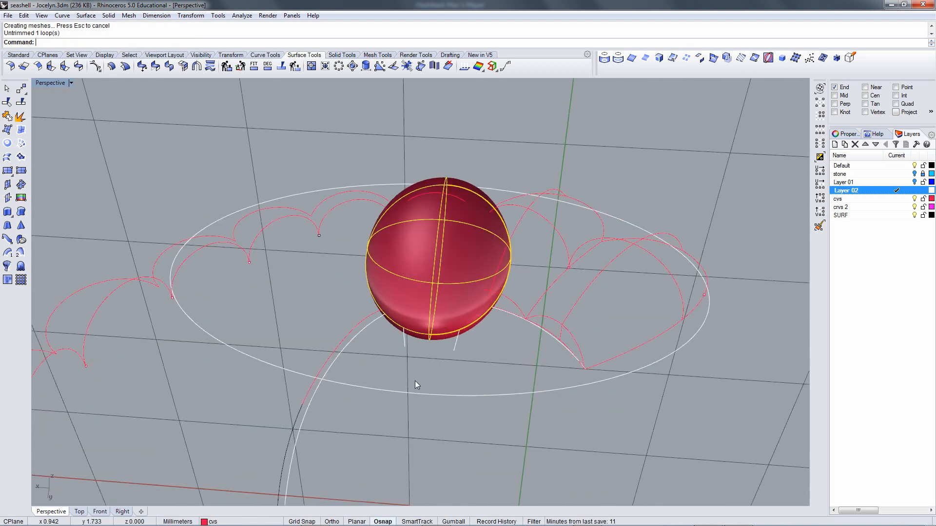
key(ctrl+z)
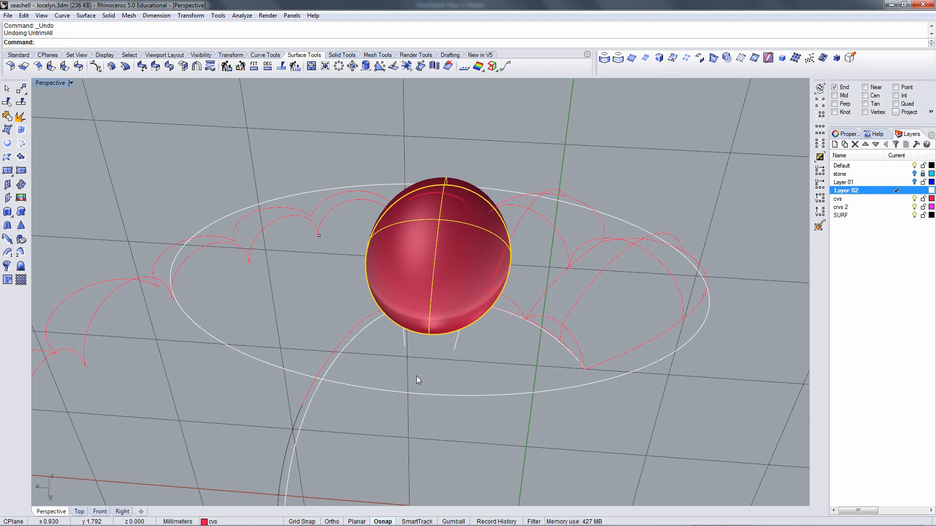
right_drag(416, 376, 428, 372)
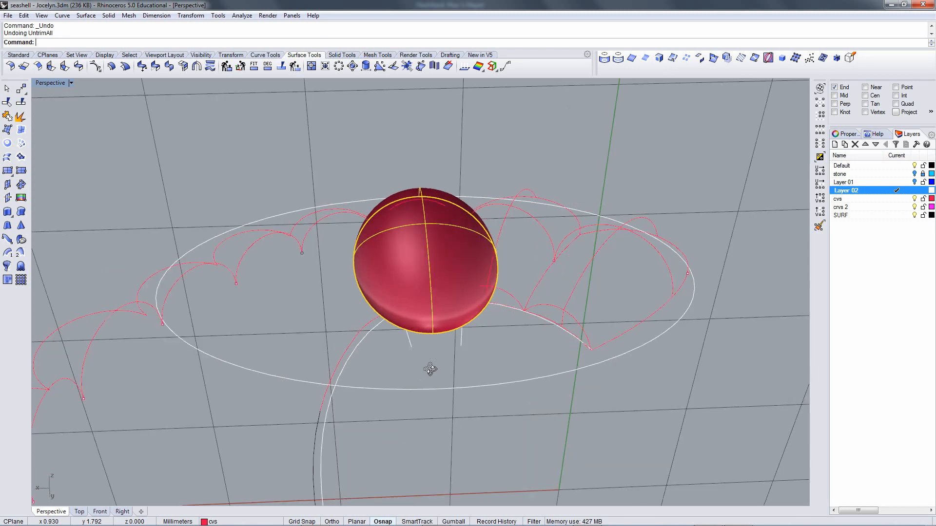
Shrink the trimmed surface to its edge and untrim the stone again.
click(323, 70)
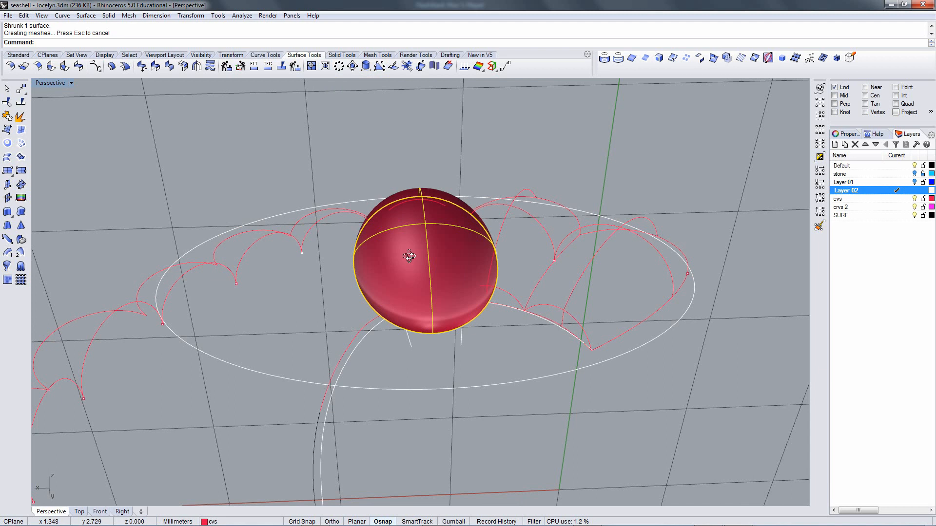
right_drag(410, 256, 273, 179)
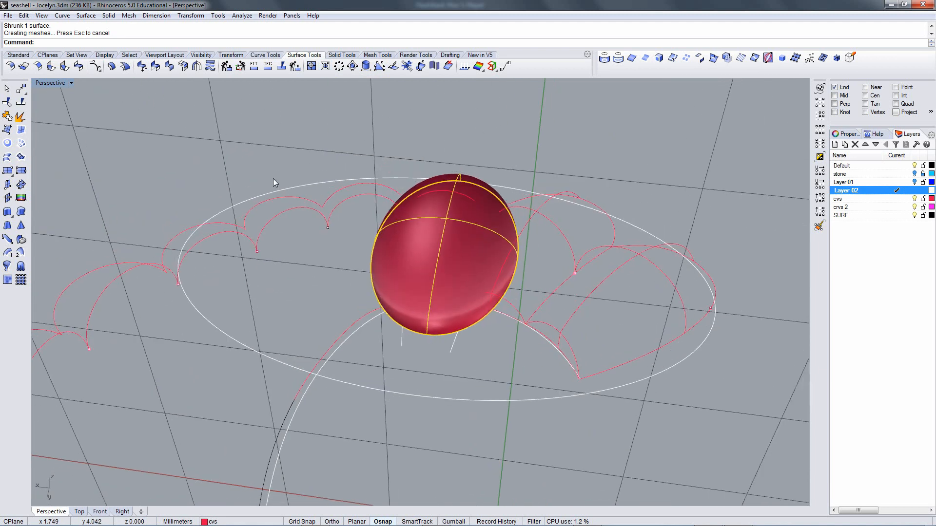
right_click(271, 43)
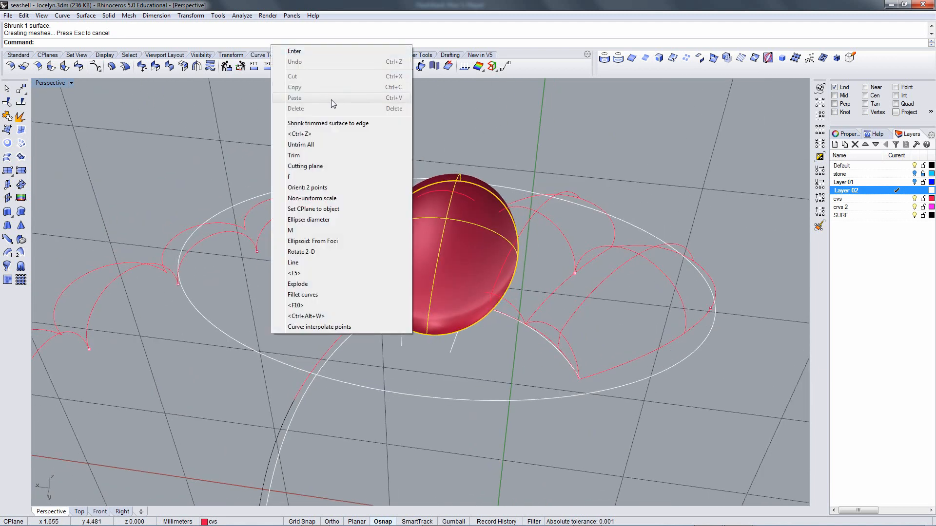
click(314, 145)
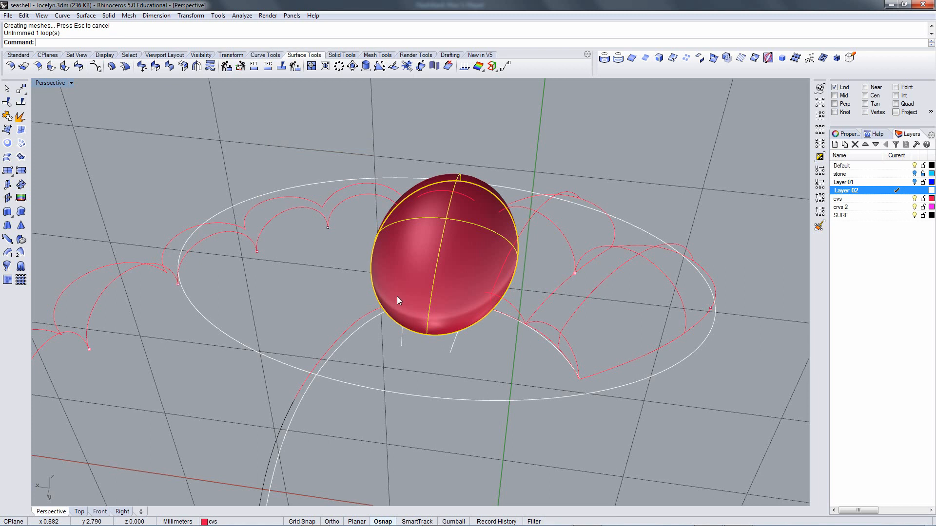
click(543, 142)
Show the stone's control points, then undo both the untrim and the shrink.
right_drag(513, 247, 439, 312)
click(449, 301)
scroll(461, 287, down, 3)
key(F10)
key(ctrl+z)
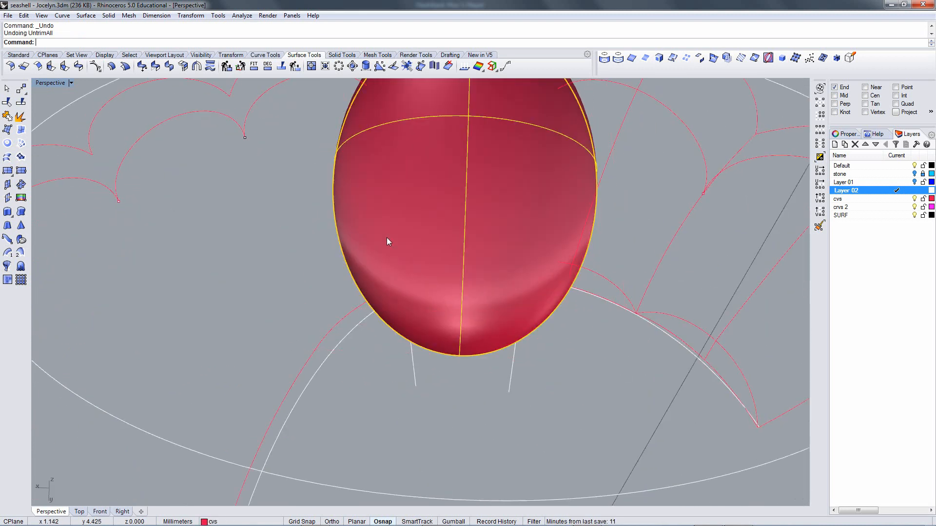
key(ctrl+z)
right_drag(397, 221, 325, 253)
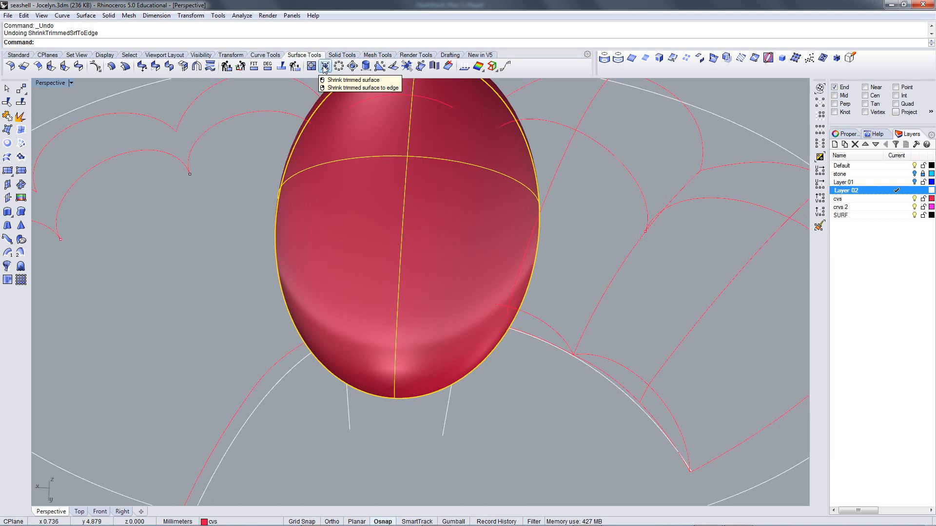
Shrink the stone's surface to its cut edge and untrim the stone face.
click(325, 68)
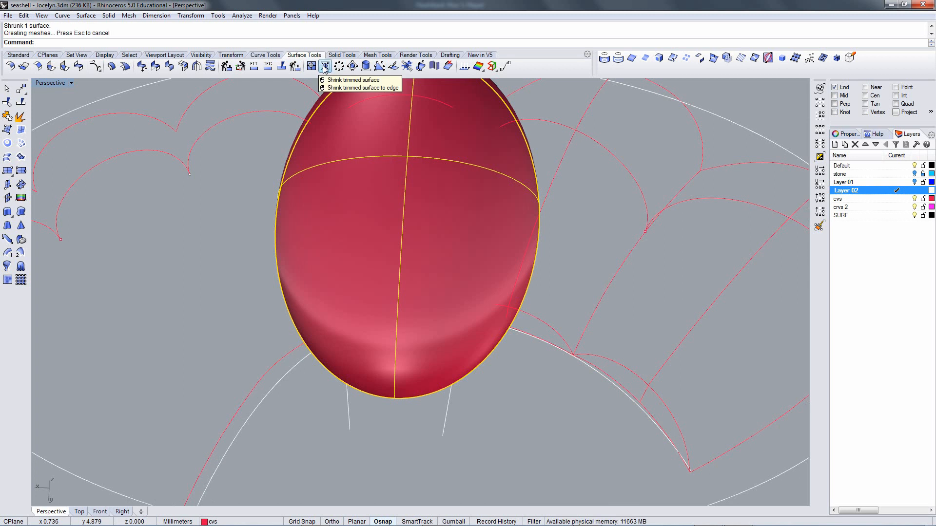
click(495, 400)
right_drag(494, 400, 466, 336)
right_click(357, 48)
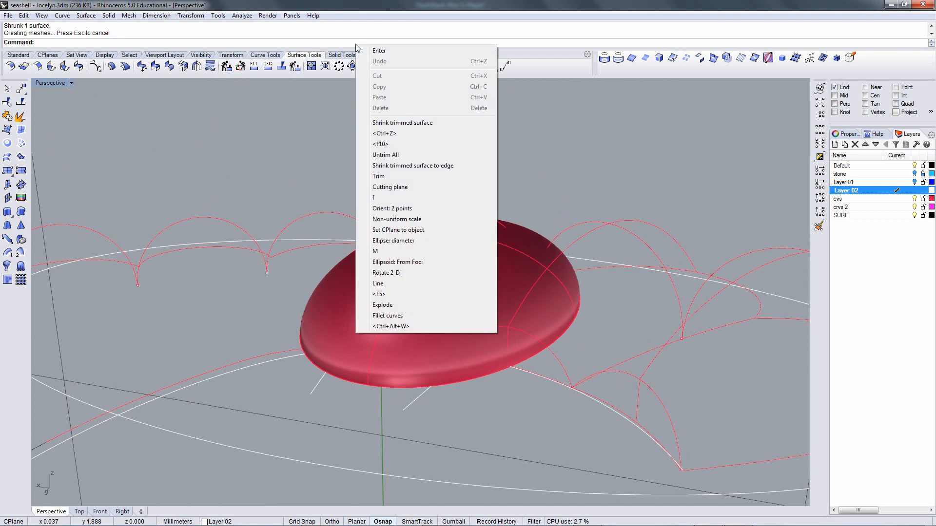
click(385, 155)
click(417, 281)
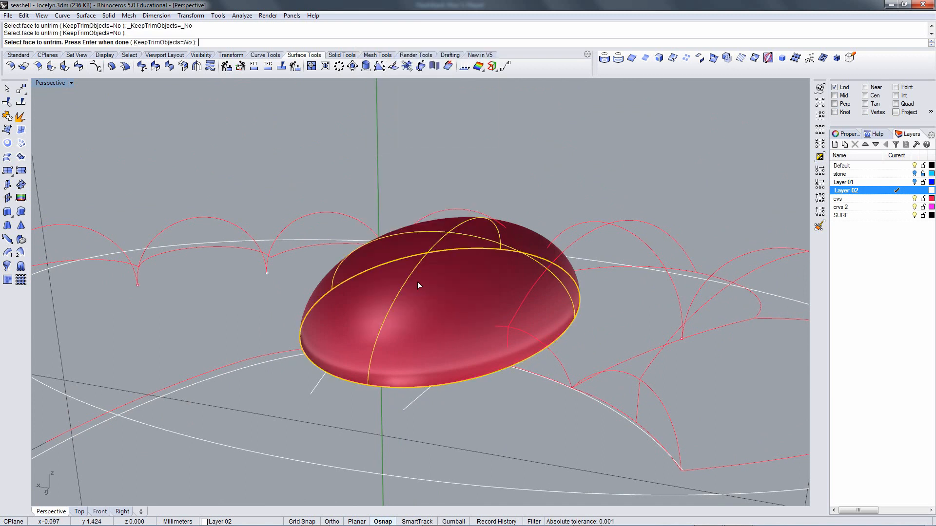
right_drag(417, 282, 481, 306)
Select the stone and try splitting it into separate surfaces.
click(429, 291)
right_drag(419, 281, 53, 162)
click(21, 117)
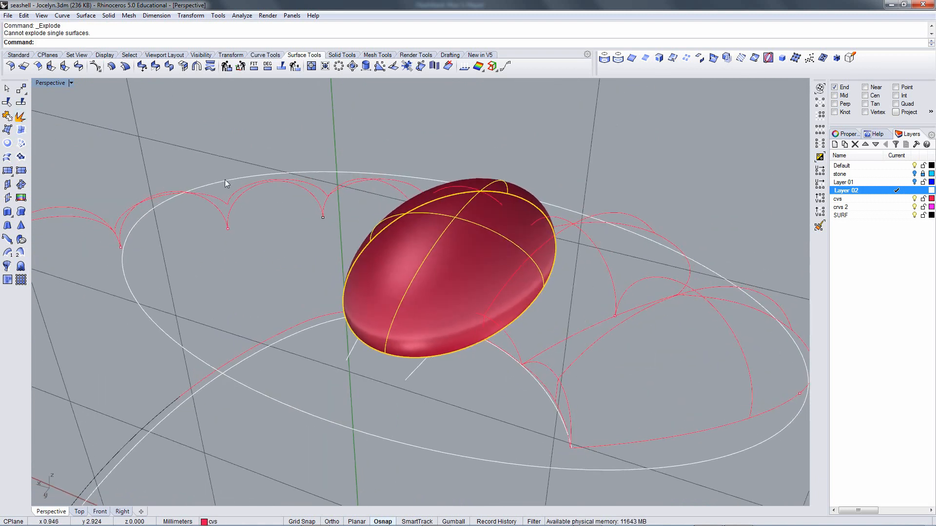
right_drag(225, 183, 396, 263)
Rebuild the domed stone with 7 × 7 control points at degree 4 in U and V.
text(rebuild)
key(Return)
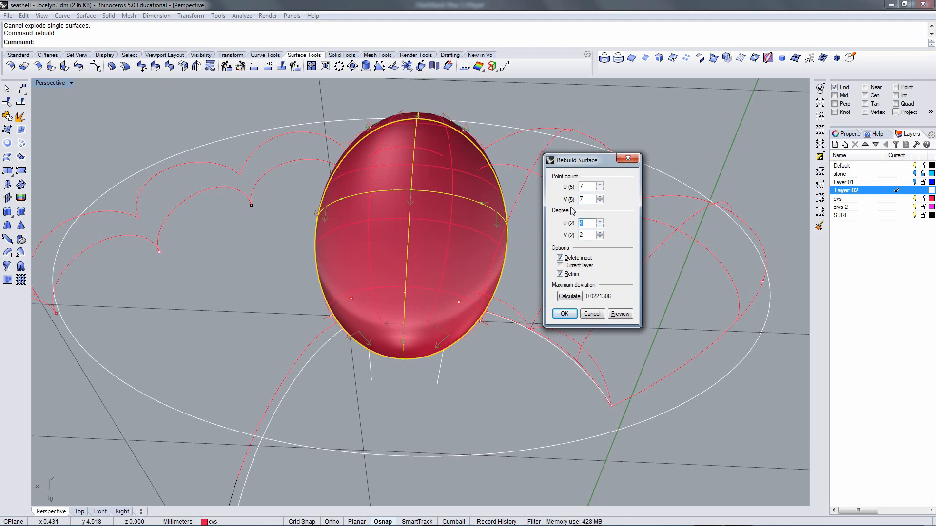
click(588, 237)
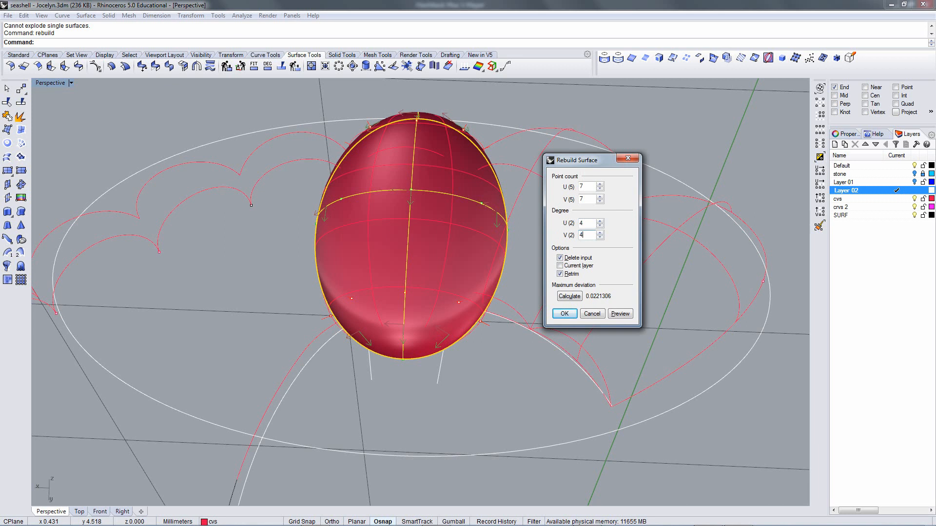
click(564, 314)
right_drag(450, 290, 402, 208)
Turn on the rebuilt stone's control points and inspect them from a higher view.
key(F10)
drag(499, 345, 501, 342)
right_drag(501, 342, 415, 356)
key(Escape)
key(Escape)
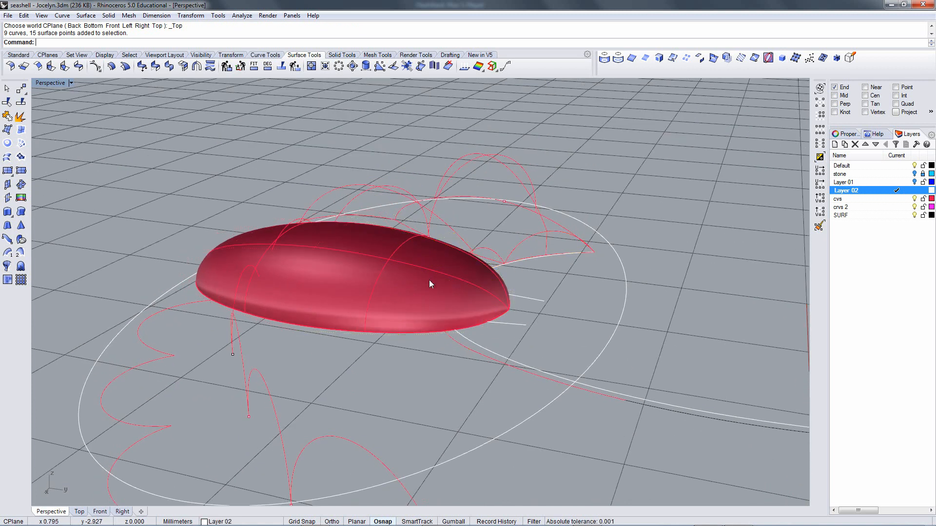
Move the stone surface onto layer crvs 2 using Change Object Layer.
click(428, 274)
right_click(428, 274)
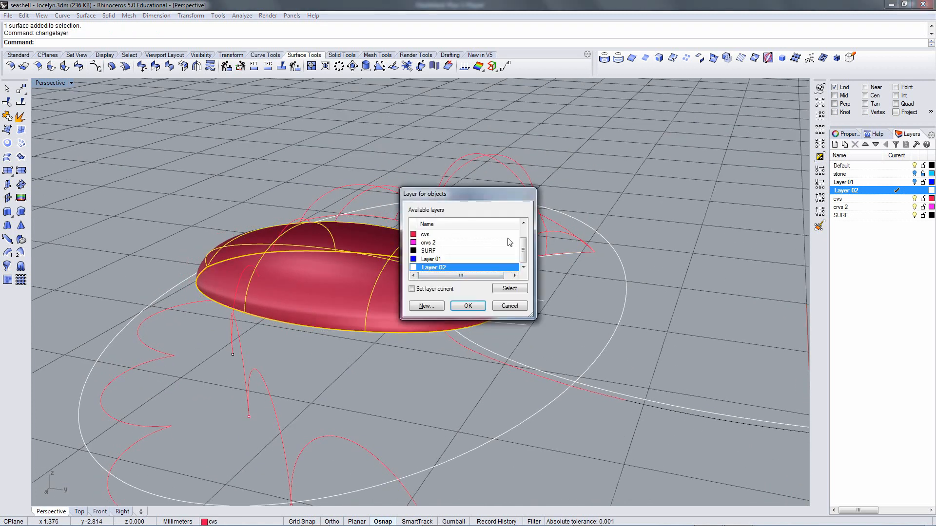
click(444, 243)
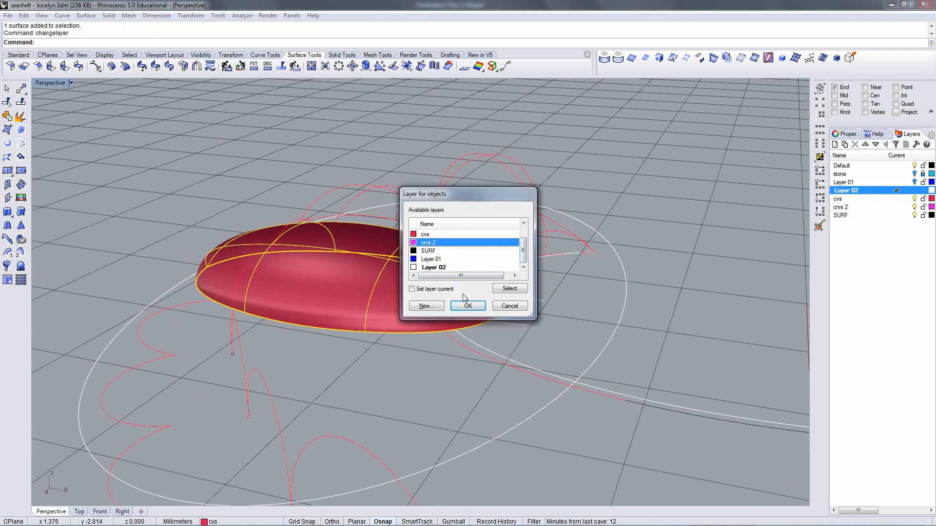
click(468, 306)
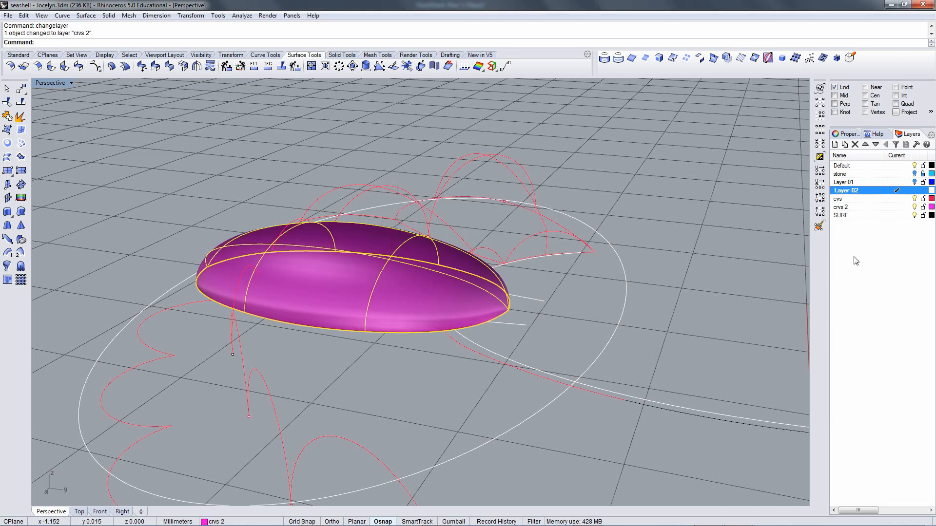
Hide the red cvs layer curves and show the stone's control points.
click(915, 199)
right_drag(457, 230, 491, 200)
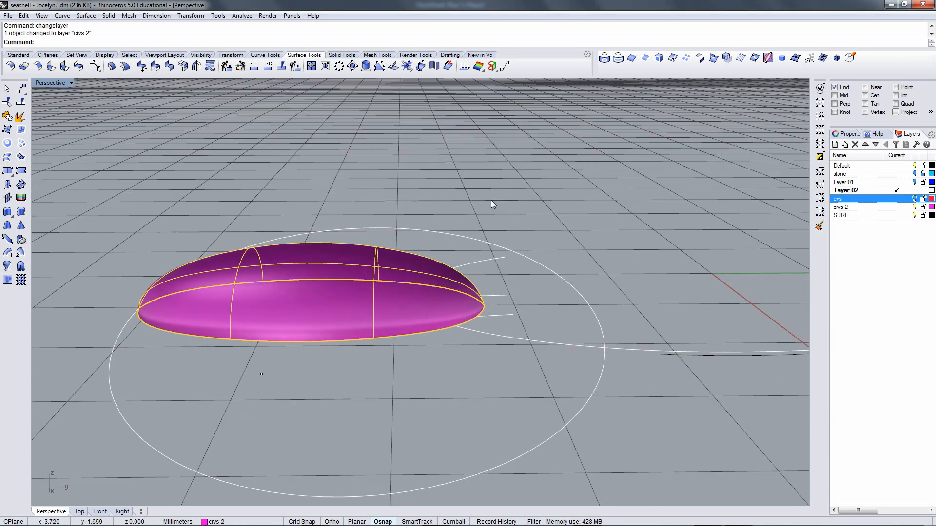
key(F10)
Non-uniformly scale the 15 right-end control points, keeping X and Y at 1 and rescaling height.
drag(389, 169, 507, 378)
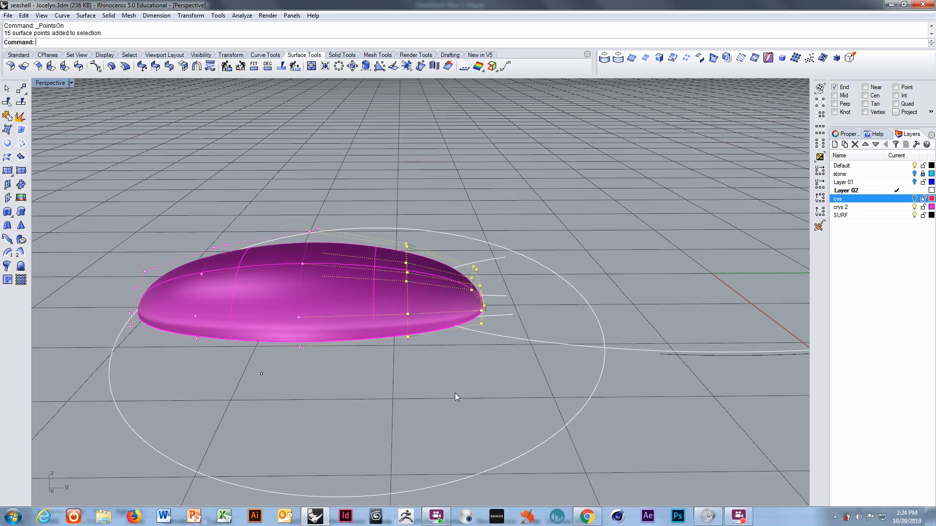
right_drag(456, 393, 451, 382)
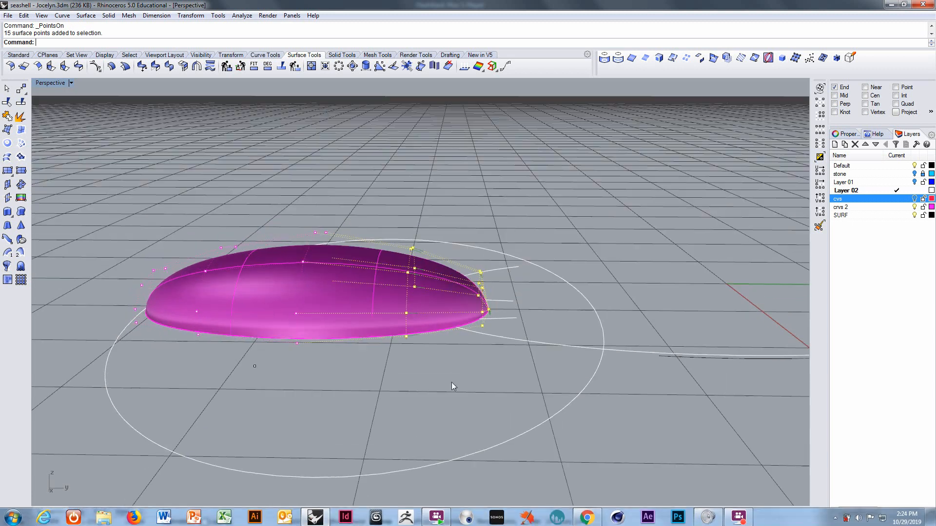
click(230, 55)
click(70, 73)
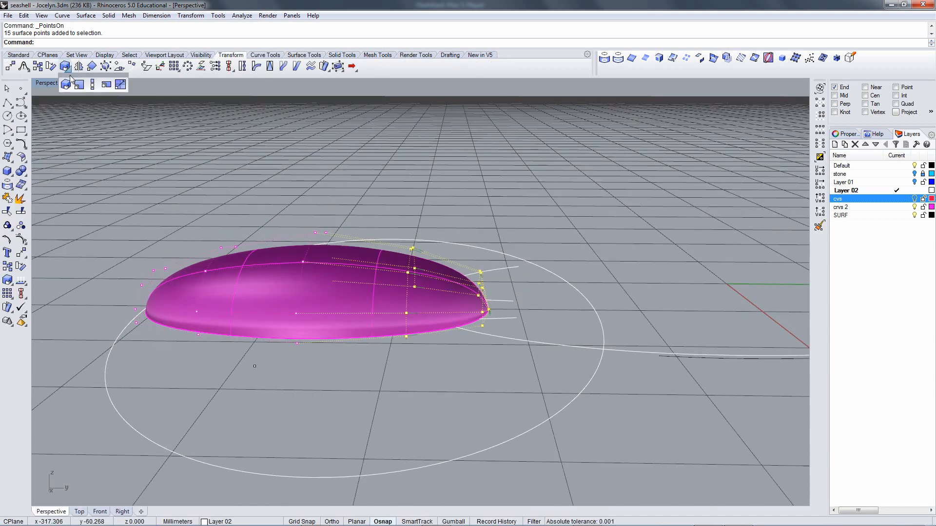
click(105, 88)
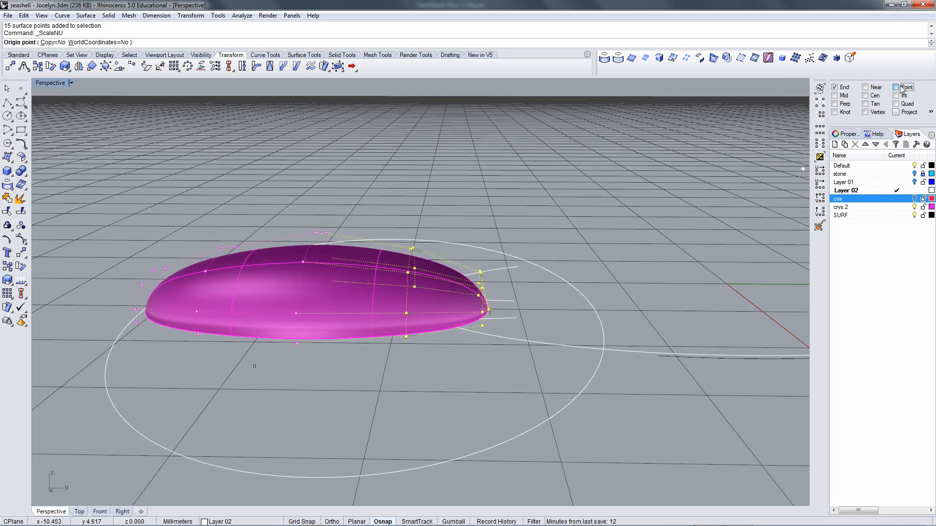
click(487, 313)
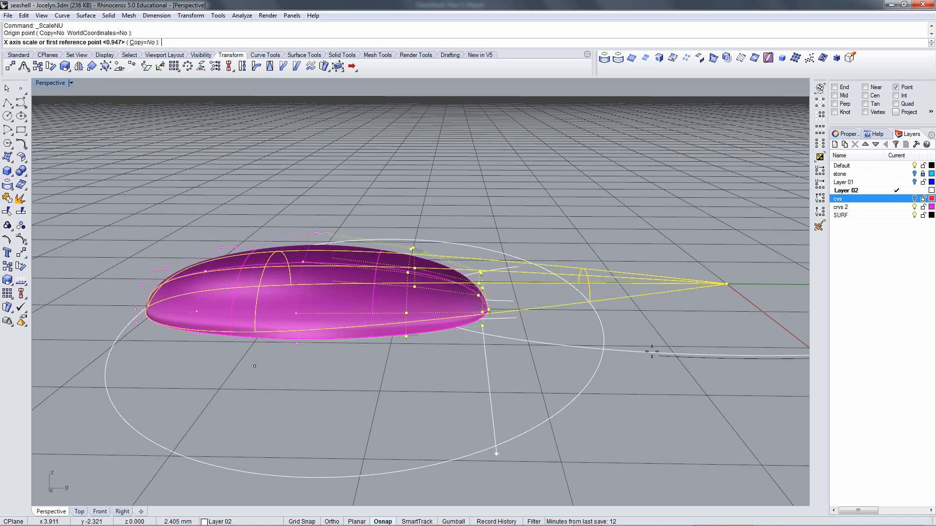
text(1)
key(Return)
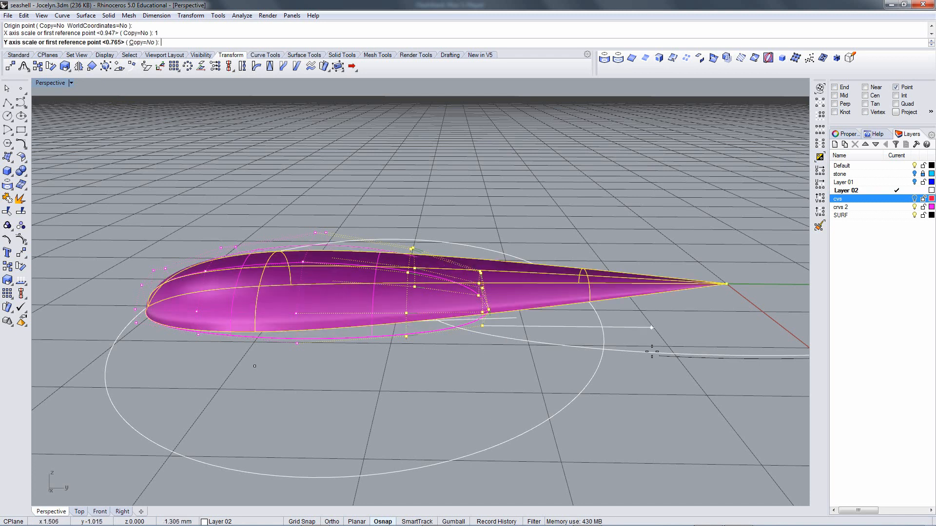
text(1)
key(Return)
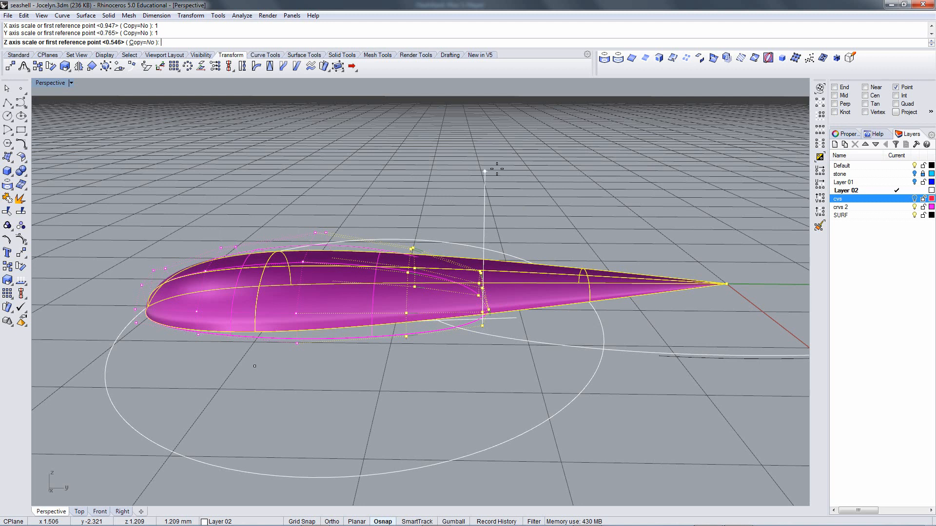
click(484, 184)
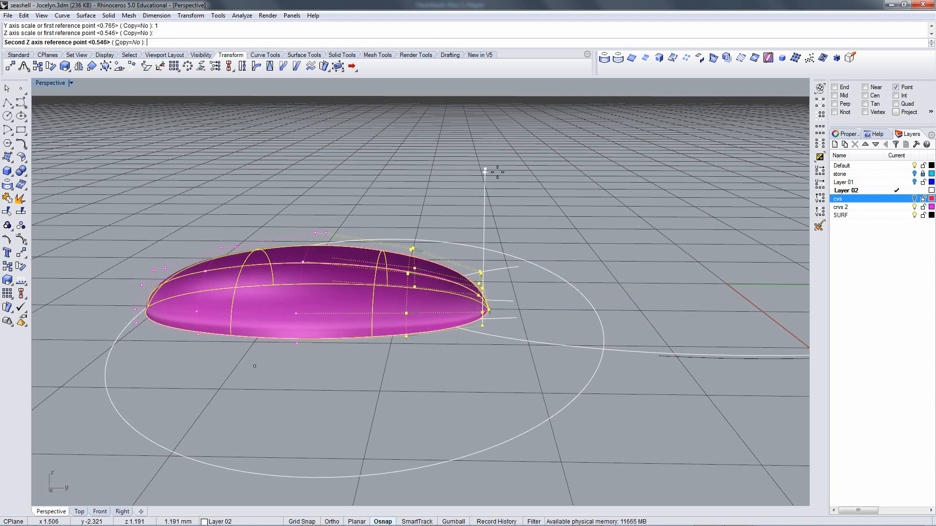
click(493, 221)
Inspect the result, then undo the non-uniform scaling of the points.
right_drag(570, 276, 545, 350)
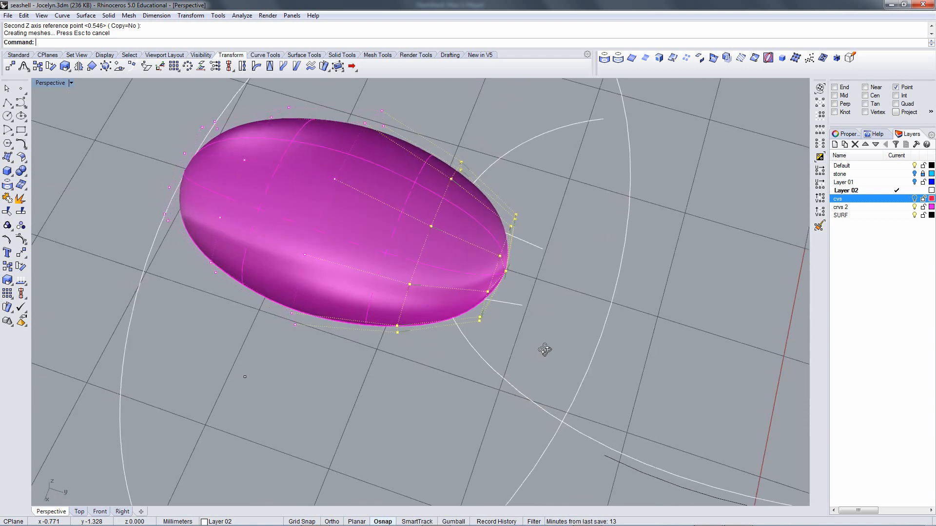
right_drag(544, 350, 544, 314)
key(Escape)
key(ctrl+z)
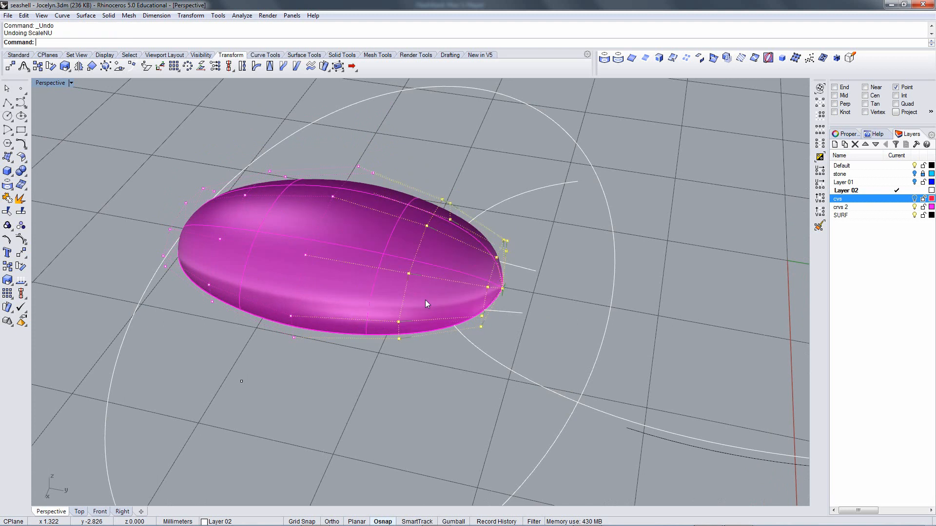
Turn on the Gumball, select a top row of control points, and try raising it before undoing.
click(429, 228)
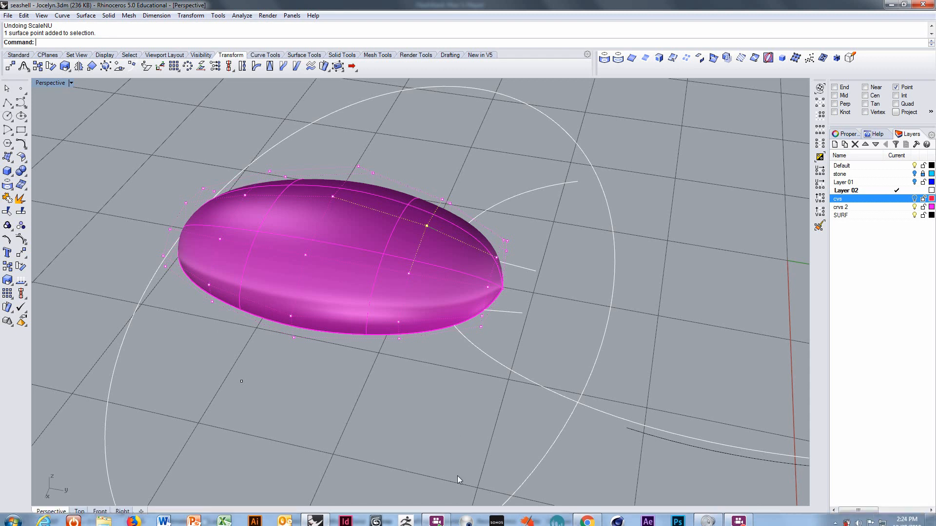
click(455, 521)
right_drag(422, 263, 430, 209)
key(Escape)
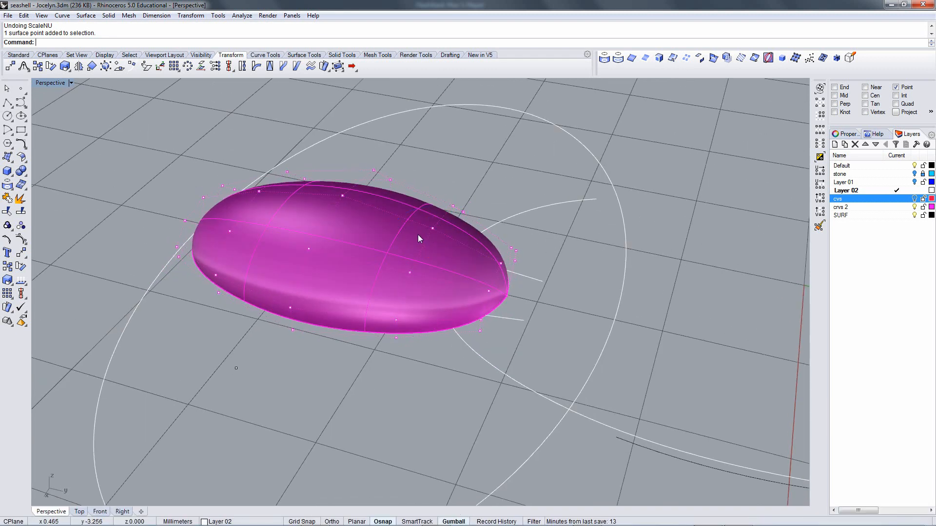
click(438, 232)
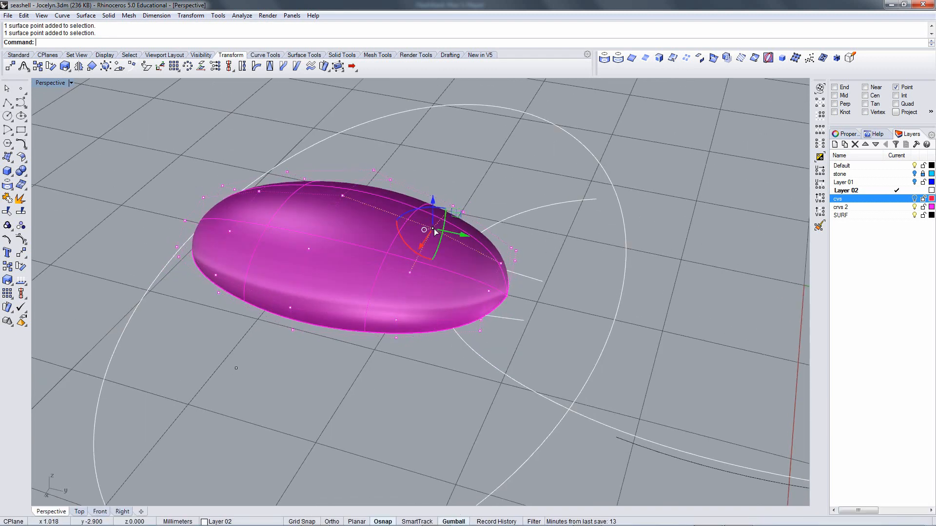
click(822, 144)
right_drag(518, 203, 325, 219)
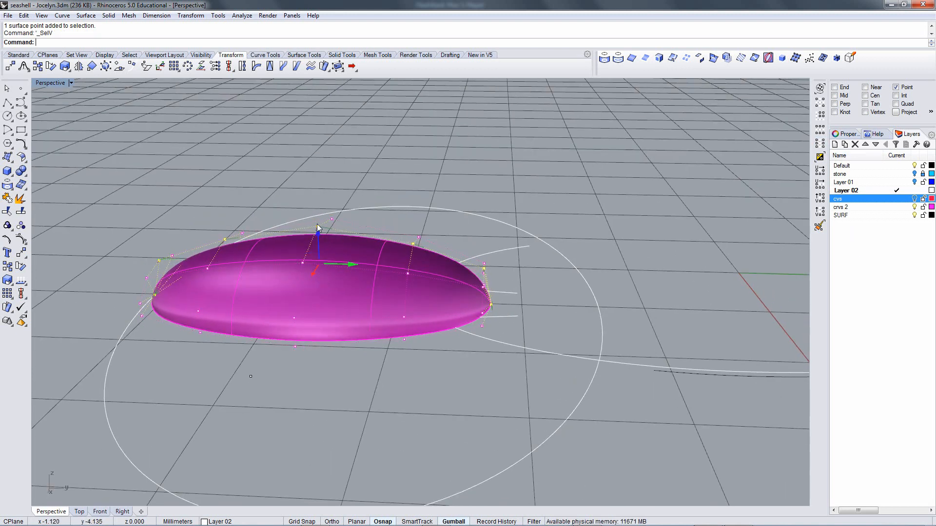
drag(318, 227, 324, 189)
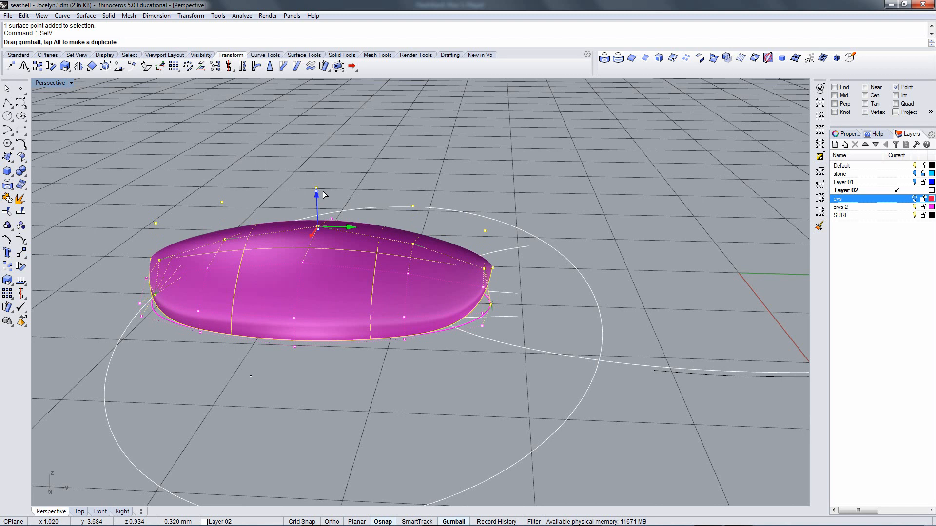
key(ctrl+z)
Drop two points from the row and raise the rest to lift the stone's top.
right_drag(557, 302, 518, 321)
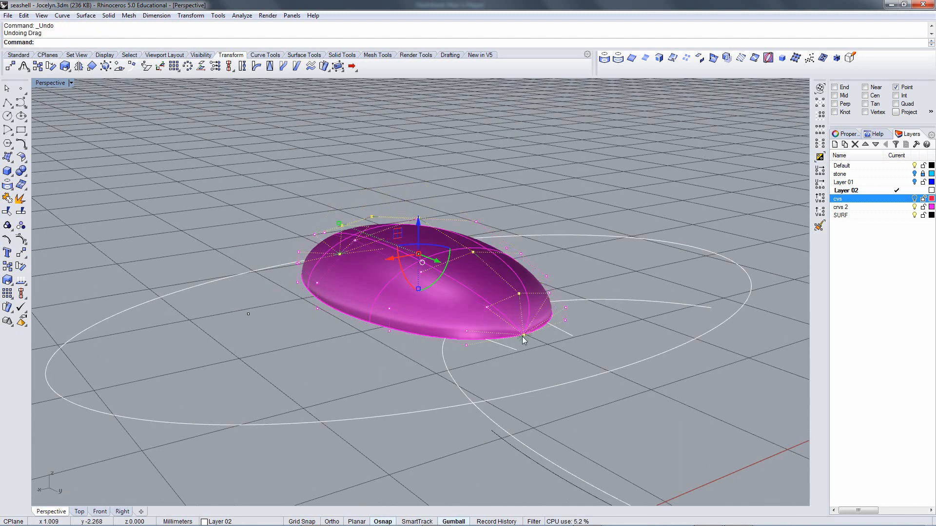
ctrl+click(522, 335)
right_drag(310, 253, 629, 246)
right_drag(371, 313, 531, 263)
ctrl+click(384, 312)
drag(582, 233, 573, 179)
right_drag(460, 298, 607, 274)
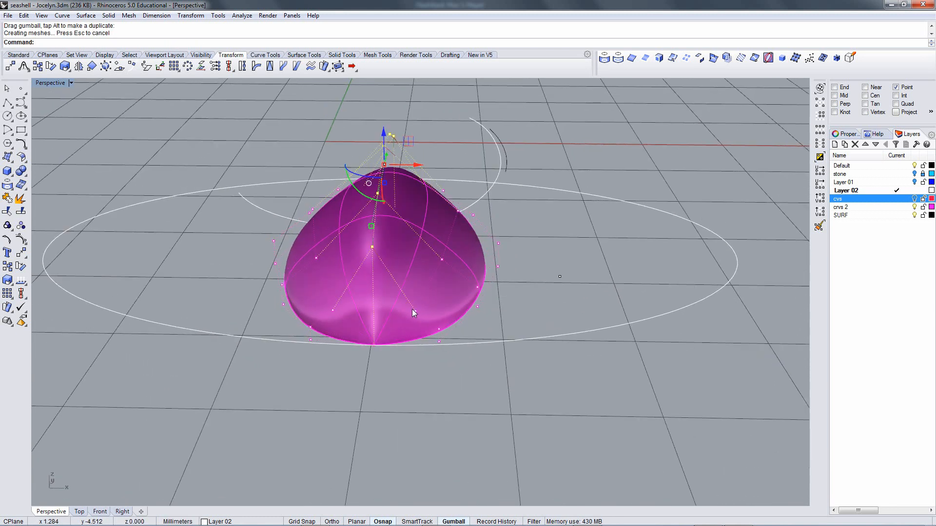
Select another row of control points near the base, excluding the tip points.
click(415, 311)
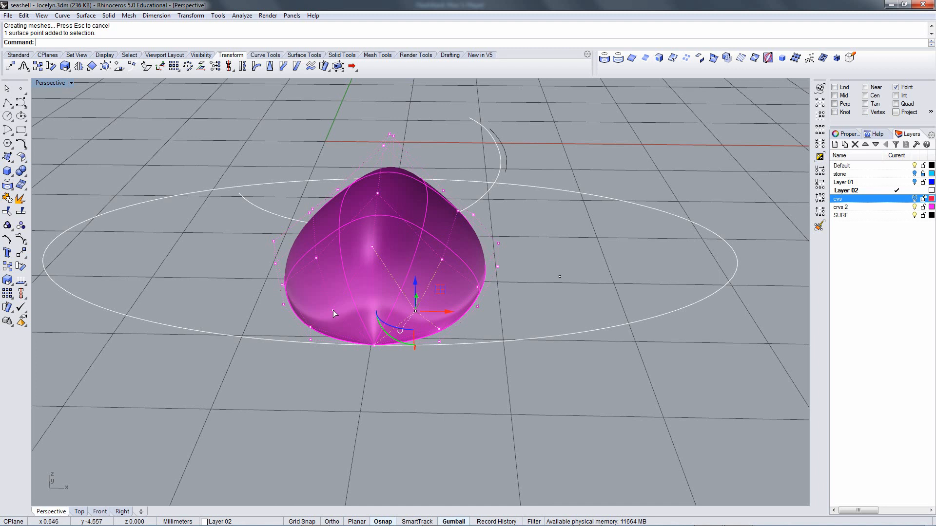
shift+click(333, 310)
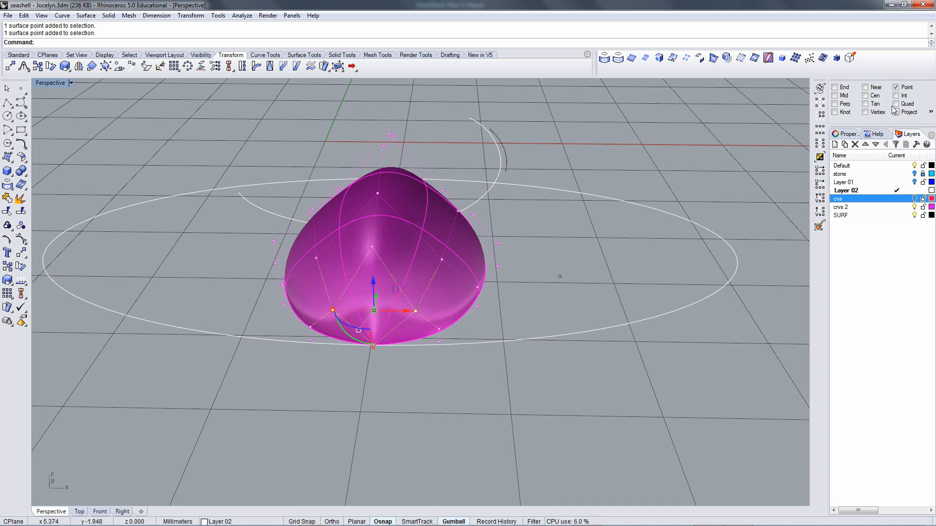
click(820, 144)
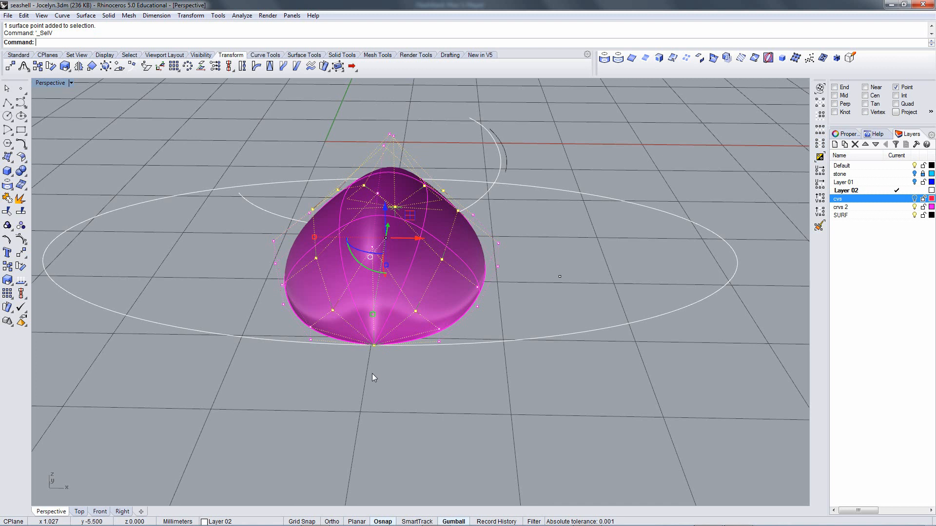
ctrl+drag(356, 320, 400, 391)
right_drag(554, 366, 425, 219)
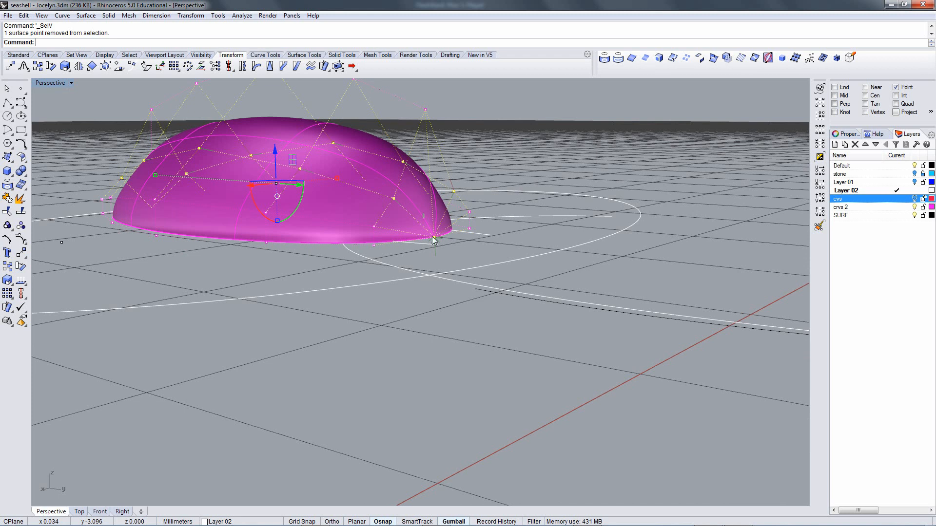
ctrl+drag(473, 281, 474, 281)
right_drag(533, 273, 505, 330)
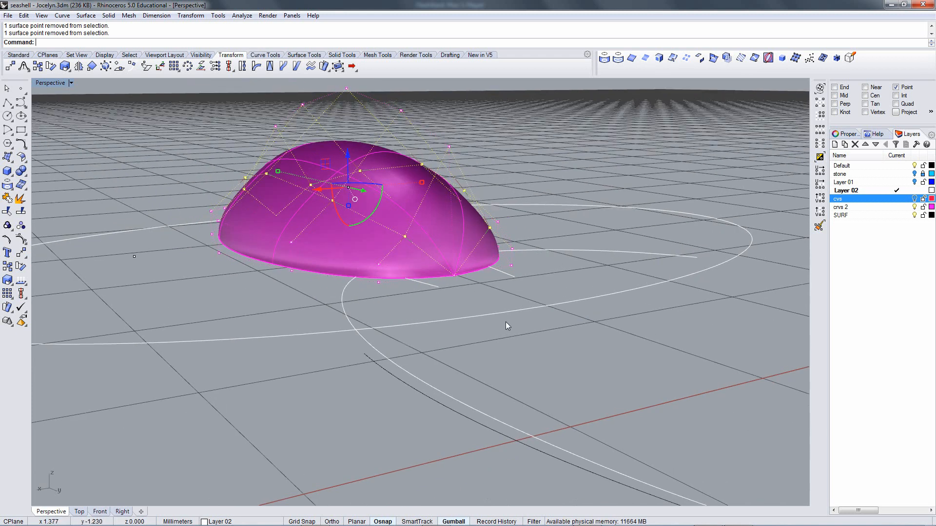
Lower the selected control point and shift it sideways to make the top uneven.
click(452, 522)
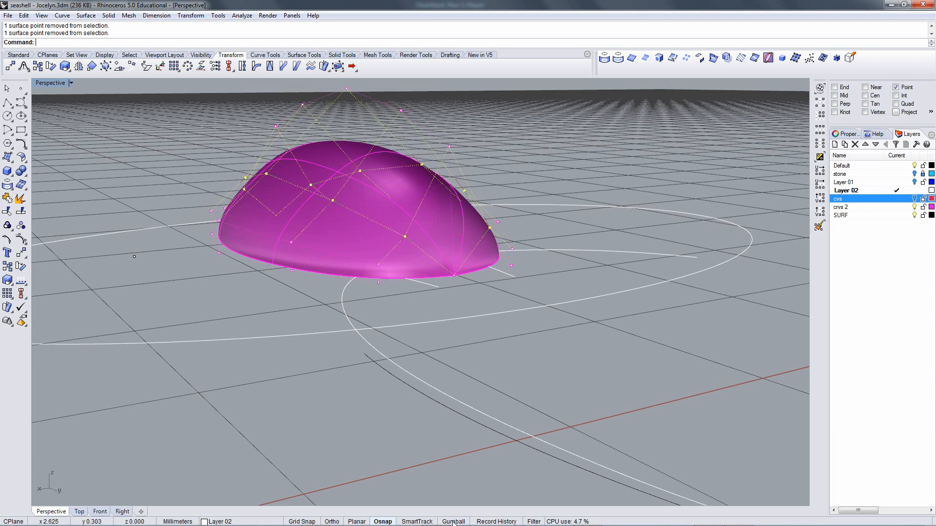
click(453, 522)
right_drag(449, 480, 433, 136)
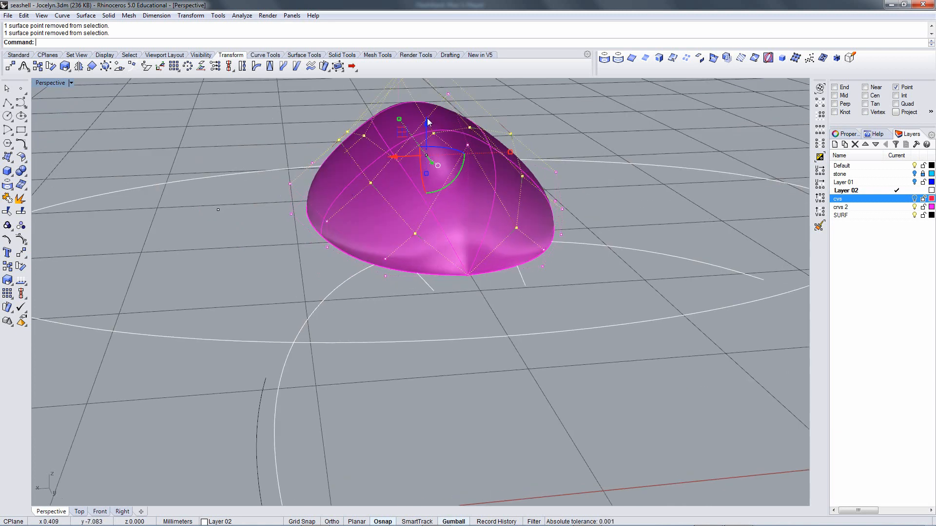
drag(427, 125, 422, 181)
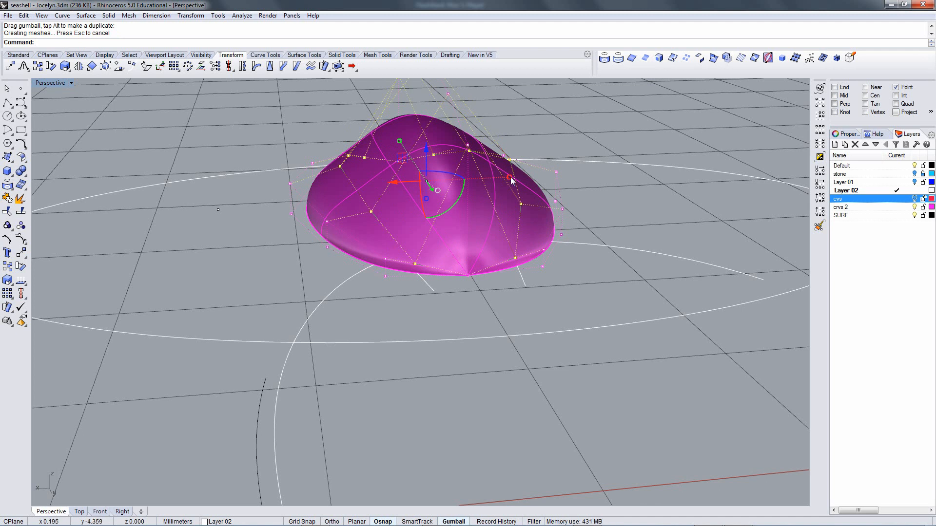
drag(508, 178, 463, 189)
right_drag(405, 225, 268, 265)
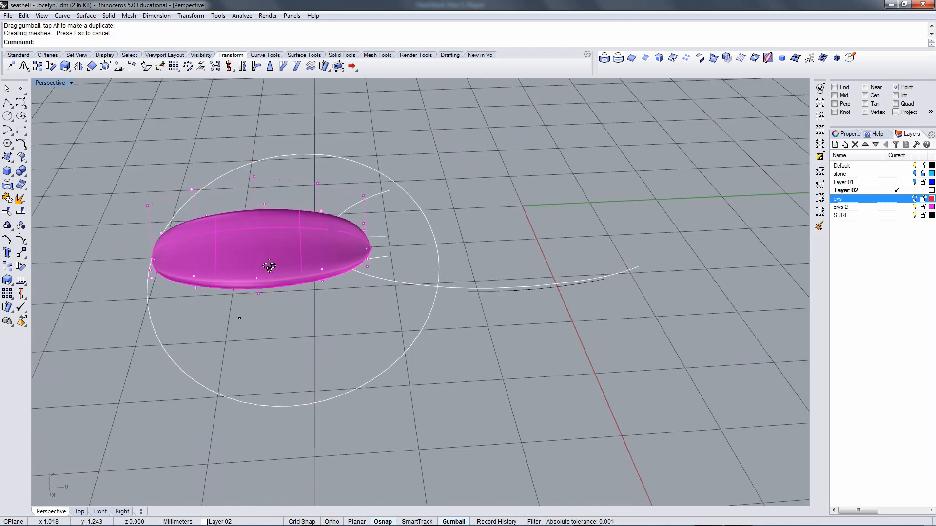
Undo the last control-point move and hide the stone's control points.
right_drag(269, 266, 273, 268)
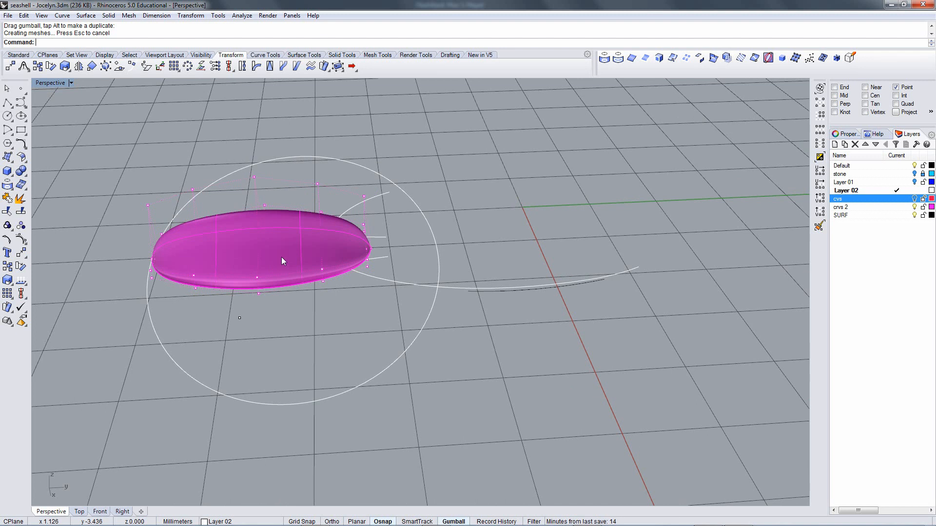
key(ctrl+z)
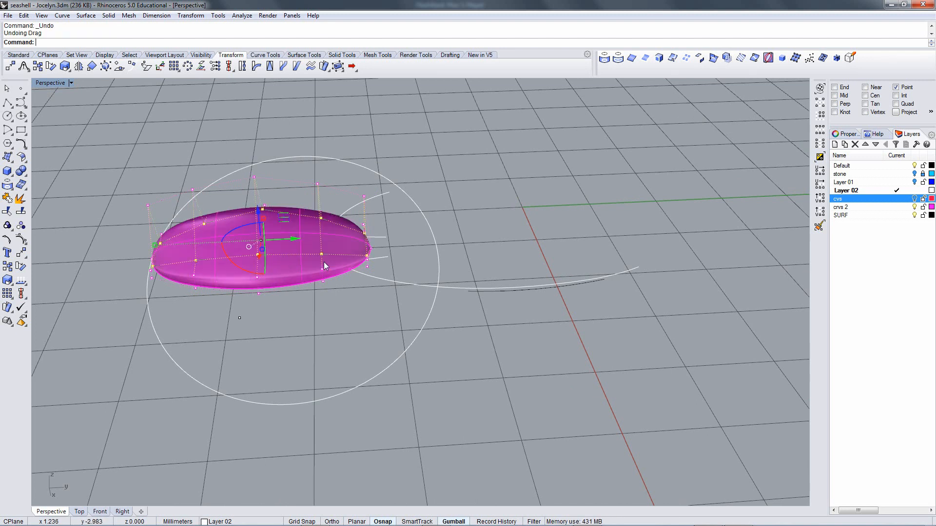
right_drag(399, 291, 314, 257)
click(460, 279)
right_drag(461, 280, 471, 345)
key(Escape)
right_drag(530, 205, 570, 308)
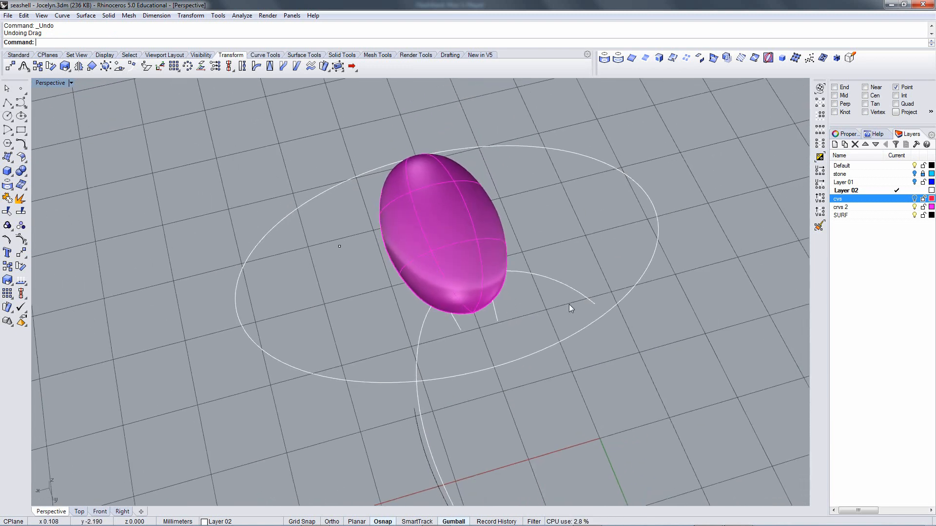
Show the red guide curves on the cvs layer and select the egg-shaped stone.
click(914, 199)
right_drag(648, 263, 469, 238)
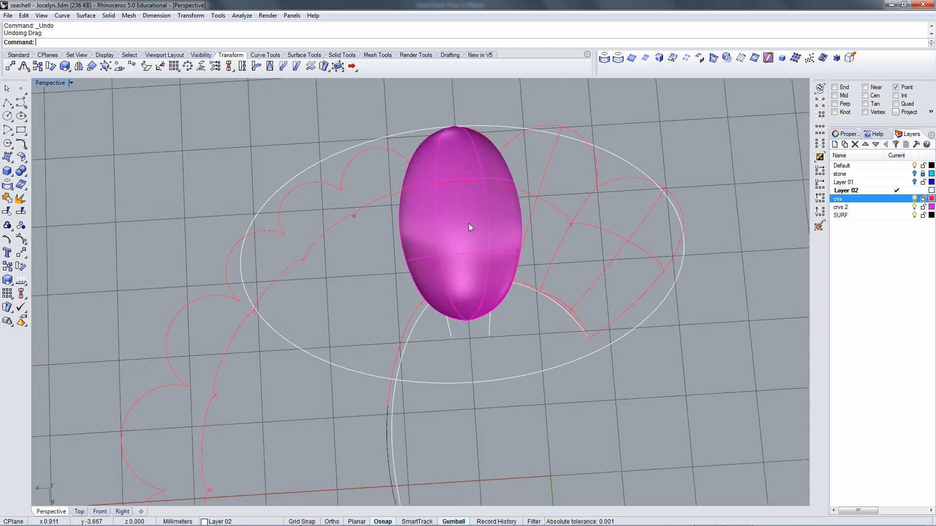
click(469, 223)
scroll(492, 205, down, 3)
scroll(498, 208, up, 2)
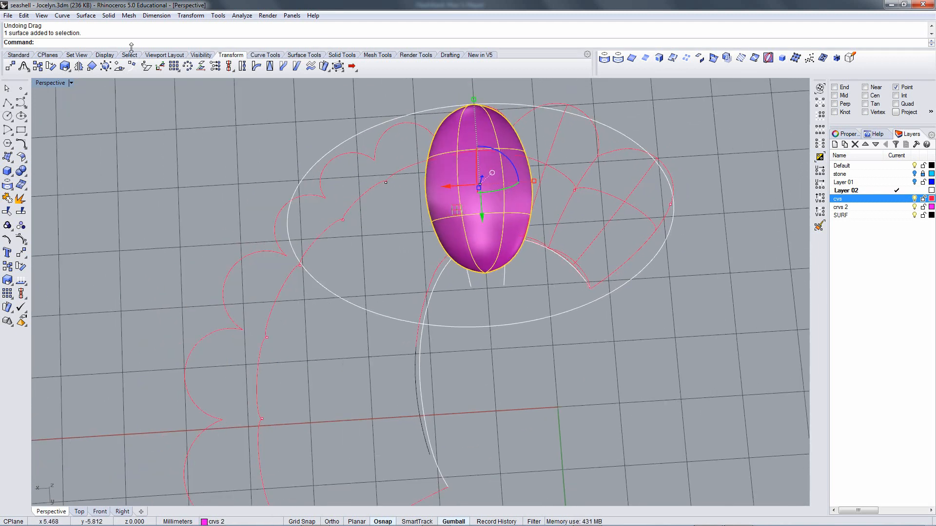
With Record History on, start Orient in a shaded top view, referencing the stone's bottom and top ends.
click(489, 522)
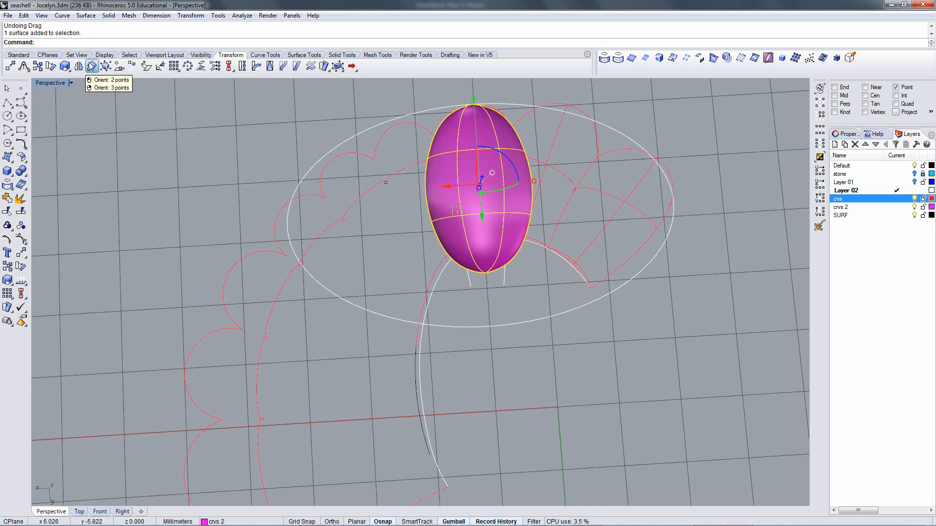
click(91, 67)
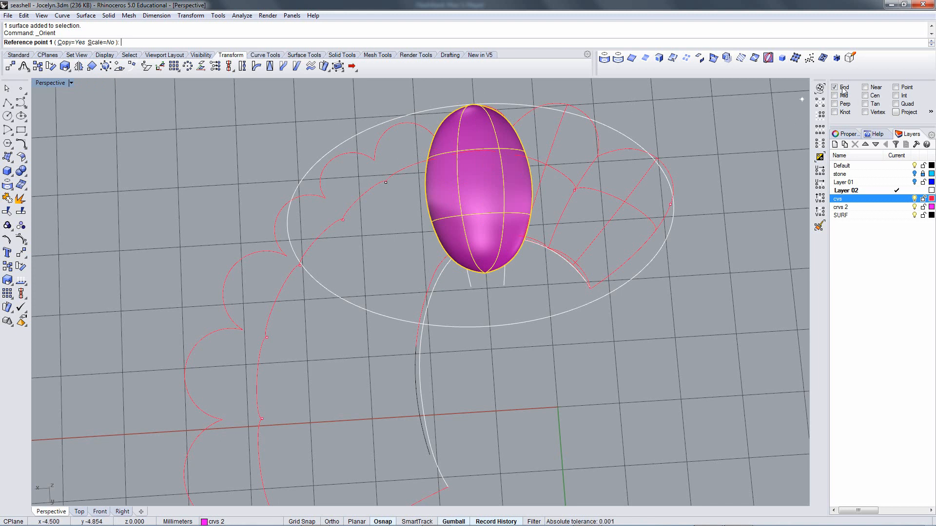
key(ctrl+Tab)
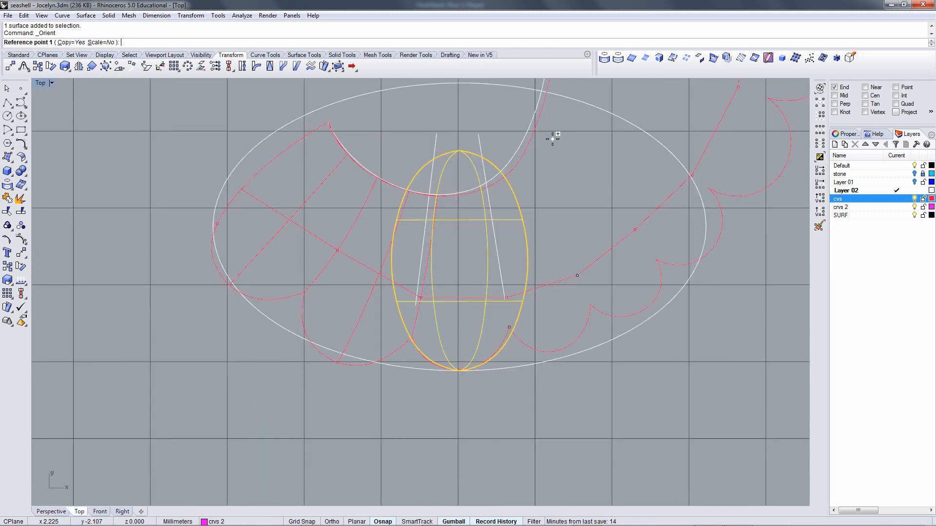
scroll(551, 156, down, 3)
mouse_move(549, 159)
right_down()
mouse_move(537, 308)
mouse_move(537, 268)
right_up()
key(ctrl+alt+s)
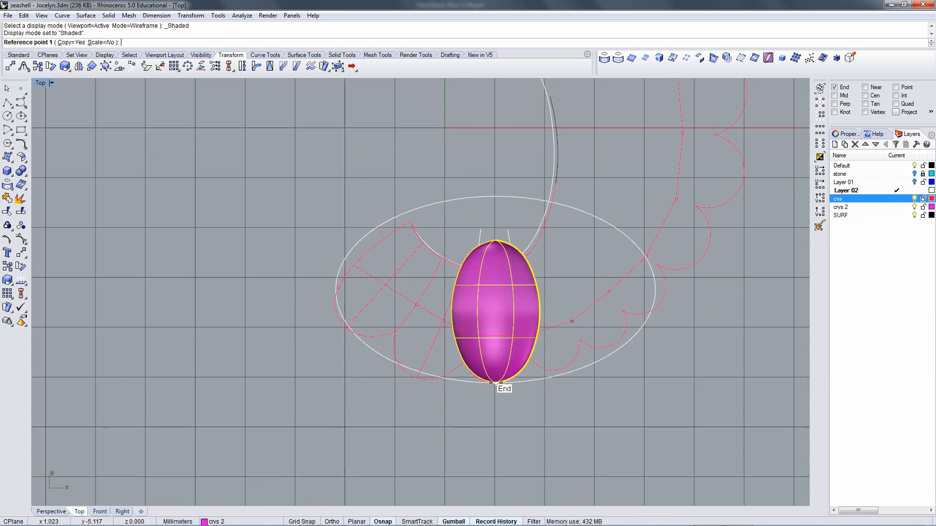
click(496, 381)
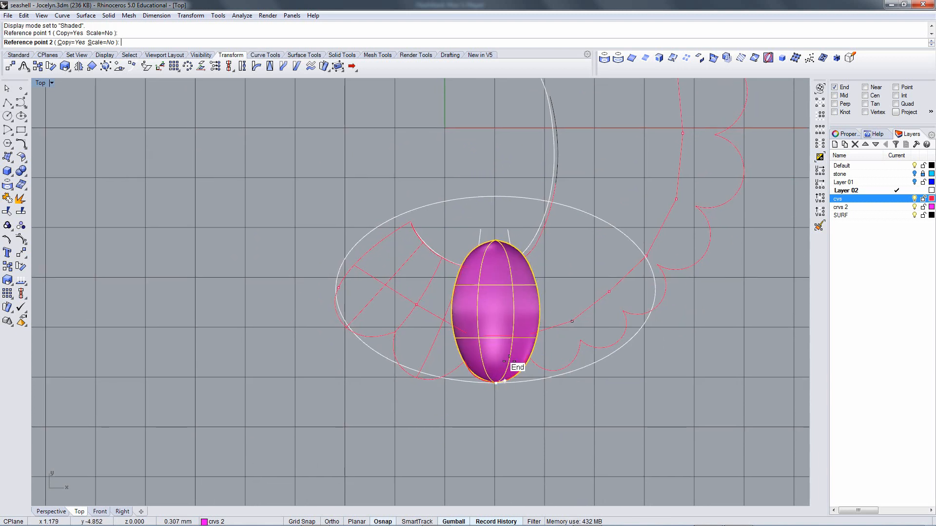
click(496, 240)
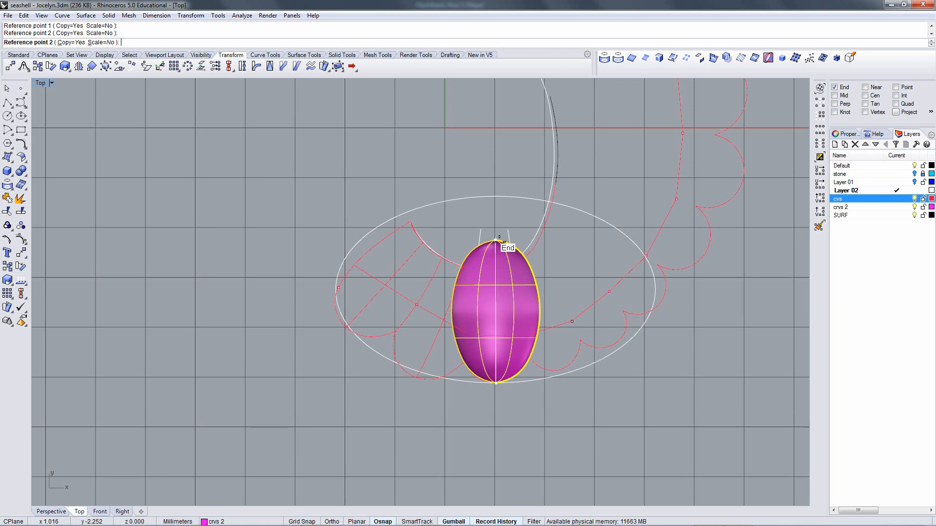
Place the first two oriented stone copies at the left red curve ends.
click(412, 371)
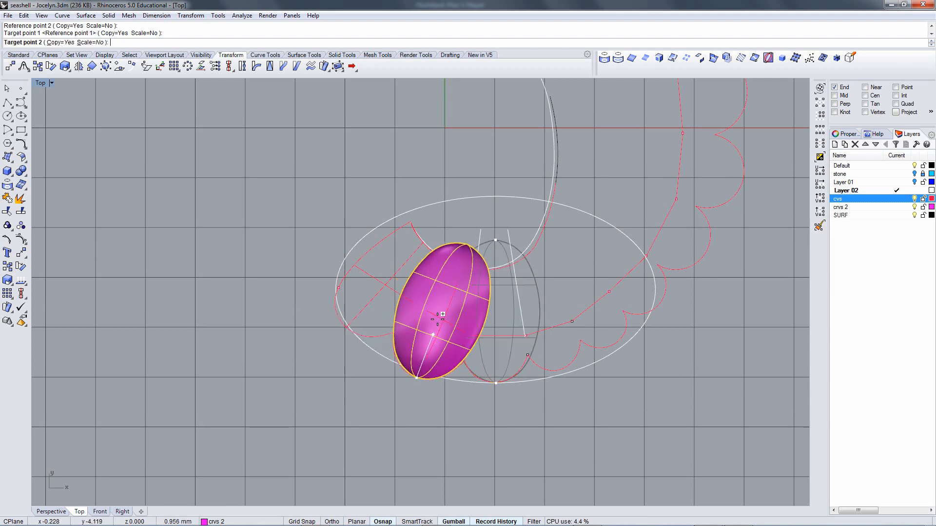
click(471, 224)
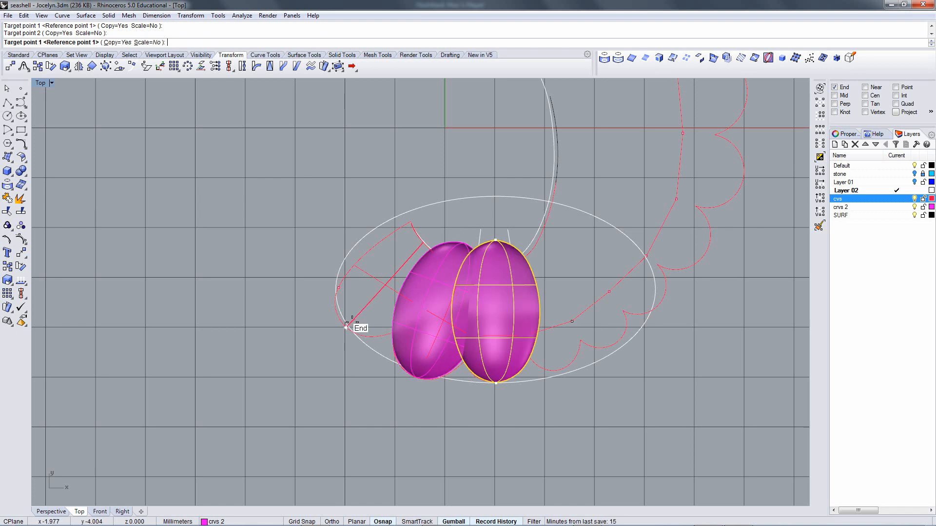
click(346, 326)
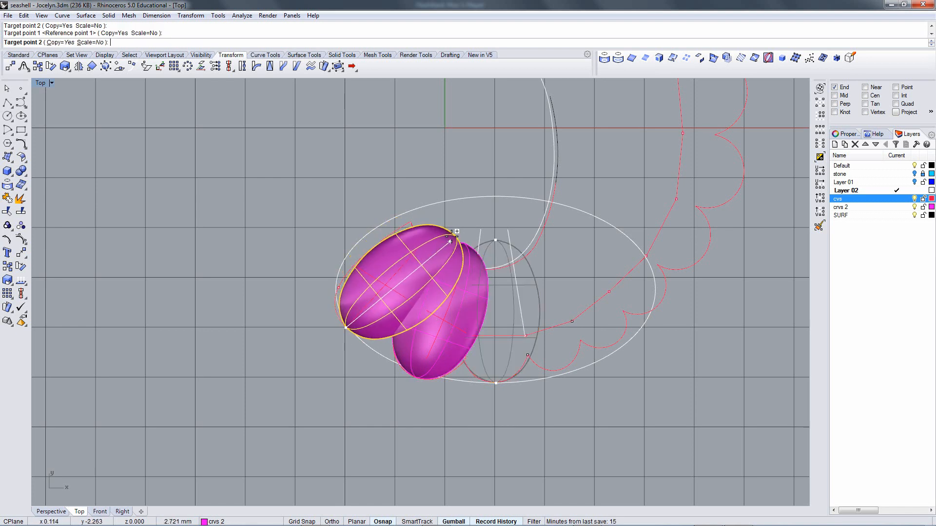
click(465, 206)
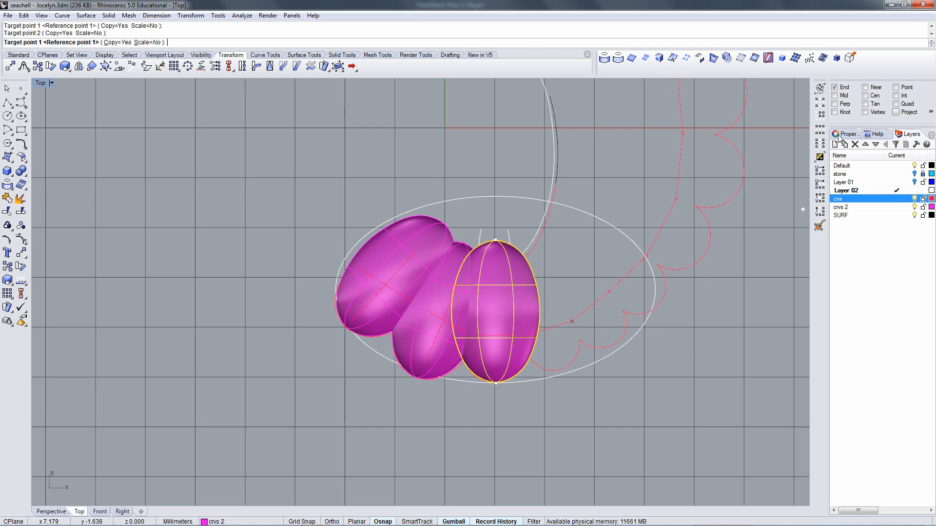
Snap to midpoints and place five more oriented copies along the right scallops.
click(835, 95)
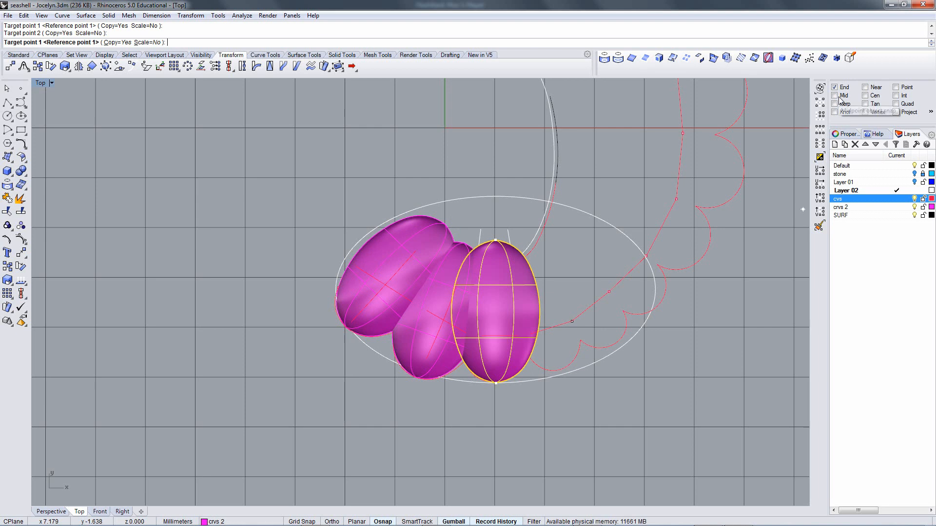
click(560, 370)
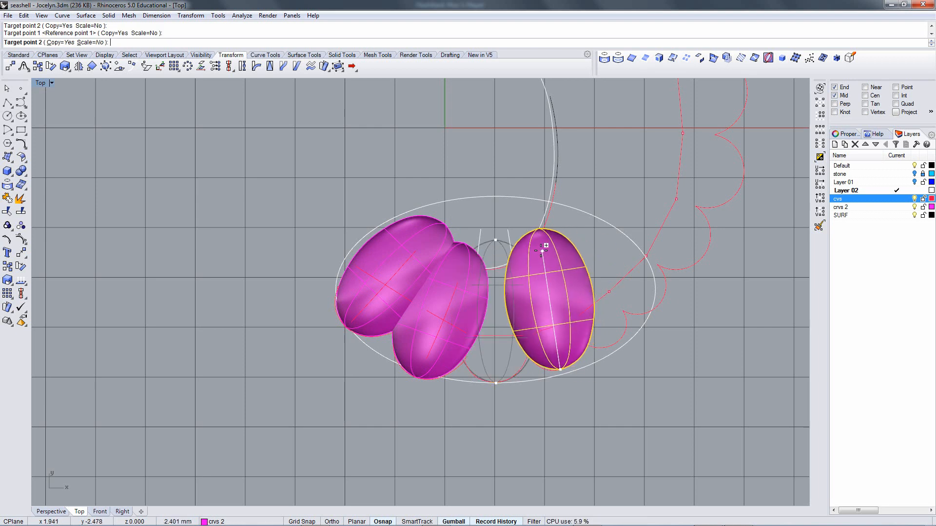
click(525, 222)
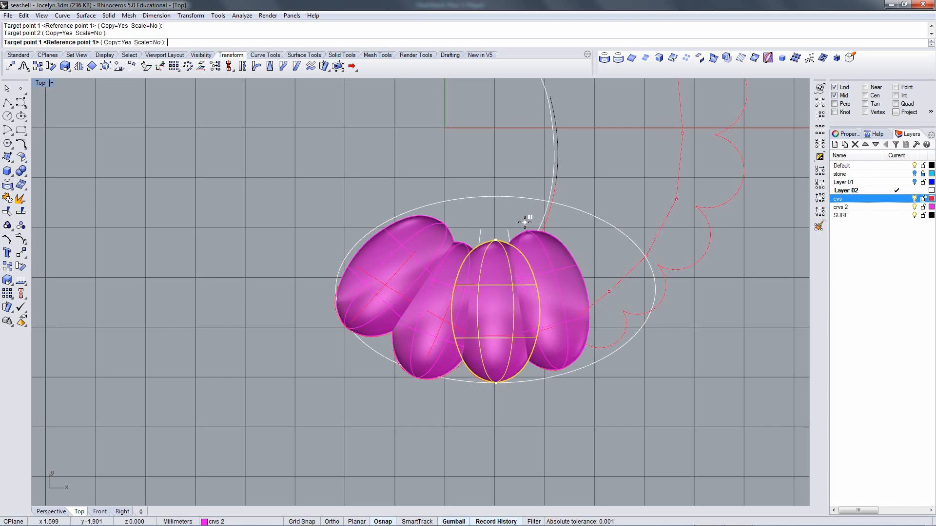
click(616, 342)
click(512, 182)
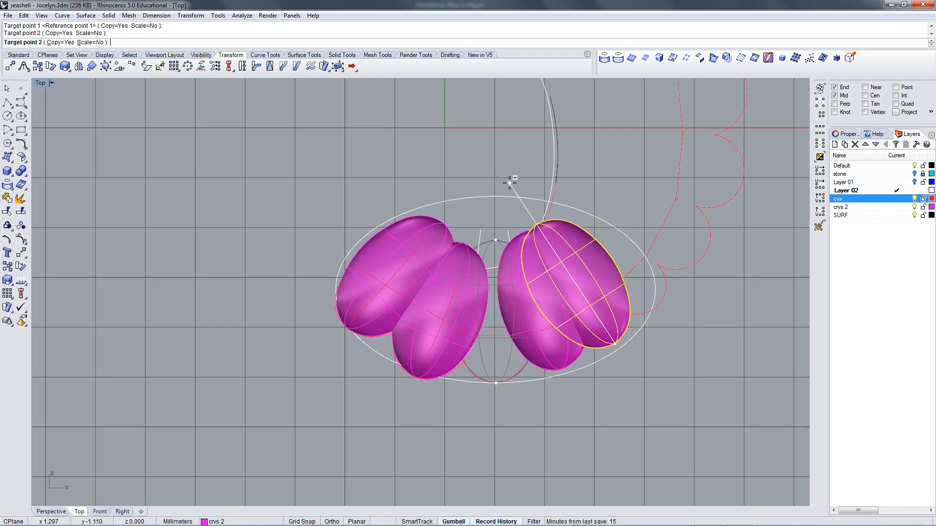
click(661, 304)
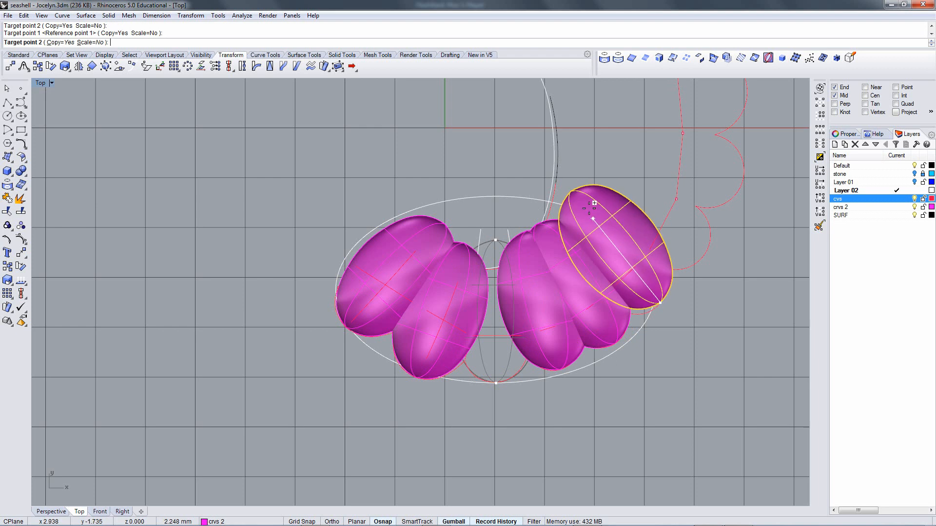
click(520, 175)
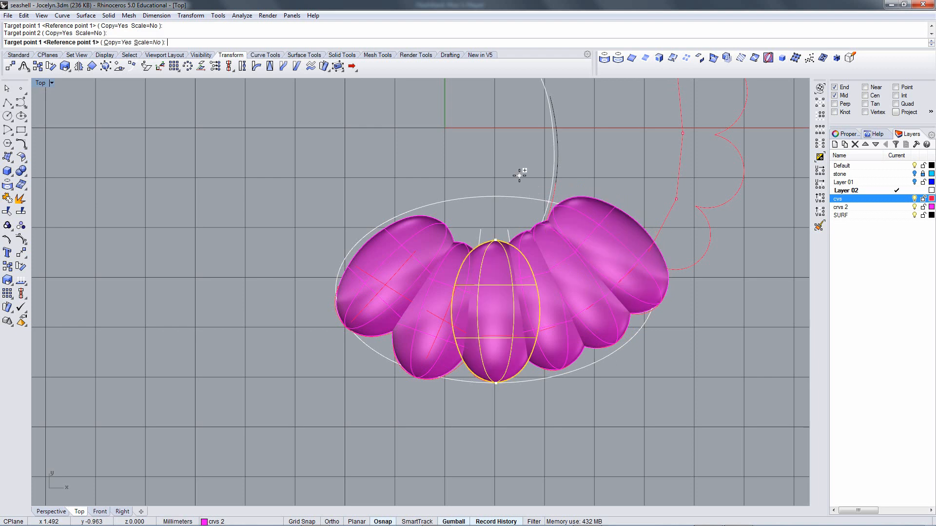
click(706, 254)
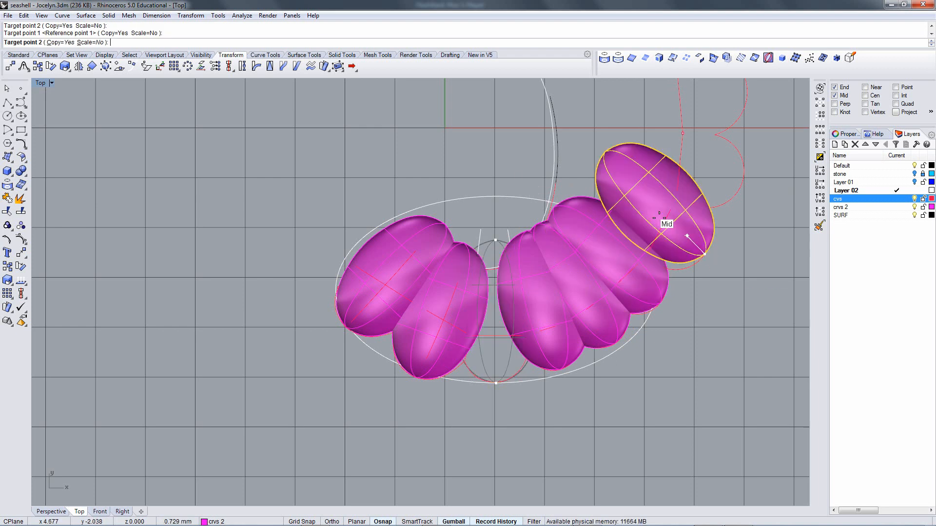
click(527, 172)
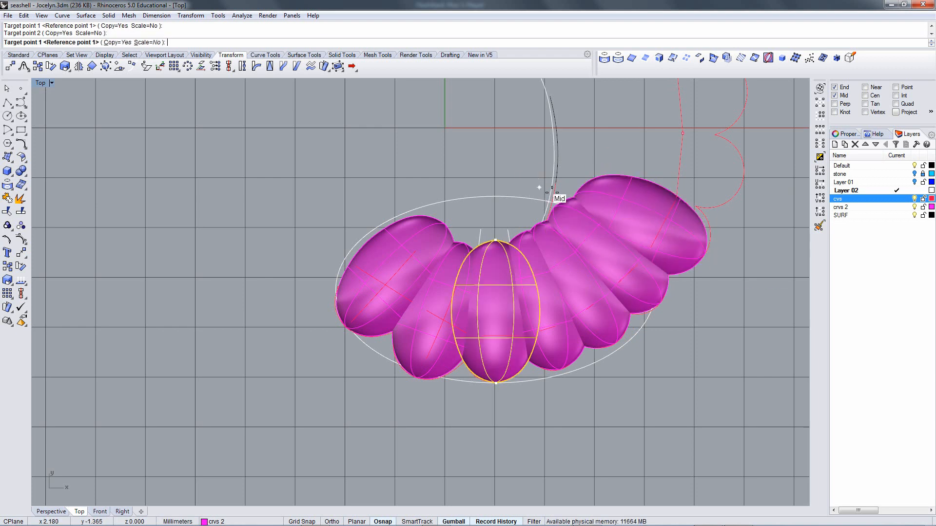
click(742, 181)
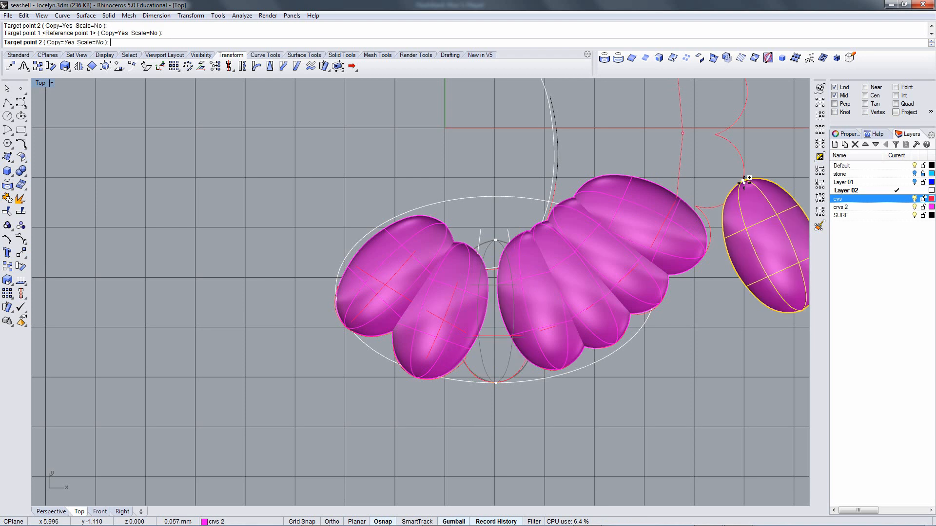
click(533, 137)
Place two more oriented copies along the upper curves and finish the Orient command.
right_drag(735, 218, 517, 362)
click(539, 226)
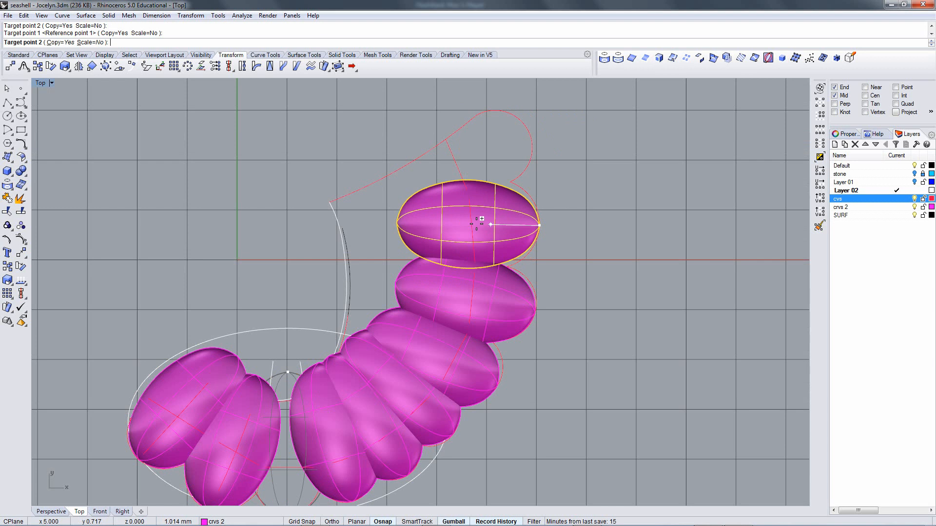
click(283, 233)
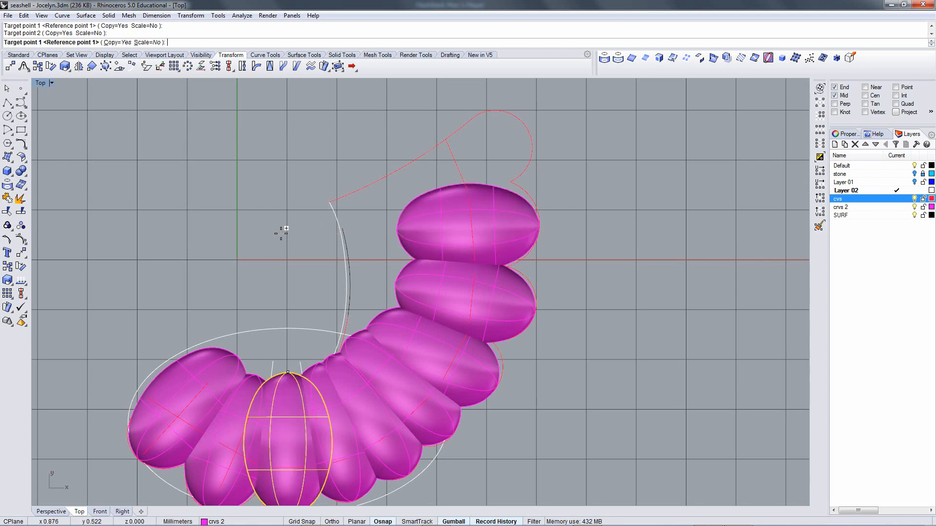
click(539, 141)
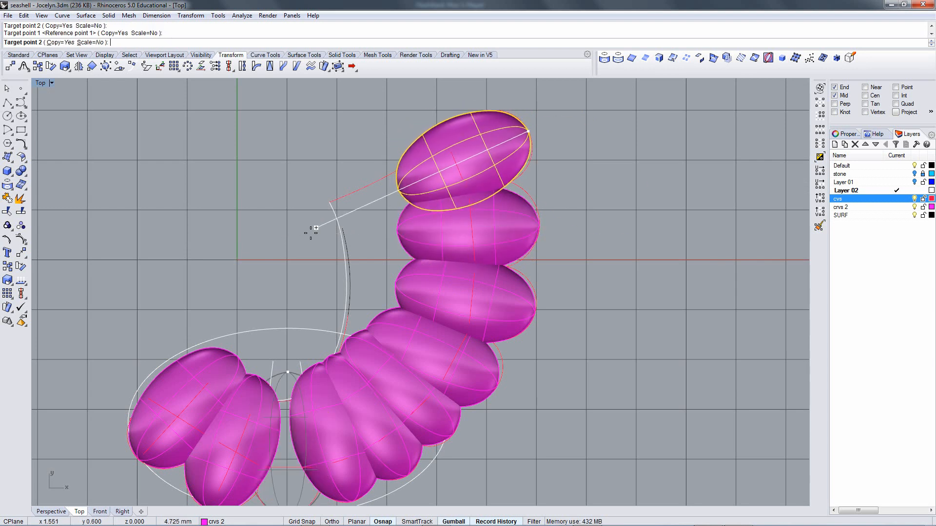
click(257, 255)
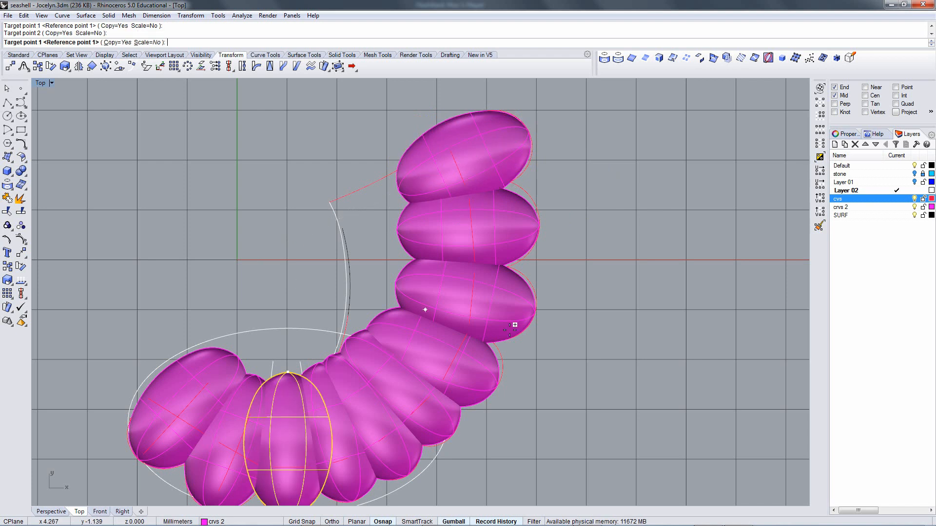
key(Escape)
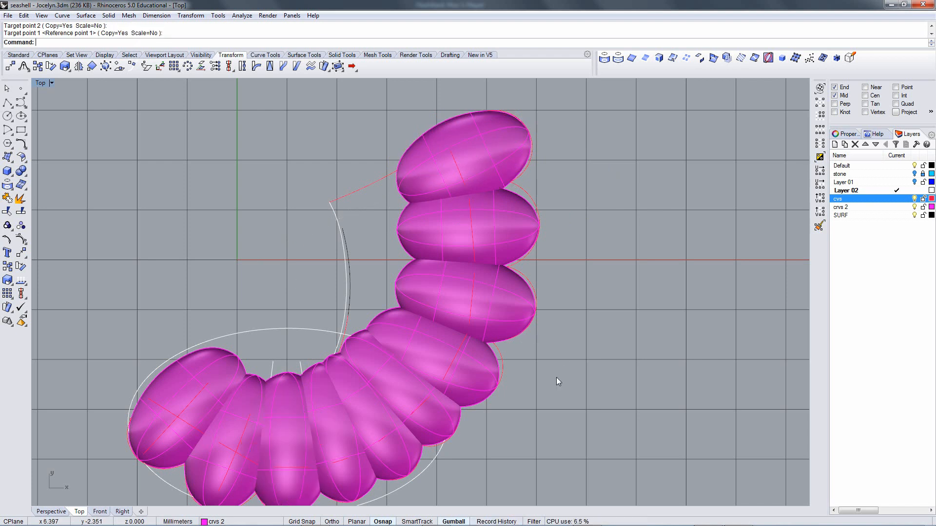
right_drag(557, 377, 551, 292)
key(ctrl+Tab)
key(ctrl+Tab)
key(ctrl+Tab)
Briefly show the cyan gem on the stone layer, then hide it again.
click(915, 174)
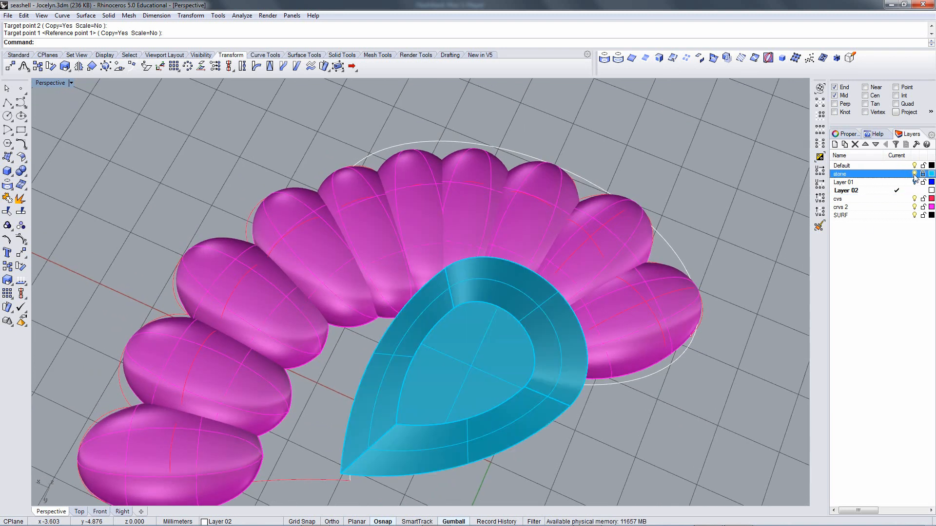
right_drag(514, 385, 542, 385)
click(914, 174)
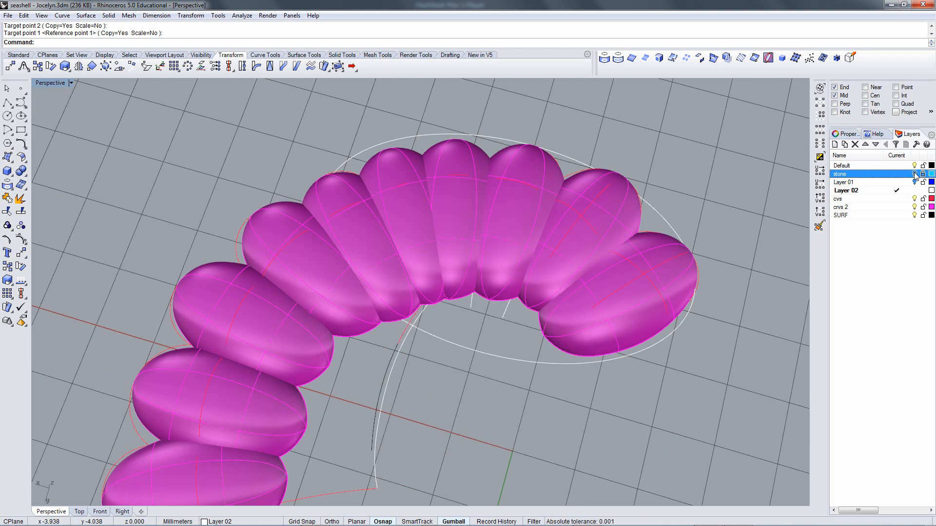
mouse_move(508, 236)
right_down()
mouse_move(501, 247)
mouse_move(524, 235)
right_up()
Undo and redo the oriented copies, then select the central stone near the arc's top.
click(531, 227)
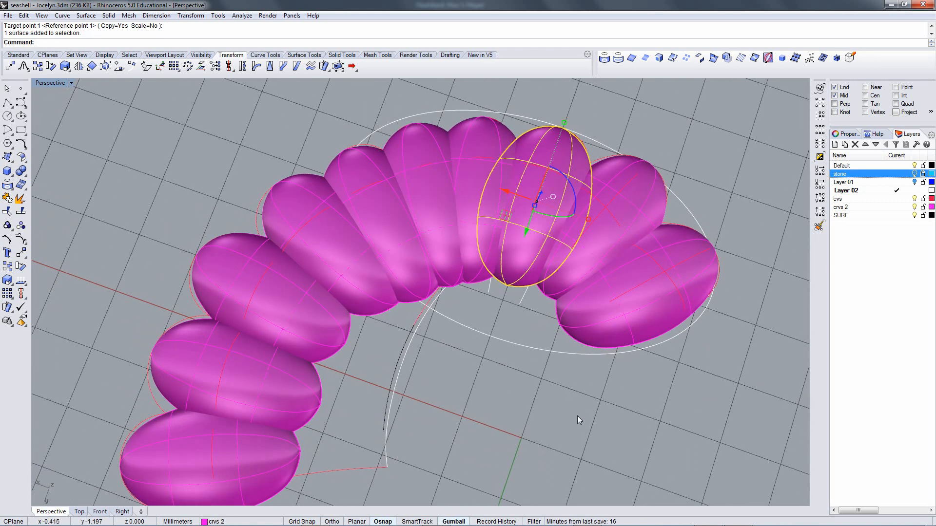
click(596, 459)
key(ctrl+z)
key(ctrl+z)
key(ctrl+z)
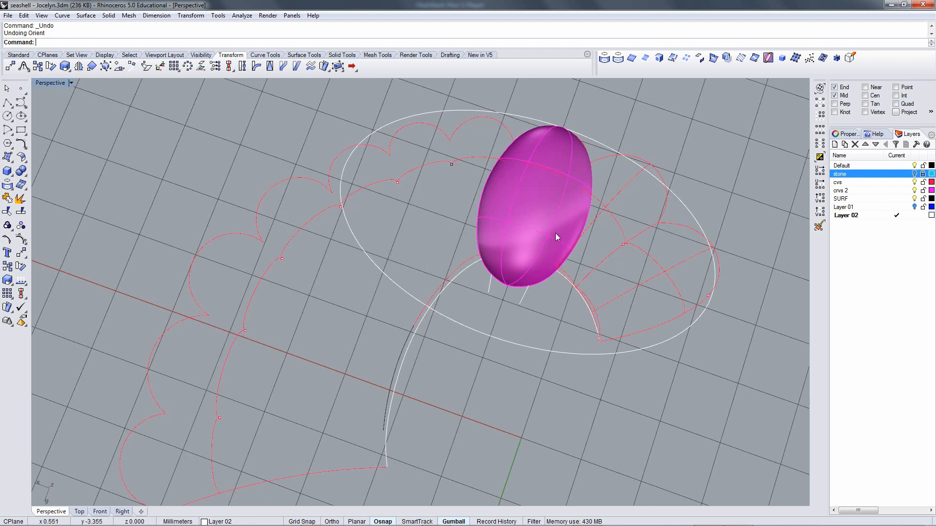
key(ctrl+y)
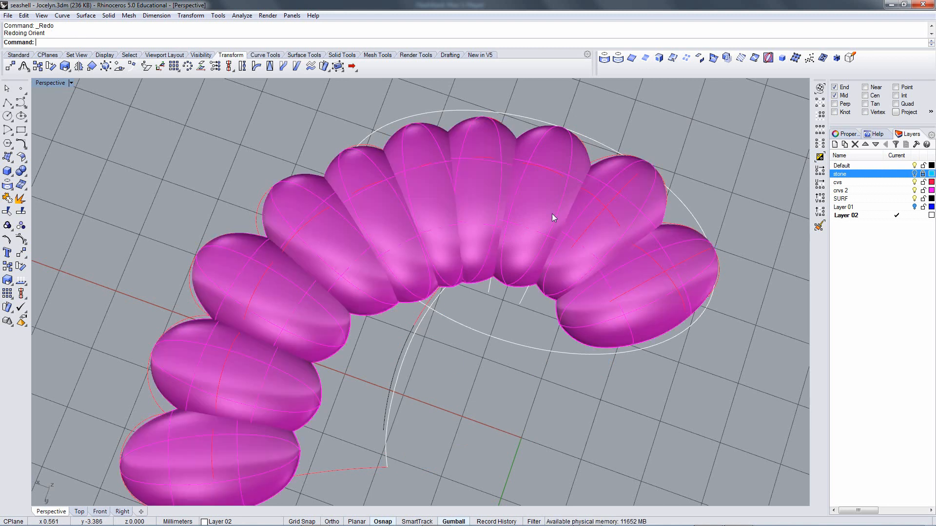
click(552, 211)
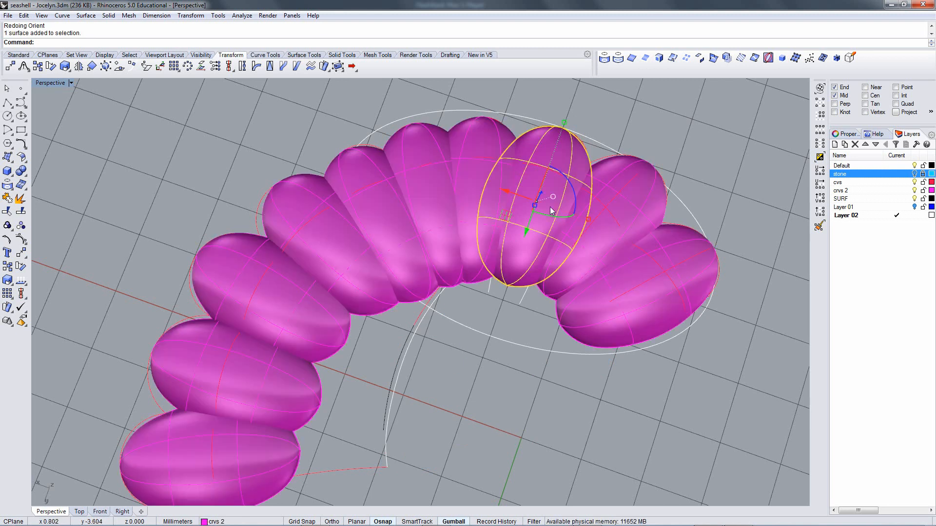
Move the selected stone onto the Default layer, turning it grey.
right_click(550, 211)
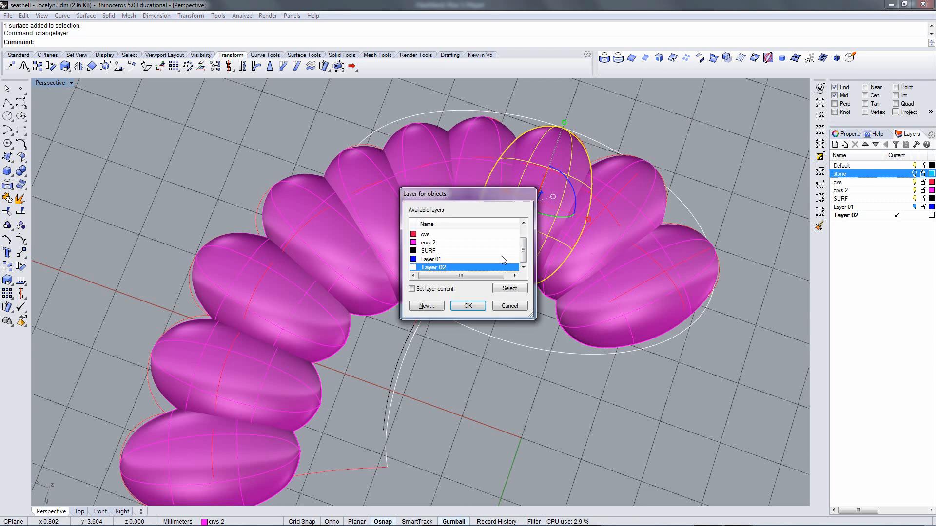
drag(524, 252, 523, 237)
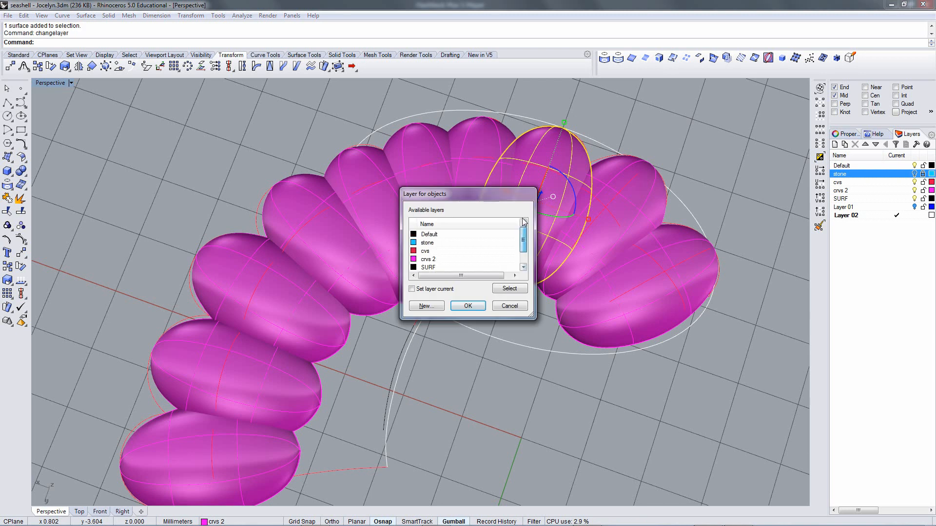
click(446, 235)
click(468, 306)
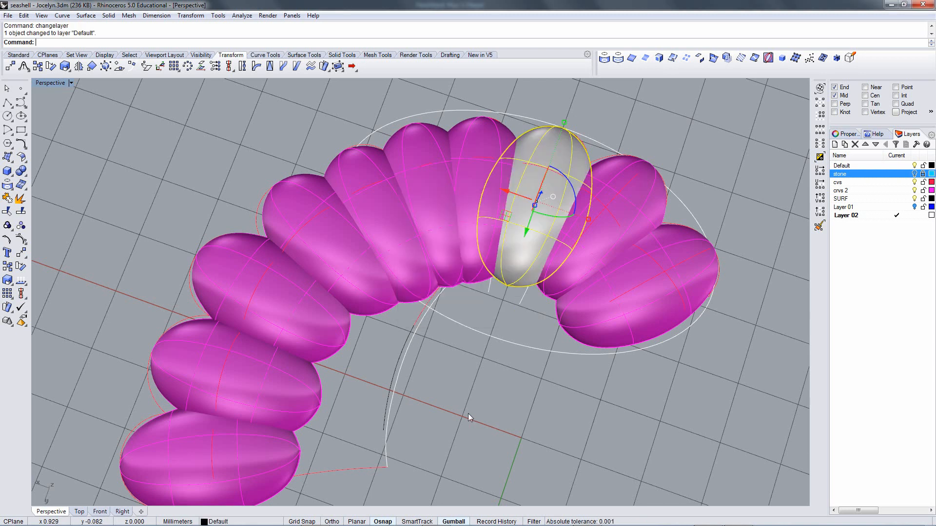
Try a gumball stretch on the grey stone, undo it, and turn on its control points.
right_drag(468, 413, 514, 206)
click(515, 210)
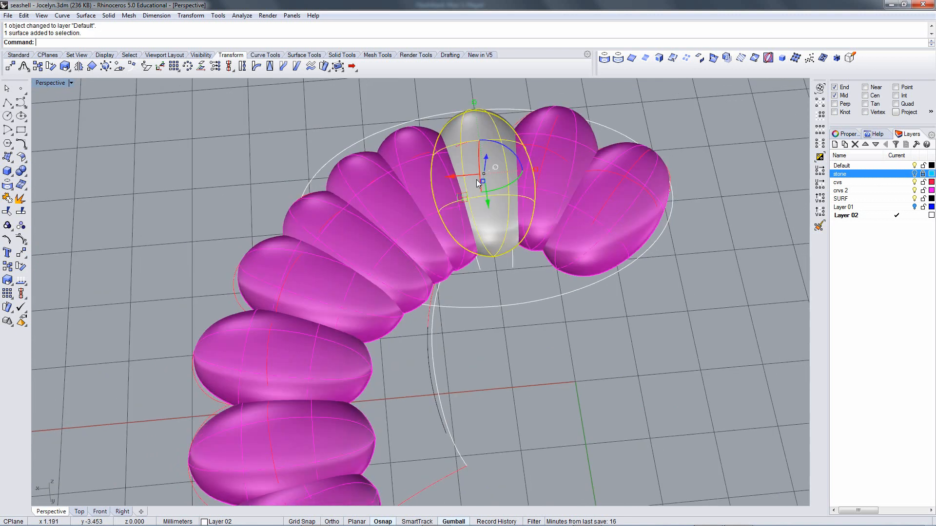
right_drag(476, 179, 475, 314)
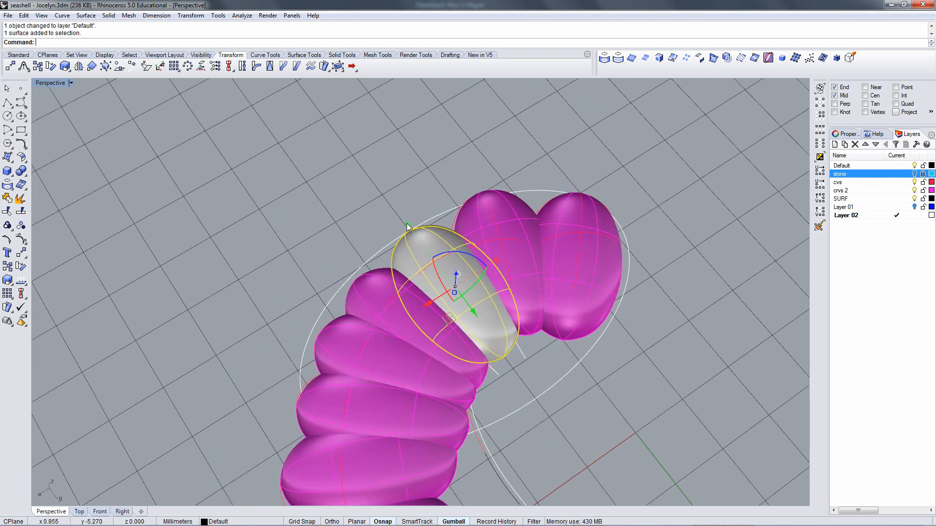
drag(407, 227, 388, 200)
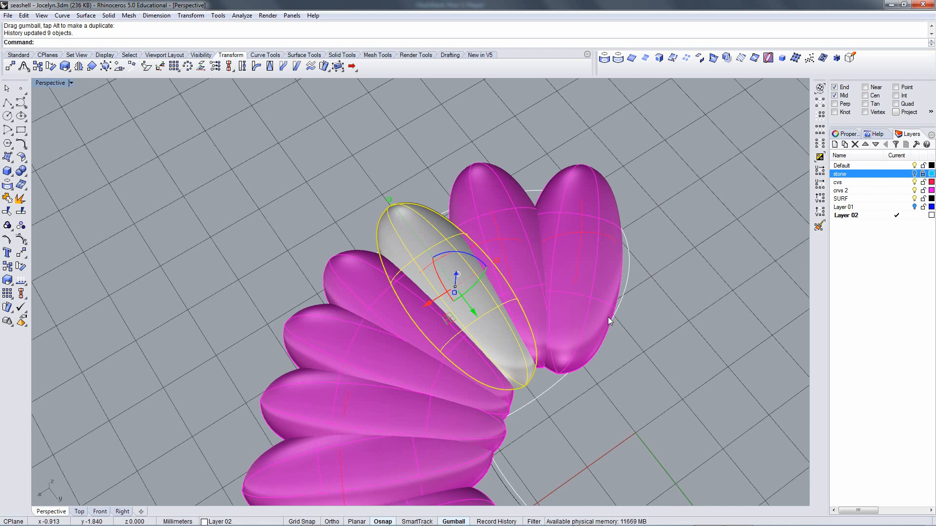
key(ctrl+z)
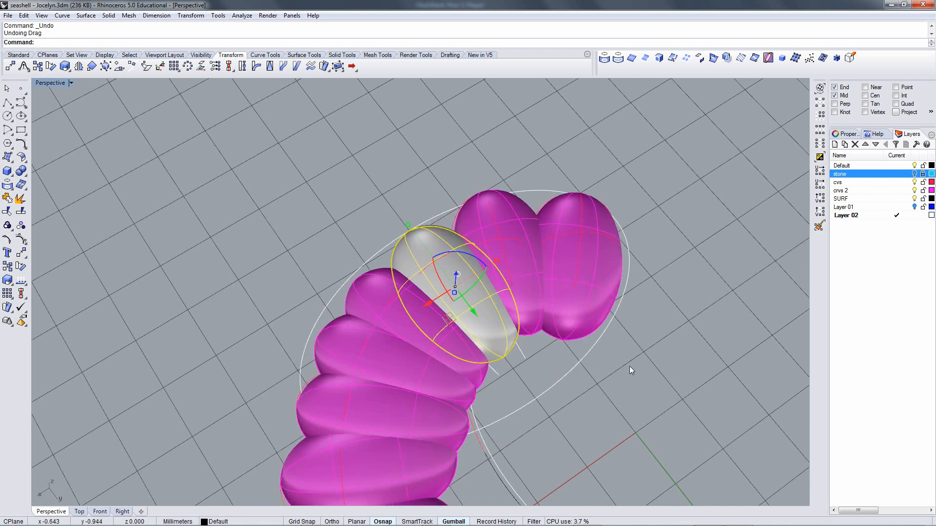
click(514, 365)
right_drag(514, 365, 458, 260)
click(461, 294)
key(F10)
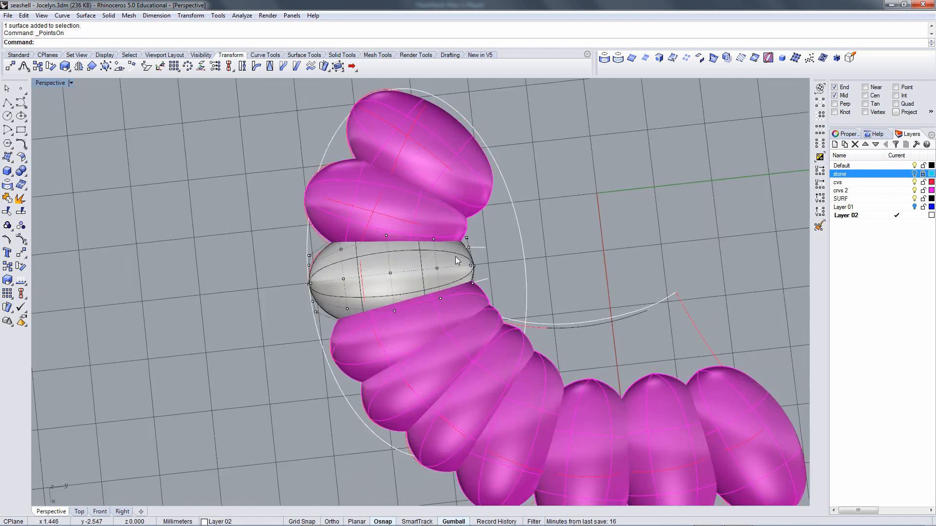
Hide the crvs 2 stones and cvs curves, and window-select the grey stone's end control points.
scroll(457, 260, up, 3)
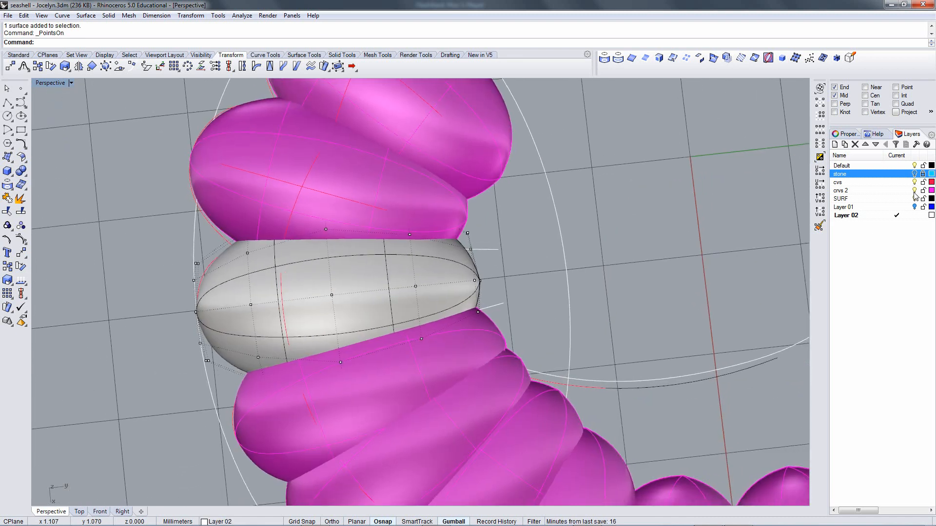
click(914, 190)
right_drag(560, 244, 453, 257)
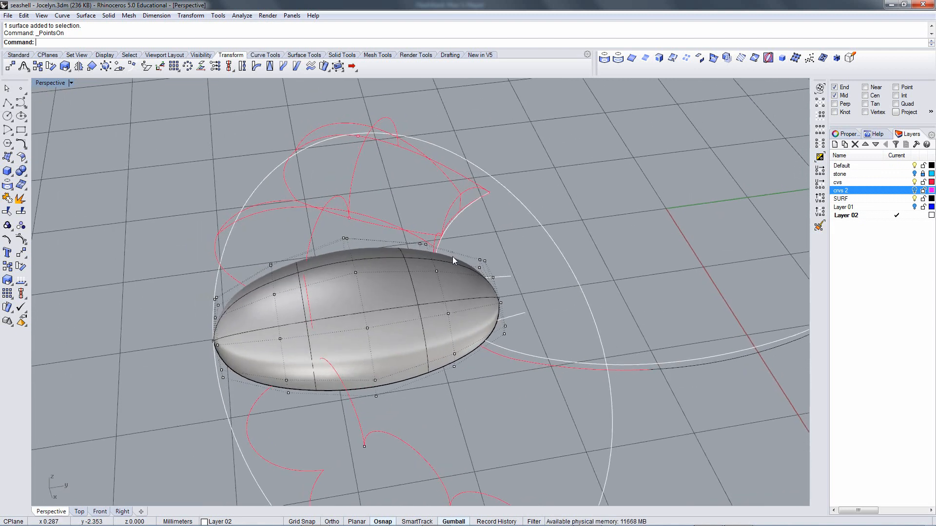
right_drag(416, 213, 423, 191)
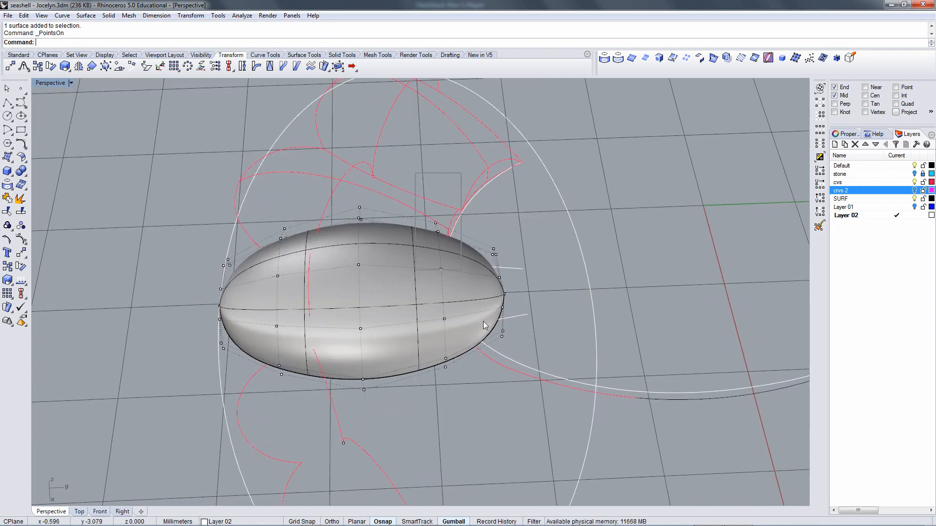
drag(484, 321, 525, 400)
right_drag(524, 399, 466, 302)
click(914, 182)
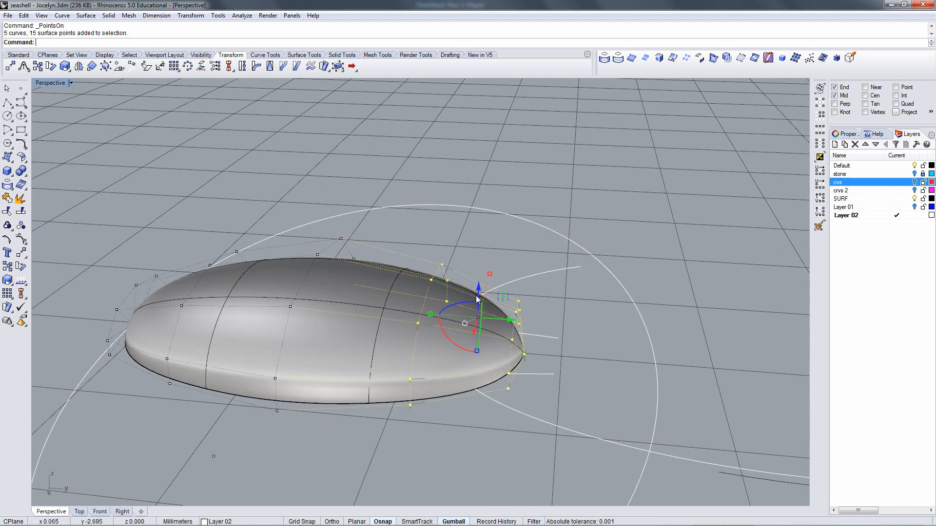
Start Non-uniform scale from the recent-commands list with only Point osnap, then cancel it.
right_click(244, 45)
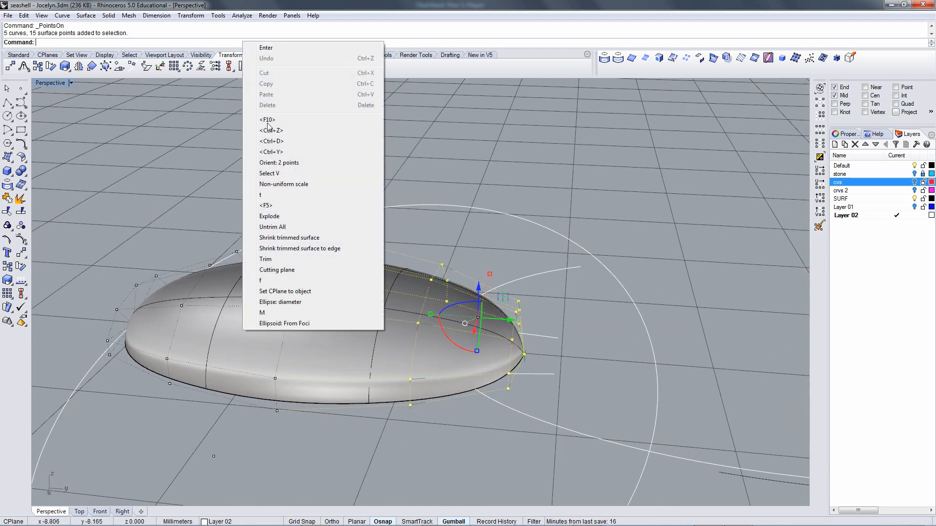
click(283, 184)
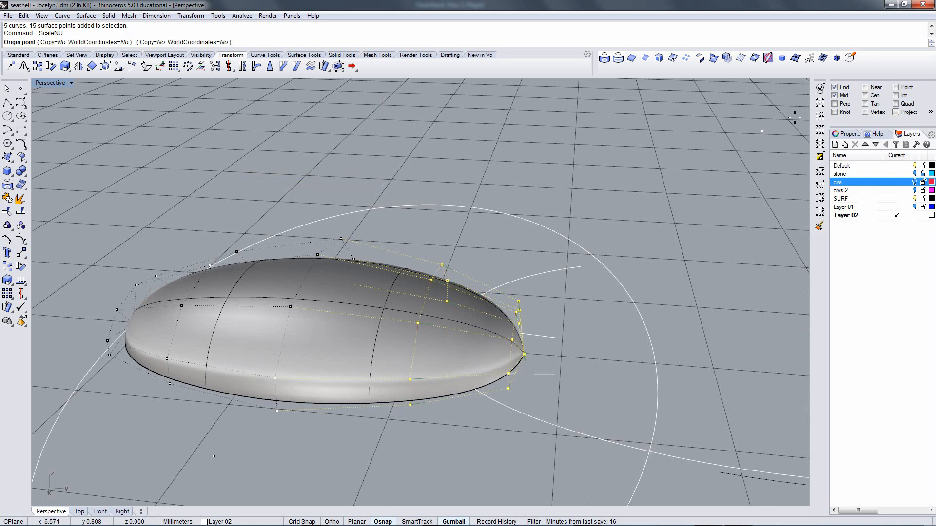
right_click(896, 89)
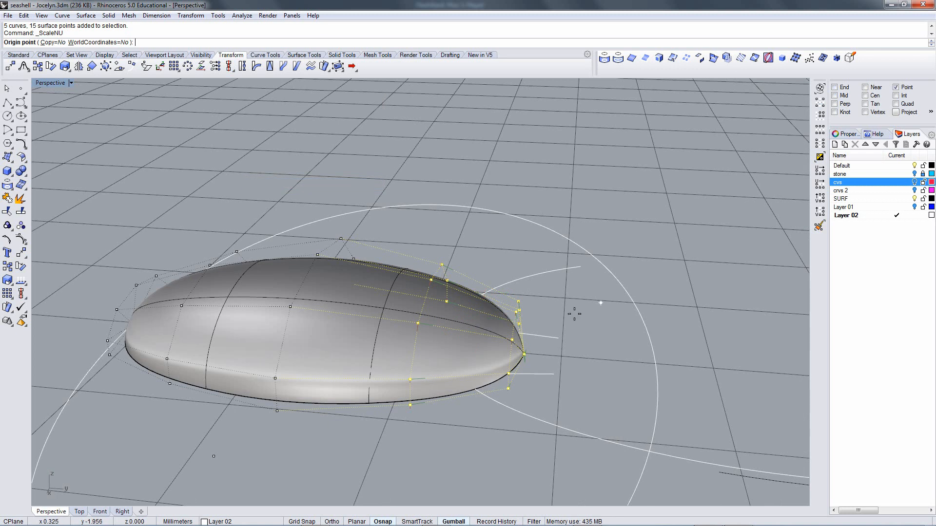
click(411, 404)
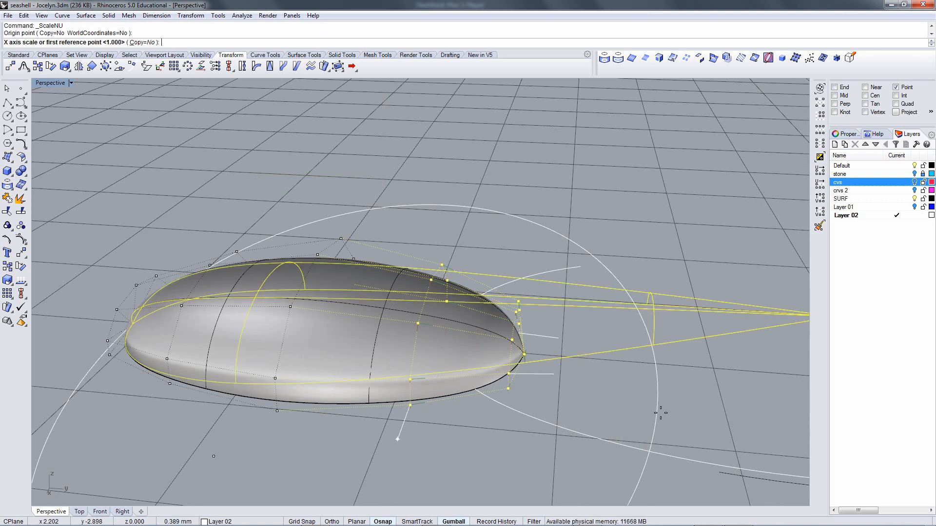
key(Escape)
Flatten the stone's end vertically: X and Y kept at 1, Z scaled by reference points.
right_drag(585, 408, 491, 427)
right_click(490, 429)
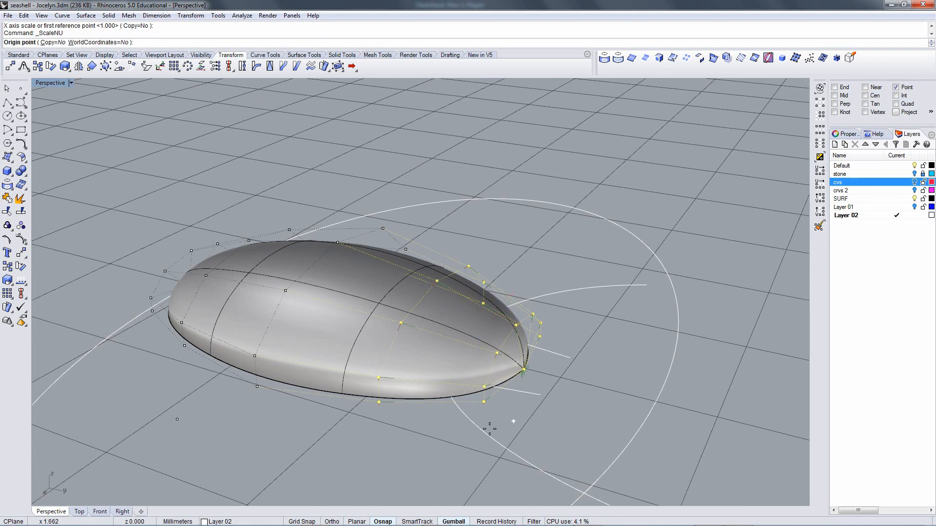
click(380, 403)
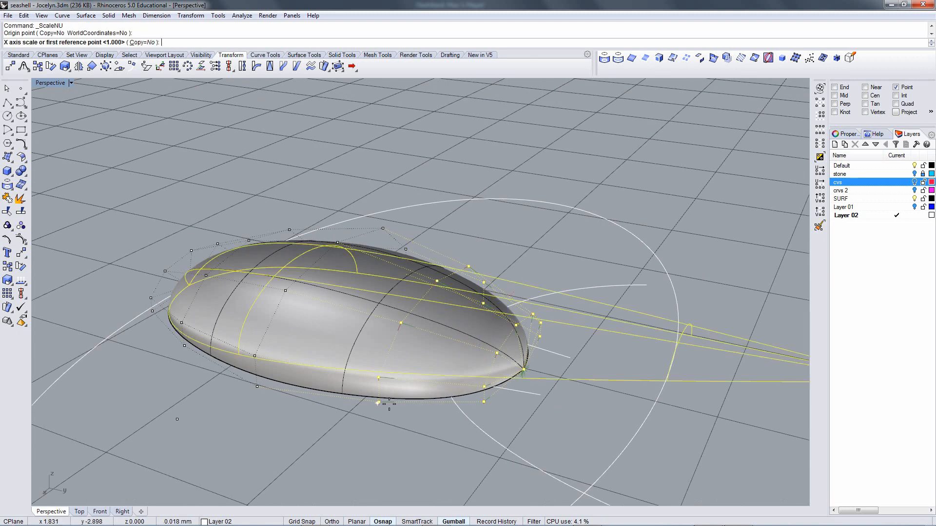
click(573, 316)
key(Return)
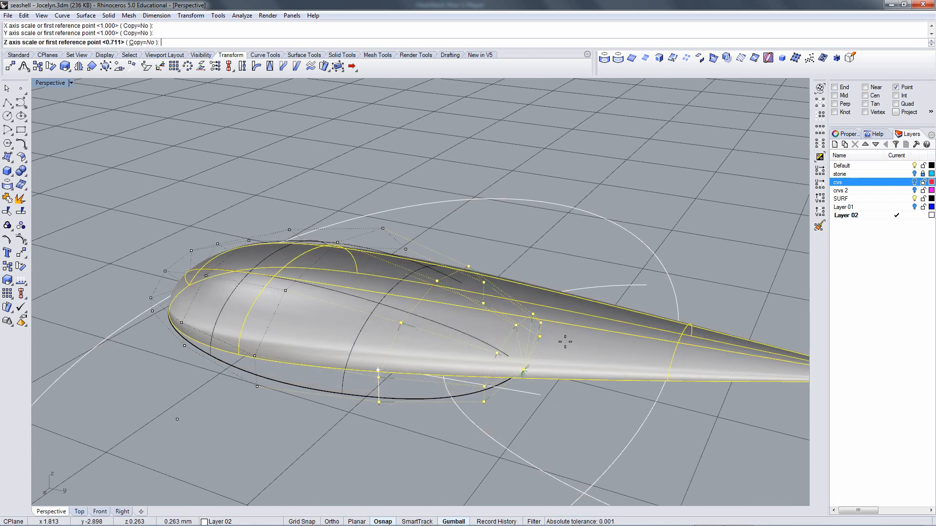
click(528, 238)
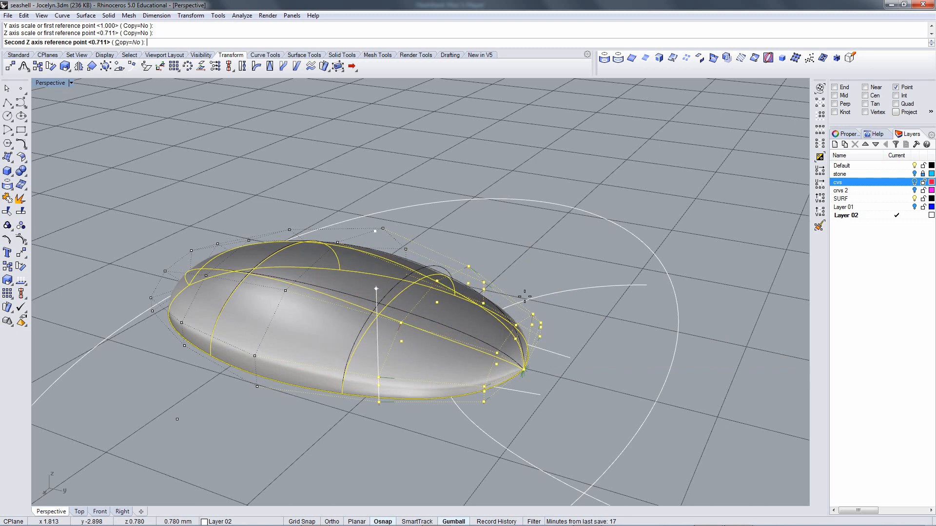
click(525, 298)
Drop some points from the selection and rescale the rest, keeping X and Y at 1.
right_drag(465, 309, 516, 322)
ctrl+drag(503, 207, 556, 427)
right_drag(556, 427, 534, 357)
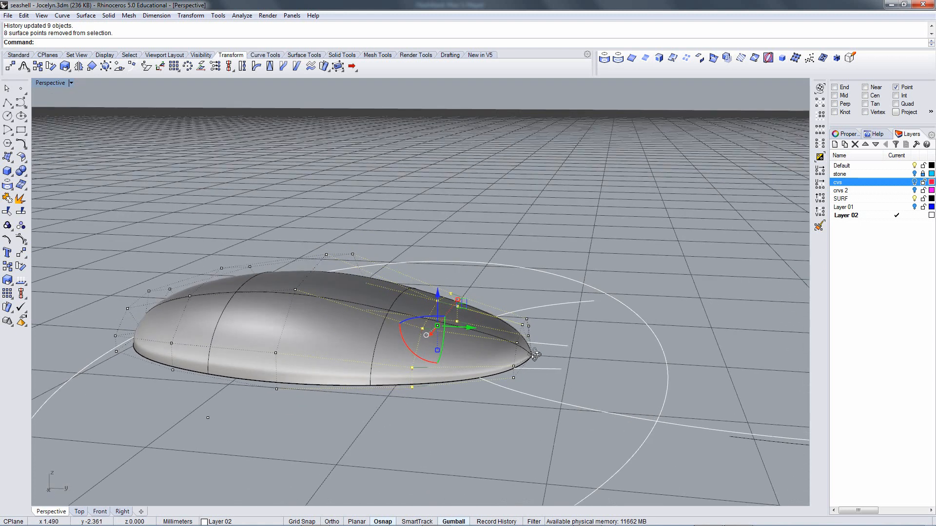
right_click(535, 357)
click(412, 387)
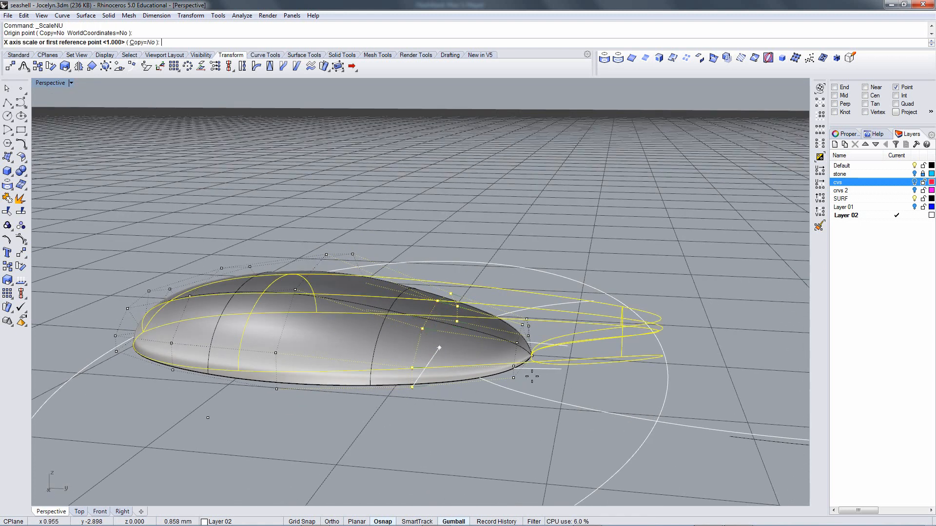
key(Return)
key(Return)
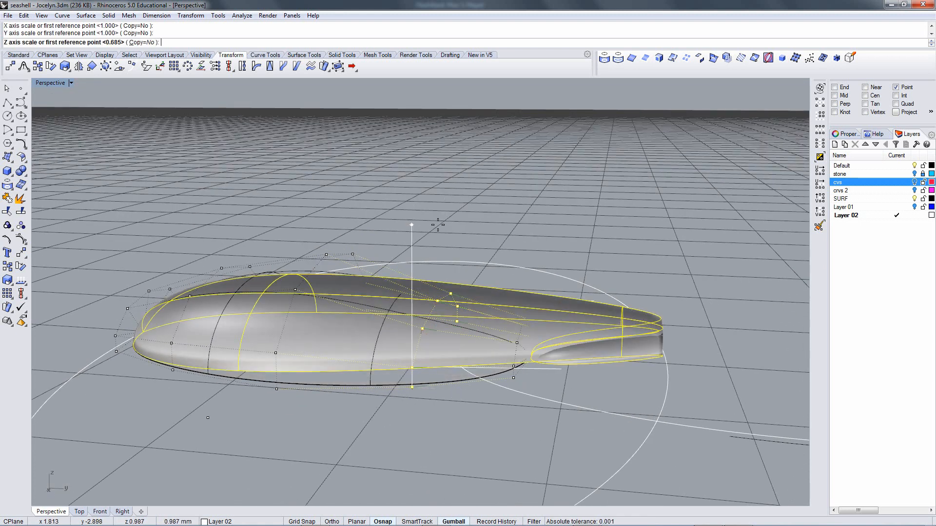
key(Return)
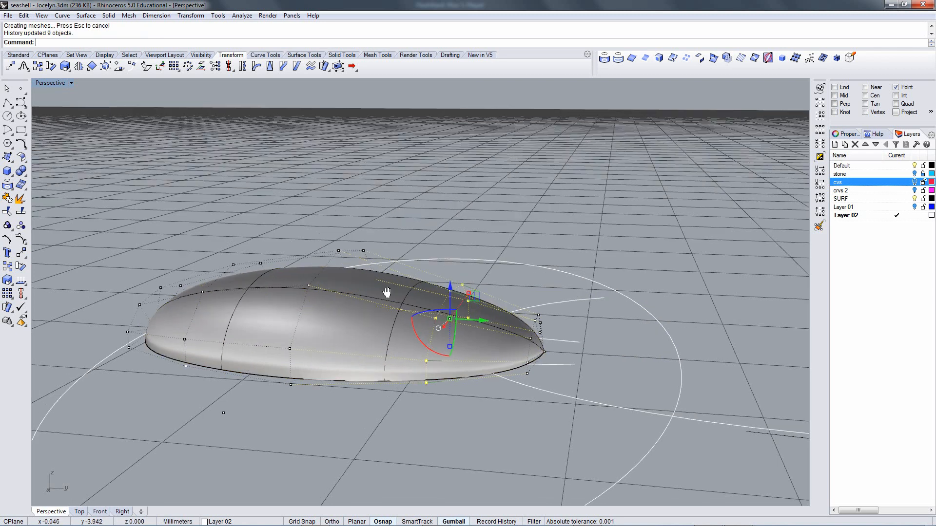
Try a non-uniform scale on the left-end control points, then cancel and clear the selection.
right_drag(386, 291, 353, 234)
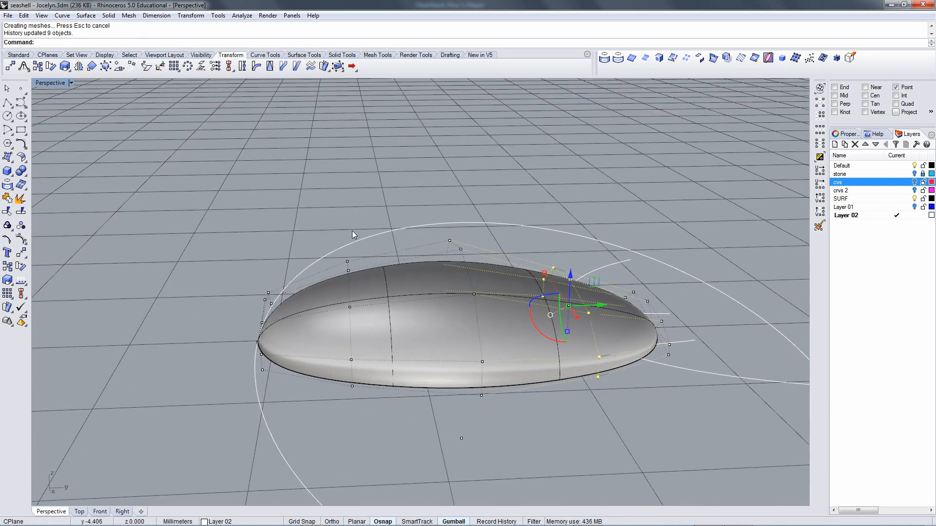
drag(321, 151, 375, 440)
right_click(361, 403)
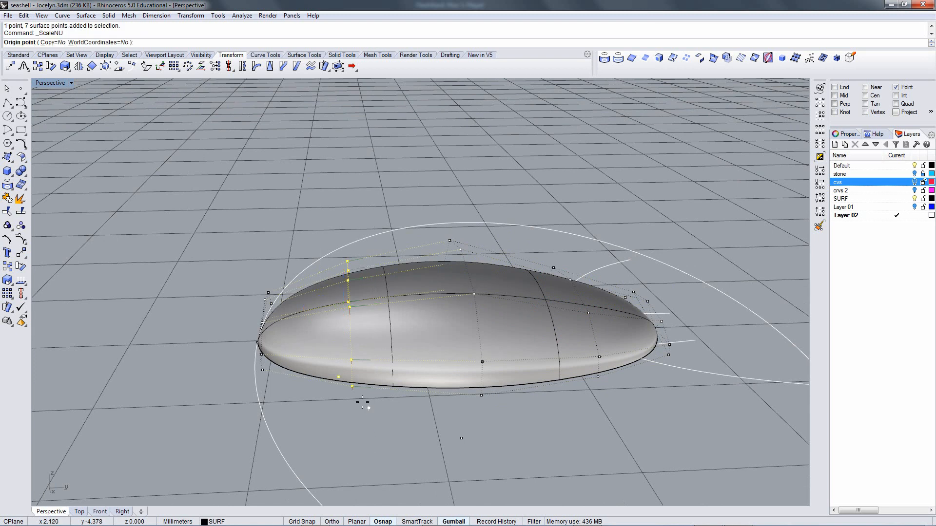
key(Escape)
mouse_move(359, 390)
right_down()
mouse_move(367, 382)
mouse_move(370, 398)
right_up()
key(Escape)
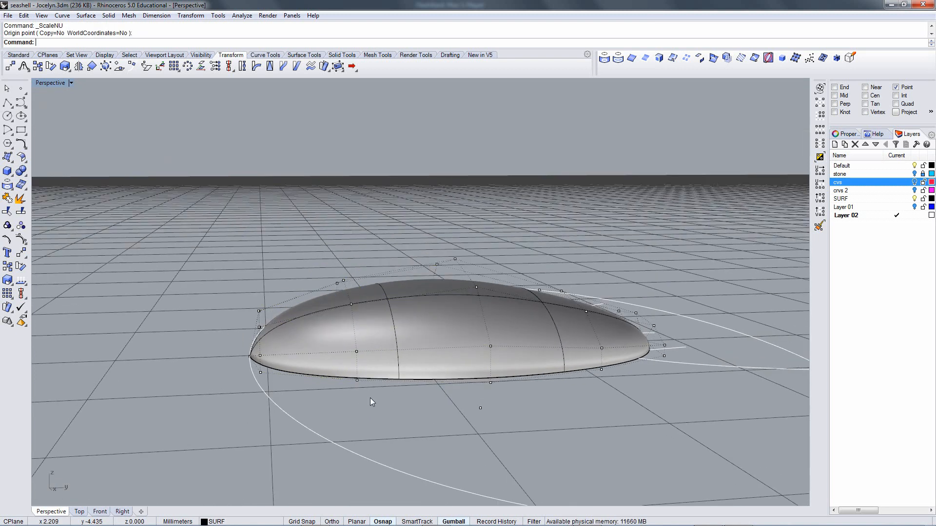
Window-select the left-side control points minus one, and start Non-uniform scale from a control-point origin.
drag(317, 229, 372, 438)
right_drag(370, 422, 391, 322)
scroll(357, 282, up, 8)
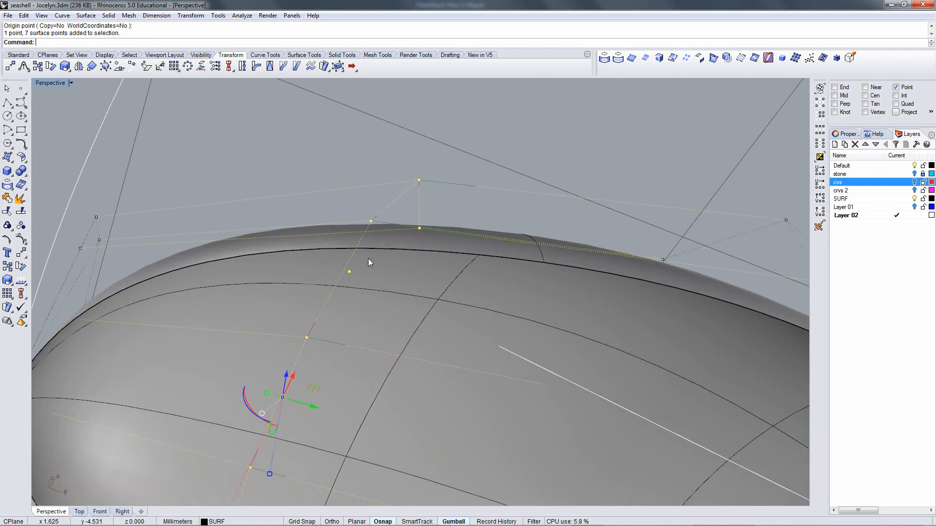
ctrl+click(353, 272)
scroll(368, 280, down, 5)
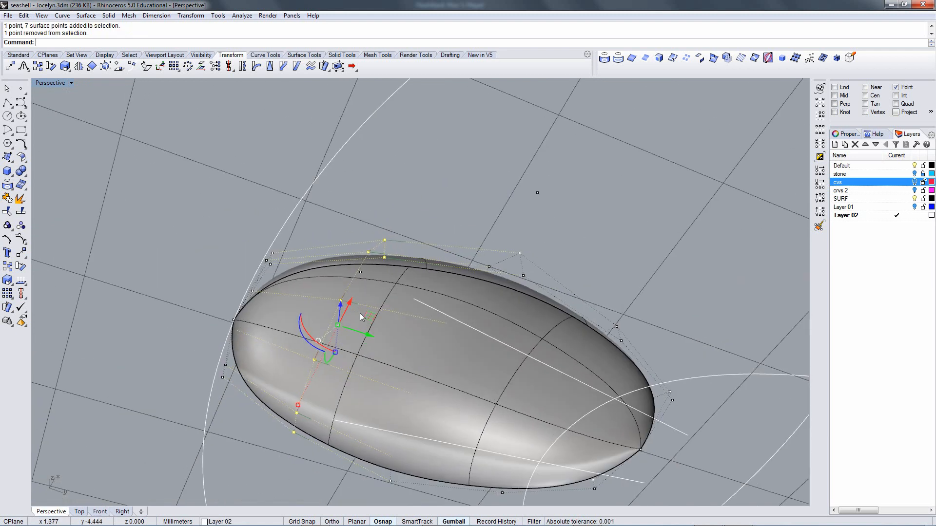
right_drag(336, 407, 376, 322)
right_click(362, 44)
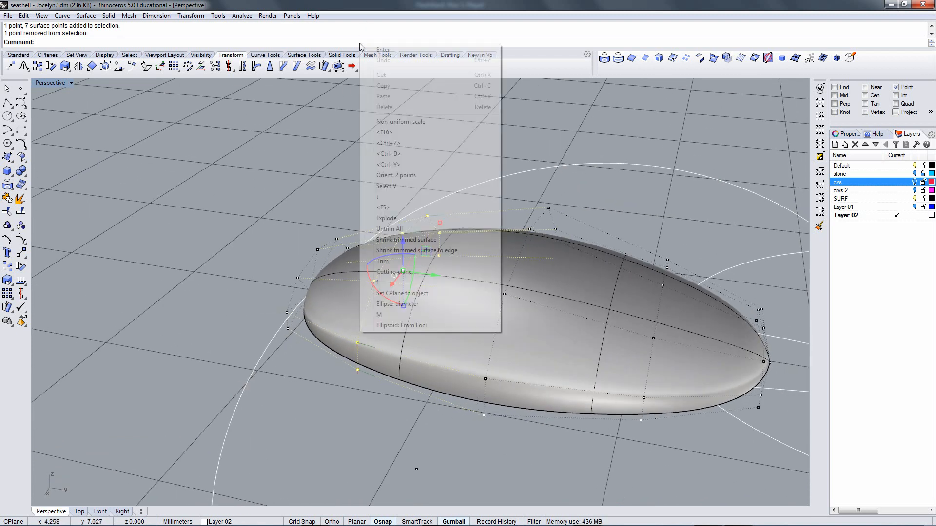
click(414, 122)
click(357, 370)
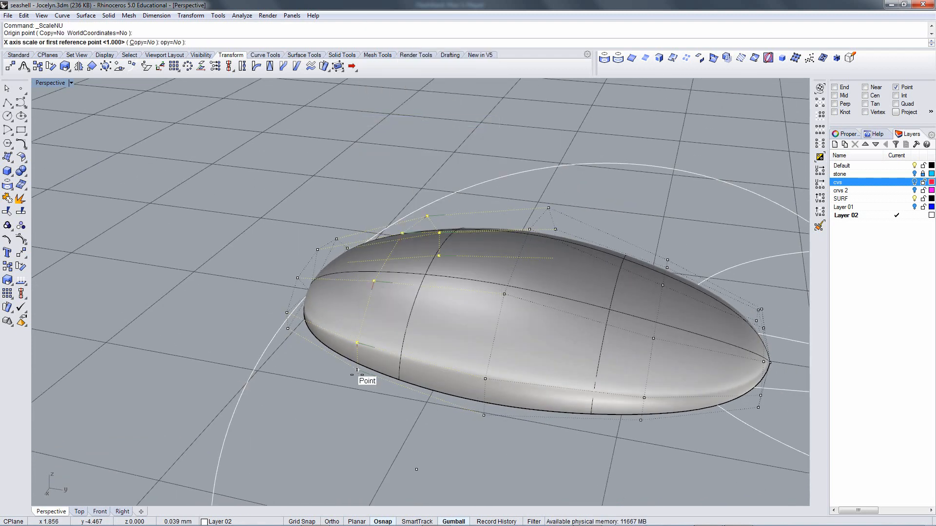
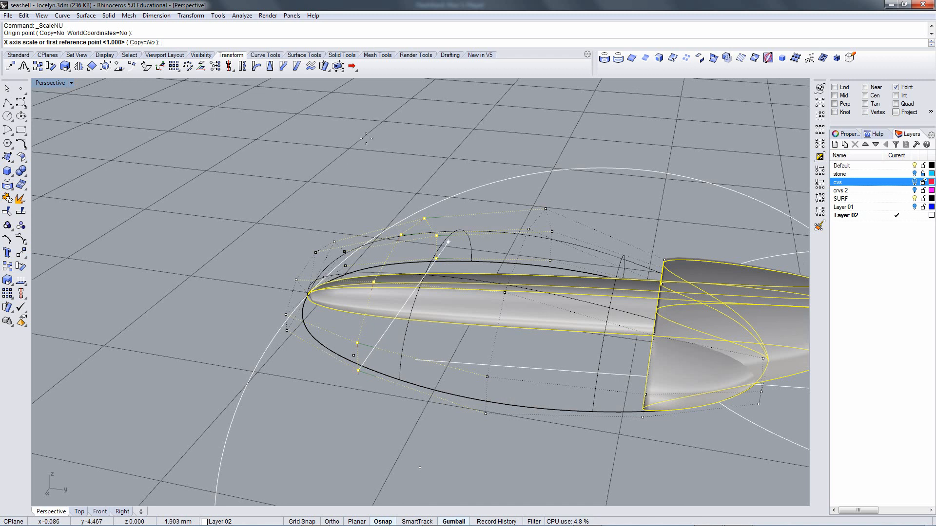
Rescale the grey stone's control points in height only, keeping X and Y at 1, using two reference points.
key(Return)
key(Escape)
right_drag(368, 261, 390, 263)
right_click(391, 370)
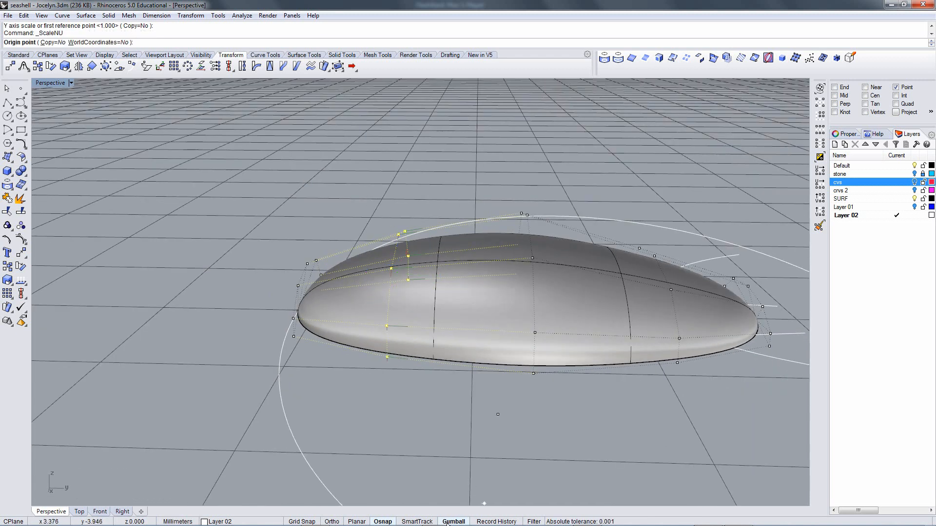
click(388, 359)
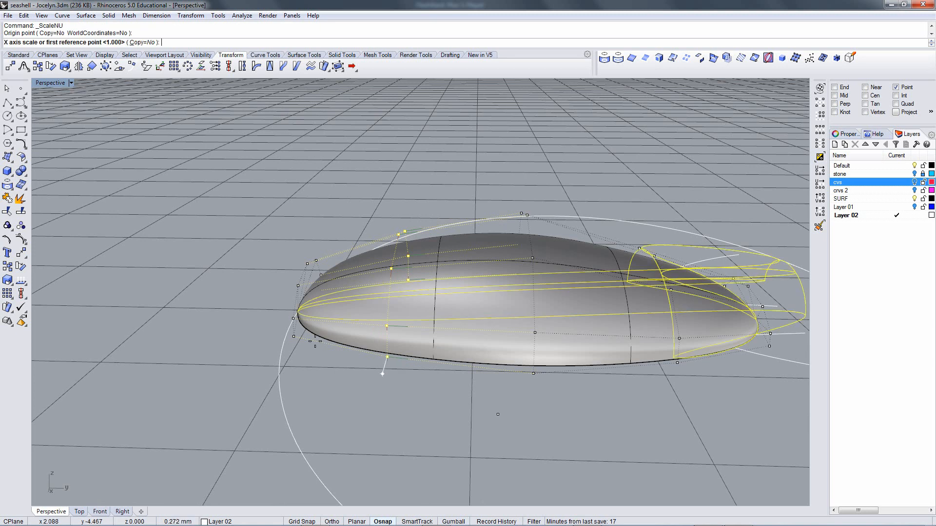
key(Return)
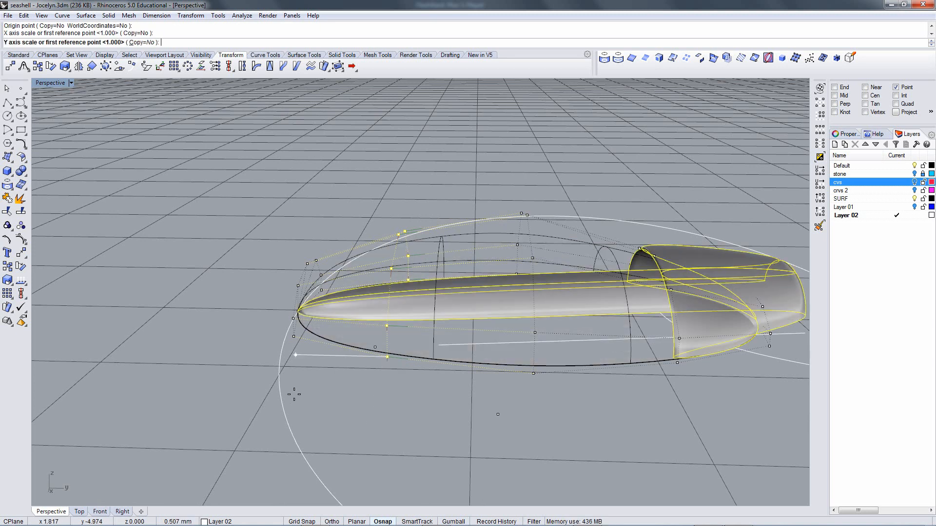
key(Return)
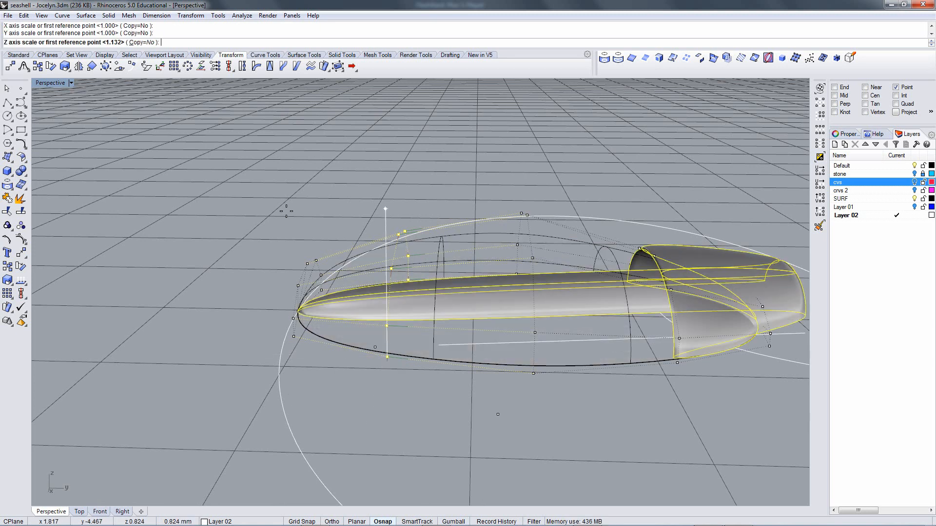
click(385, 209)
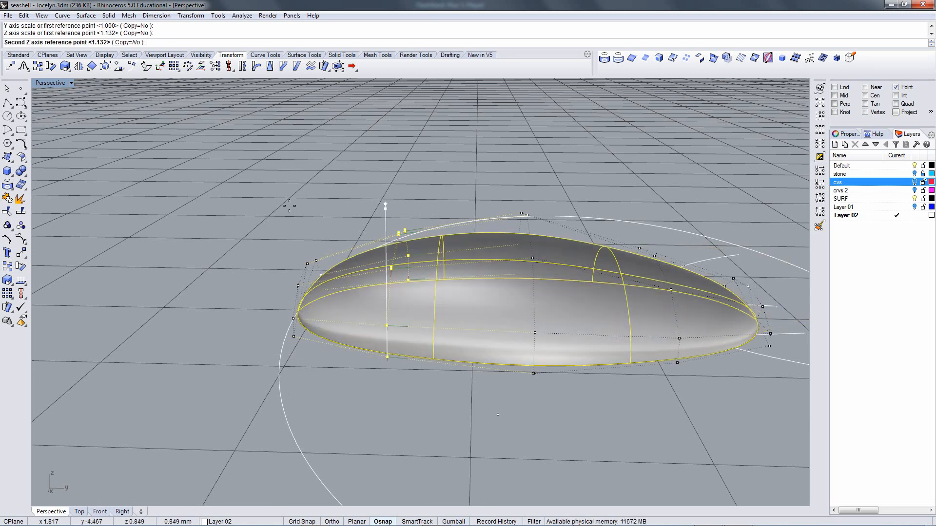
click(289, 167)
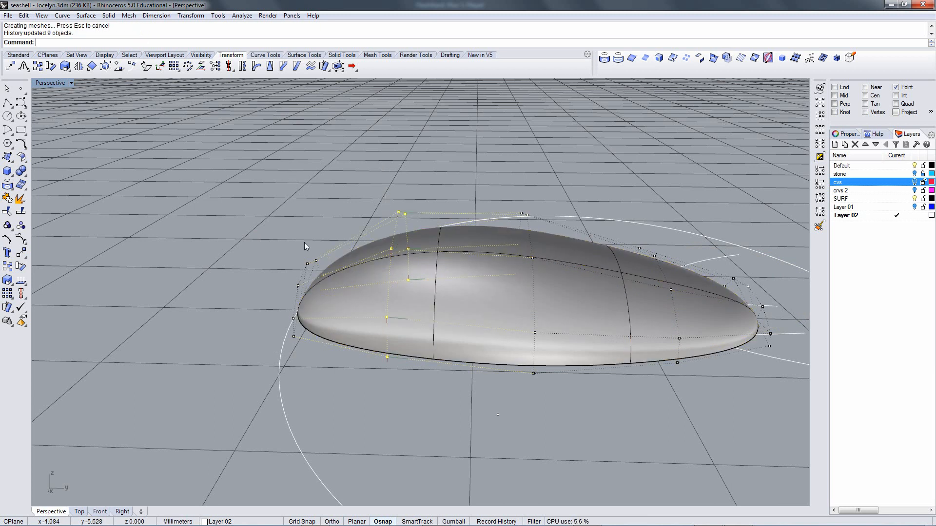
right_drag(307, 247, 388, 280)
key(Escape)
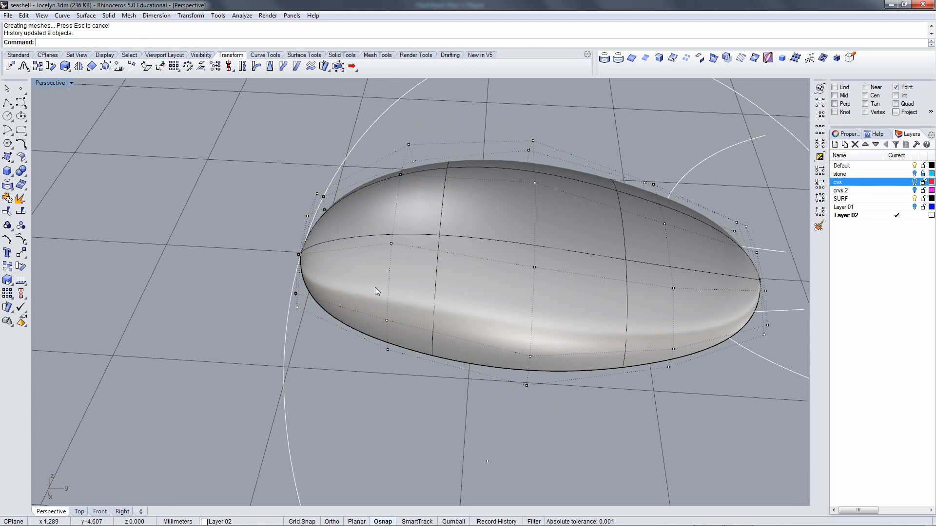
Turn on the crvs 2 and cvs layers, select a magenta stone, and view it from Top.
click(915, 190)
right_drag(685, 288, 635, 286)
scroll(633, 290, down, 12)
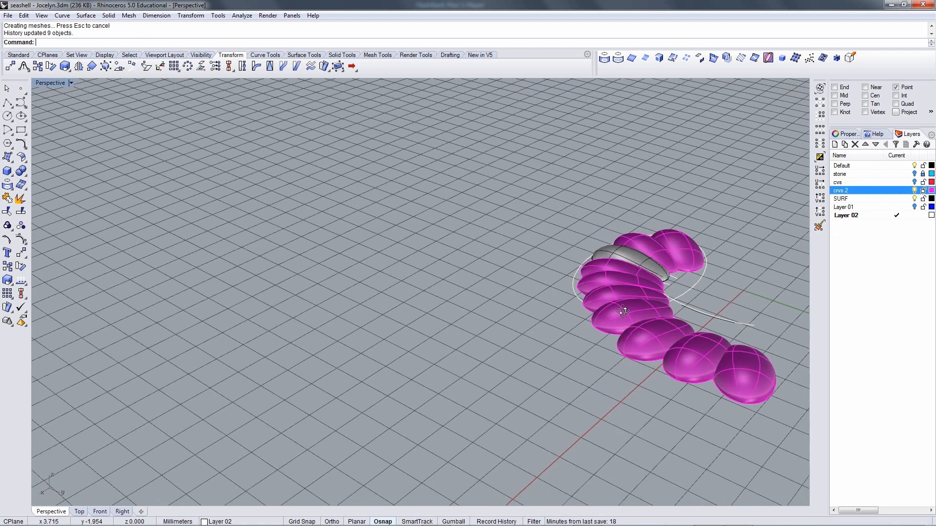
right_drag(610, 317, 432, 295)
scroll(522, 291, up, 7)
scroll(521, 291, down, 1)
click(433, 295)
click(914, 182)
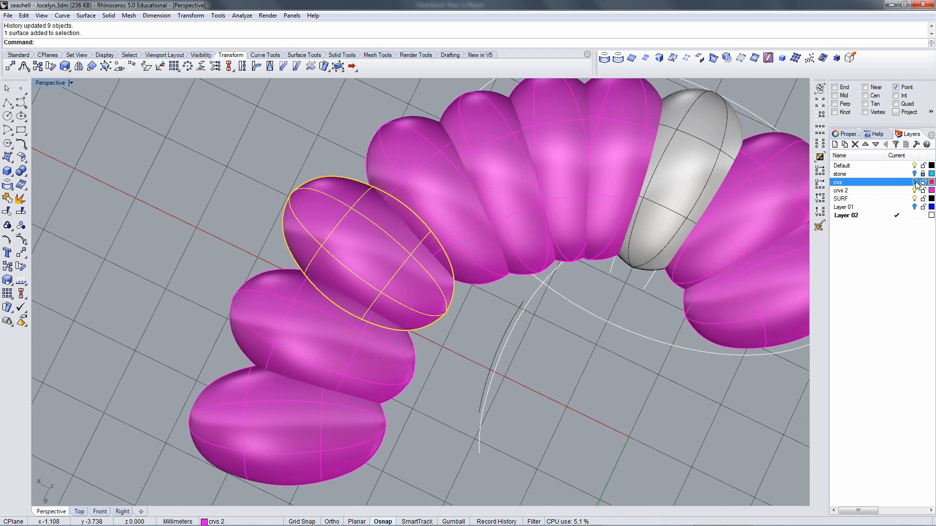
right_drag(441, 244, 473, 244)
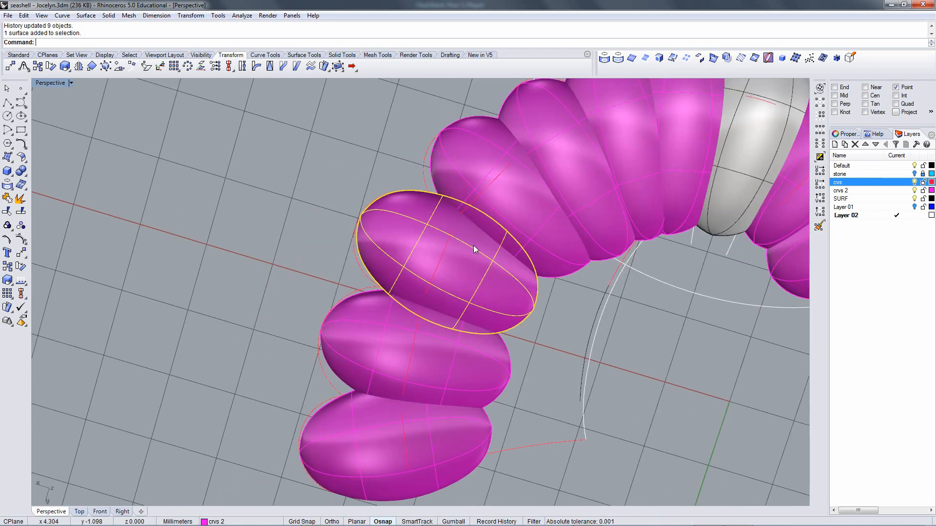
key(ctrl+F1)
ctrl+right_drag(548, 206, 537, 230)
Move the selected magenta stone slightly with M, accepting the broken-history warning.
text(m)
key(Return)
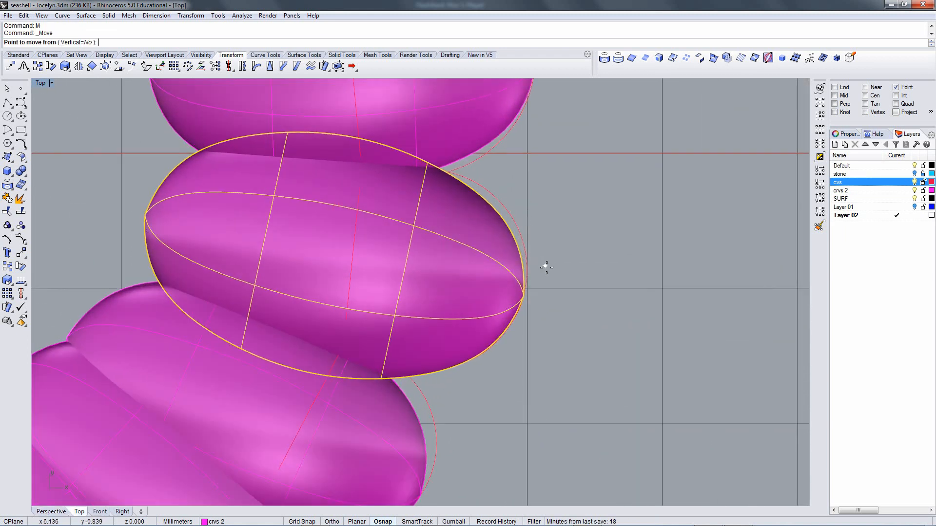
click(560, 273)
click(564, 277)
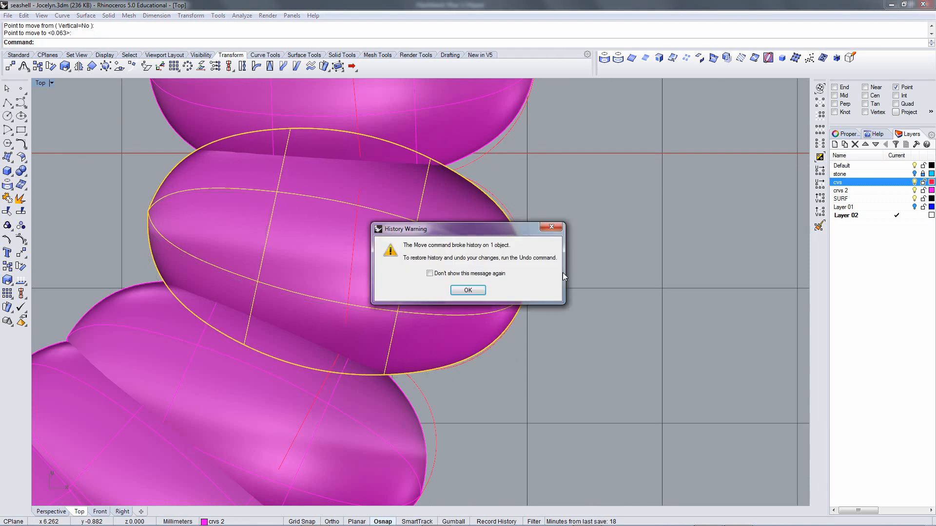
click(481, 290)
Start an Ellipse from diameter from the Curve tools.
right_drag(481, 292, 555, 257)
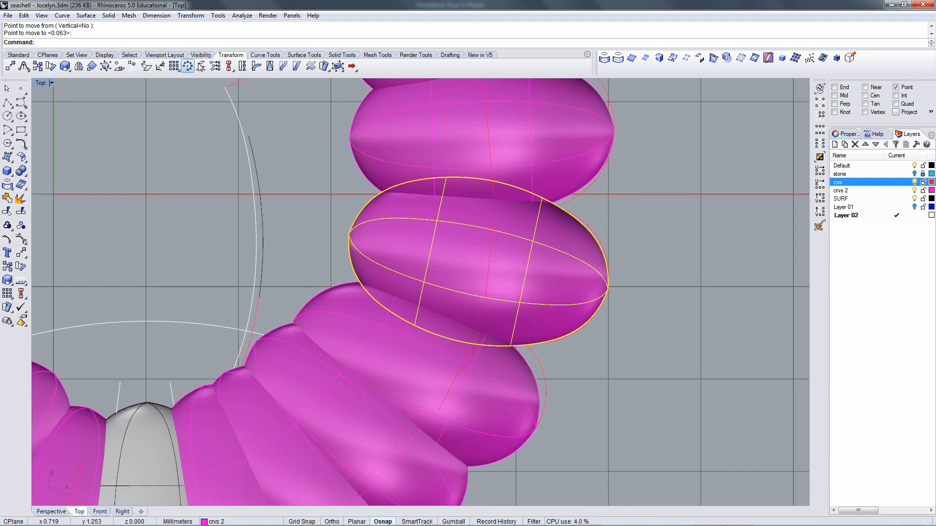
click(266, 55)
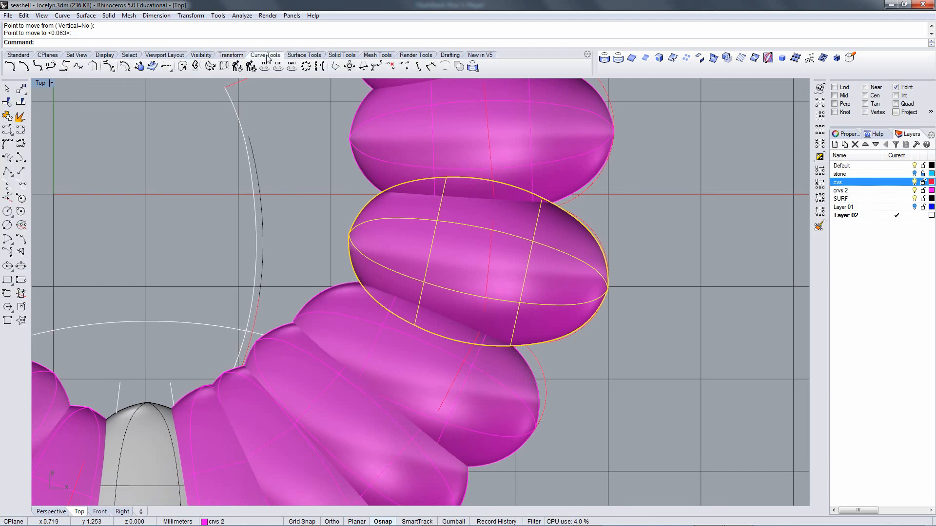
click(229, 55)
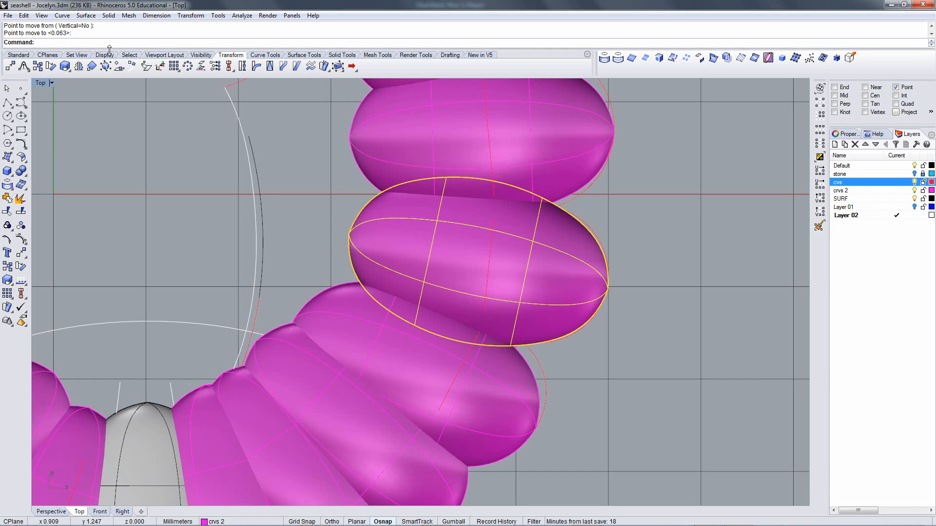
click(272, 57)
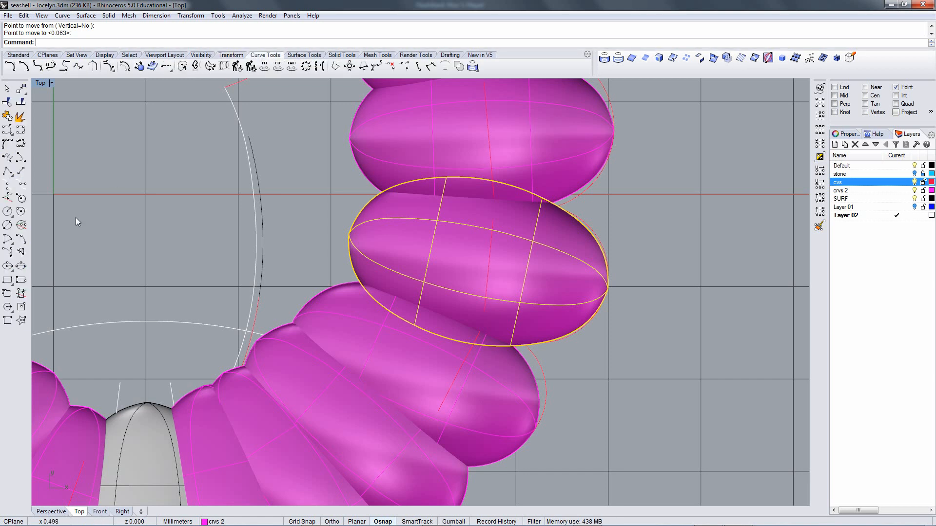
click(21, 266)
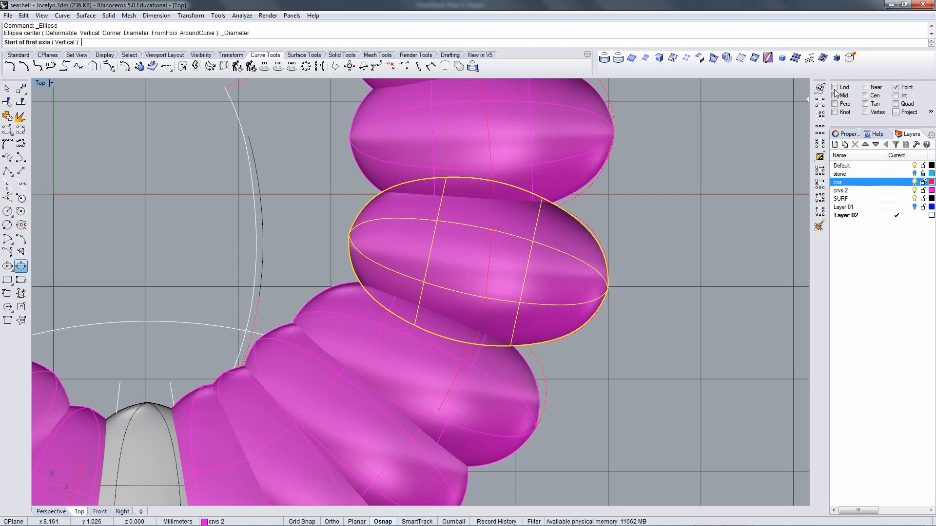
Draw an ellipse spanning the stone's ends and set the CPlane to that ellipse.
click(609, 290)
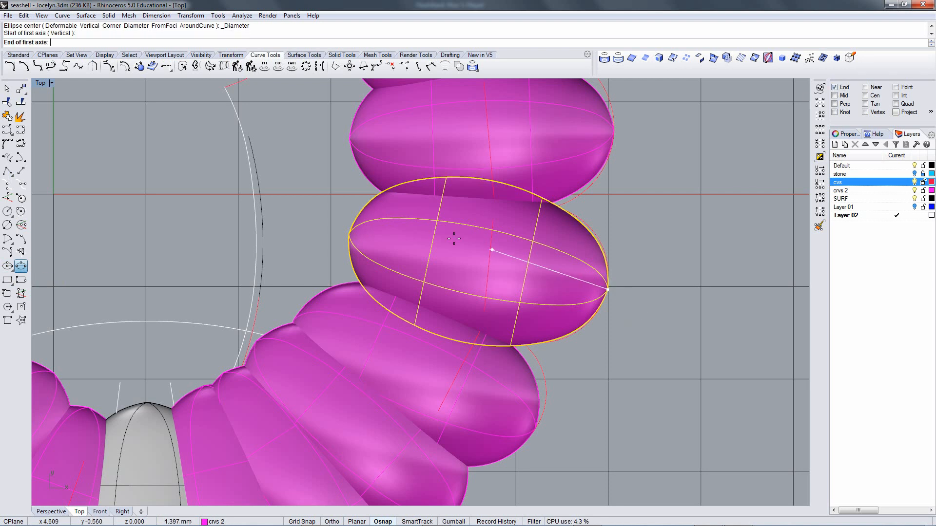
click(349, 234)
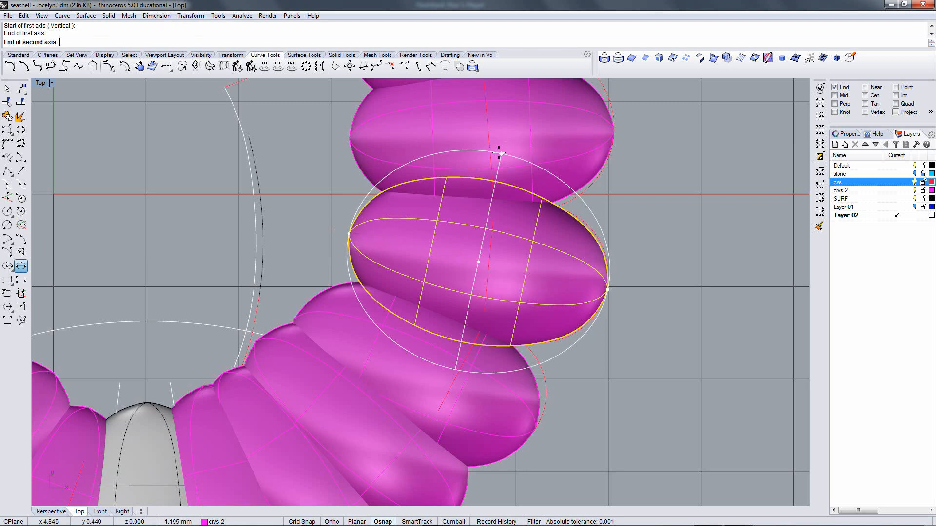
click(560, 221)
click(598, 226)
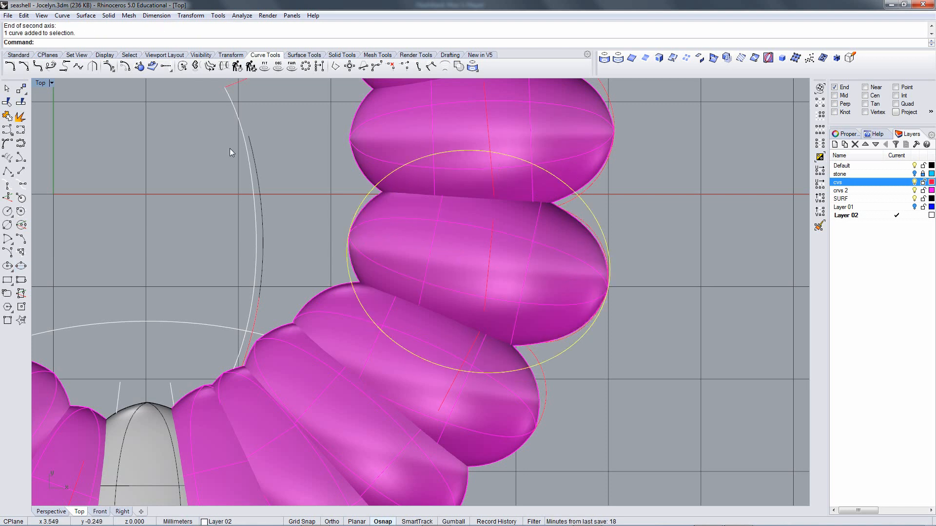
click(47, 55)
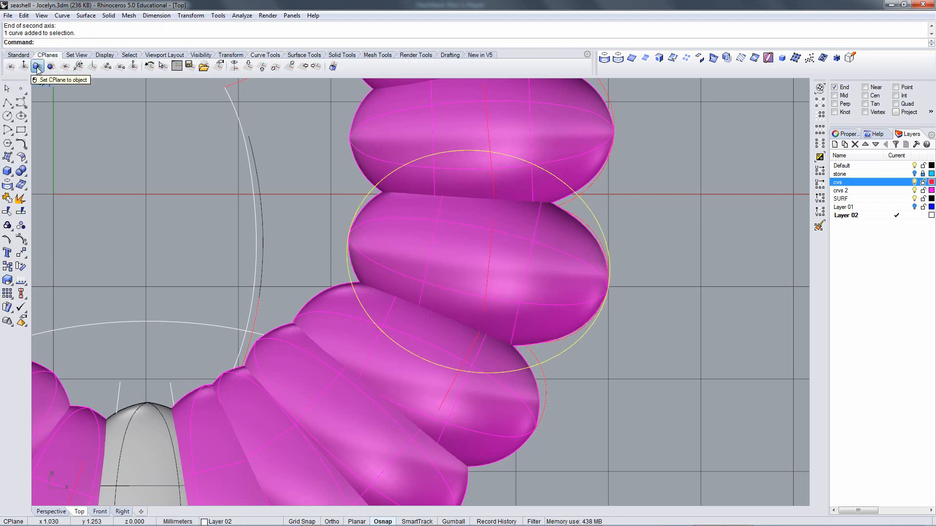
click(37, 66)
Stretch the magenta stone lengthwise with ScaleNU from the ellipse end, keeping X and Z at 1.
click(530, 294)
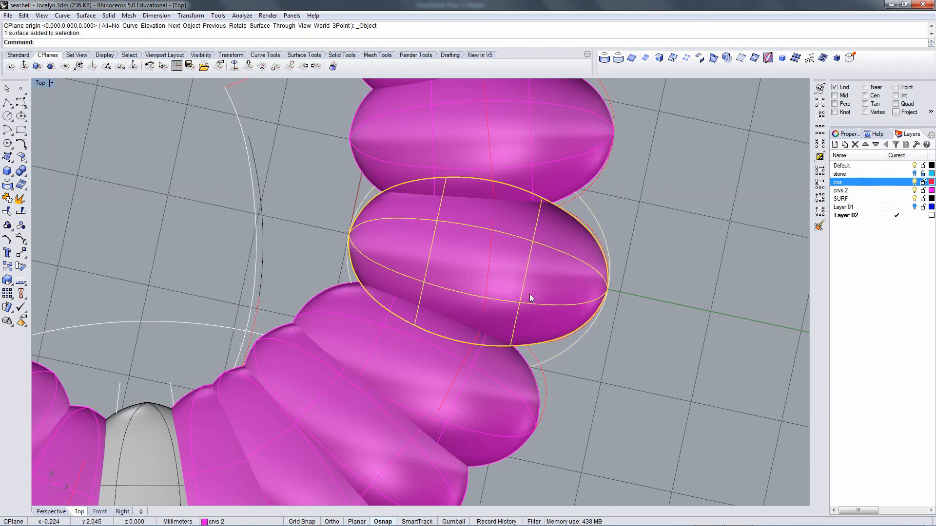
right_click(254, 43)
click(344, 151)
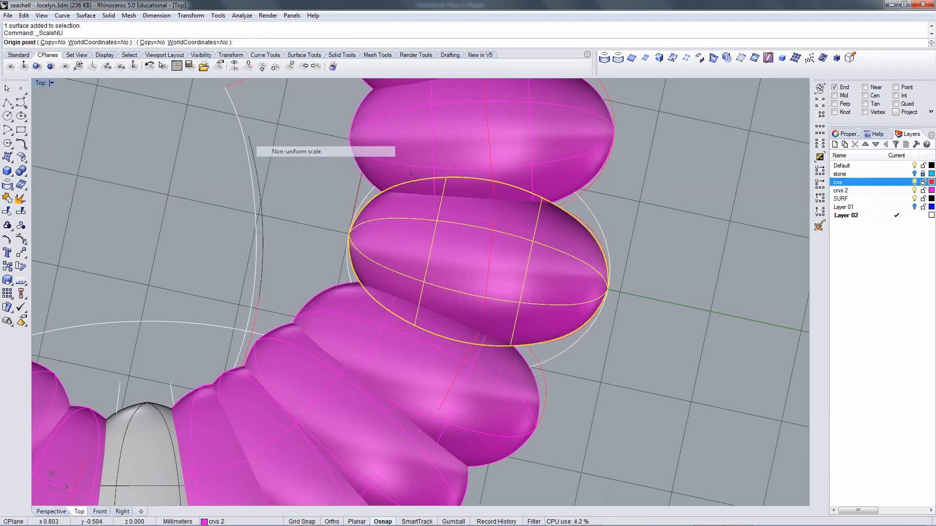
click(609, 290)
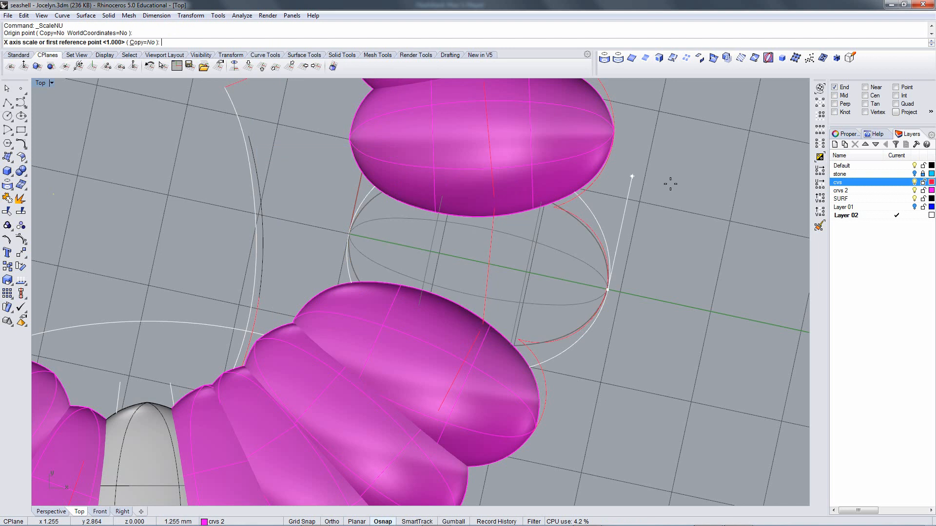
key(Return)
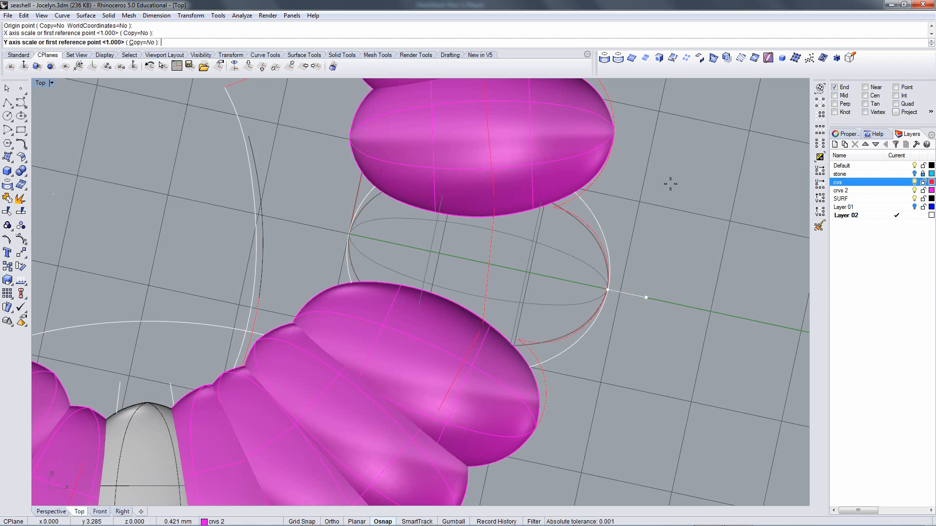
click(307, 215)
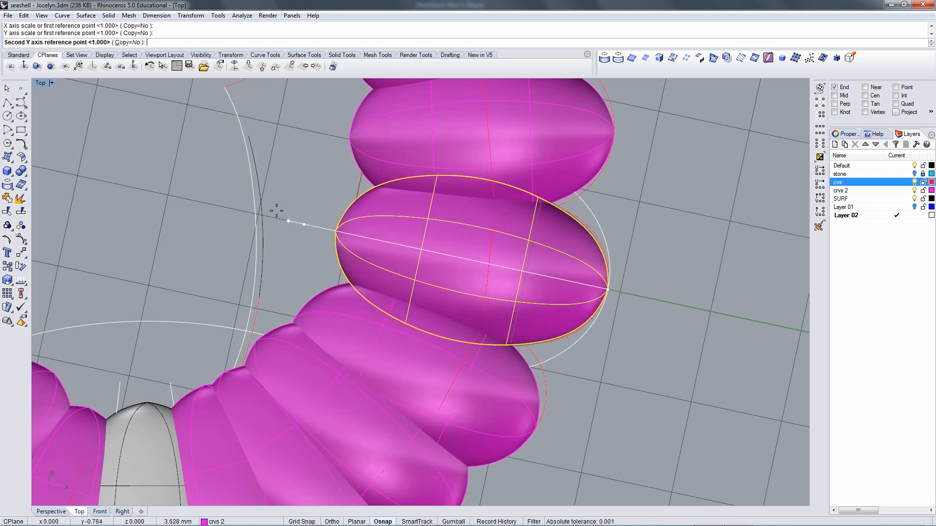
click(157, 192)
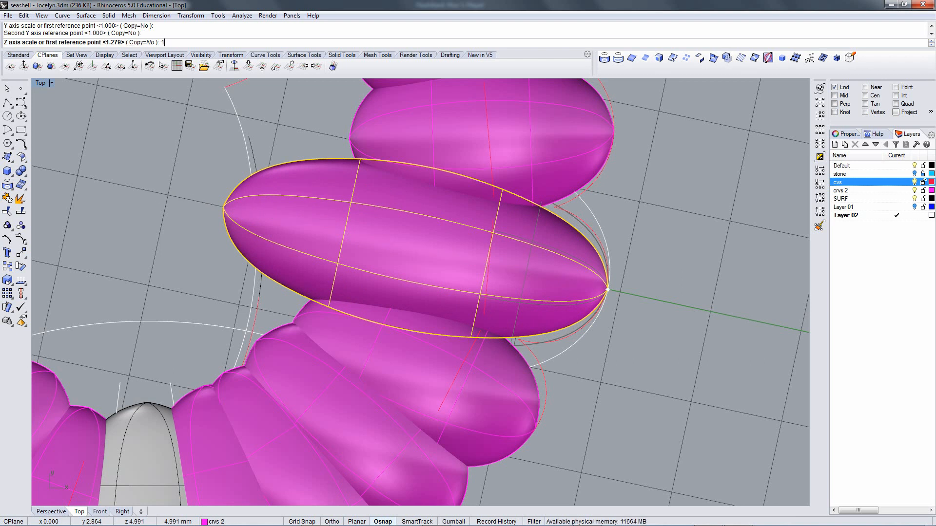
key(Return)
Select the next magenta stone.
scroll(493, 363, down, 6)
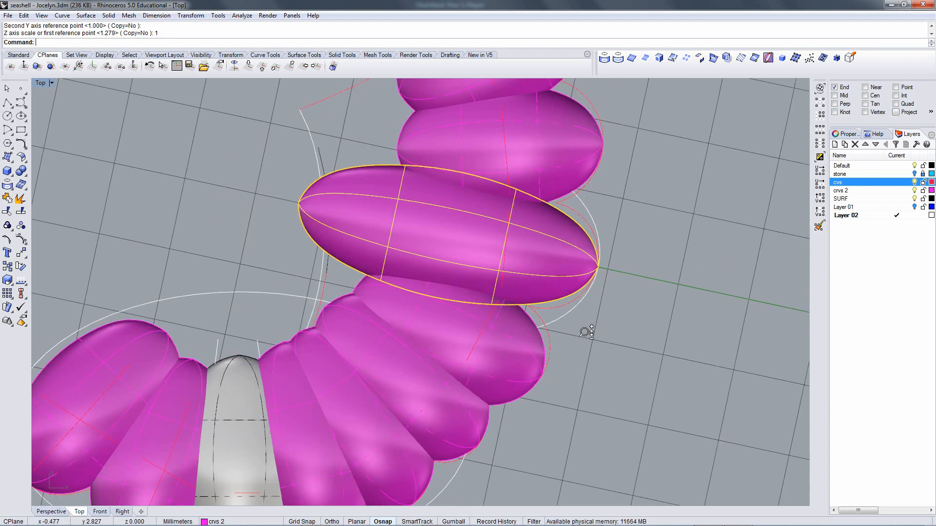
scroll(602, 213, up, 5)
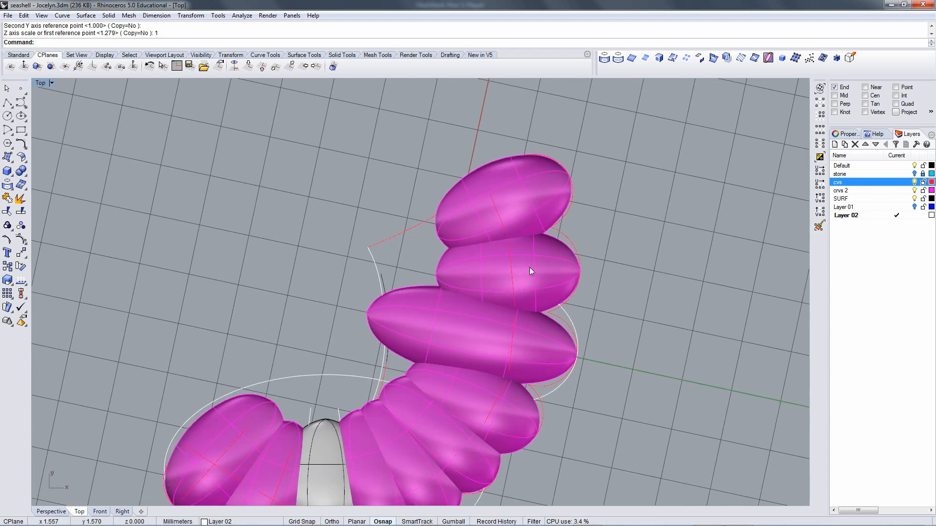
click(529, 267)
scroll(580, 248, up, 3)
scroll(582, 248, up, 1)
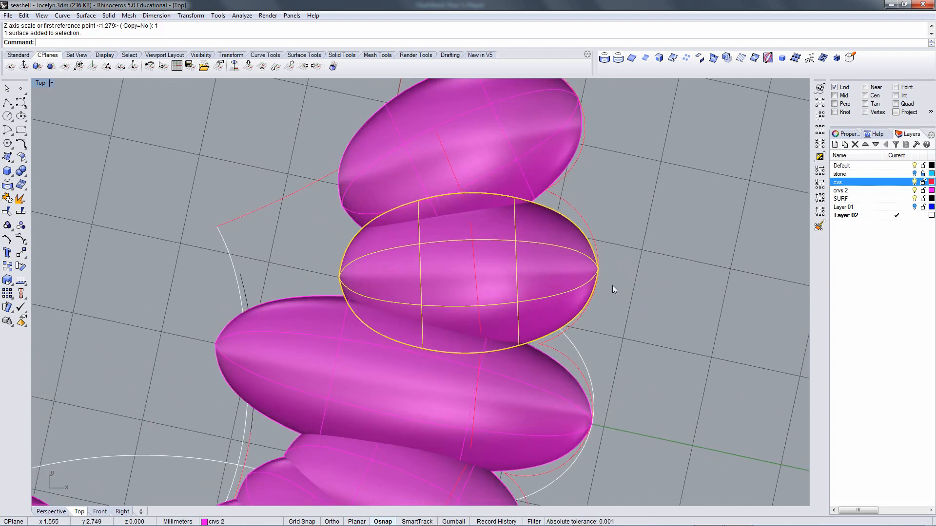
Move the middle stone slightly upward, accepting the history warning.
text(M)
key(Return)
click(674, 313)
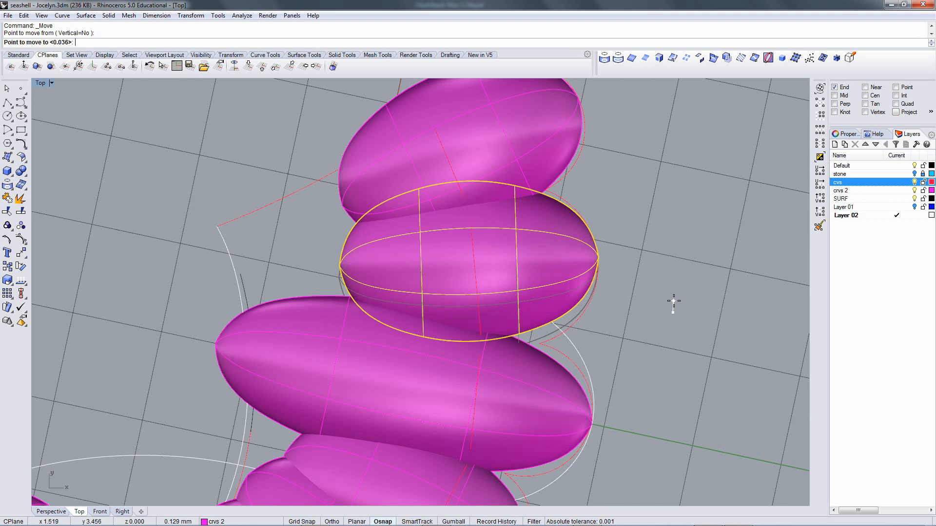
click(673, 305)
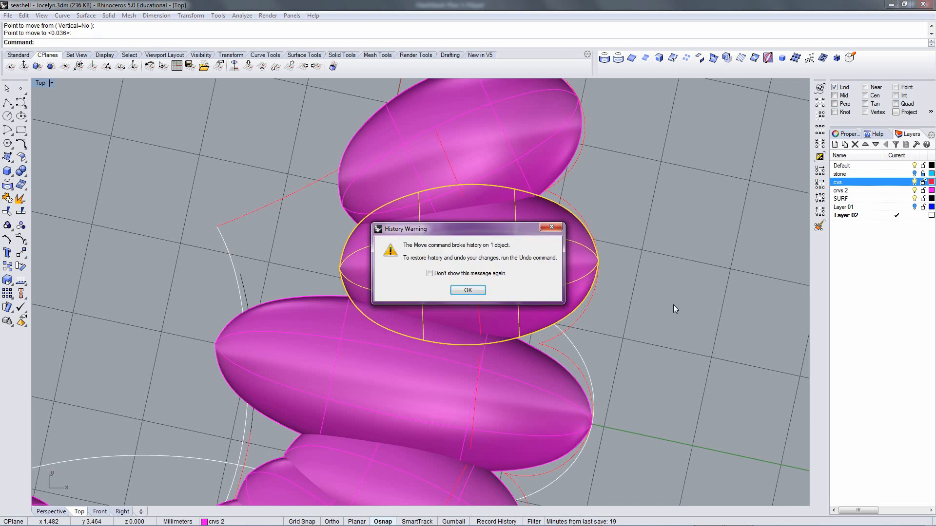
click(461, 291)
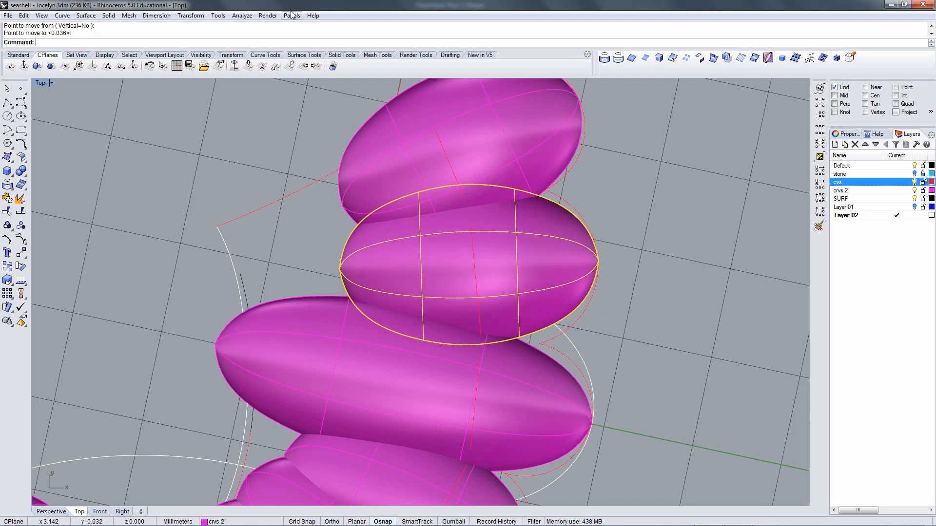
right_click(309, 43)
click(186, 132)
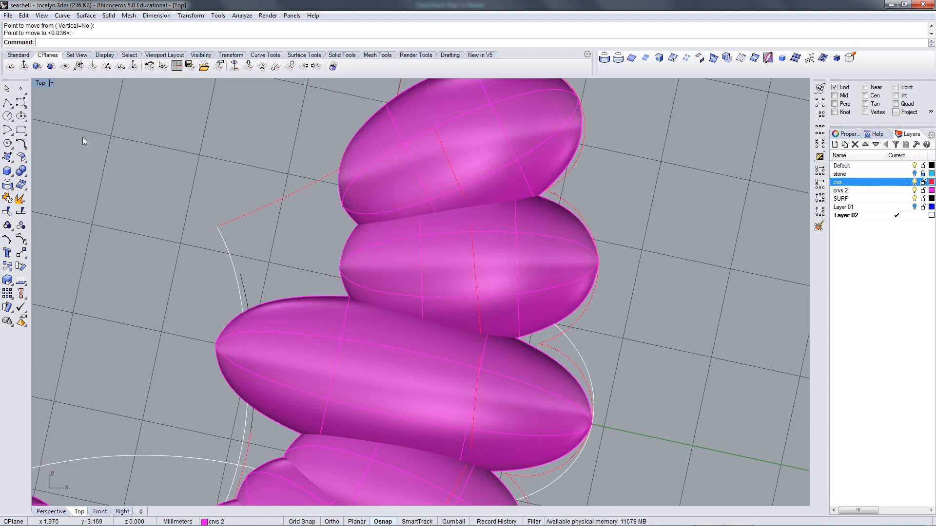
Draw a diameter ellipse around the middle stone and set the CPlane to it.
click(259, 55)
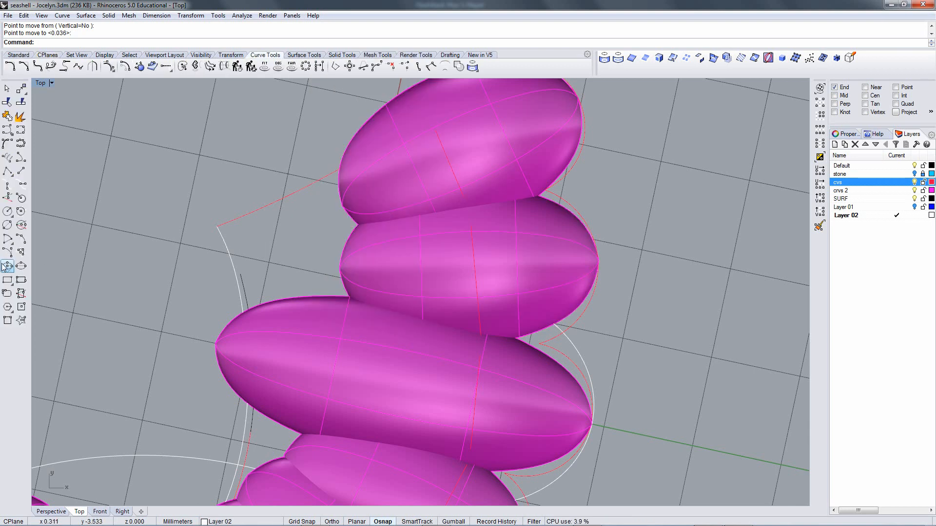
click(21, 266)
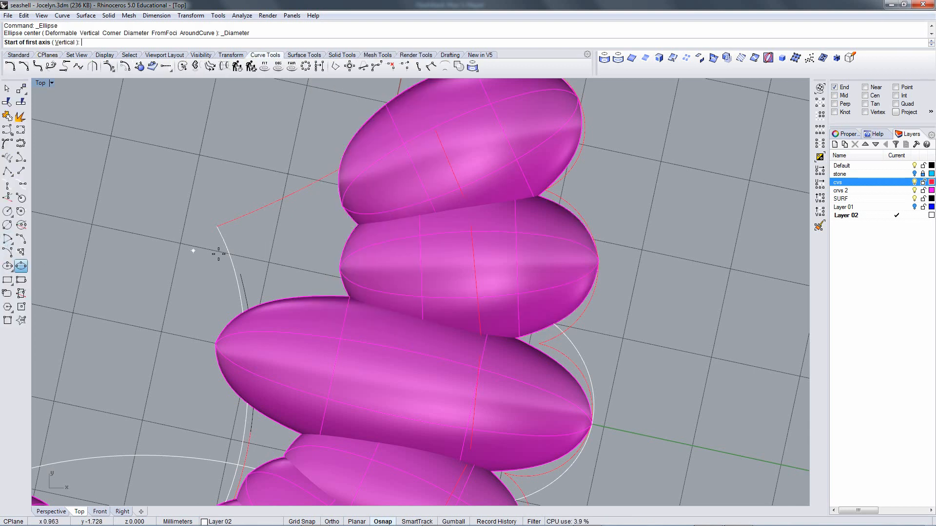
click(340, 269)
click(601, 263)
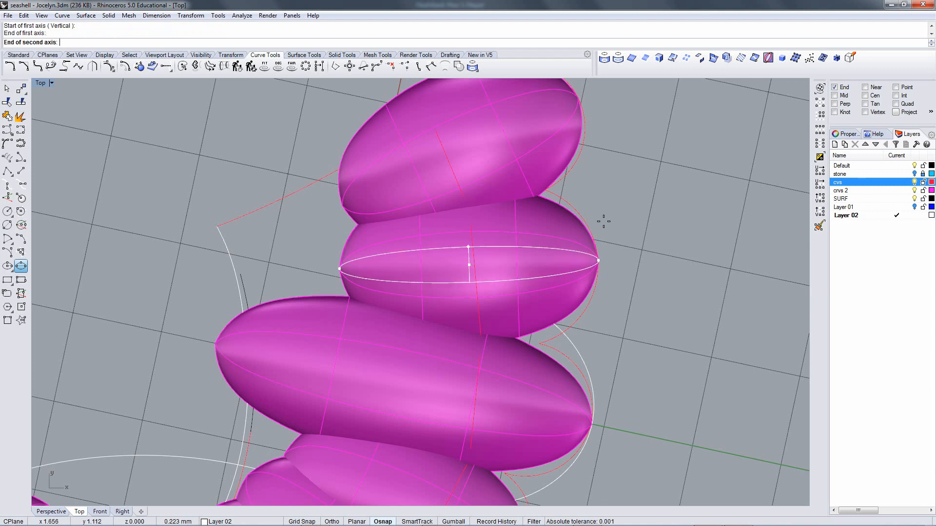
click(578, 209)
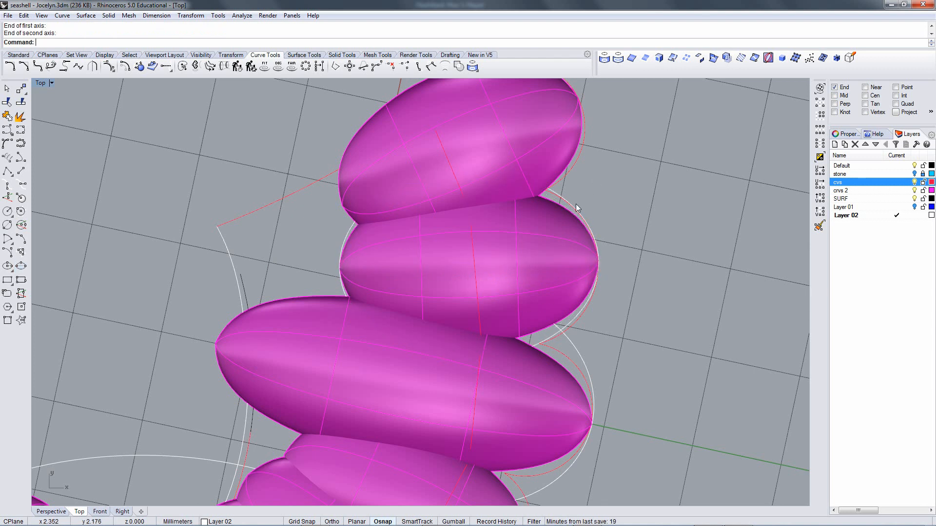
click(578, 209)
right_click(123, 44)
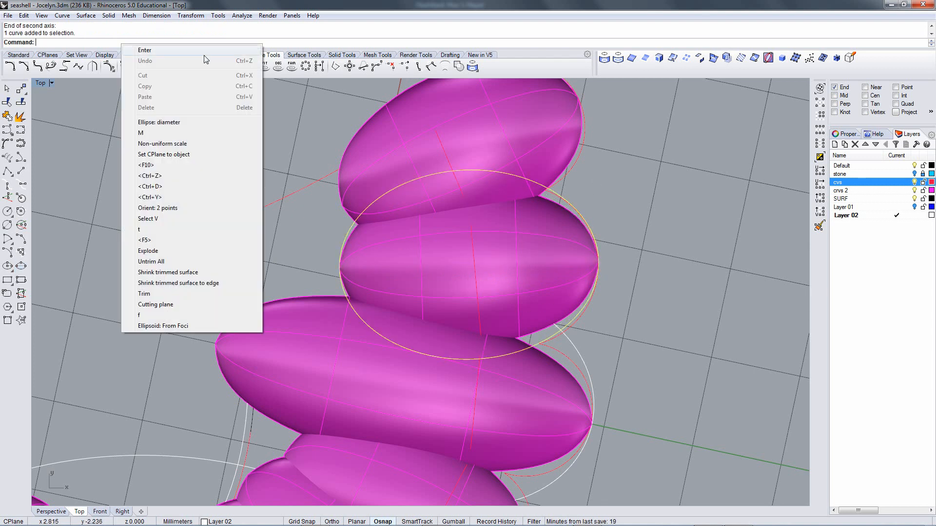
click(164, 154)
Stretch the middle stone leftward about 1.485 times with ScaleNU, keeping its height.
click(463, 288)
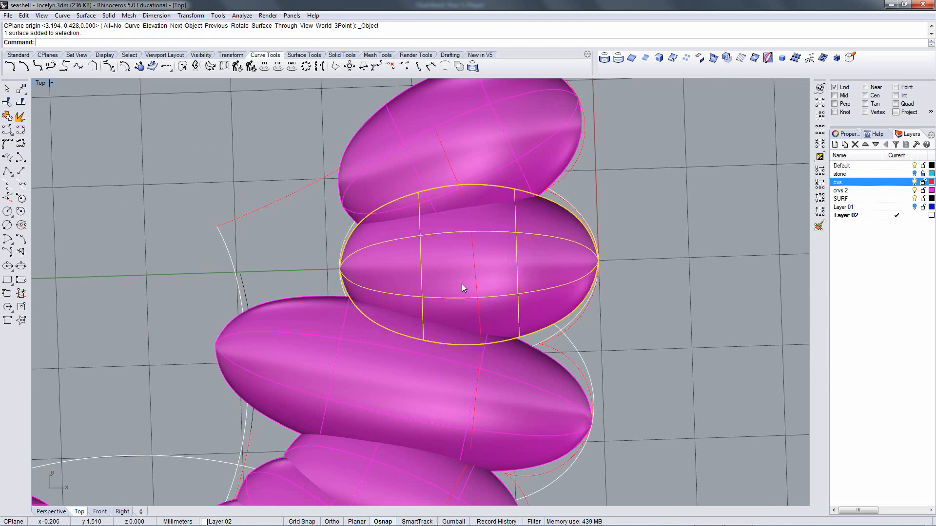
right_click(271, 44)
click(322, 156)
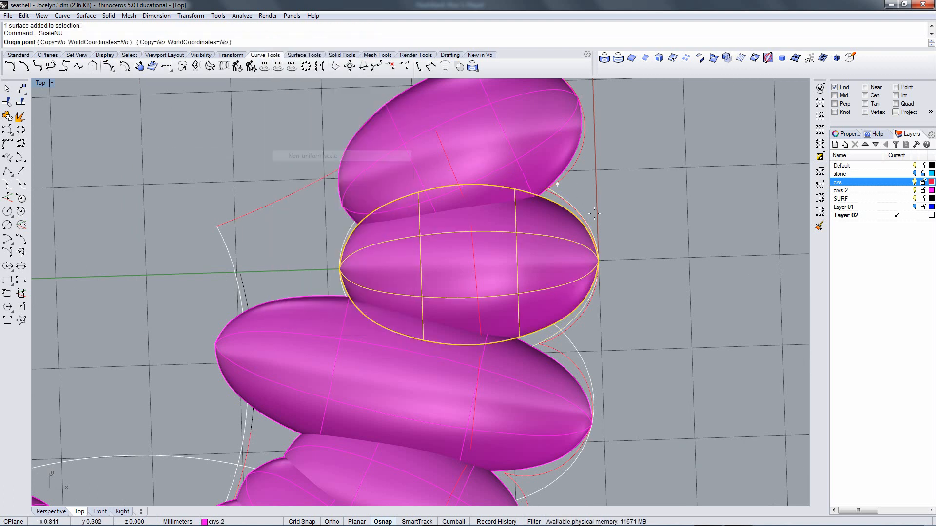
click(598, 260)
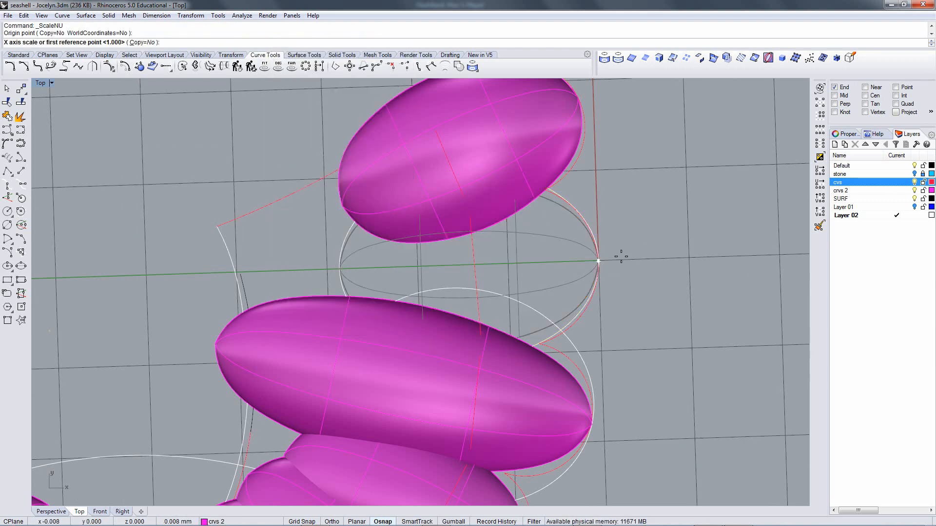
click(676, 309)
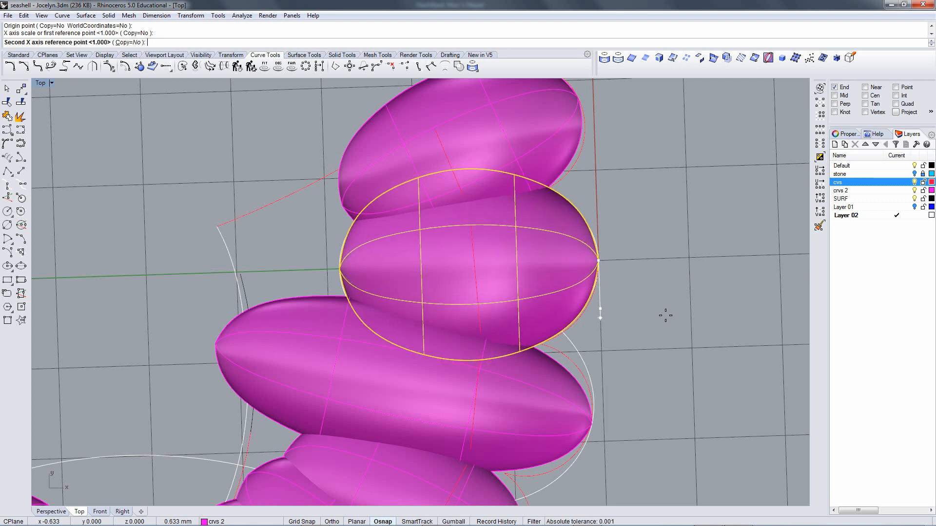
click(665, 316)
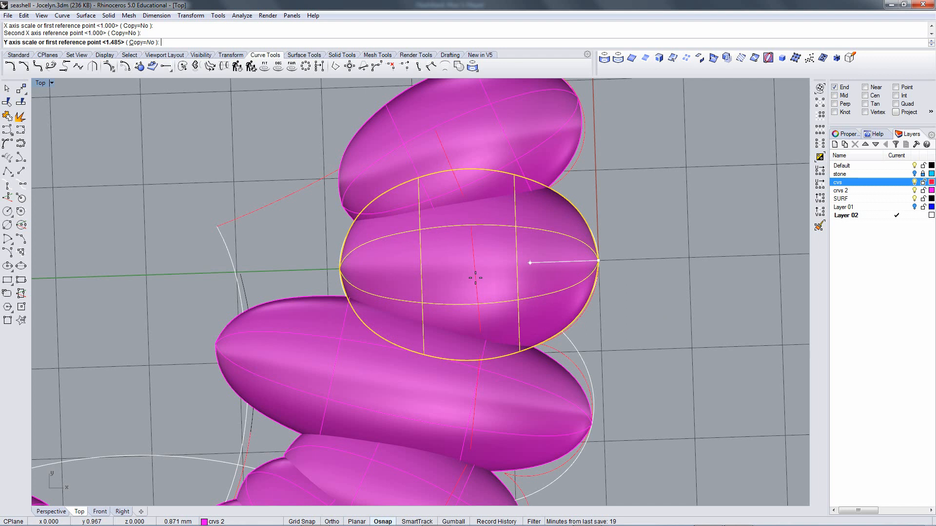
click(450, 278)
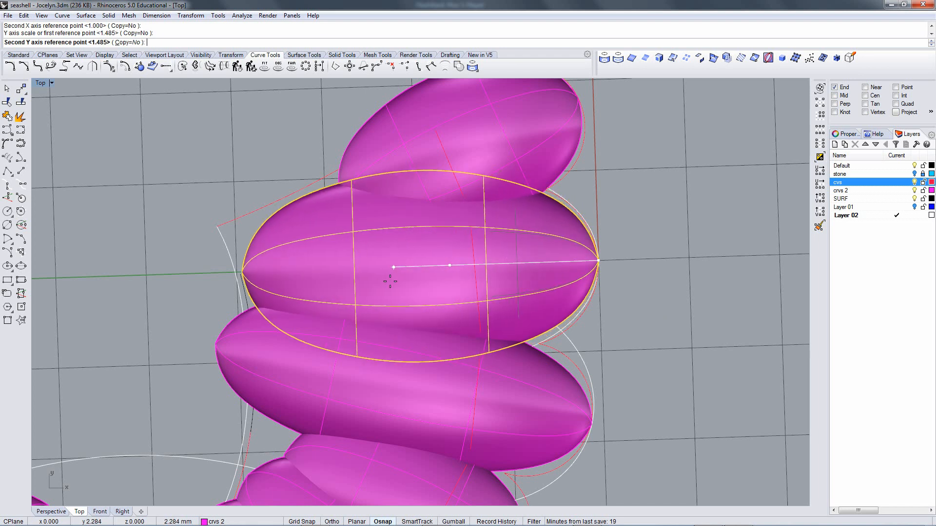
click(365, 279)
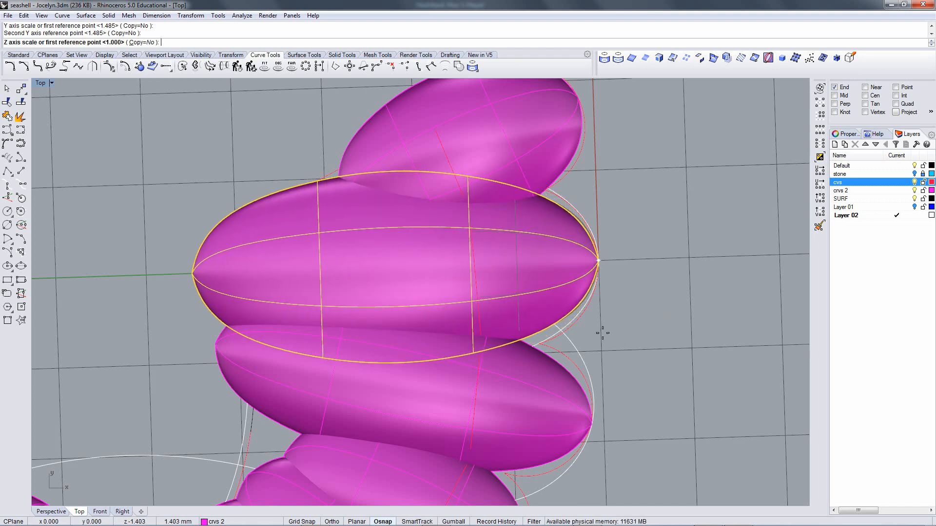
right_click(633, 334)
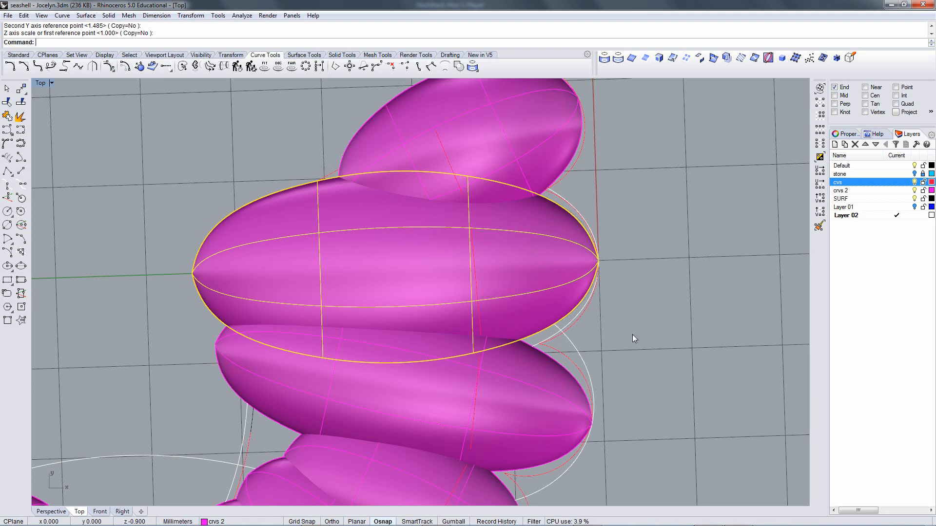
click(632, 334)
right_drag(571, 320, 549, 359)
Select the upper stone and move it slightly, accepting the history warning.
click(523, 186)
scroll(519, 243, up, 5)
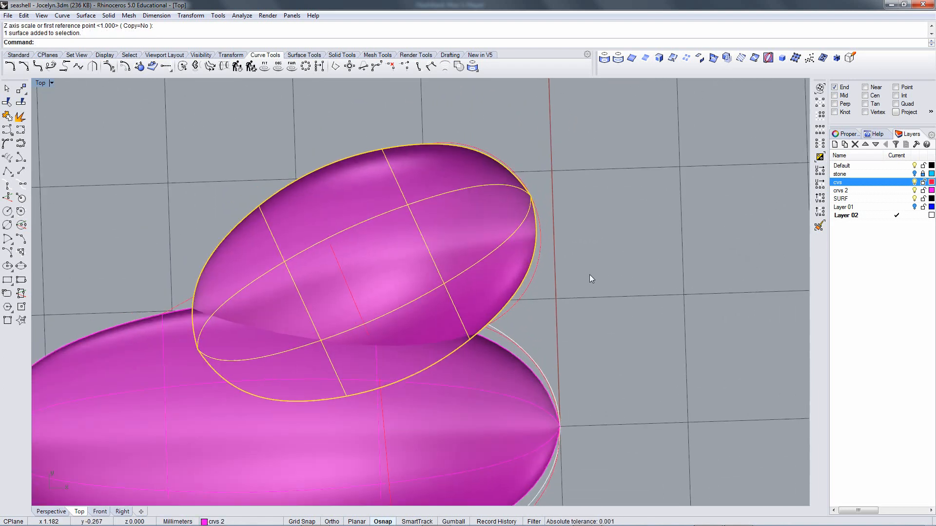
text(m)
key(Return)
click(589, 272)
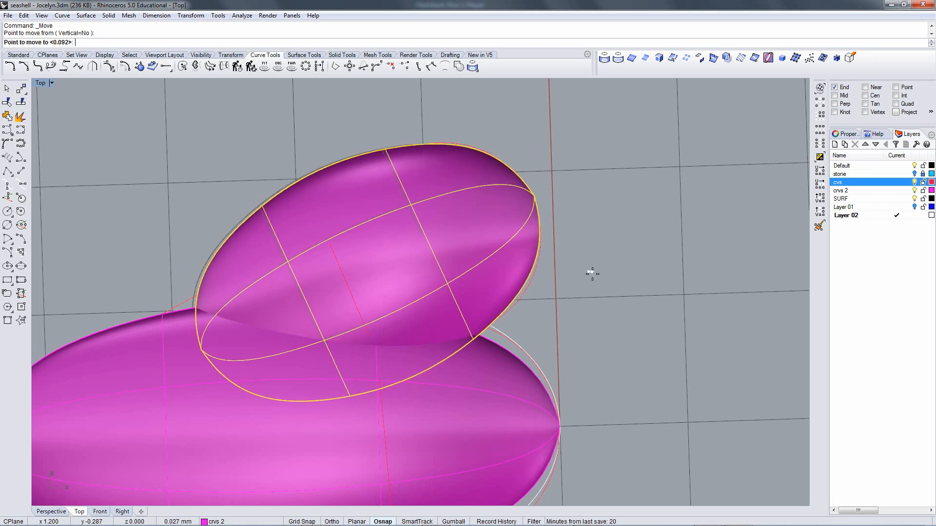
click(588, 274)
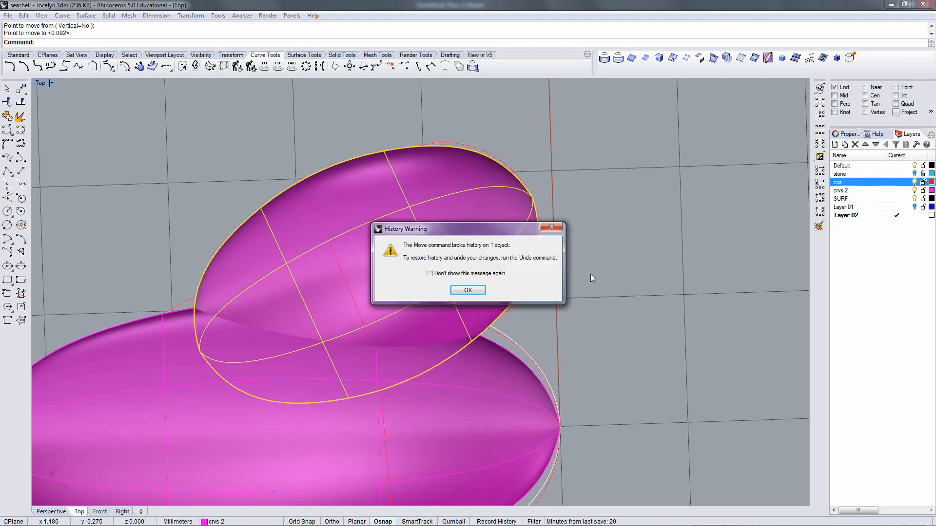
click(467, 291)
scroll(492, 244, down, 3)
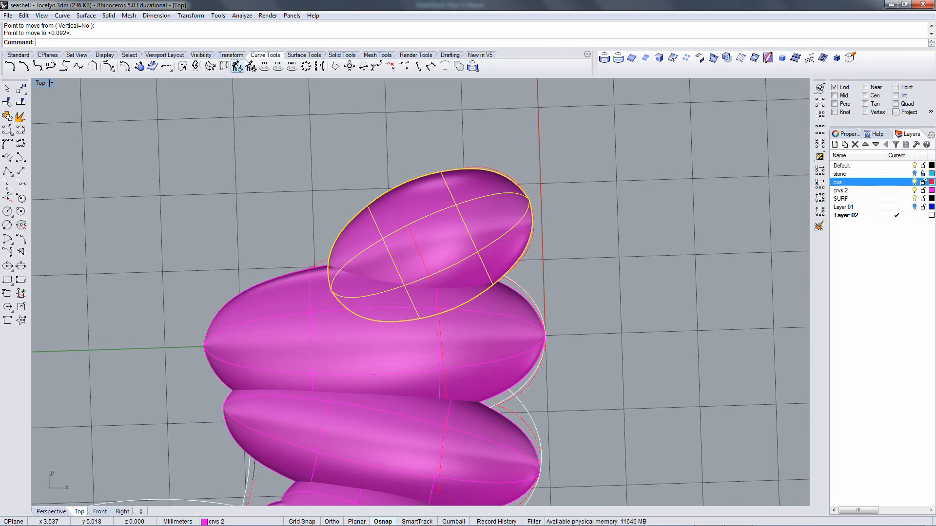
Draw a diameter ellipse between the upper stone's tips and set the CPlane to it.
click(21, 266)
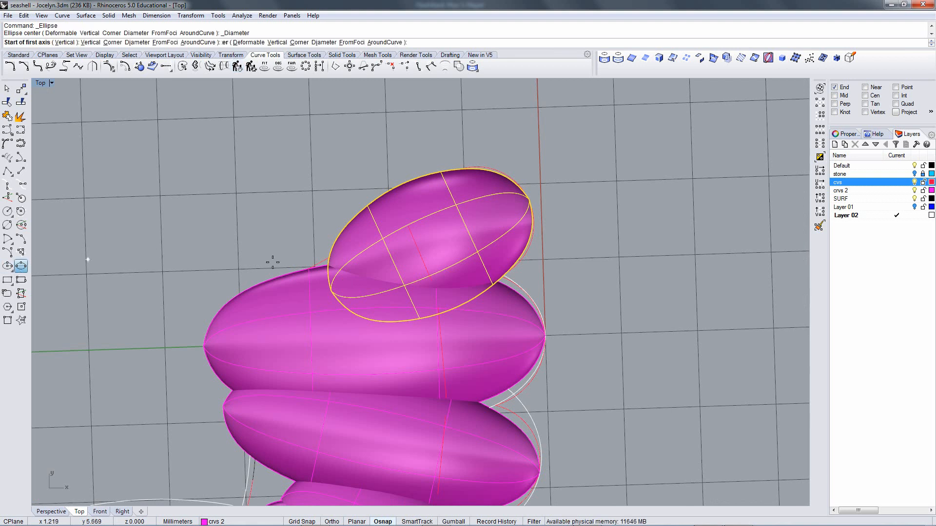
click(330, 292)
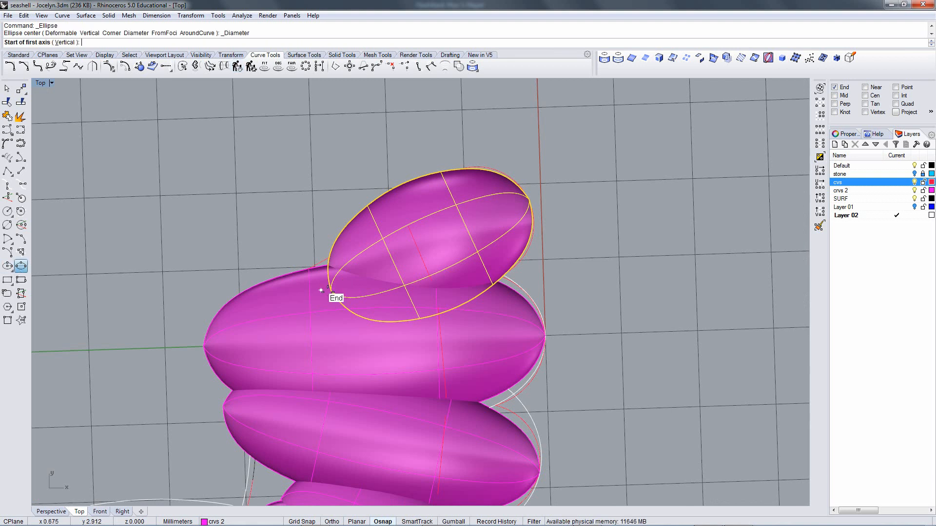
click(537, 205)
click(383, 151)
click(383, 150)
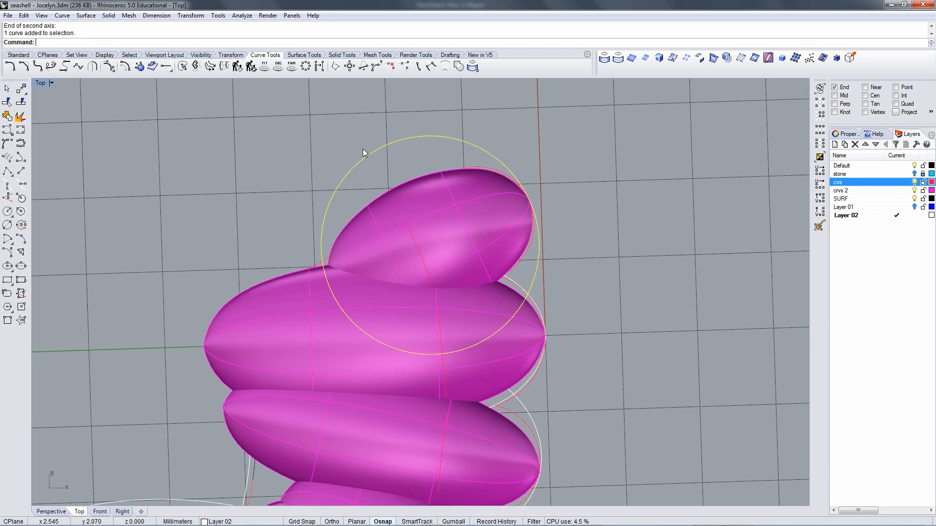
middle_click(205, 44)
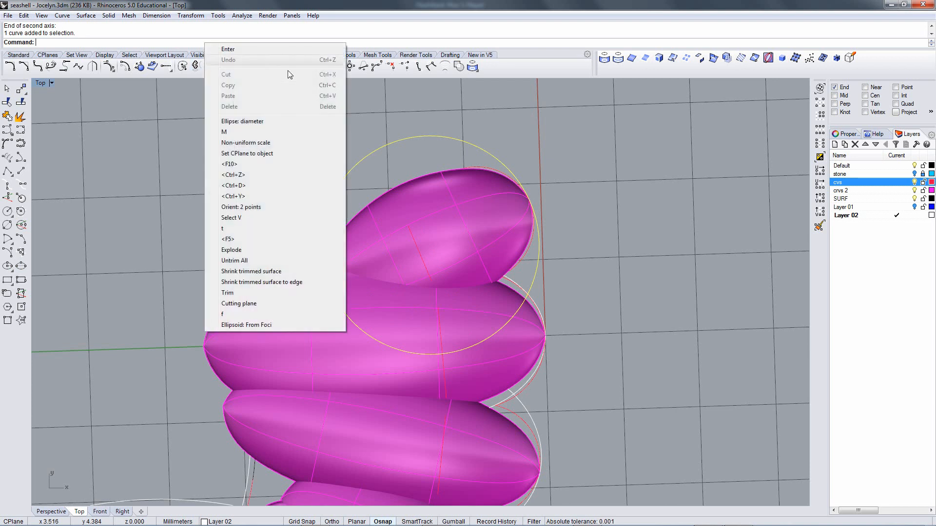
click(266, 154)
ScaleNU the upper stone with X at 1, stretching it 1.569 lengthwise, height unchanged.
click(372, 204)
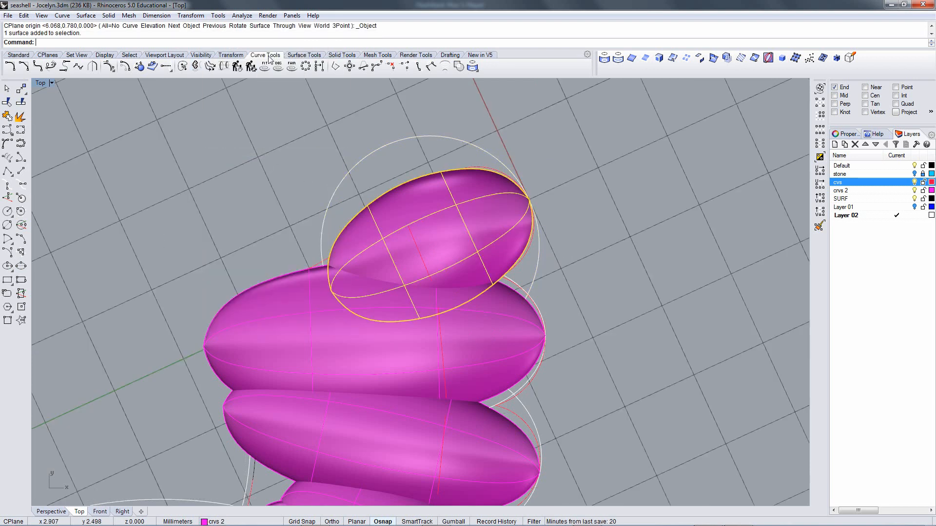
middle_click(279, 46)
click(361, 154)
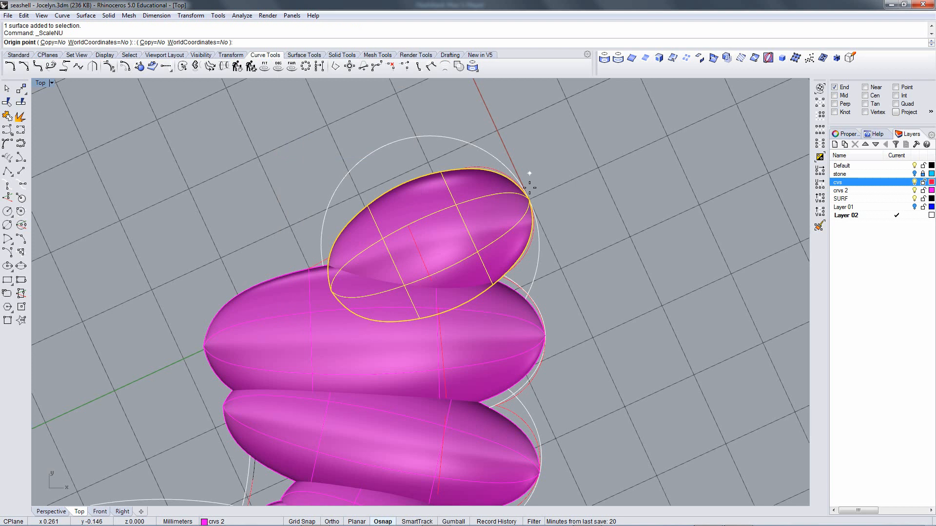
click(529, 200)
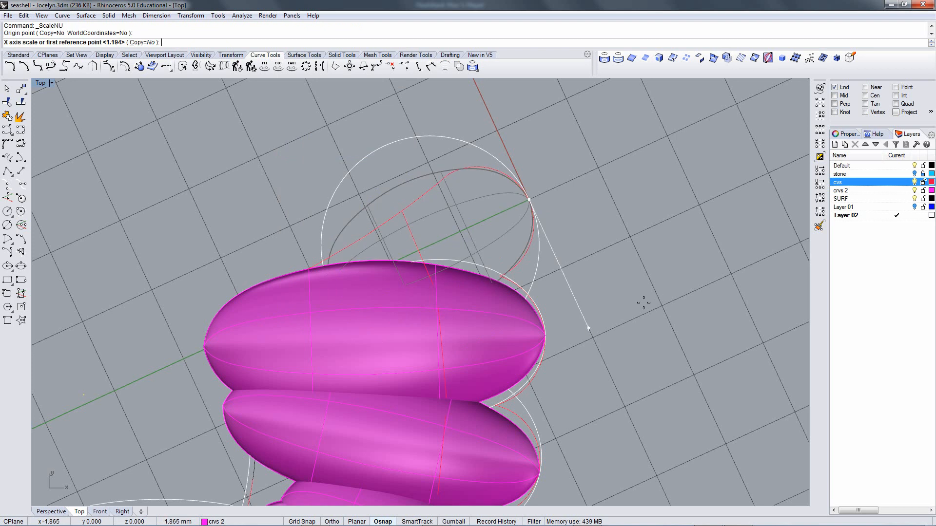
text(1)
key(Return)
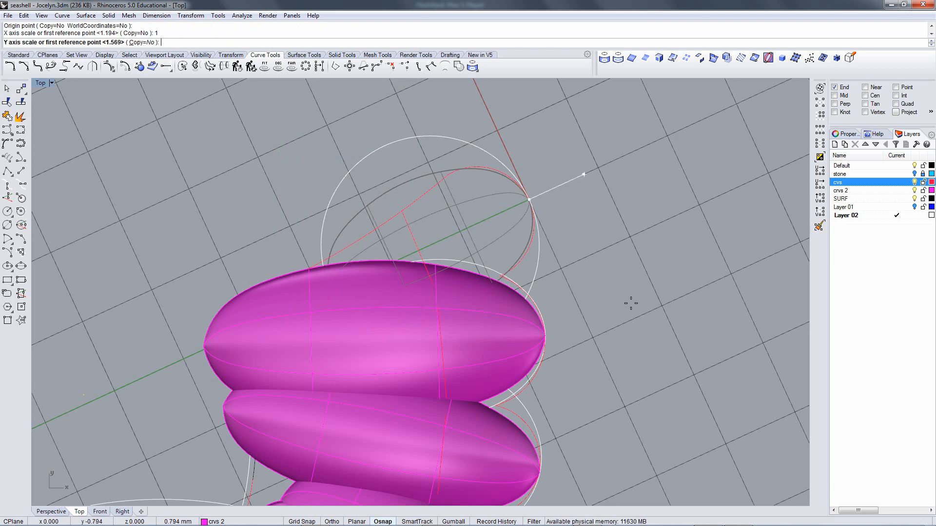
click(426, 247)
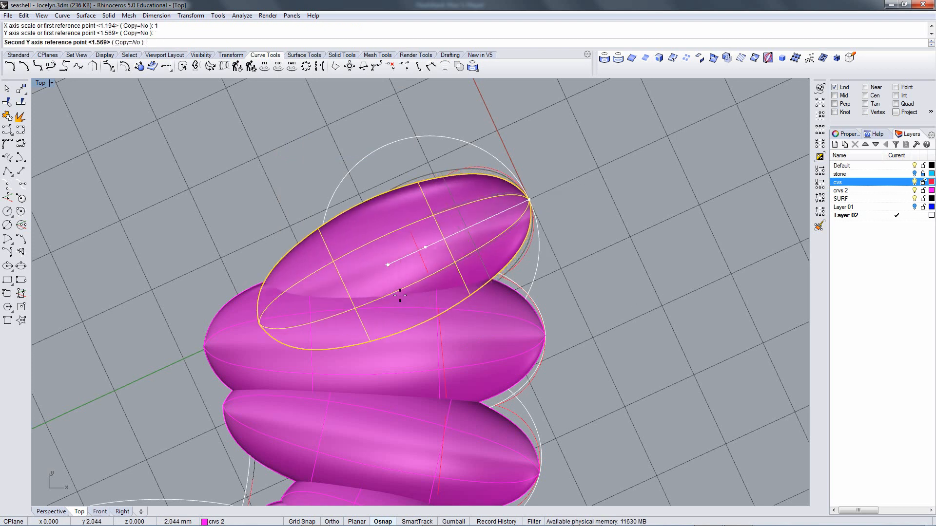
click(388, 306)
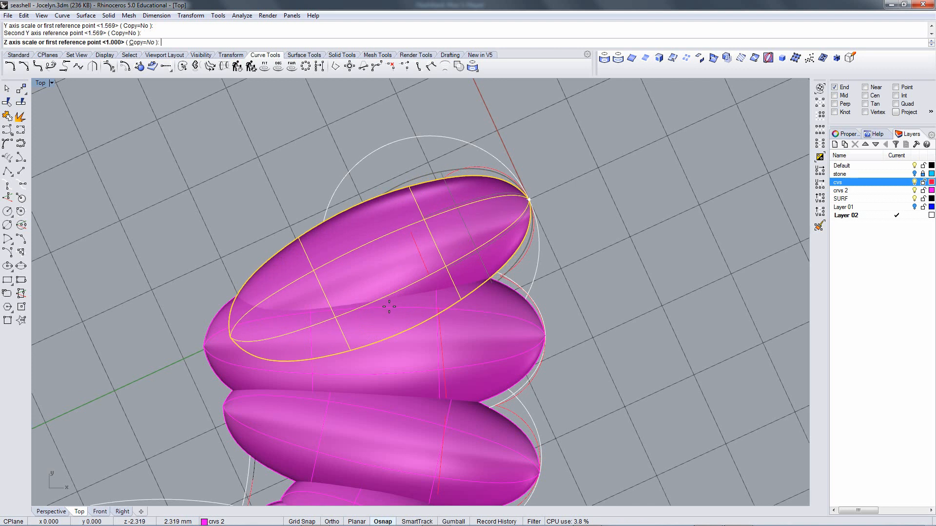
key(Return)
scroll(604, 312, down, 4)
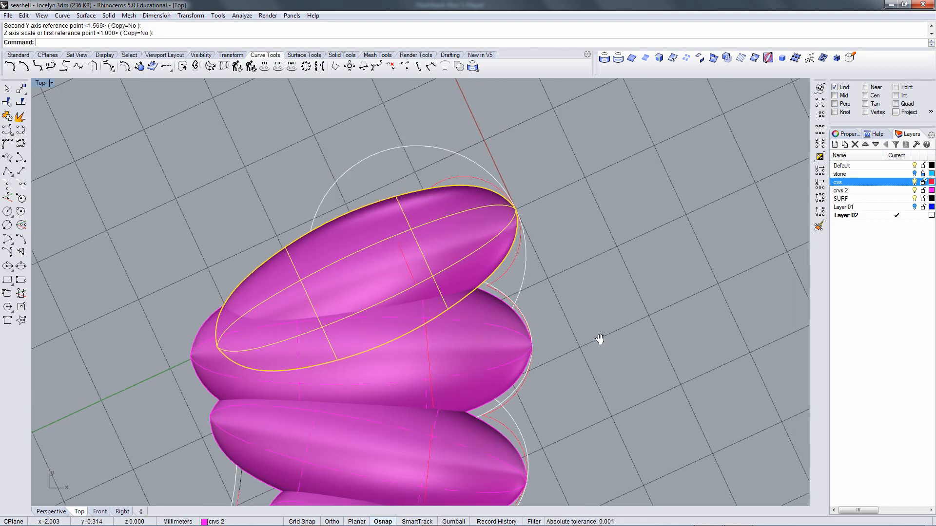
ctrl+right_drag(605, 284, 598, 313)
right_drag(597, 313, 610, 266)
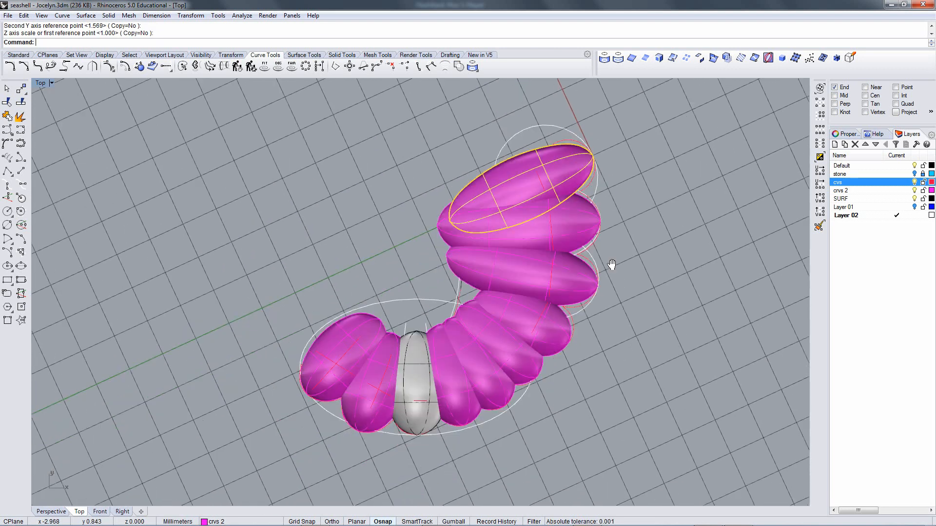
Nudge the stone on the shell's inner curve by about 0.022, accepting the history warning.
ctrl+right_drag(573, 292, 525, 286)
mouse_move(526, 286)
right_down()
mouse_move(545, 266)
mouse_move(526, 270)
right_up()
click(527, 277)
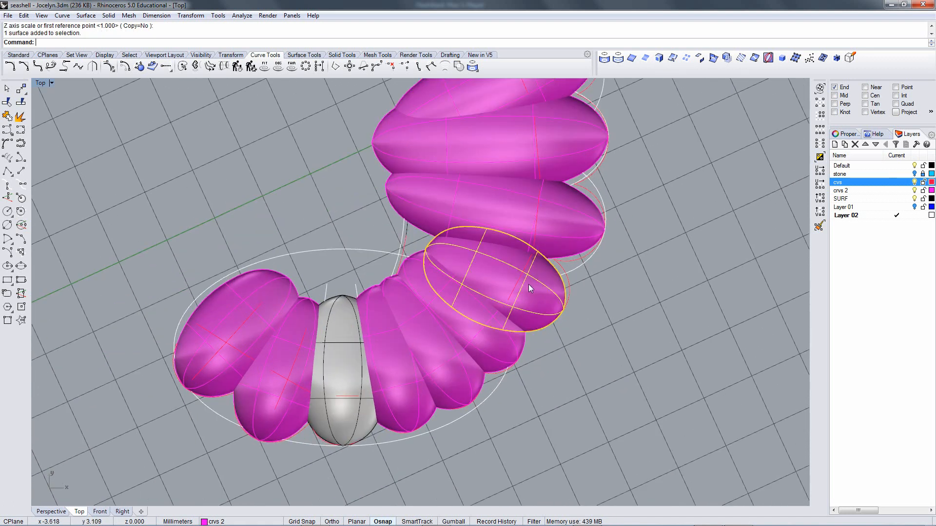
scroll(523, 291, up, 2)
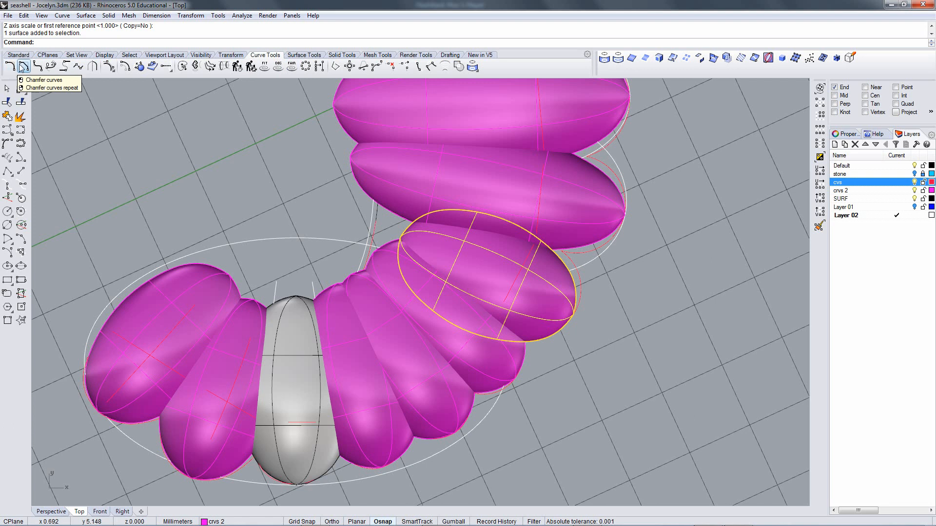
click(227, 55)
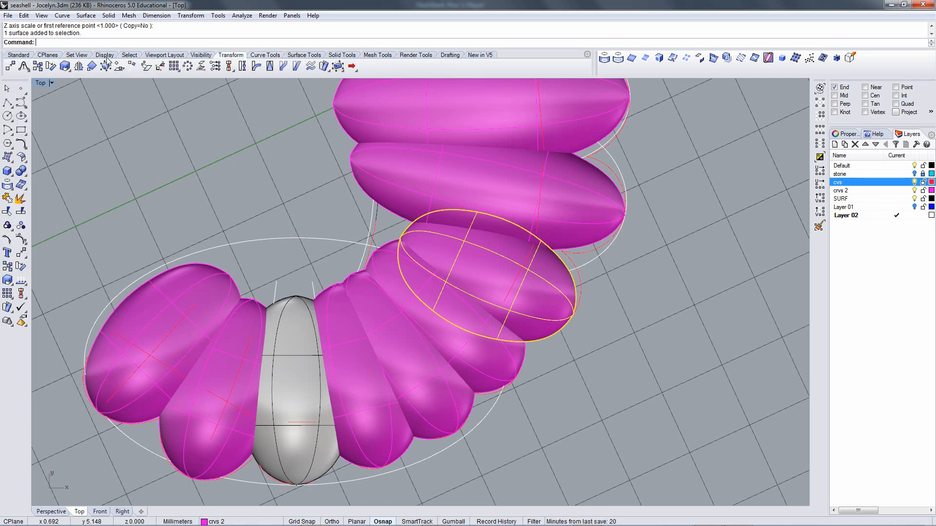
click(51, 67)
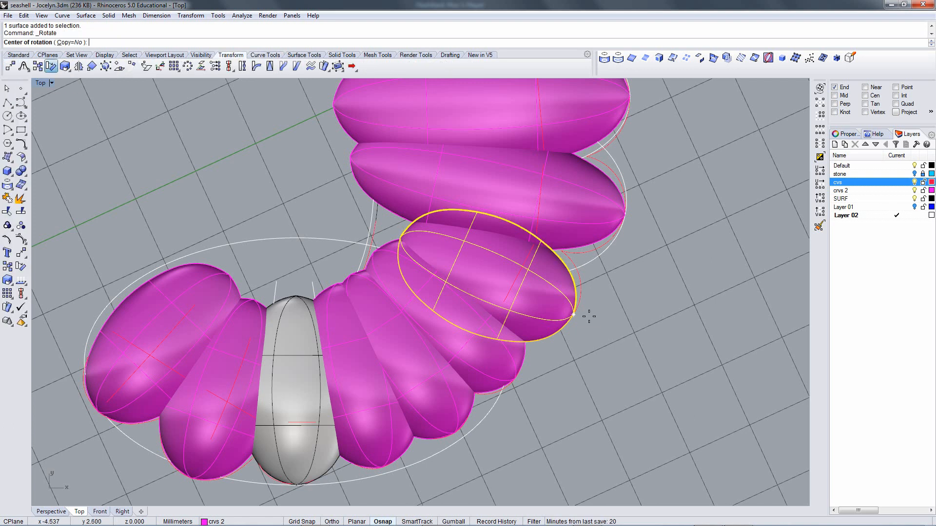
key(Escape)
text(m)
key(Return)
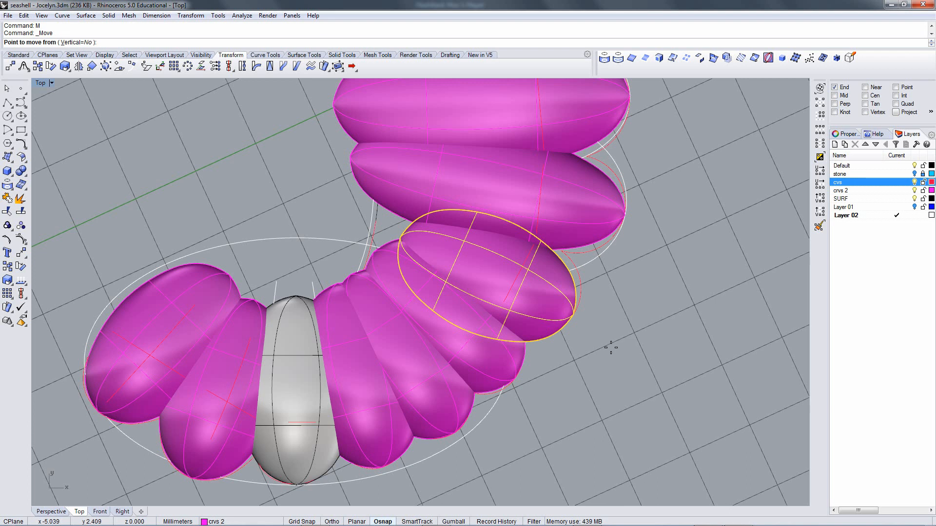
click(611, 347)
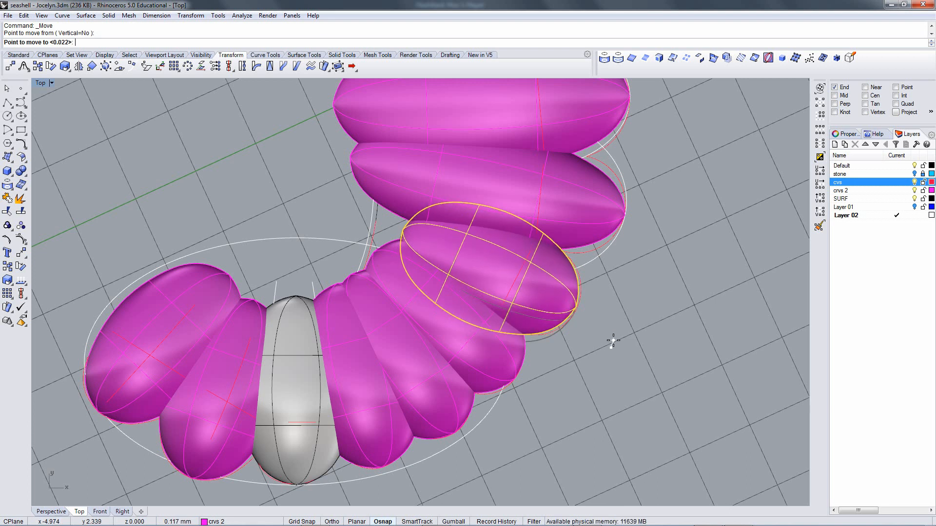
click(613, 341)
click(465, 291)
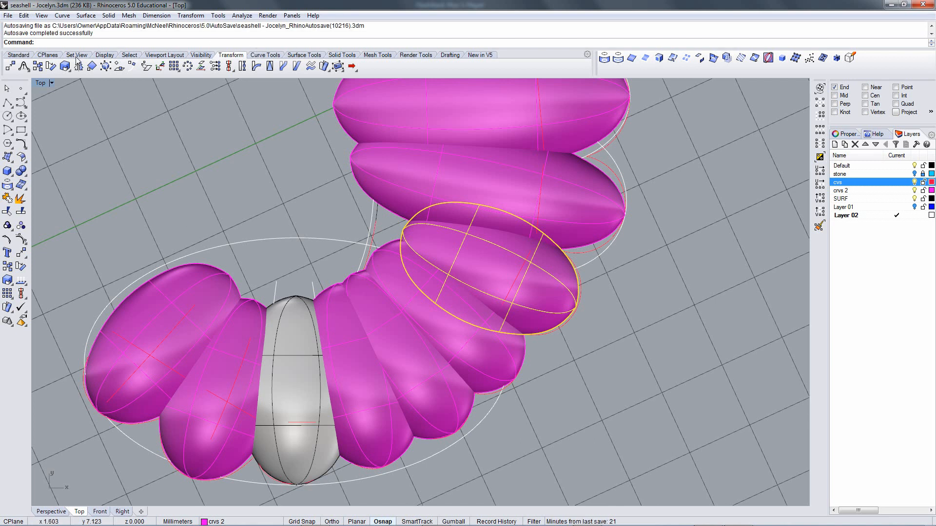
Draw a diameter ellipse on the moved stone and set the CPlane to it.
click(265, 55)
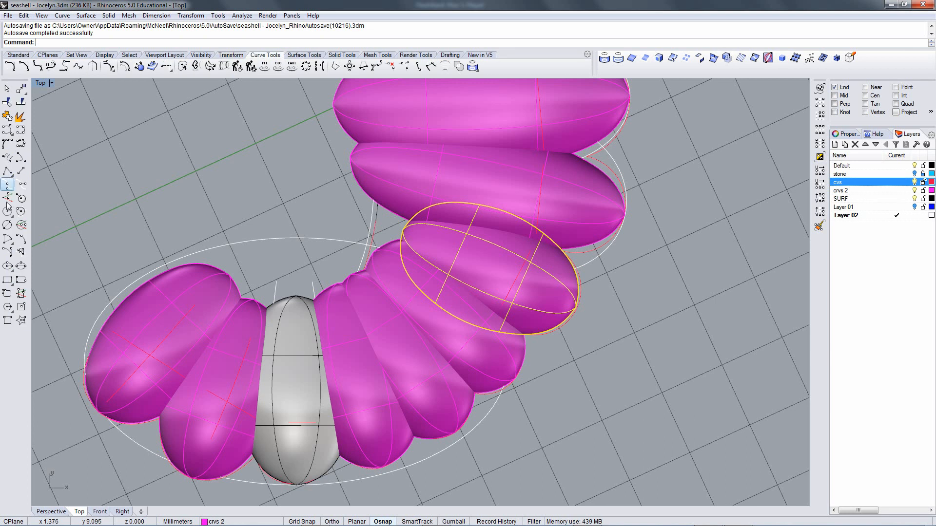
click(21, 266)
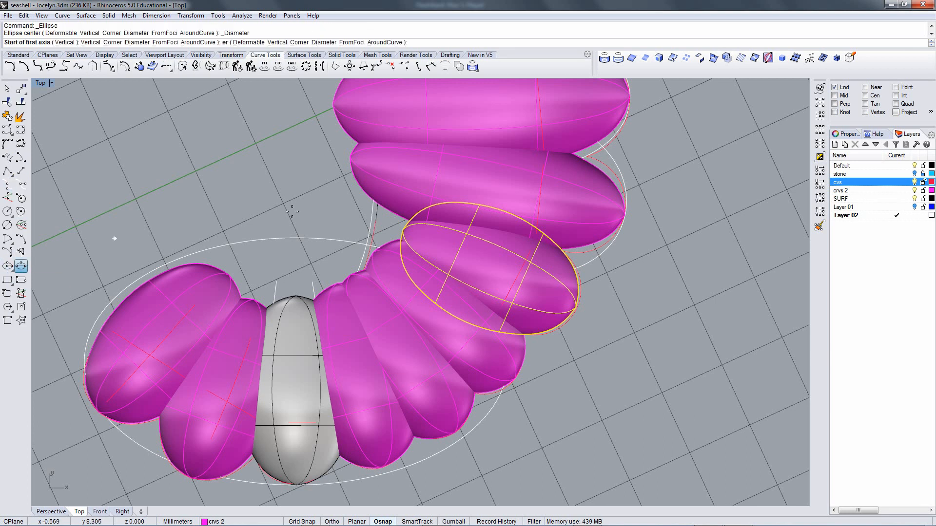
click(402, 228)
click(578, 306)
click(588, 264)
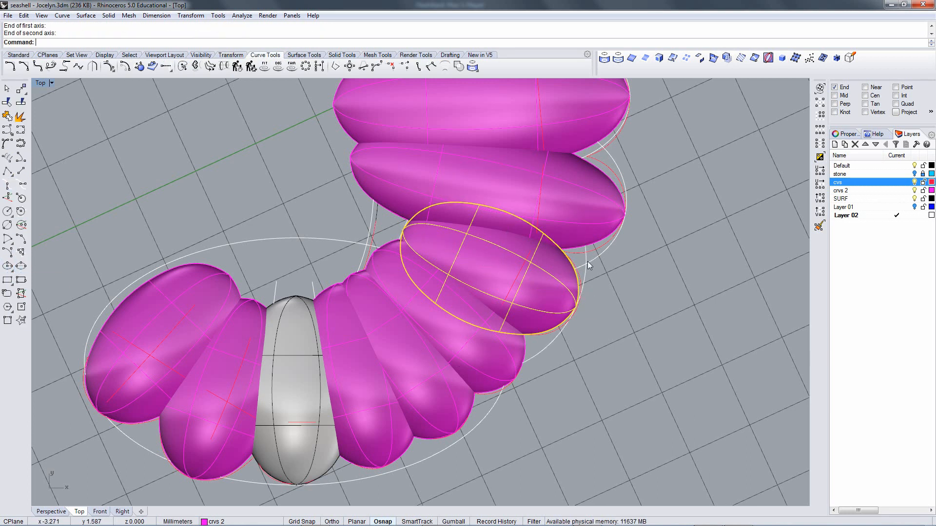
click(394, 282)
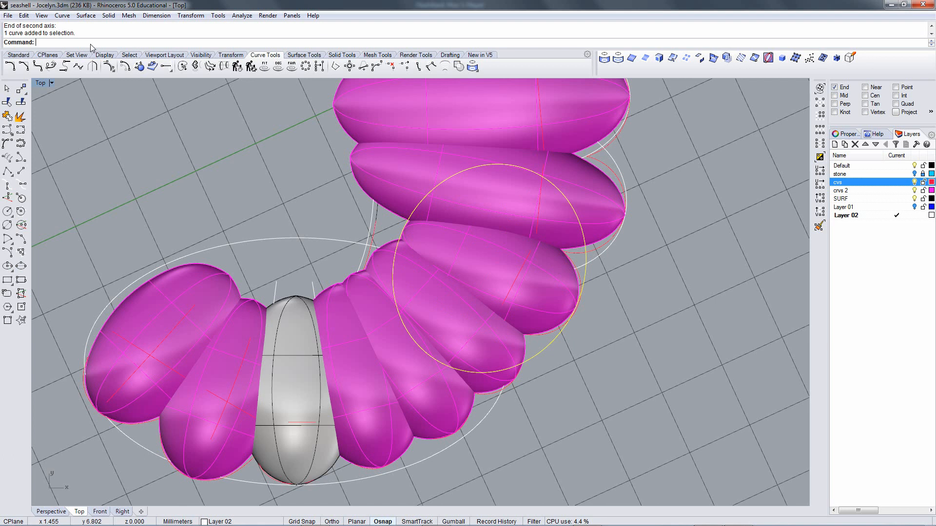
click(47, 54)
click(37, 67)
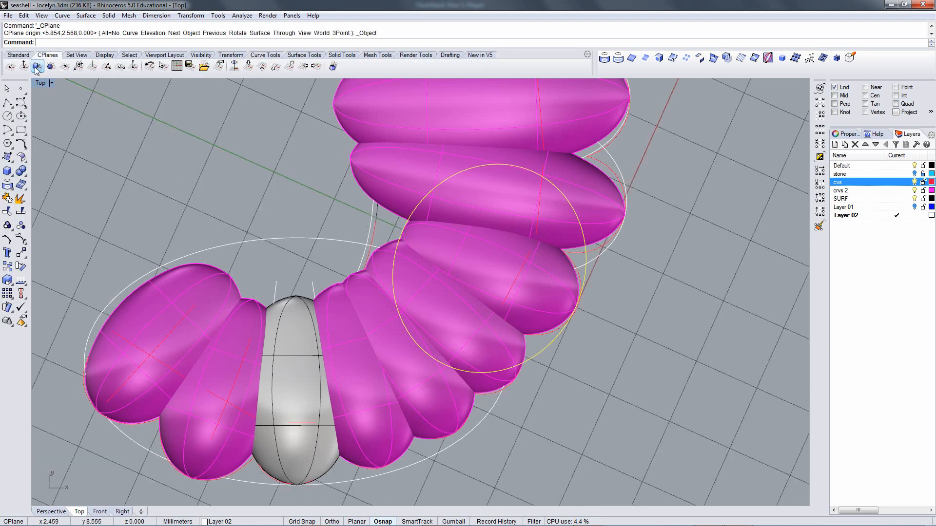
ScaleNU the stone with X 1, Y 1.509 and Z 1.
click(491, 270)
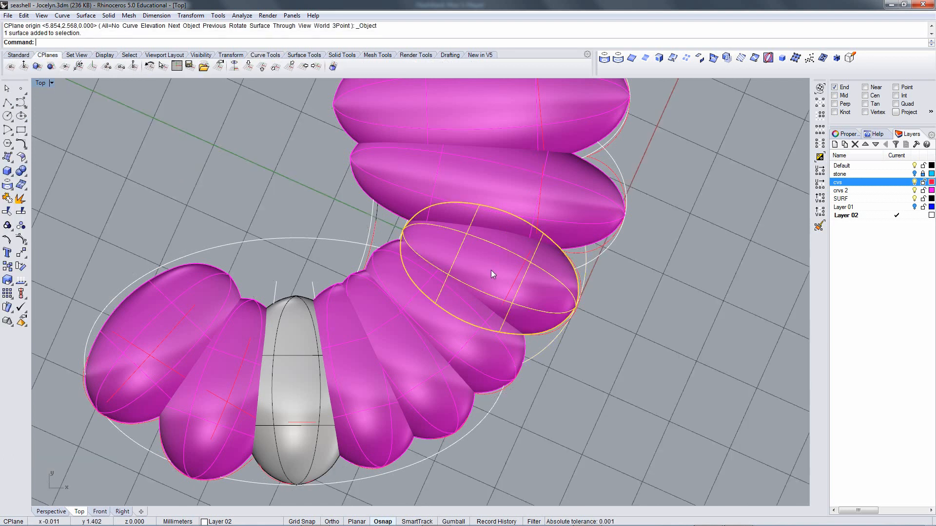
right_click(352, 40)
click(436, 163)
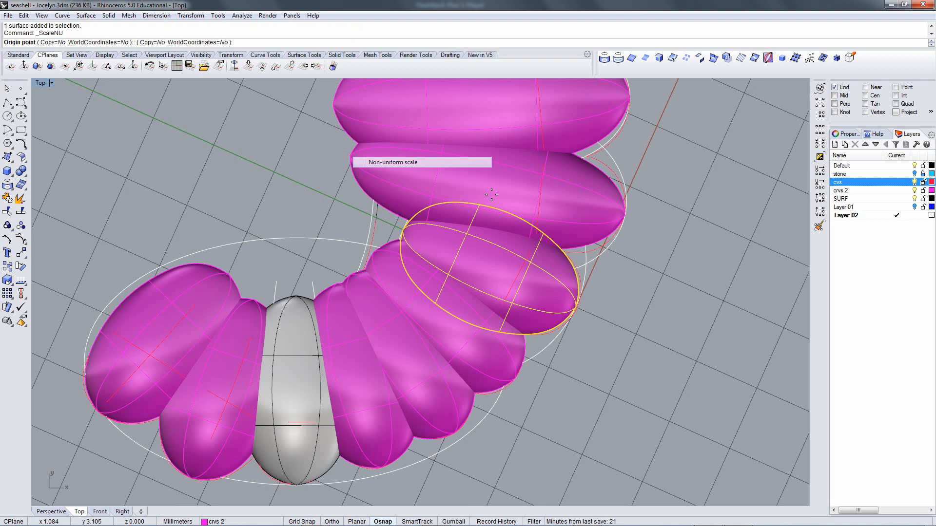
click(577, 308)
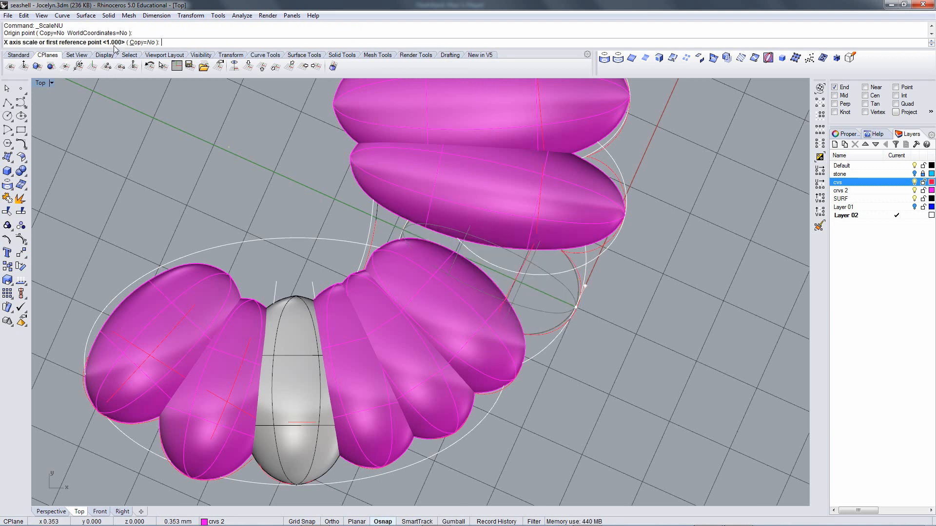
key(Return)
click(328, 204)
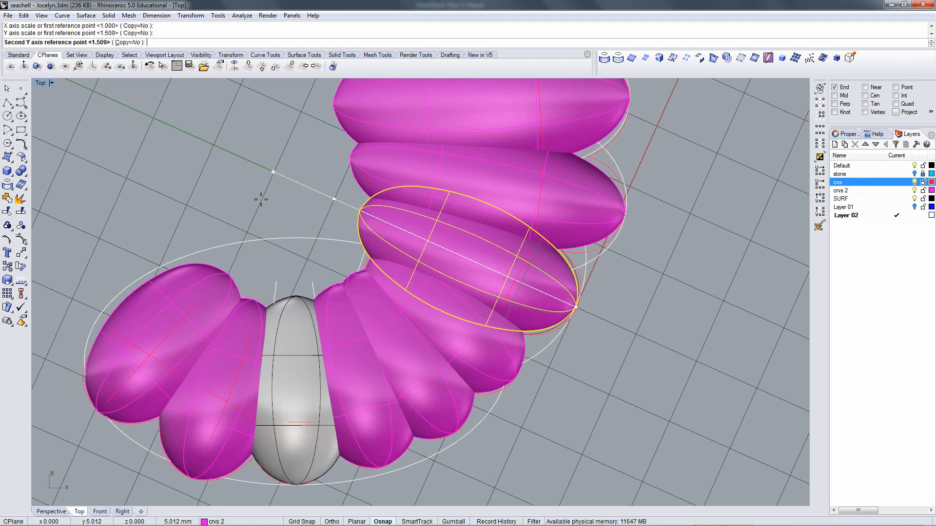
key(Return)
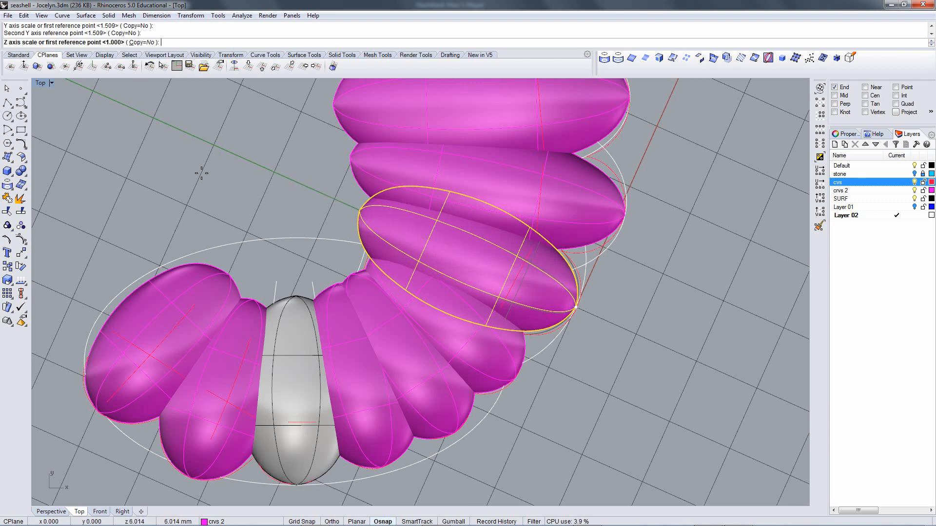
key(Return)
Clear the selection and select the adjacent stone.
click(573, 412)
right_drag(538, 371, 599, 337)
click(565, 341)
scroll(573, 335, up, 3)
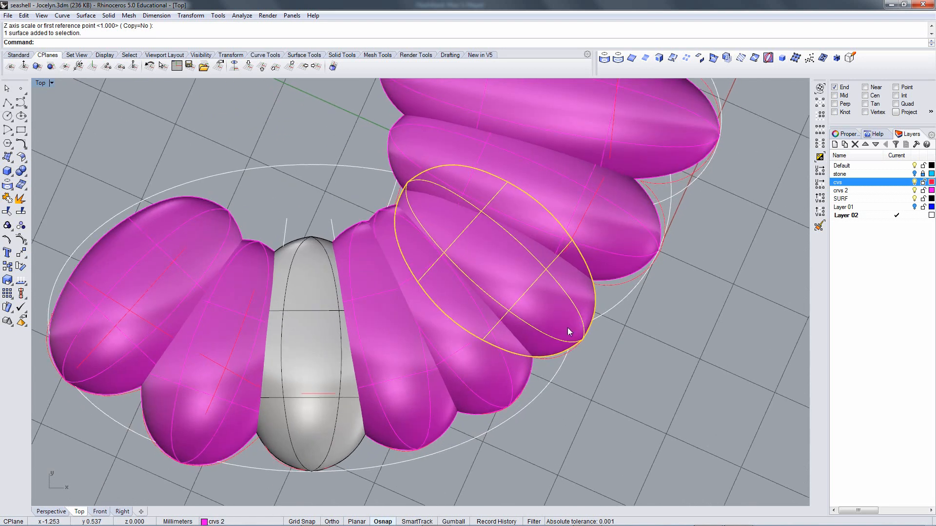
Shift the next magenta stone a further 0.117 along the shell, closer to its neighbours.
scroll(551, 323, down, 3)
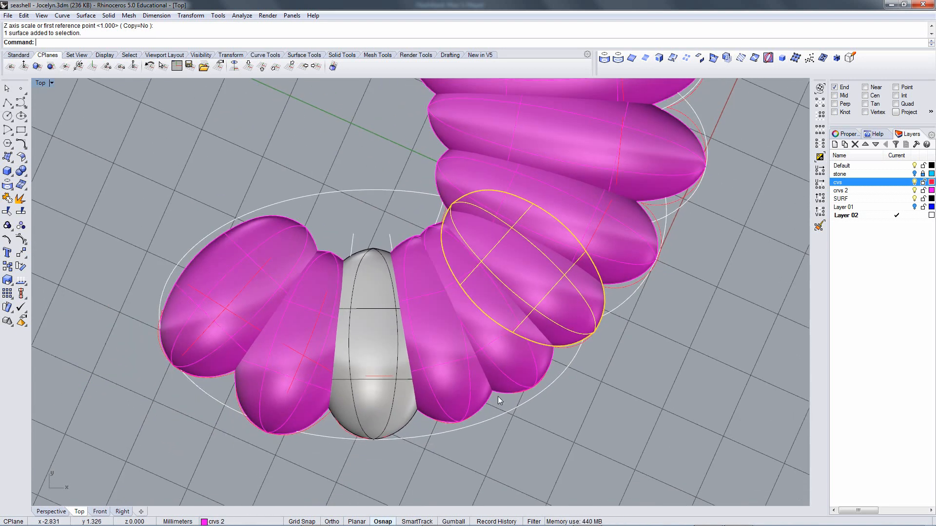
click(639, 396)
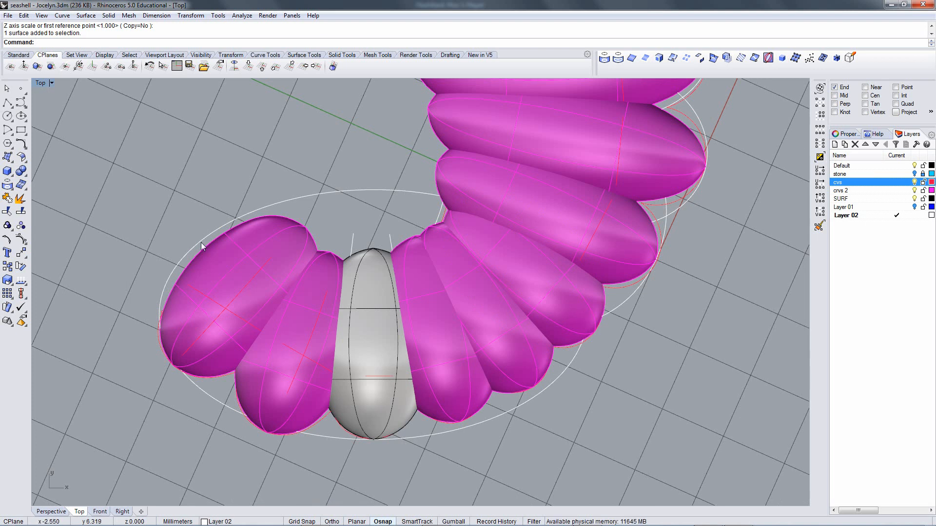
click(566, 312)
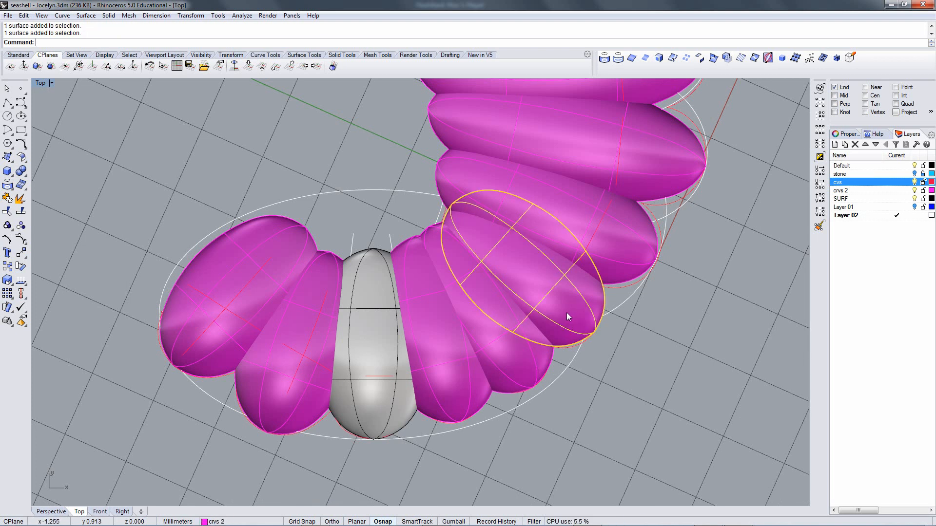
scroll(587, 292, up, 3)
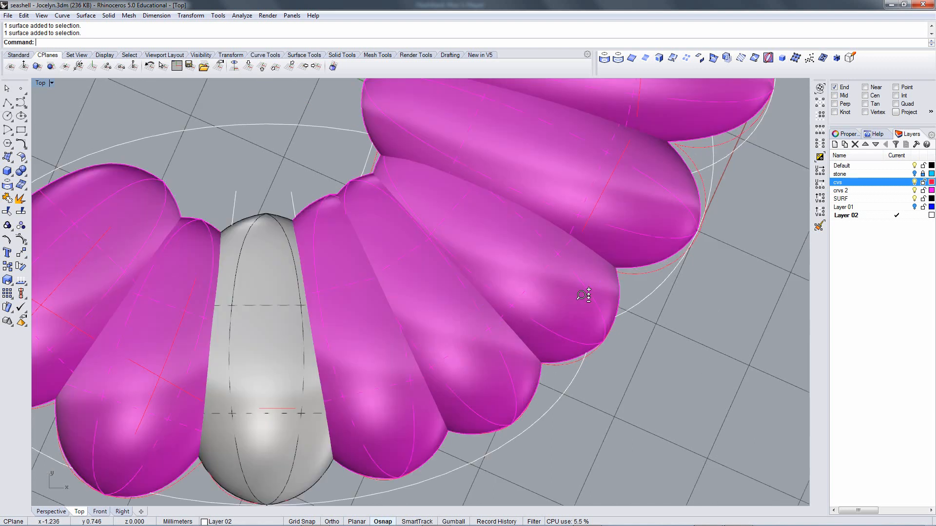
right_click(686, 333)
click(691, 332)
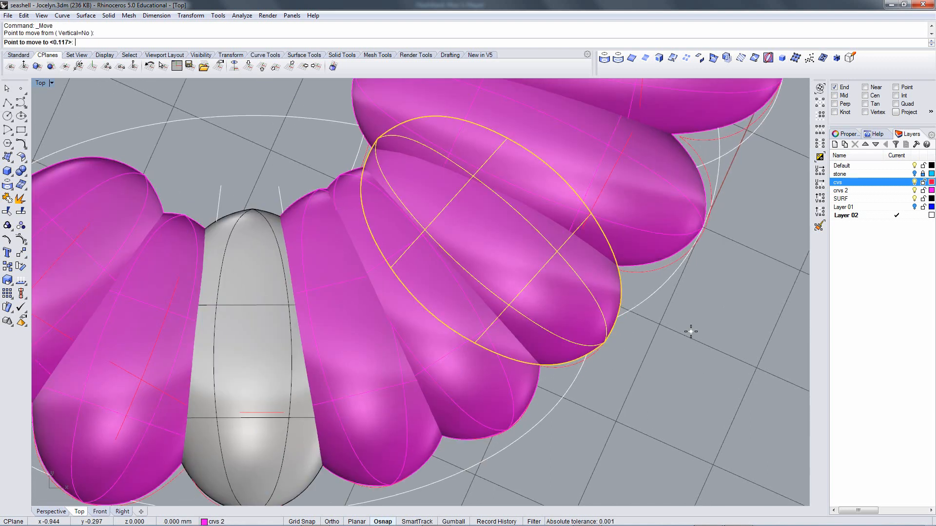
click(689, 335)
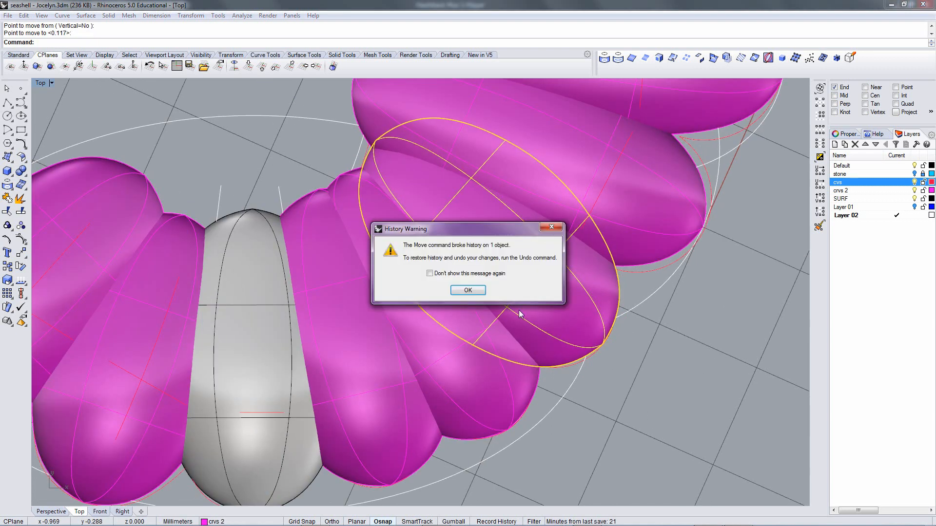
click(467, 291)
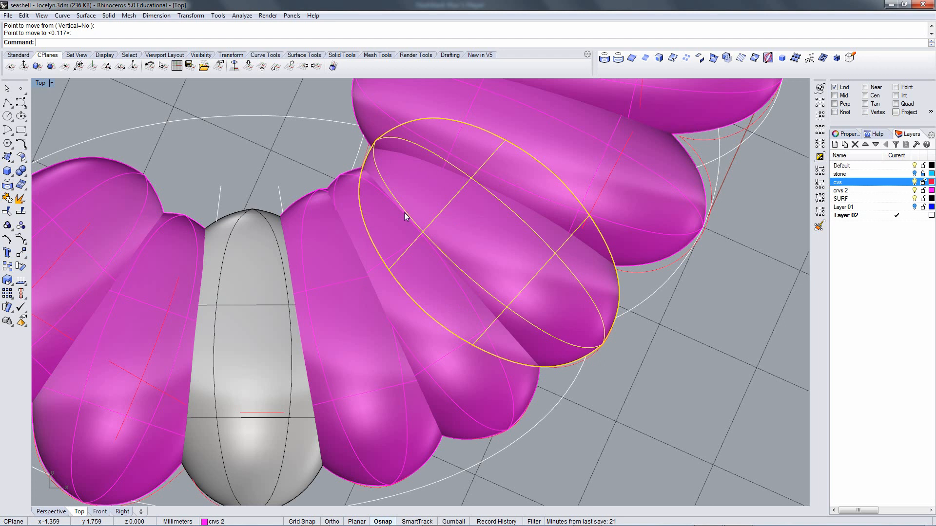
Rotate the shell segment about its tip to a new reference angle, then select it.
click(231, 54)
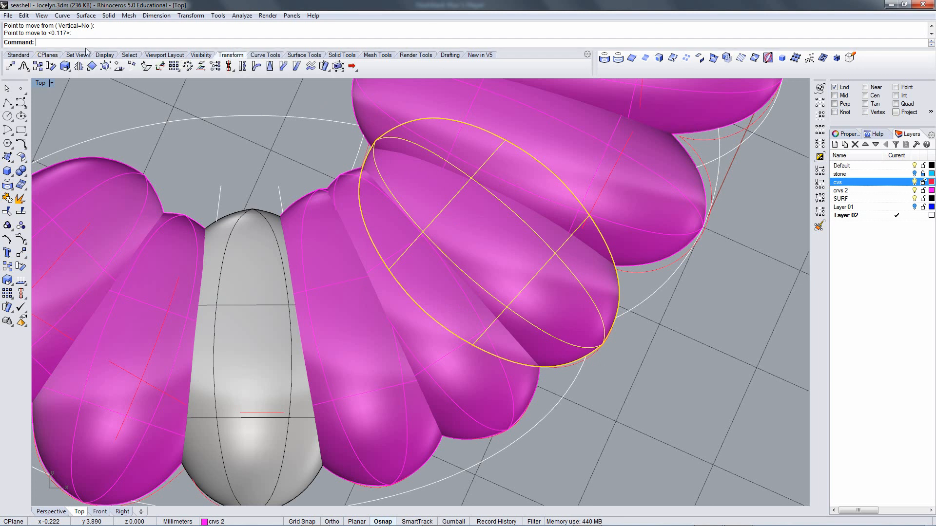
click(51, 66)
click(603, 344)
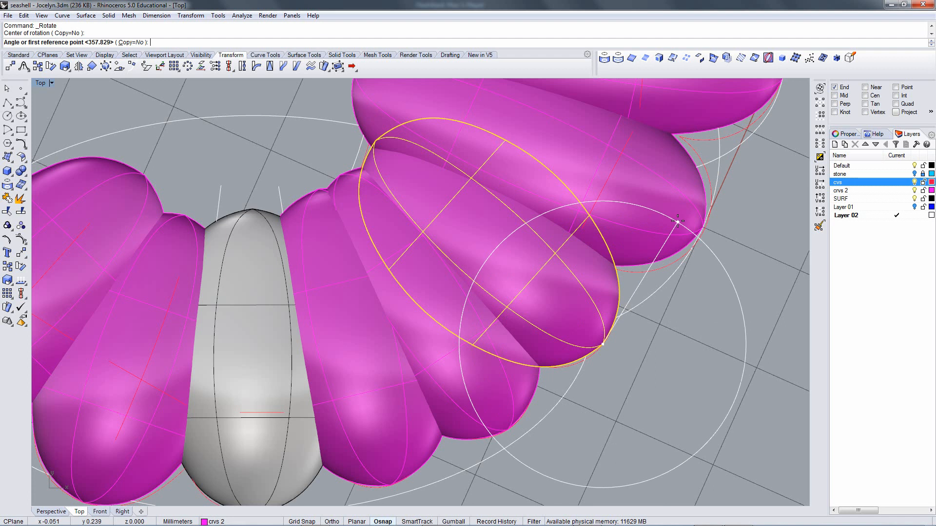
click(706, 159)
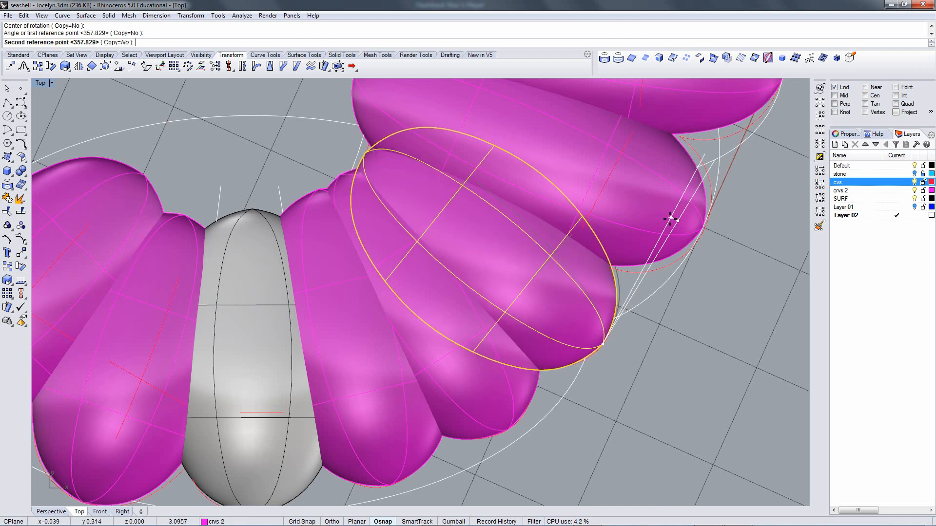
click(673, 220)
right_click(668, 221)
mouse_move(622, 244)
right_down()
mouse_move(613, 264)
mouse_move(613, 244)
right_up()
scroll(613, 244, down, 5)
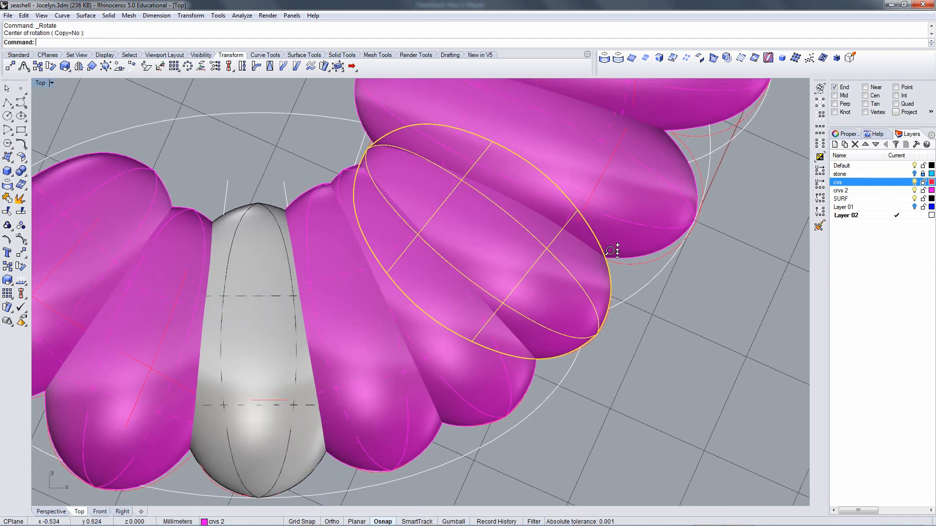
key(Escape)
right_drag(599, 323, 567, 349)
click(518, 279)
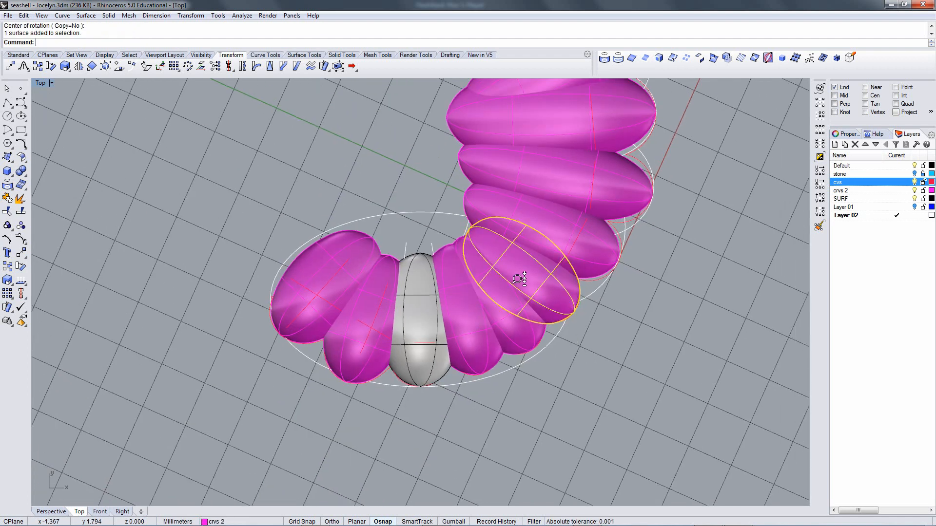
scroll(517, 282, up, 1)
click(257, 55)
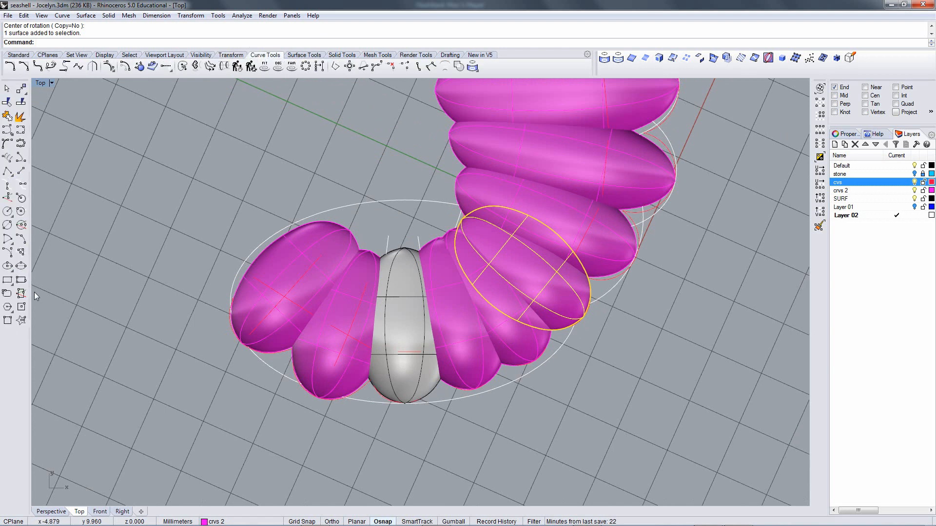
Draw an ellipse by diameter spanning the rotated segment's two end points.
click(21, 266)
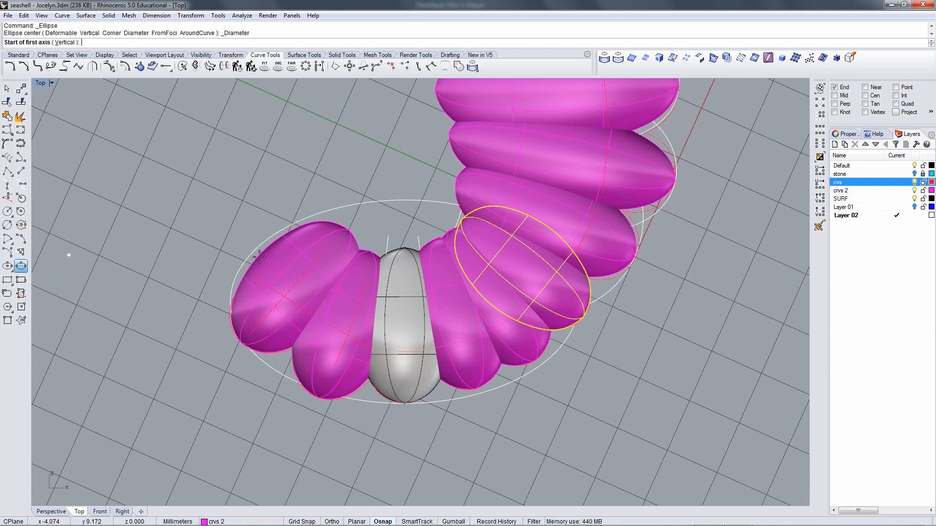
click(584, 316)
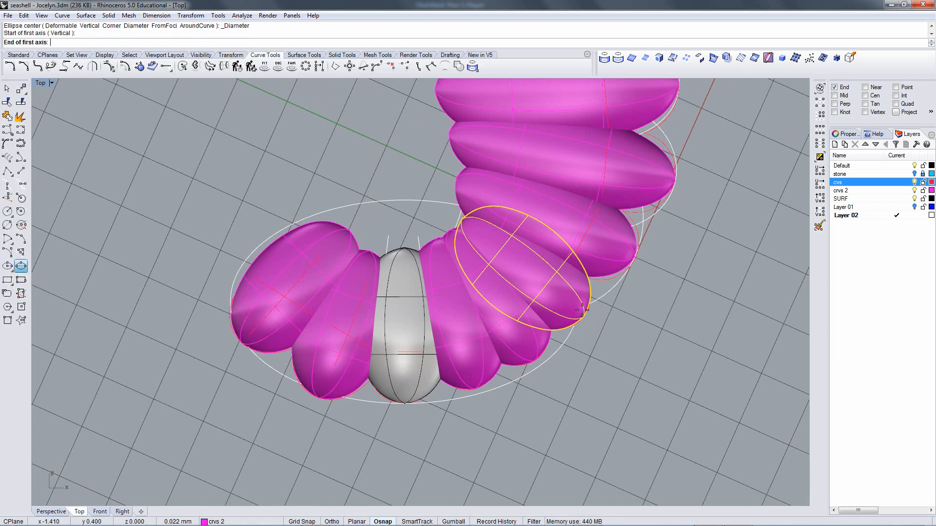
click(459, 220)
click(385, 252)
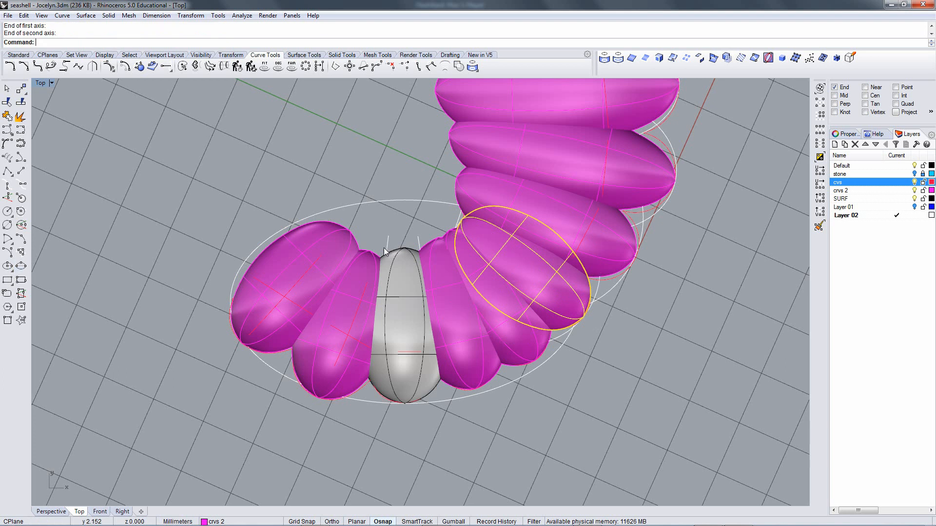
Align the construction plane to the new circle using Set CPlane to object.
click(558, 340)
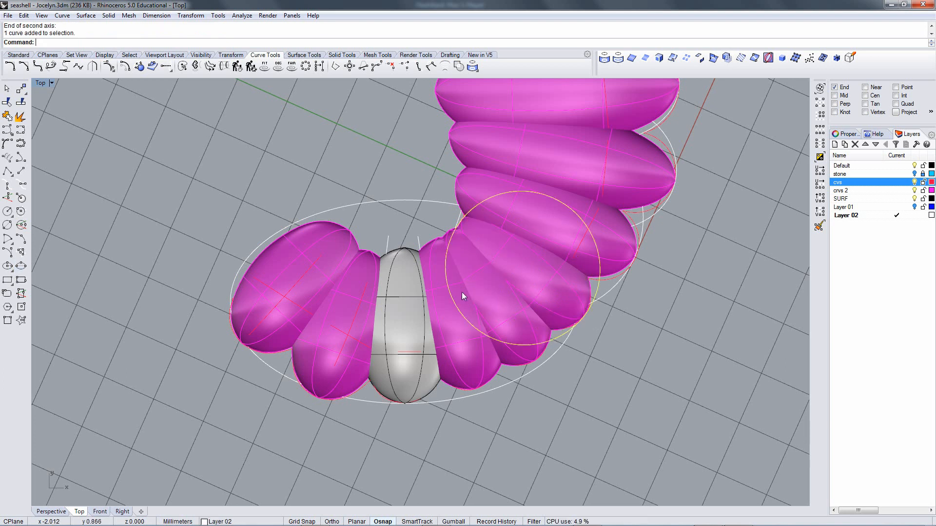
right_click(347, 44)
click(390, 162)
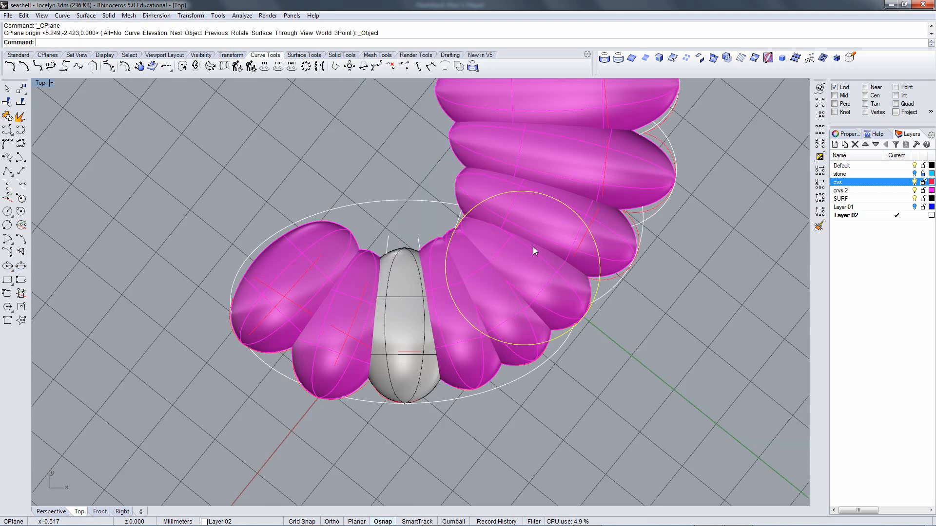
click(529, 265)
scroll(522, 251, up, 3)
right_drag(516, 241, 529, 271)
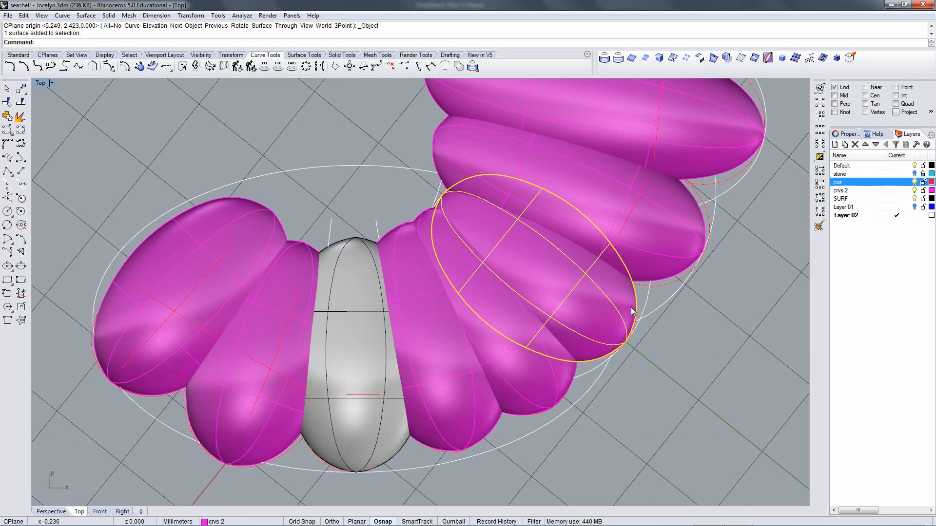
click(647, 310)
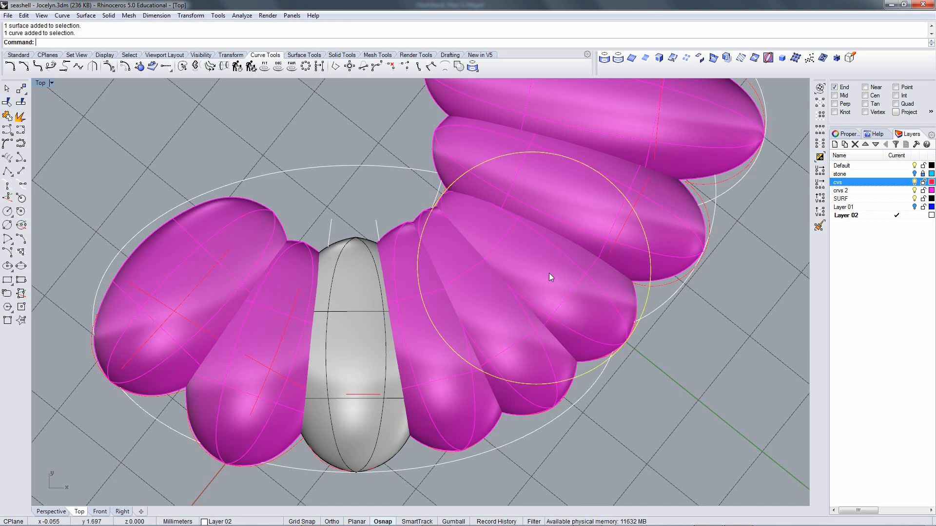
click(569, 296)
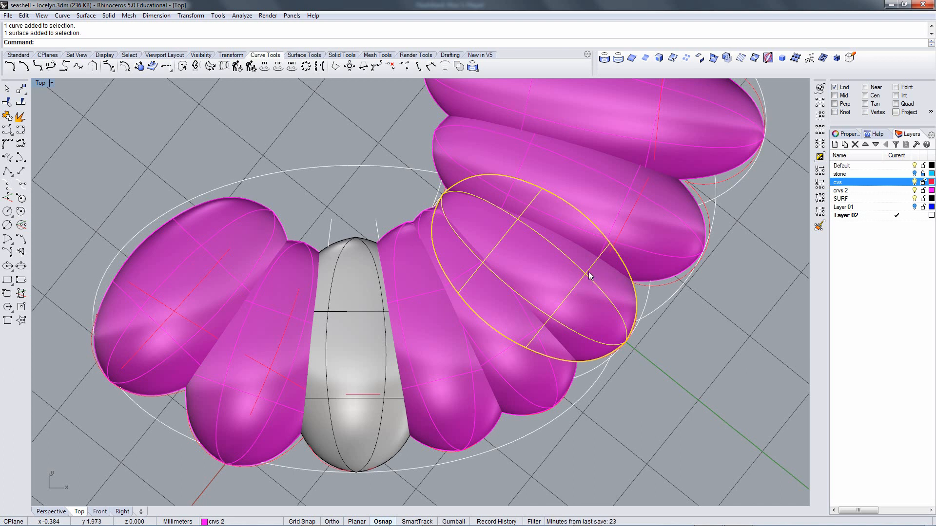
Align the construction plane to the circle with Set CPlane to object.
right_drag(574, 307, 591, 284)
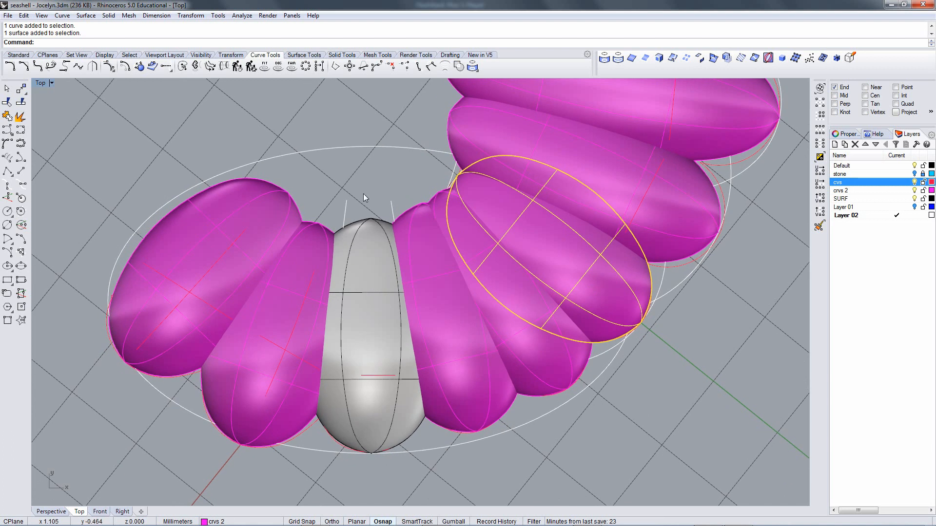
click(661, 286)
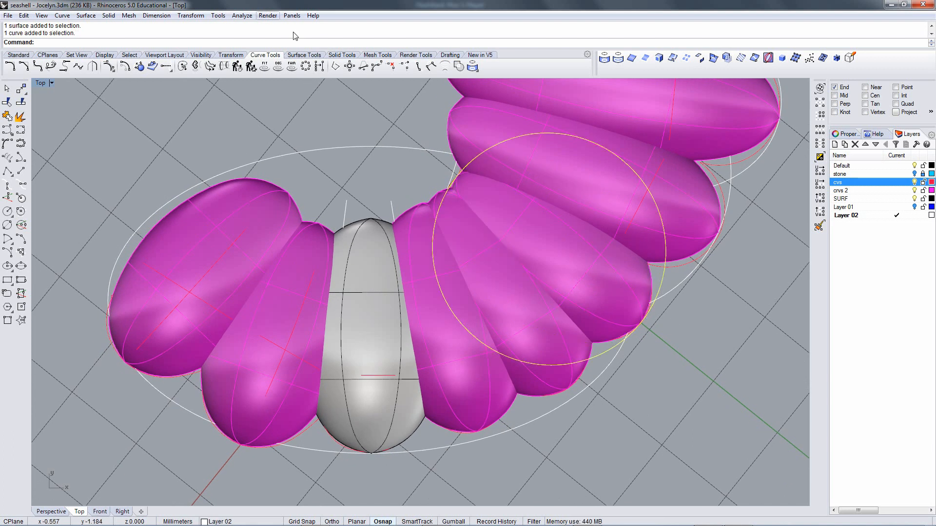
right_click(316, 44)
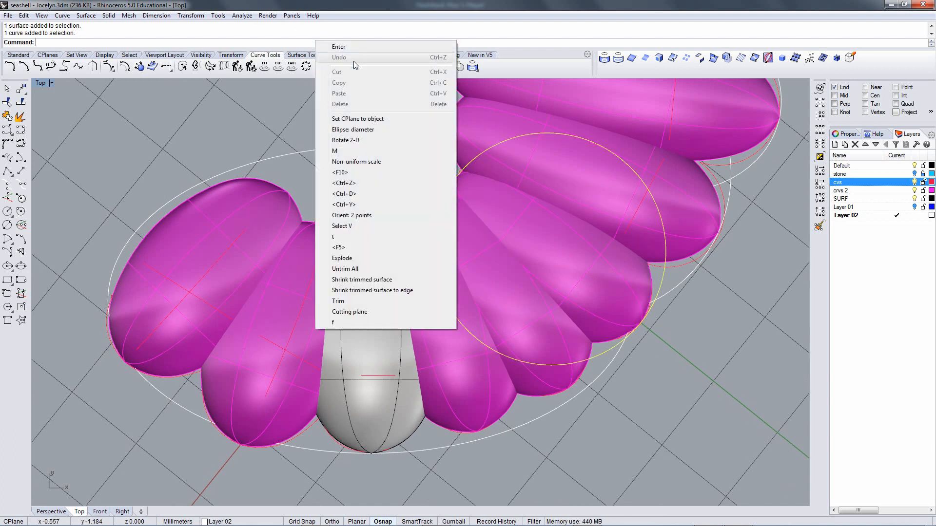
click(365, 120)
Try a non-uniform scale of the tilted segment from its tip at Y 1.251, then cancel.
click(631, 303)
right_drag(598, 291, 534, 291)
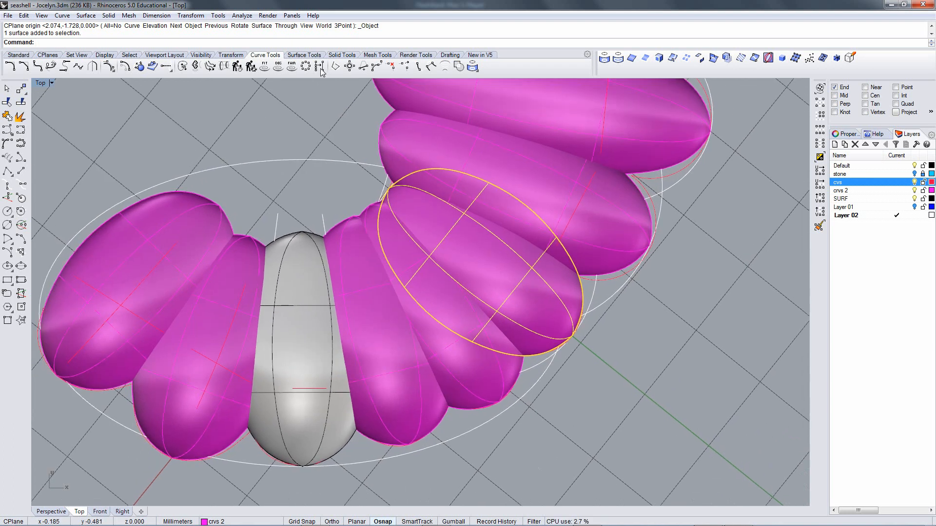
right_click(311, 43)
click(371, 165)
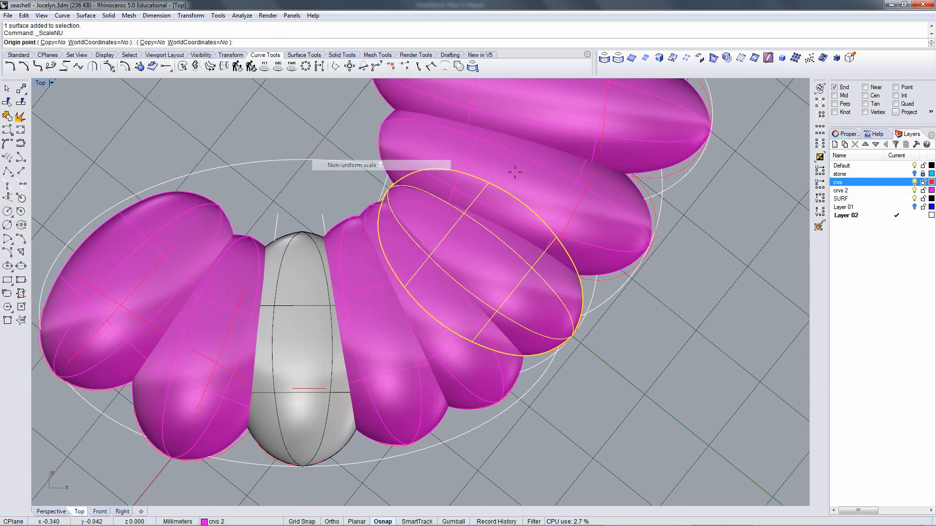
click(573, 336)
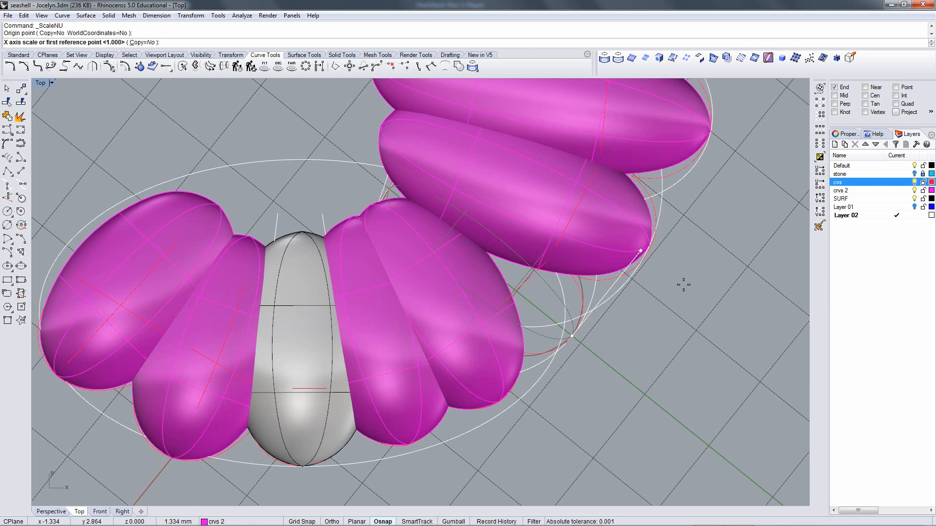
key(Return)
click(331, 143)
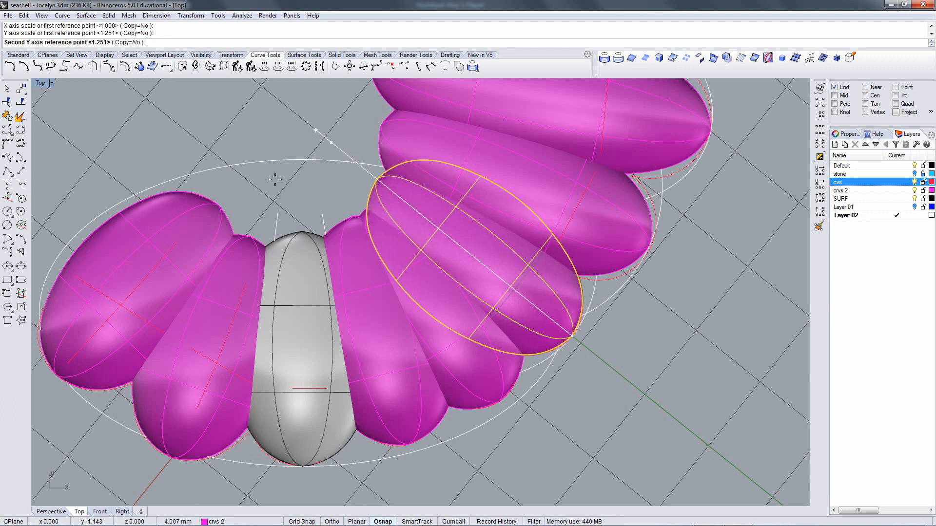
key(Return)
key(Escape)
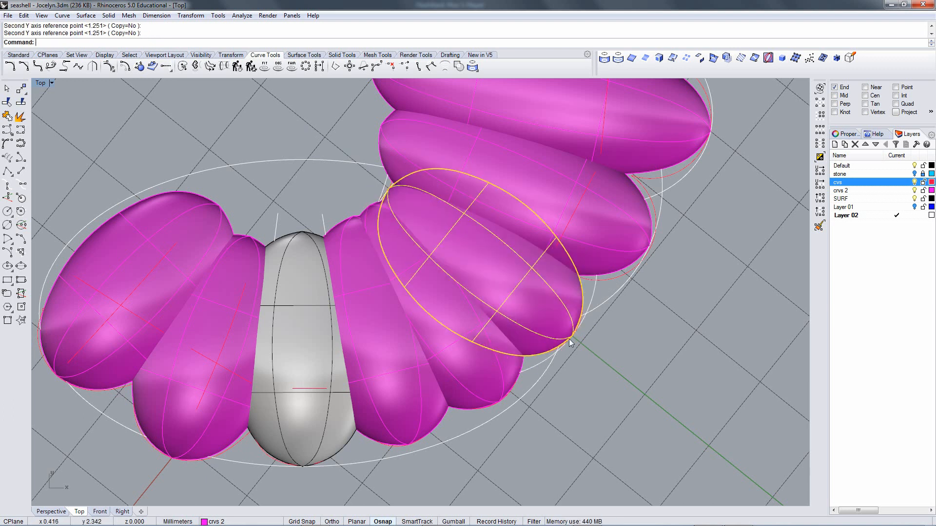
Non-uniformly scale the segment from its tip along Y by two reference points, X and Z at 1.
key(Return)
click(571, 336)
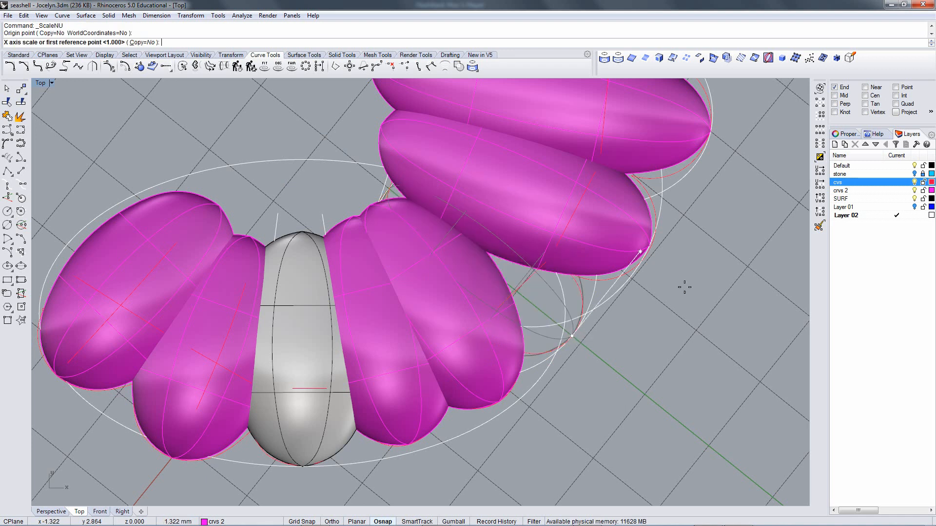
key(Return)
click(307, 123)
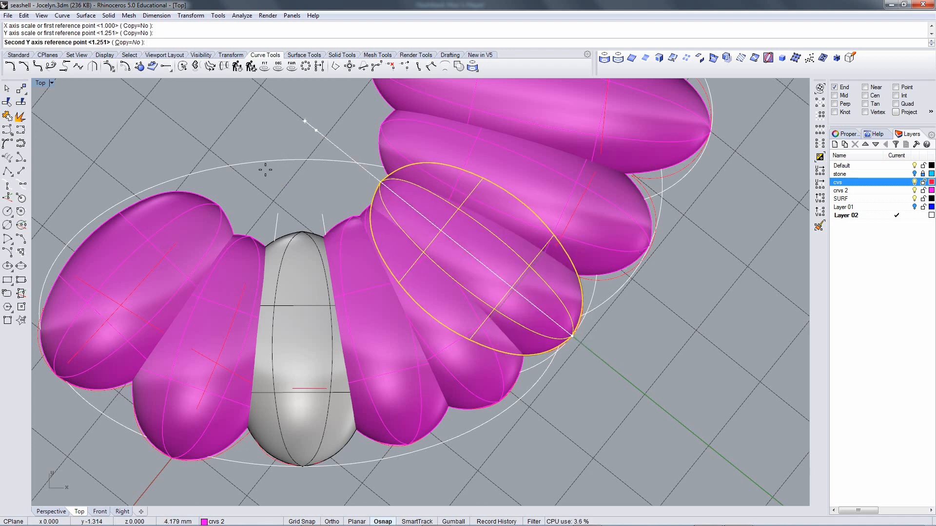
click(265, 169)
key(Return)
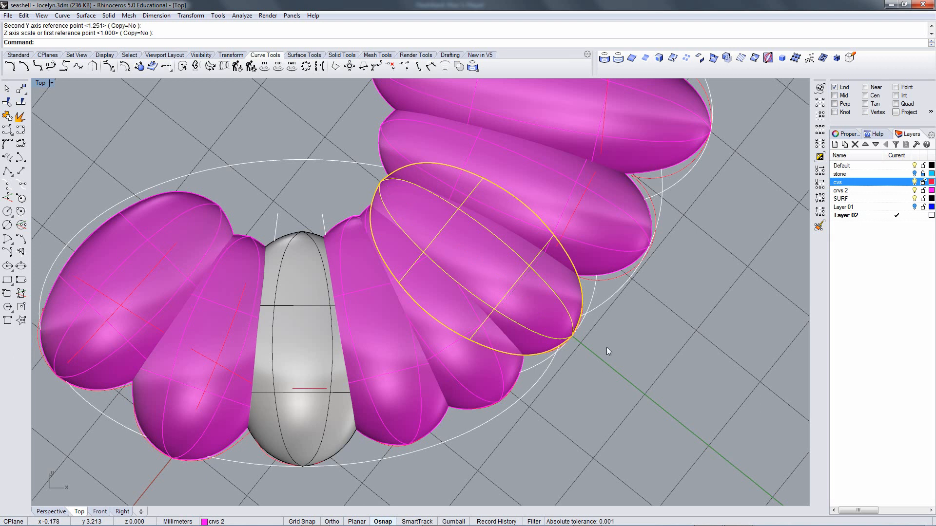
click(601, 351)
Frame the shell and switch the Top viewport to Wireframe, selecting the white circle.
scroll(549, 286, down, 7)
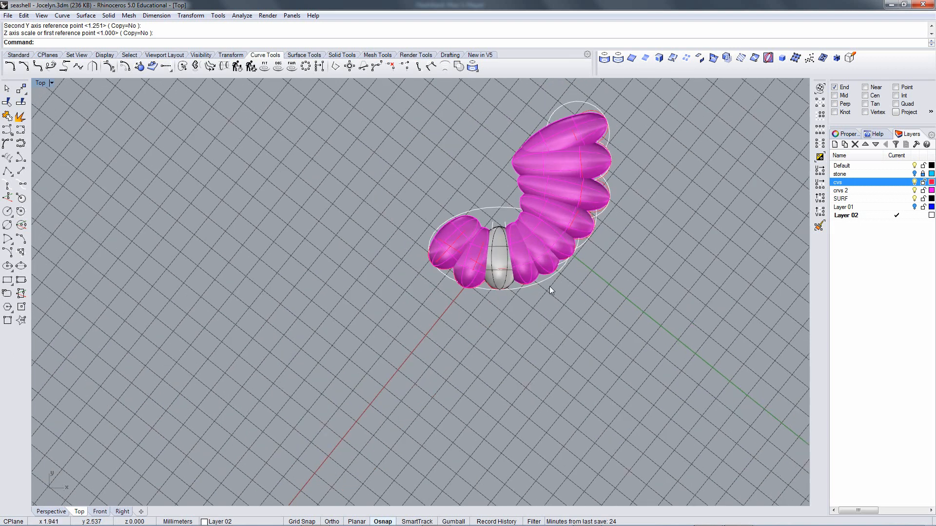
right_drag(548, 286, 578, 324)
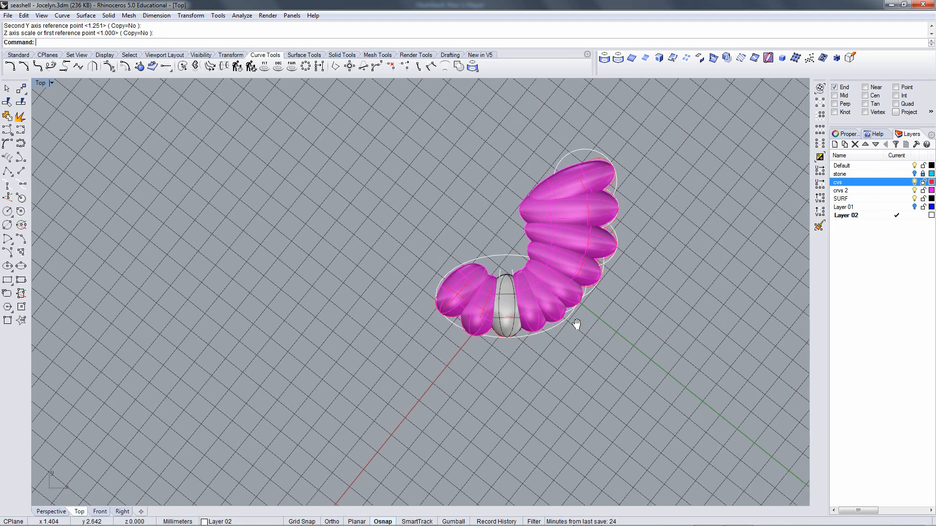
scroll(542, 327, up, 2)
scroll(564, 209, up, 2)
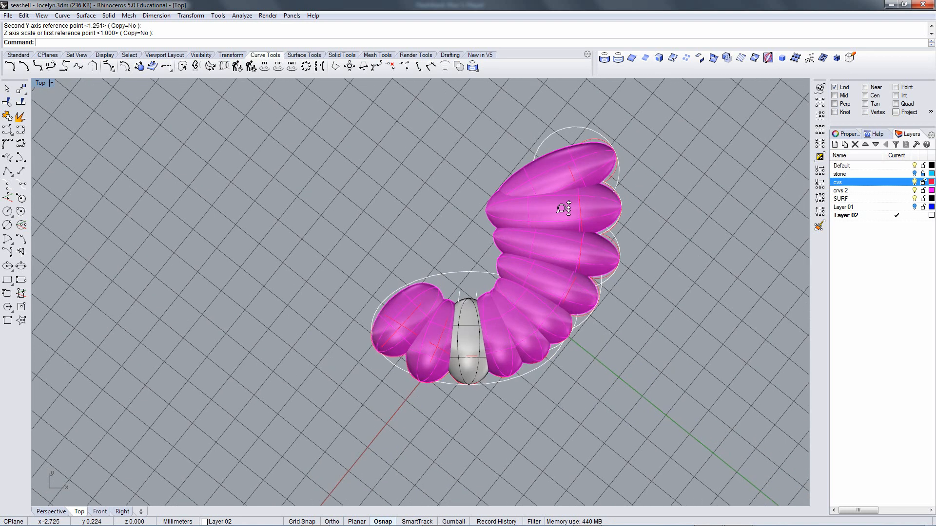
scroll(564, 209, up, 3)
right_drag(493, 215, 504, 203)
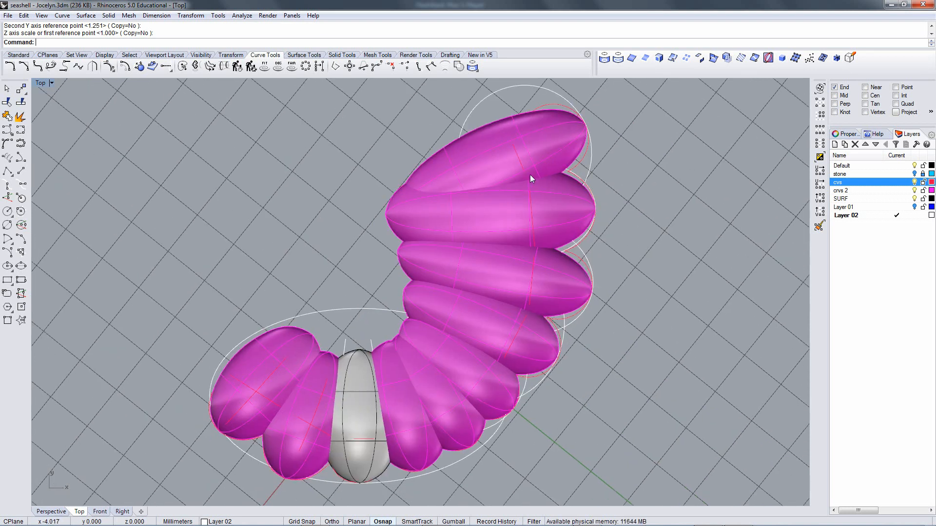
scroll(536, 163, up, 5)
click(539, 246)
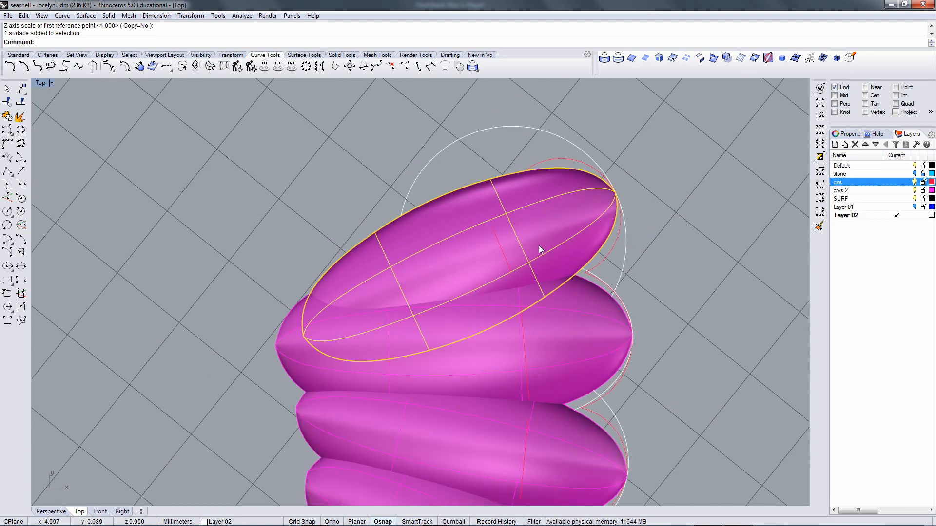
key(ctrl+alt+w)
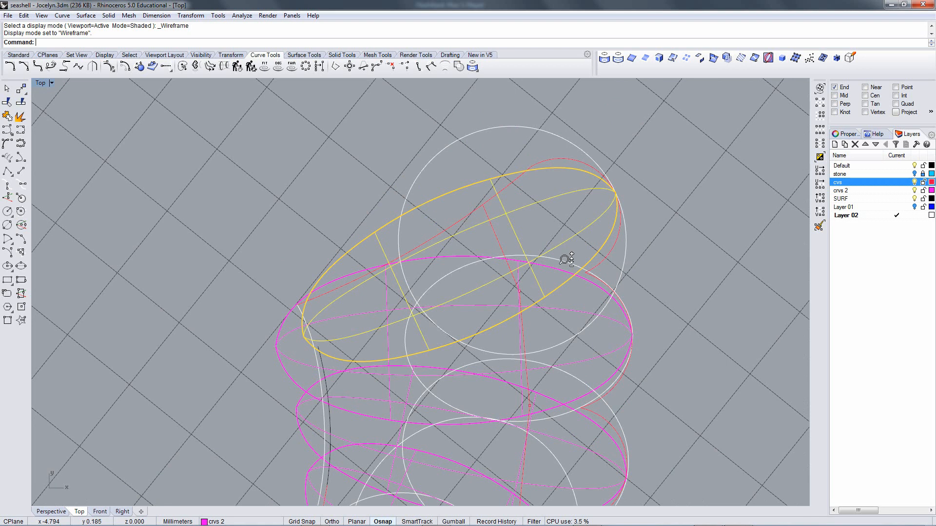
scroll(564, 256, down, 3)
click(616, 250)
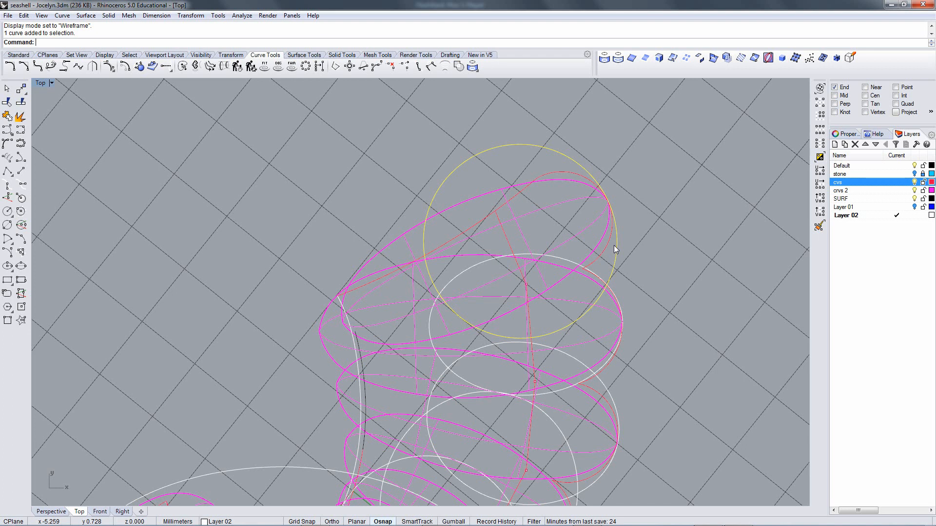
Align the construction plane to the top pink ellipse surface with Set CPlane to object.
right_click(413, 42)
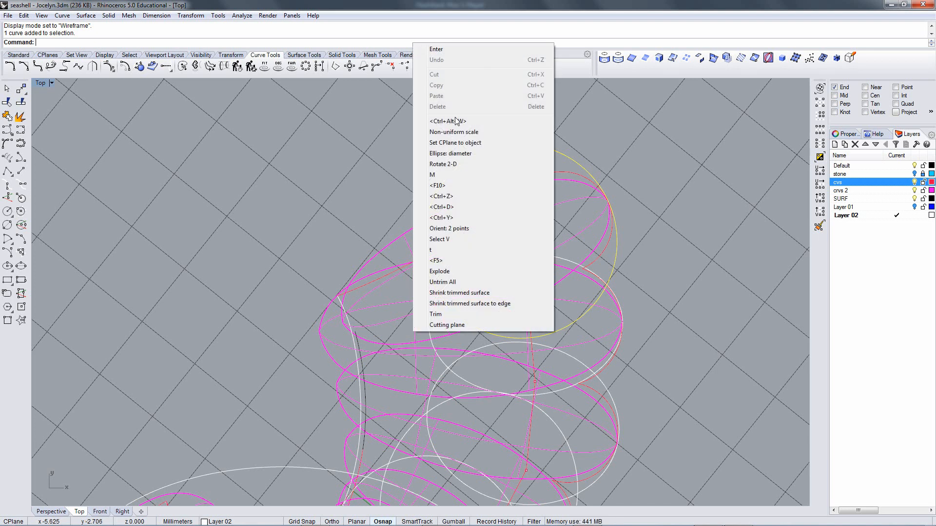
click(462, 143)
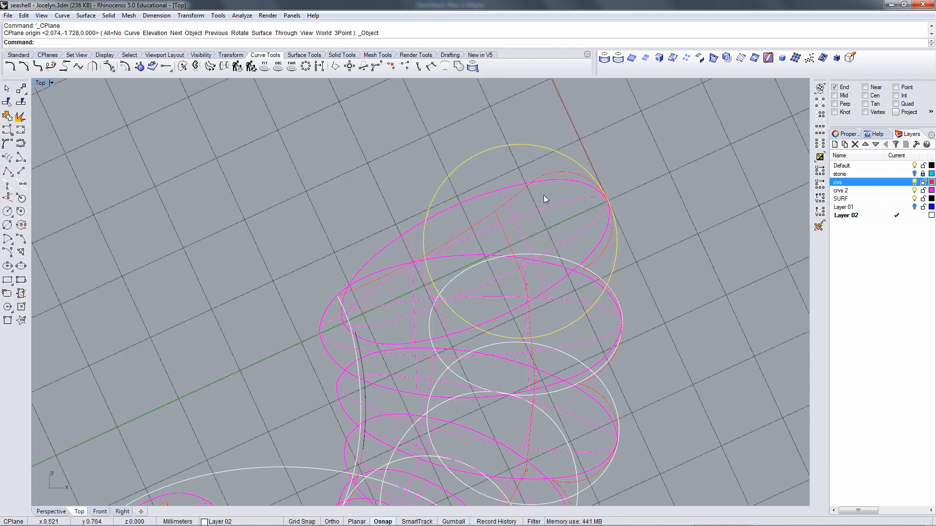
click(527, 214)
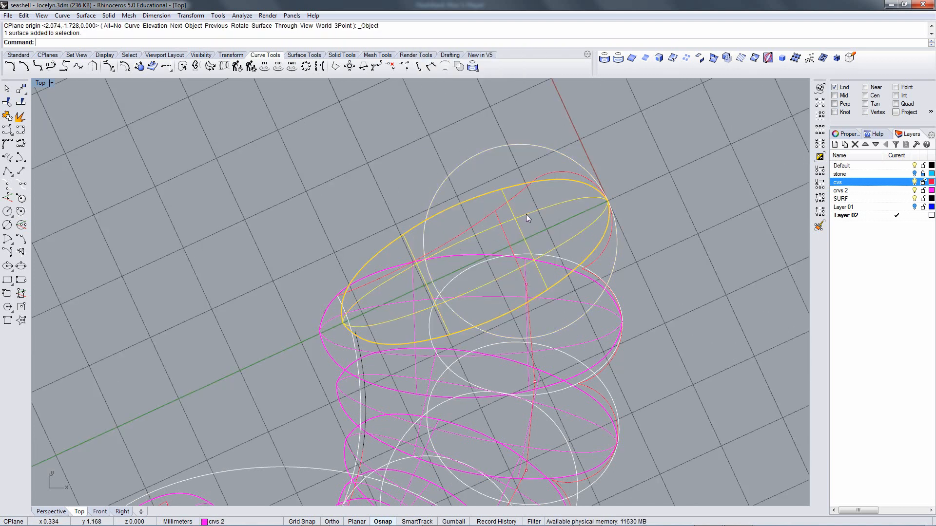
Turn on the surface's control points with F10 and tear off the Select Points toolbar.
key(F10)
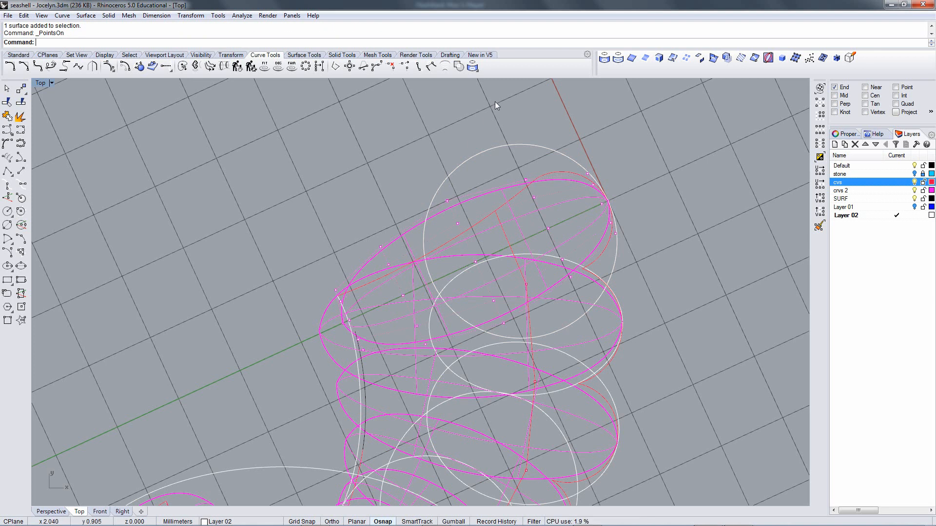
click(534, 198)
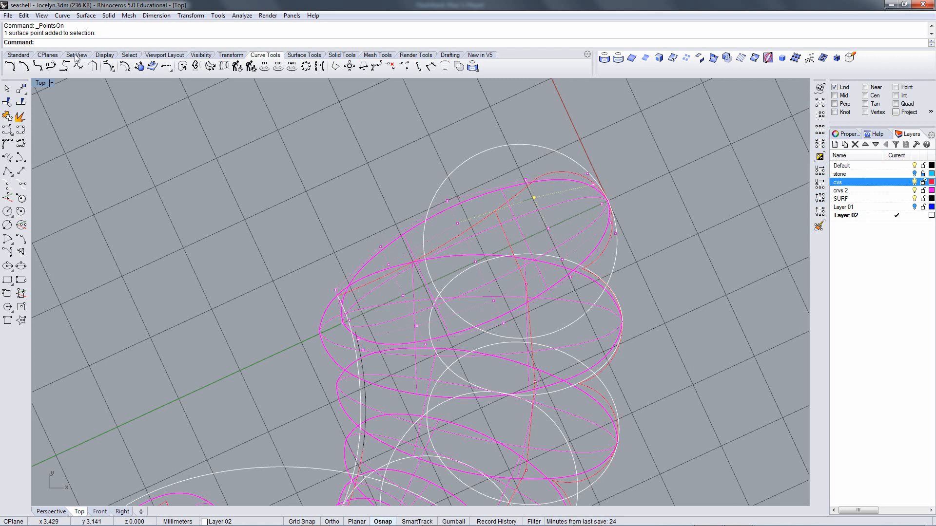
click(130, 55)
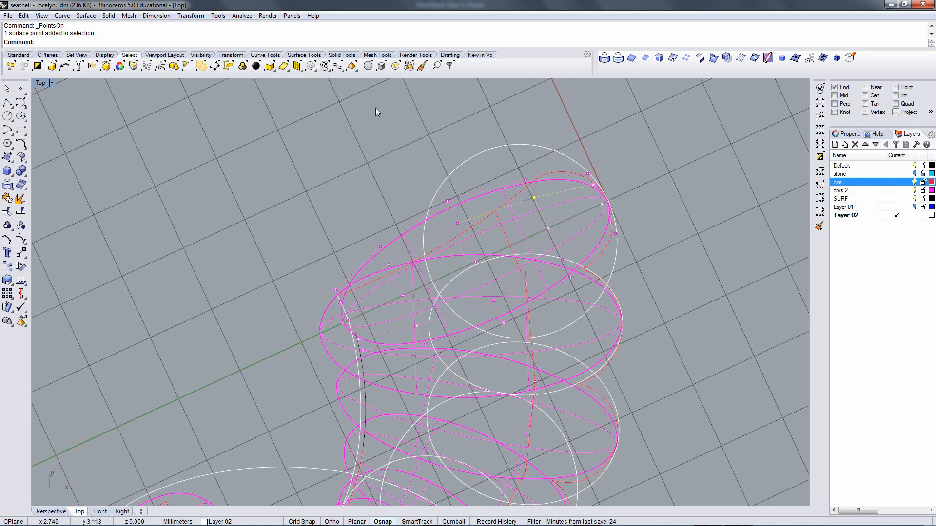
click(329, 72)
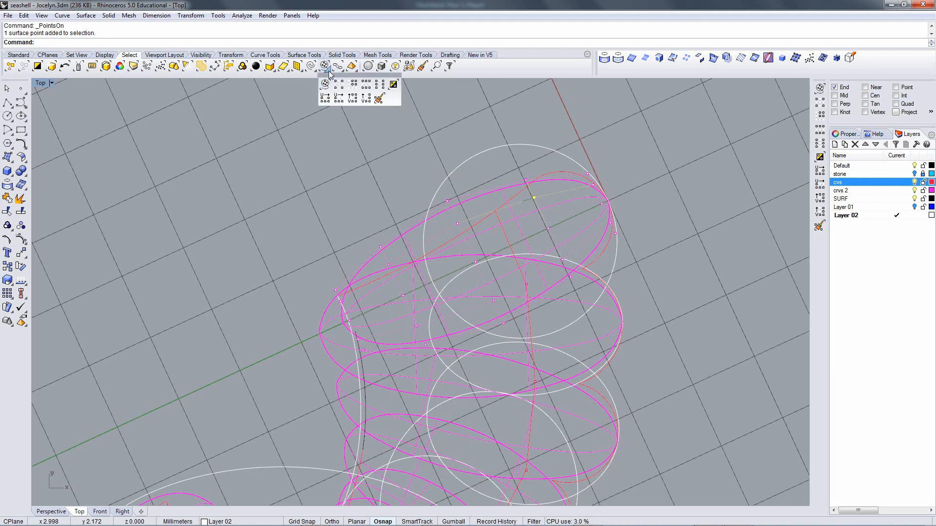
drag(331, 74, 843, 268)
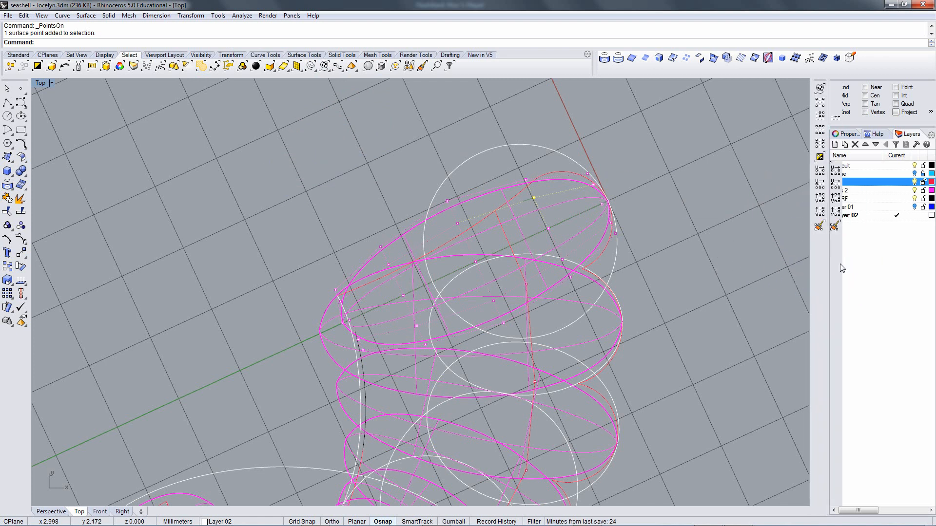
Select a U row of the top stone's control points with SelU and move it toward the tip.
click(821, 143)
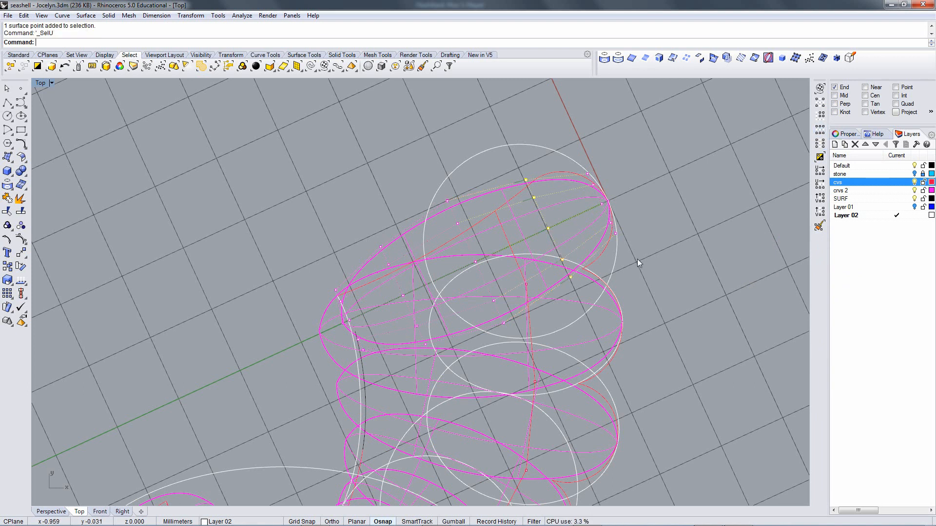
text(M)
key(Return)
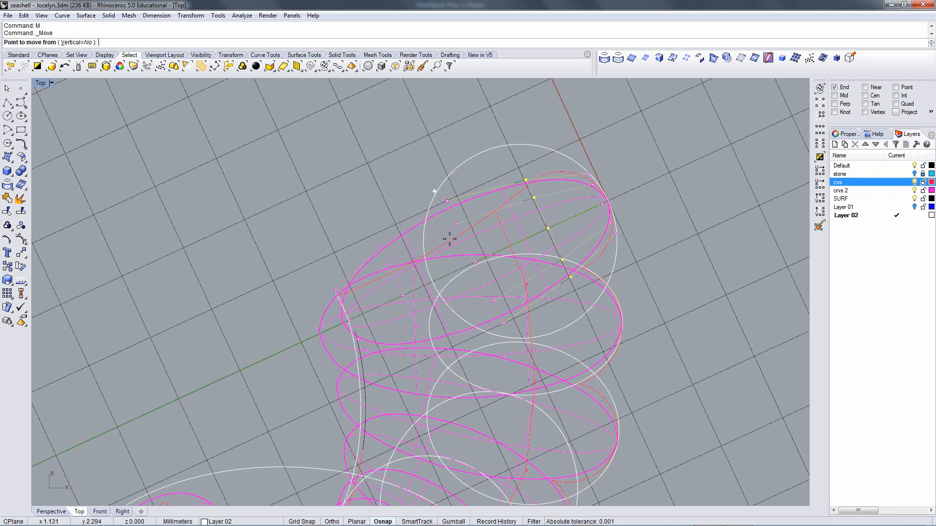
click(669, 324)
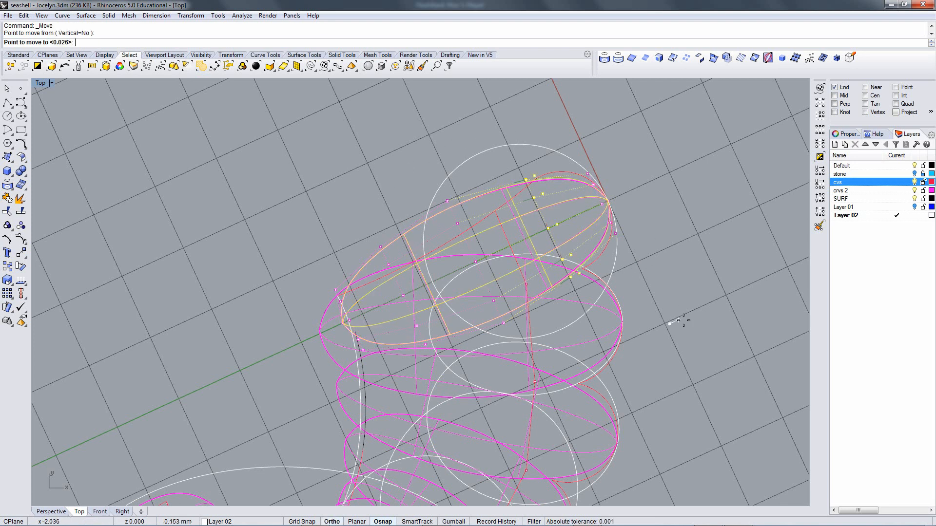
click(707, 304)
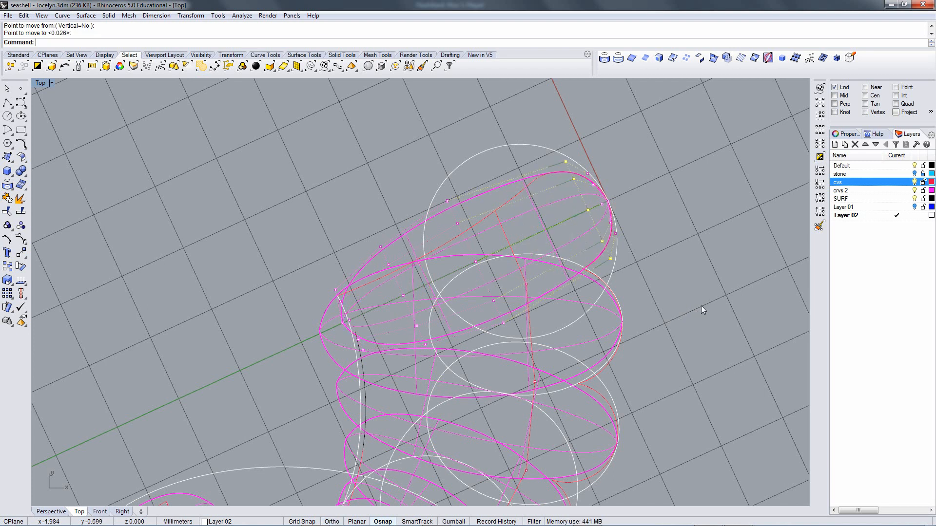
click(405, 149)
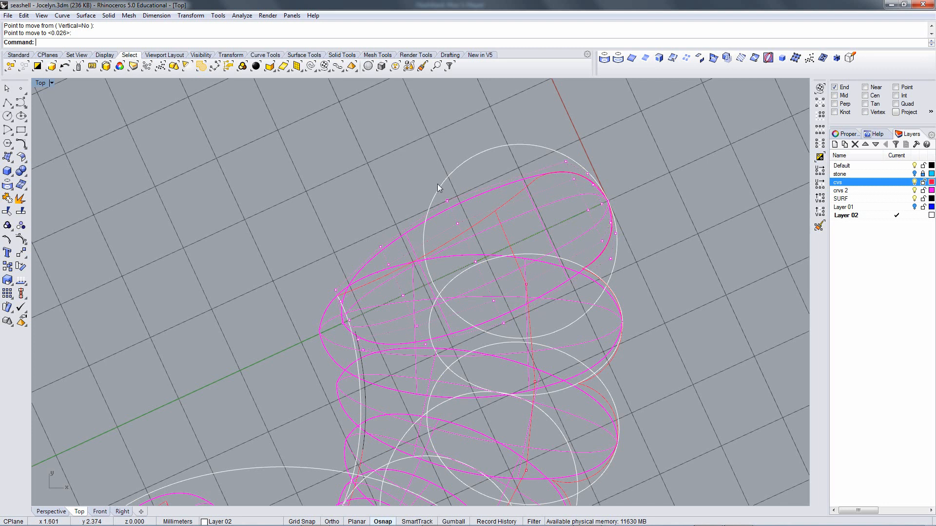
click(458, 223)
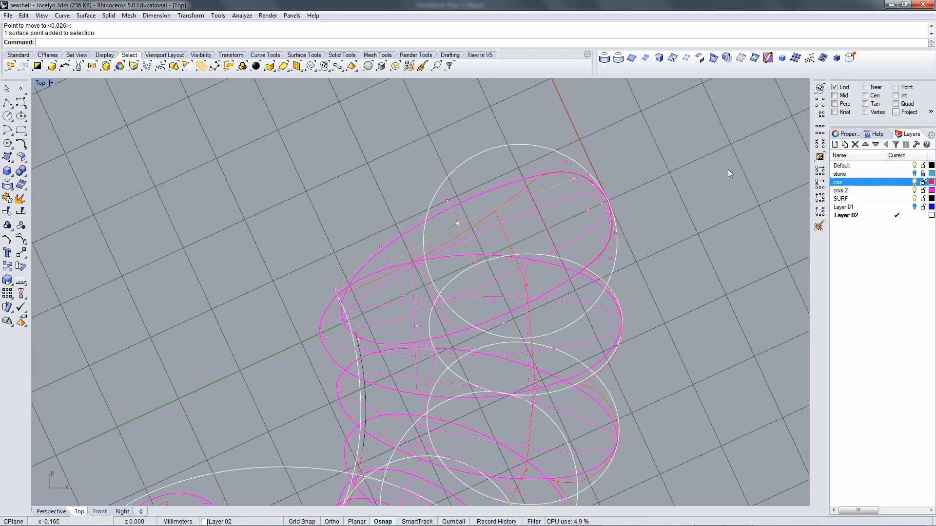
Stretch another U row of control points along X with non-uniform scale, Y at 1, then shade the view.
click(821, 144)
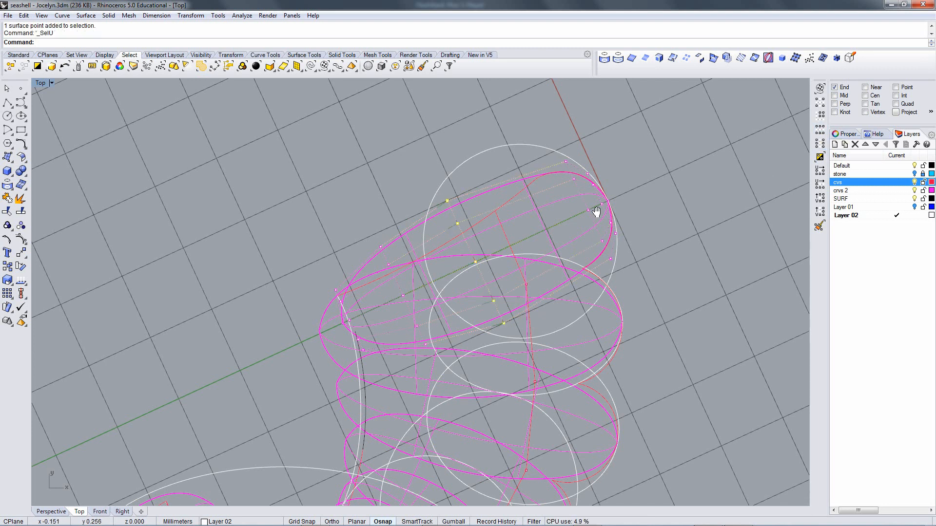
right_drag(597, 213, 594, 182)
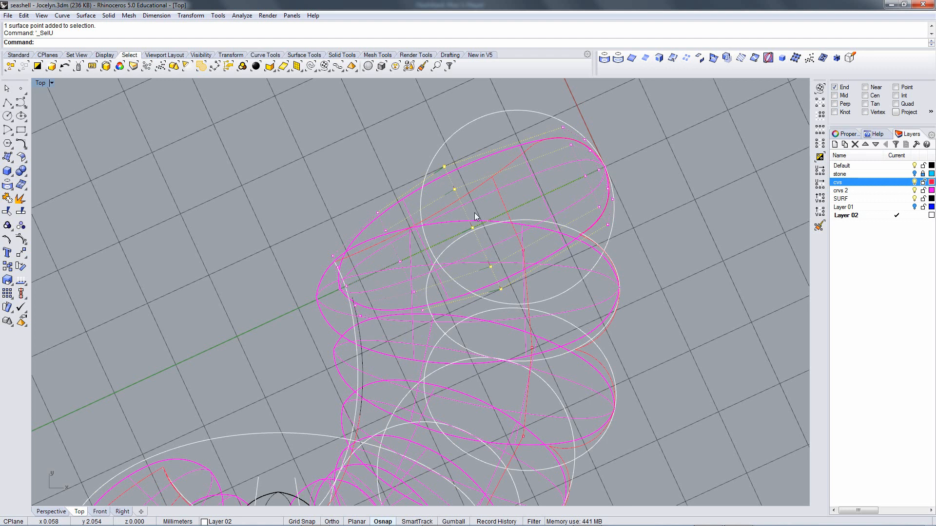
right_click(361, 45)
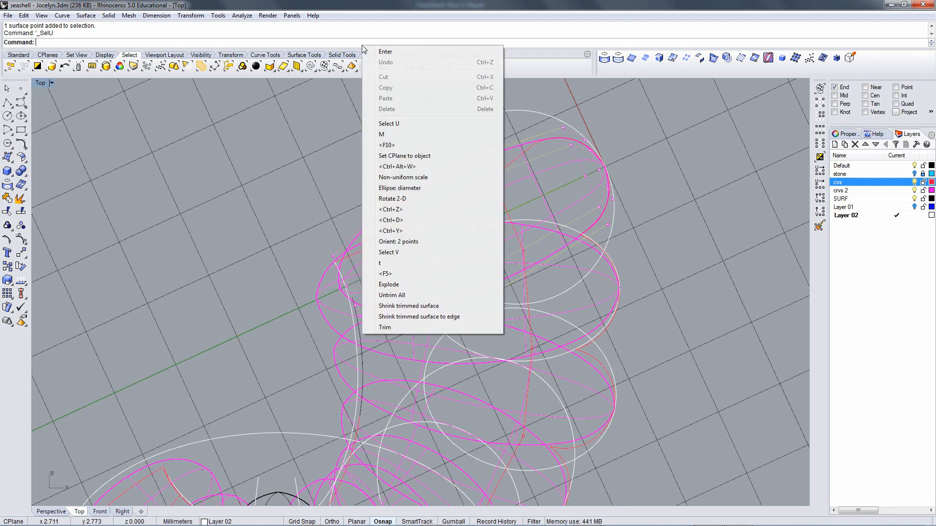
click(403, 177)
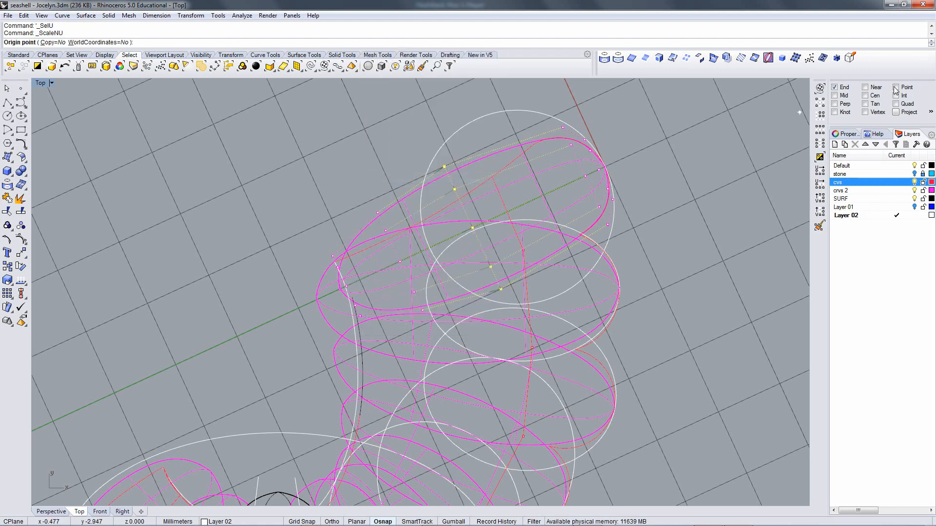
click(896, 88)
click(472, 228)
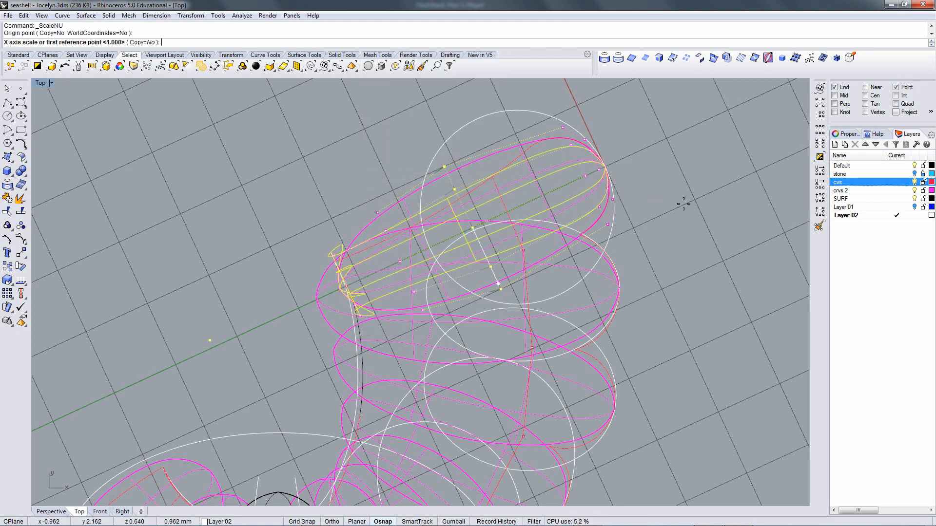
click(683, 341)
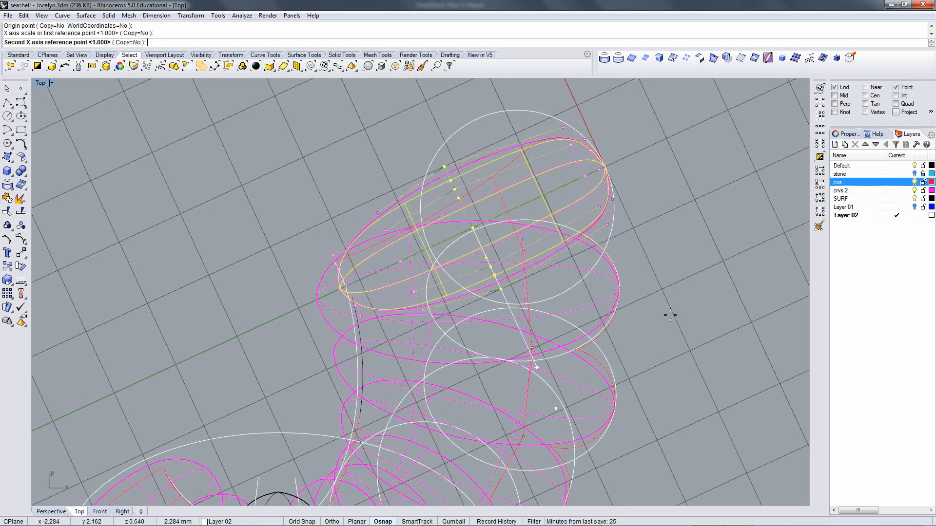
click(540, 373)
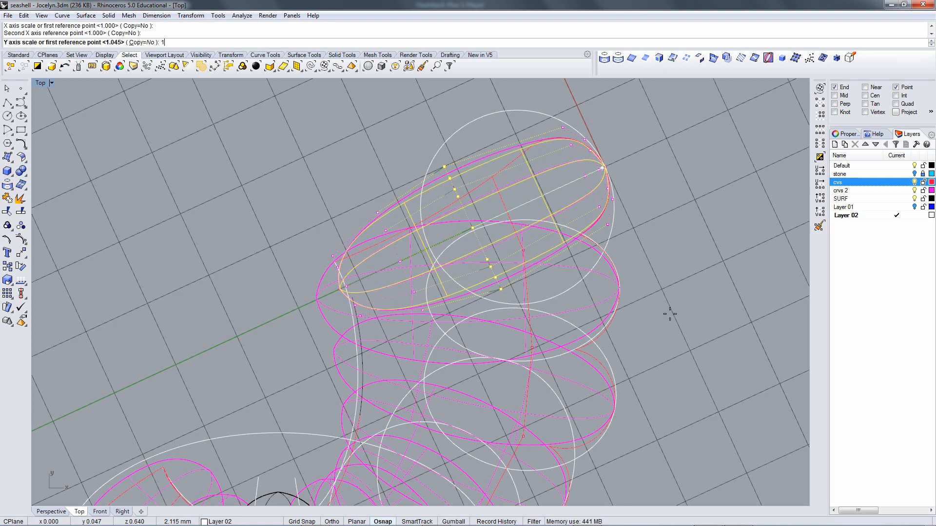
key(Return)
key(Return)
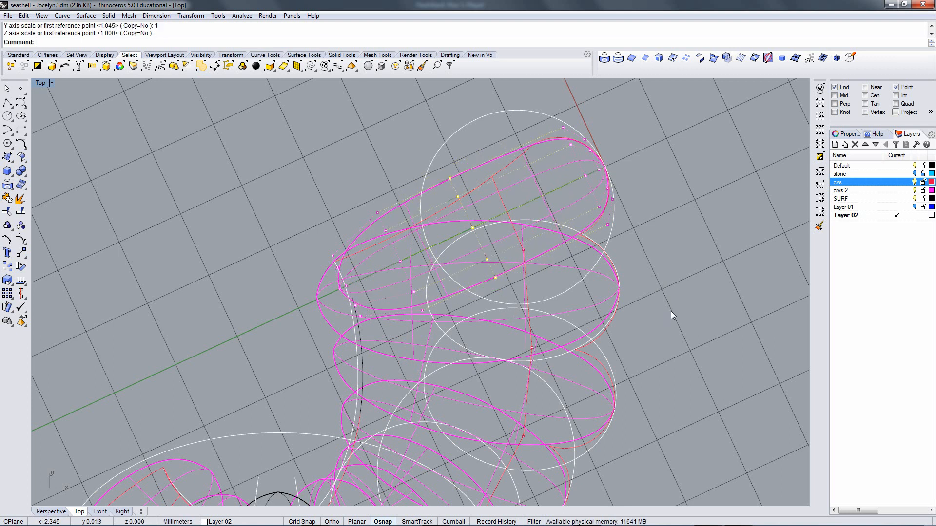
scroll(623, 267, down, 2)
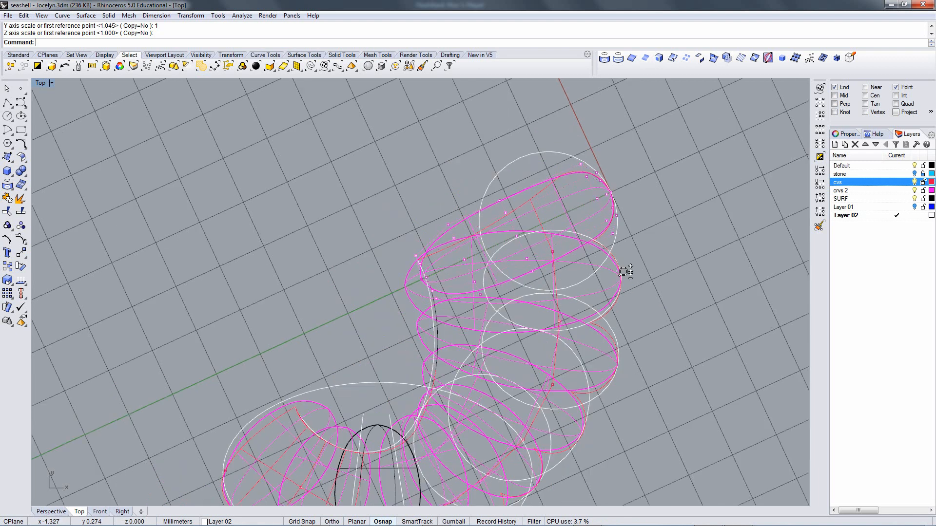
key(ctrl+alt+s)
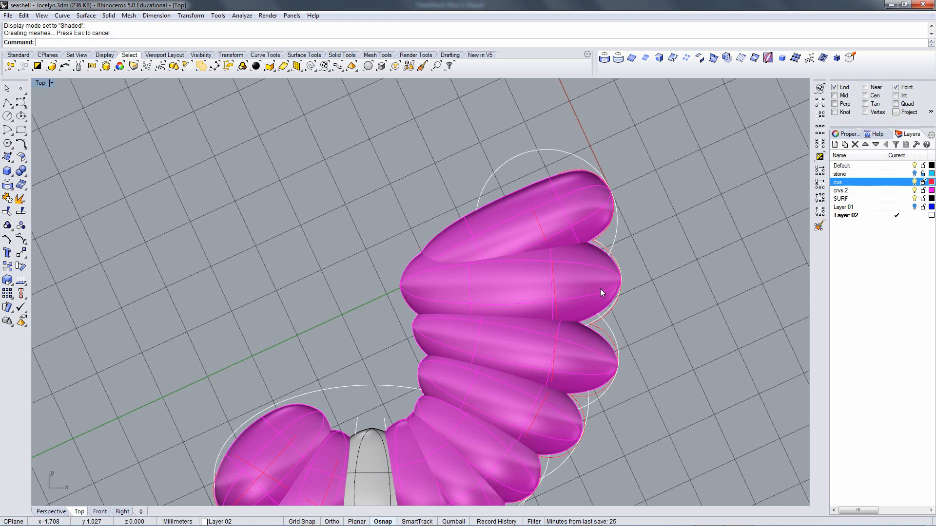
Move the top petal to the Default layer.
click(577, 238)
right_click(578, 243)
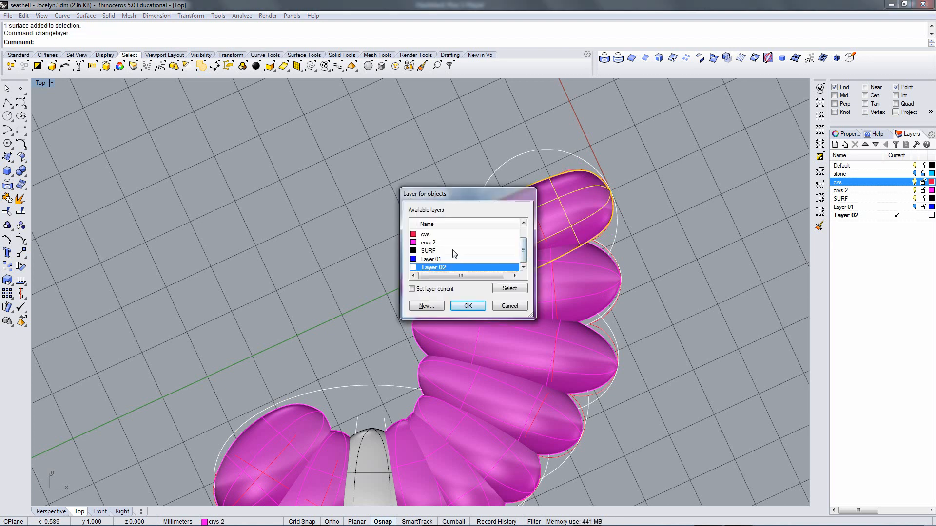
scroll(522, 239, up, 1)
click(472, 235)
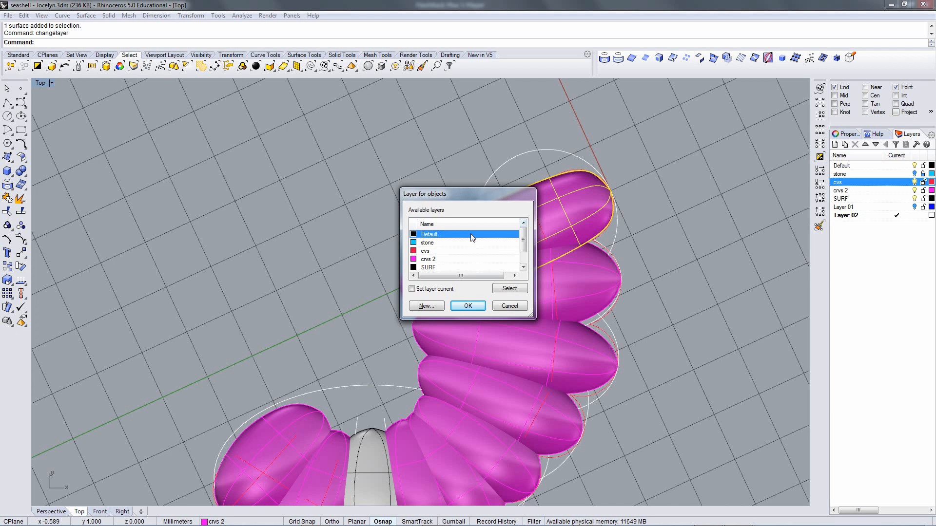
click(467, 306)
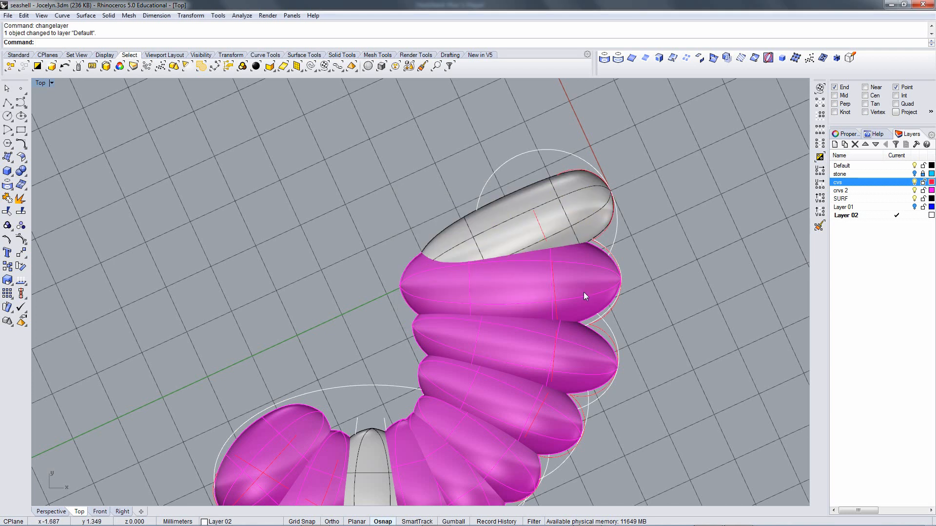
Select the Default layer and the next magenta petal, and set the view to Wireframe.
click(925, 169)
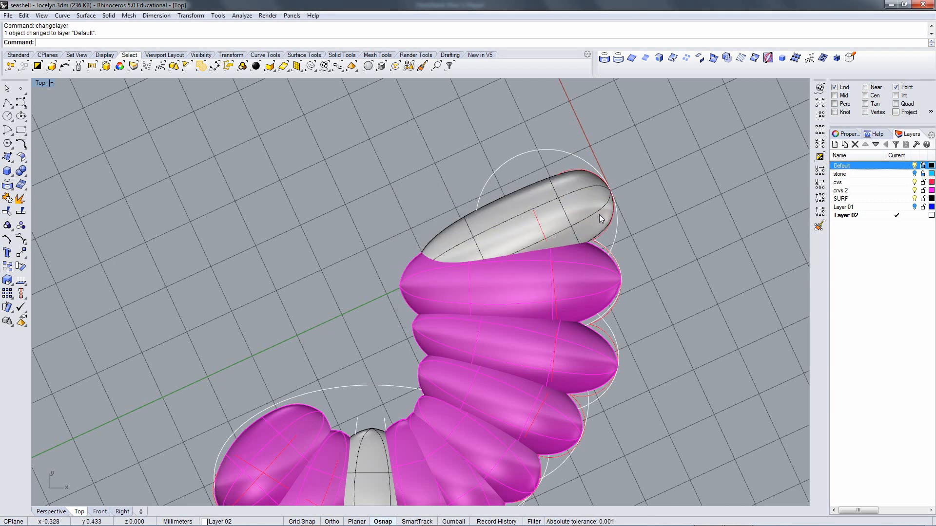
scroll(615, 230, up, 2)
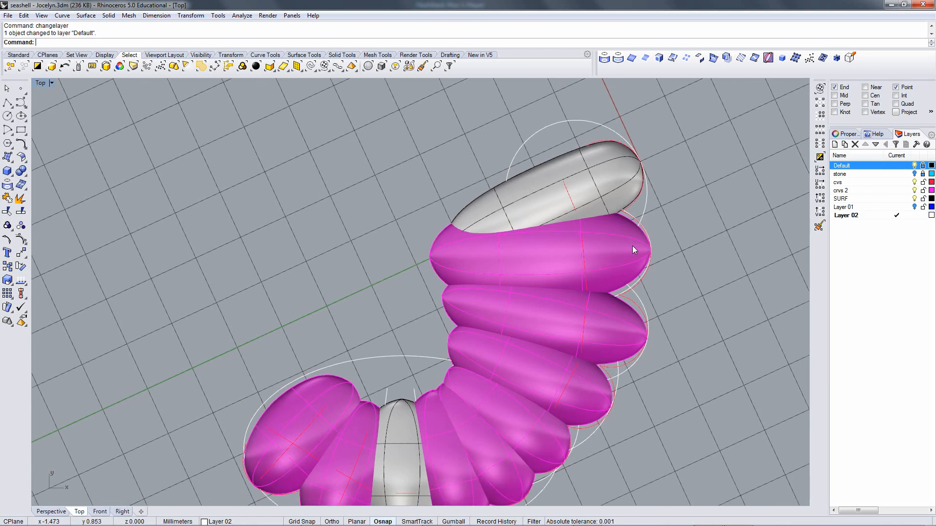
click(632, 245)
scroll(629, 258, up, 2)
key(ctrl+alt+w)
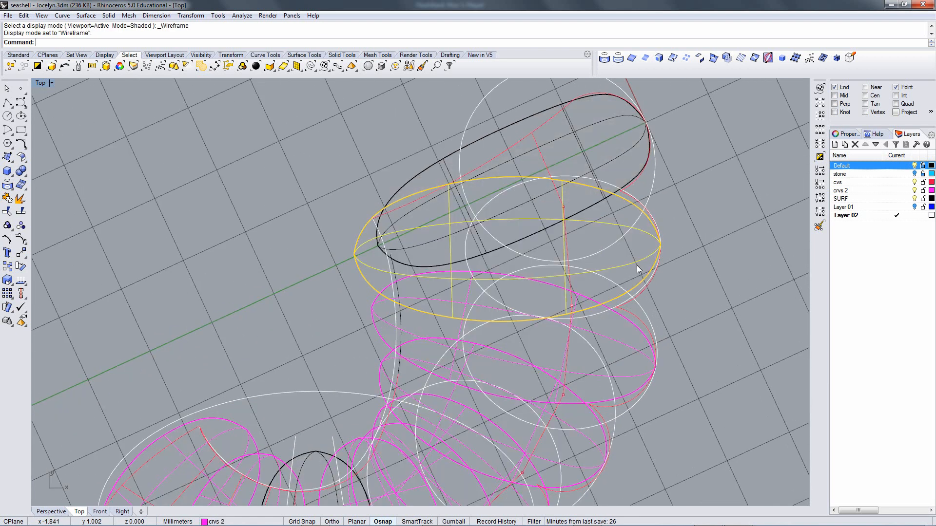
Align the construction plane to the top petal's ellipse and show the petal's control points.
click(644, 285)
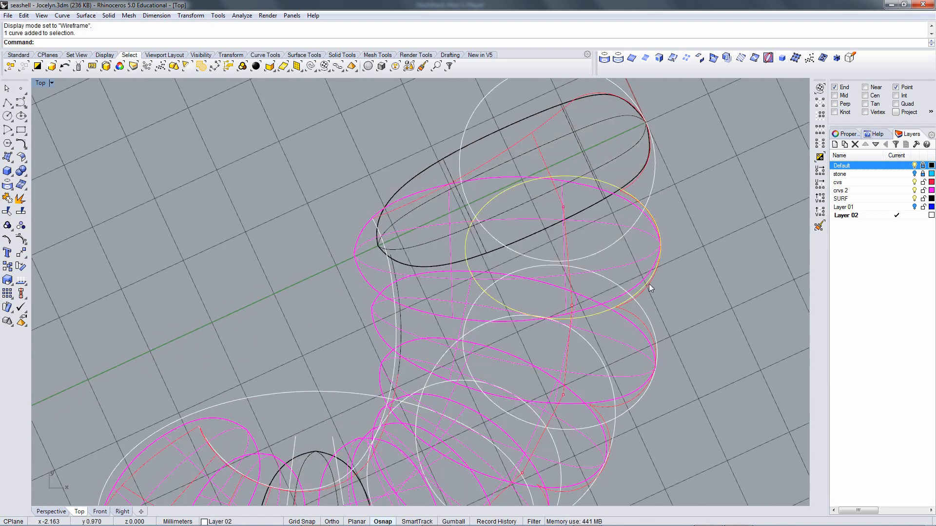
middle_click(343, 46)
click(398, 199)
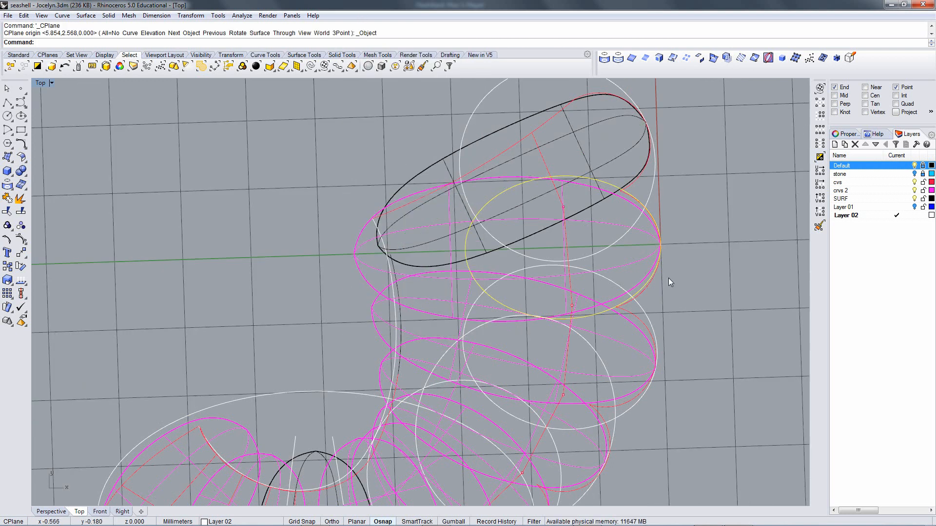
click(650, 272)
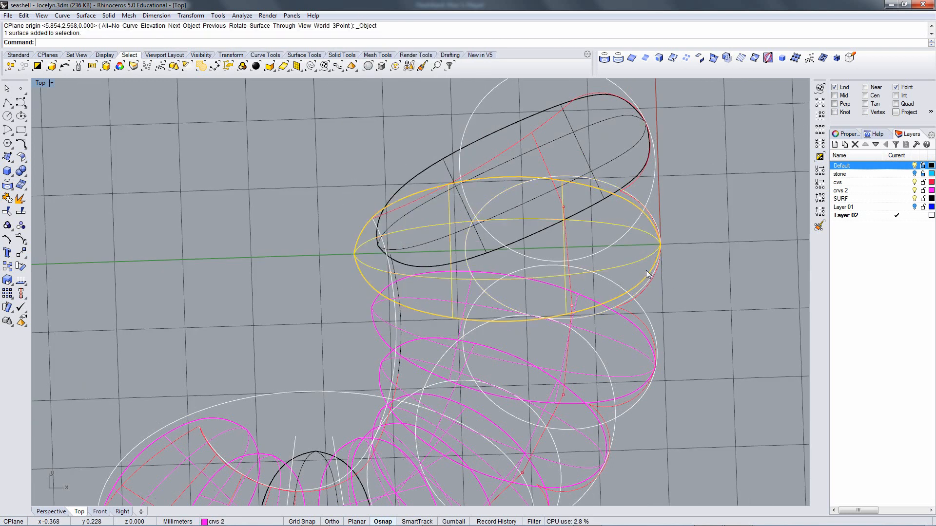
key(F10)
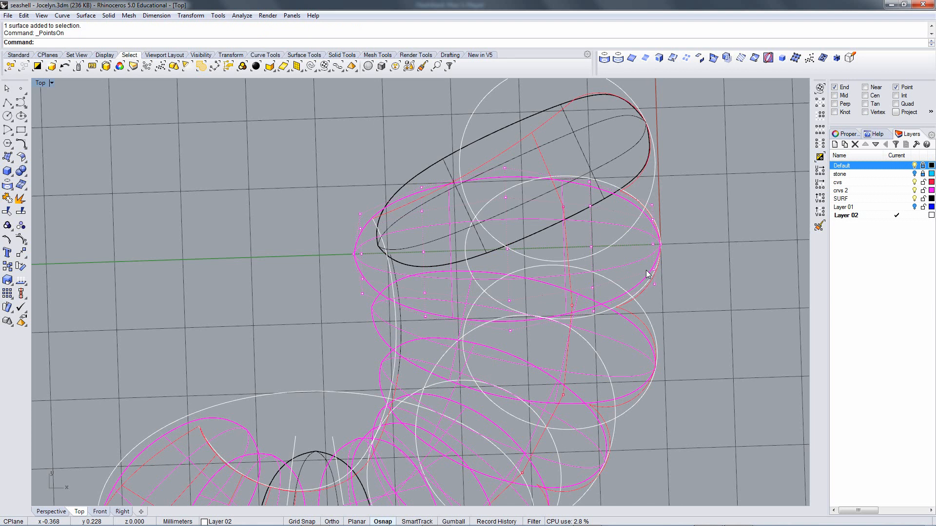
key(ctrl+alt+s)
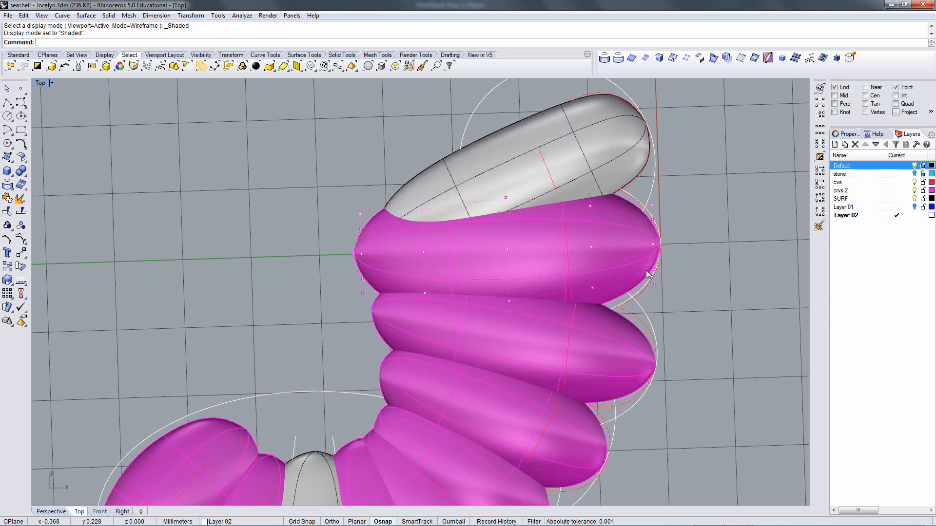
Move the petal's right-side U row of control points outward to the right.
click(592, 248)
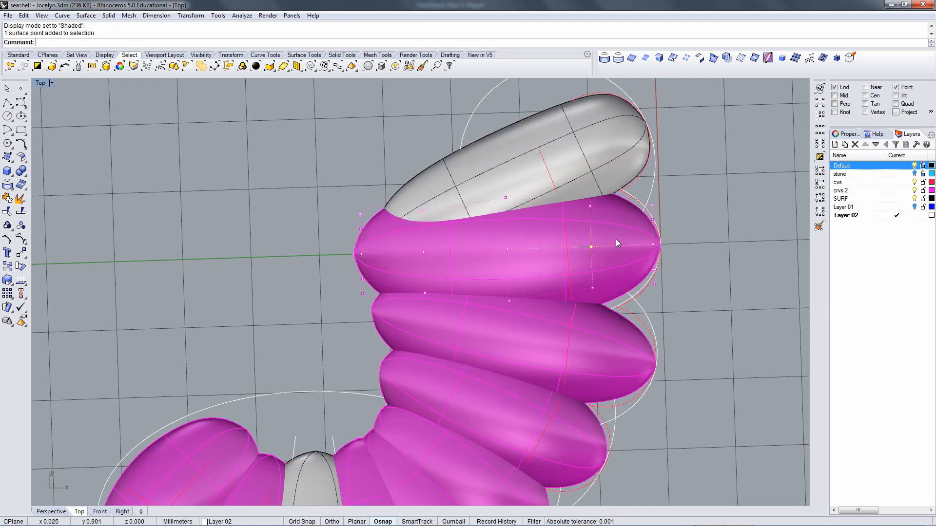
click(819, 130)
text(m)
key(Return)
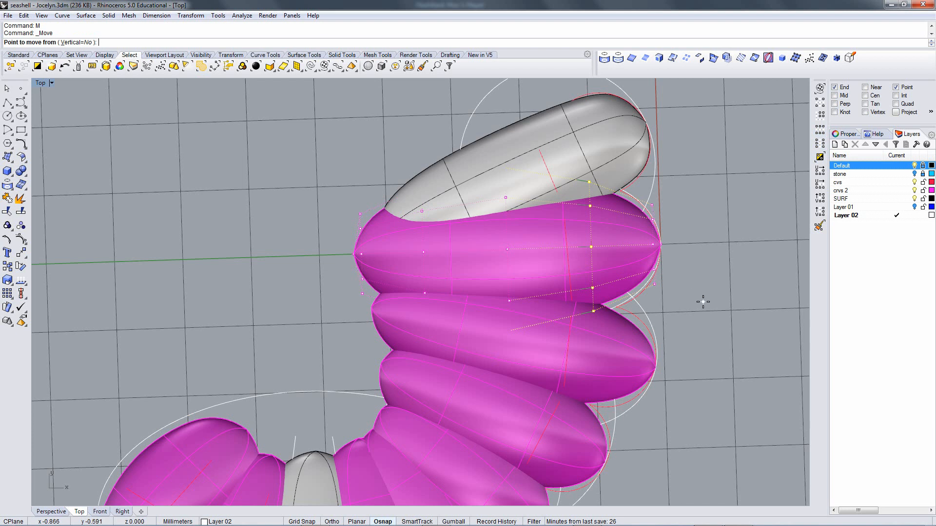
click(705, 303)
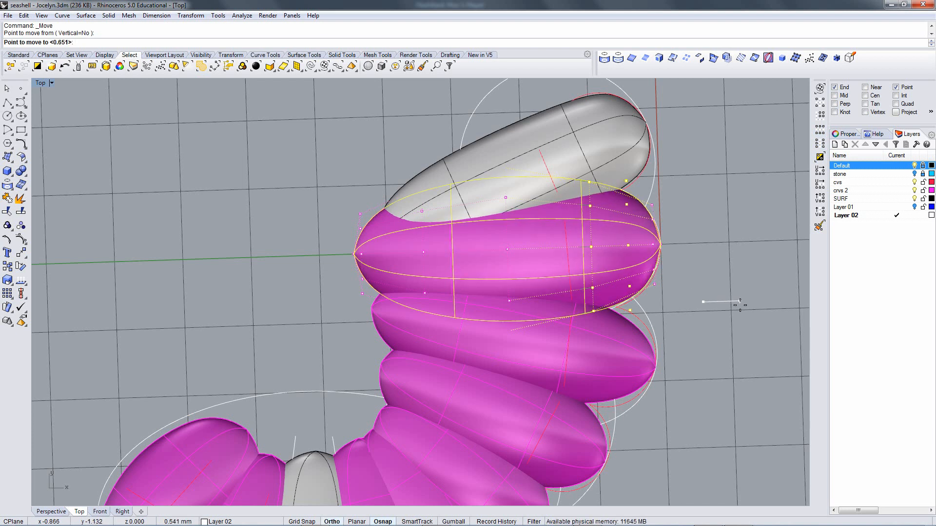
shift+click(740, 304)
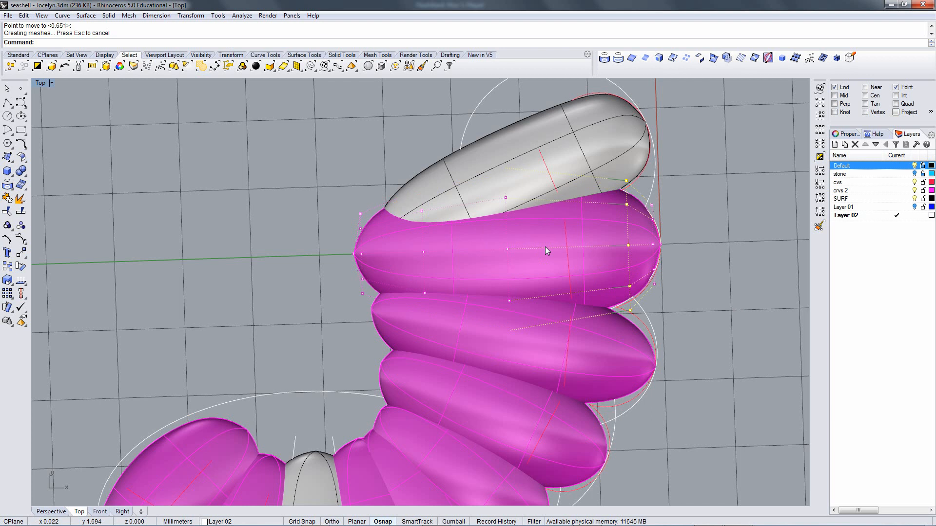
key(ctrl+alt+w)
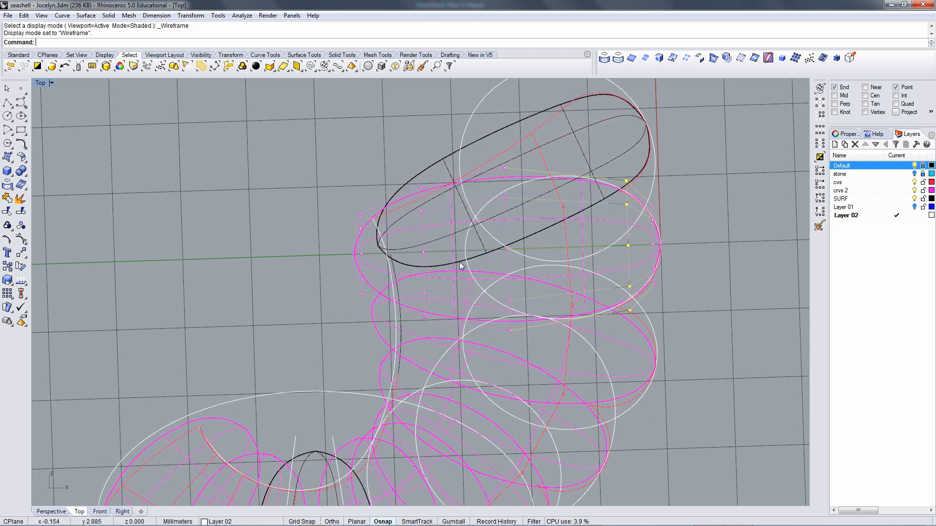
key(ctrl+alt+s)
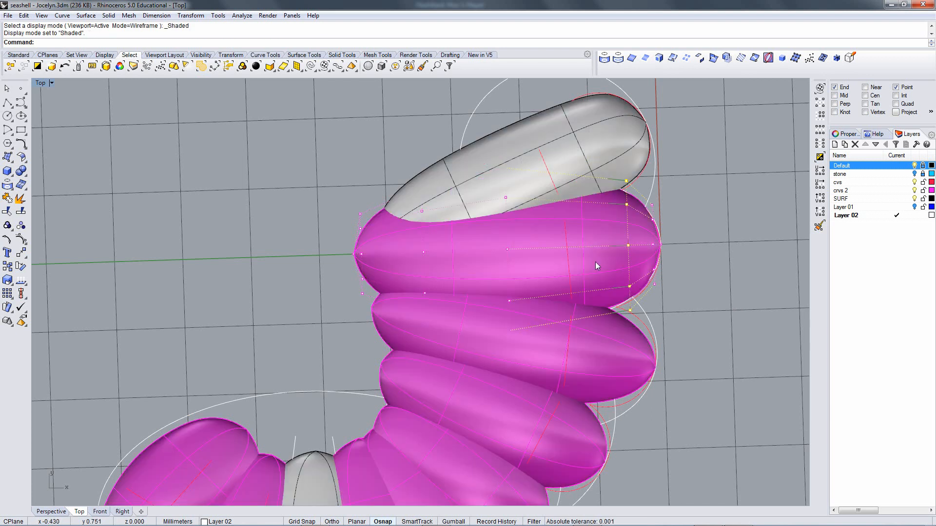
scroll(596, 262, up, 2)
scroll(606, 245, down, 3)
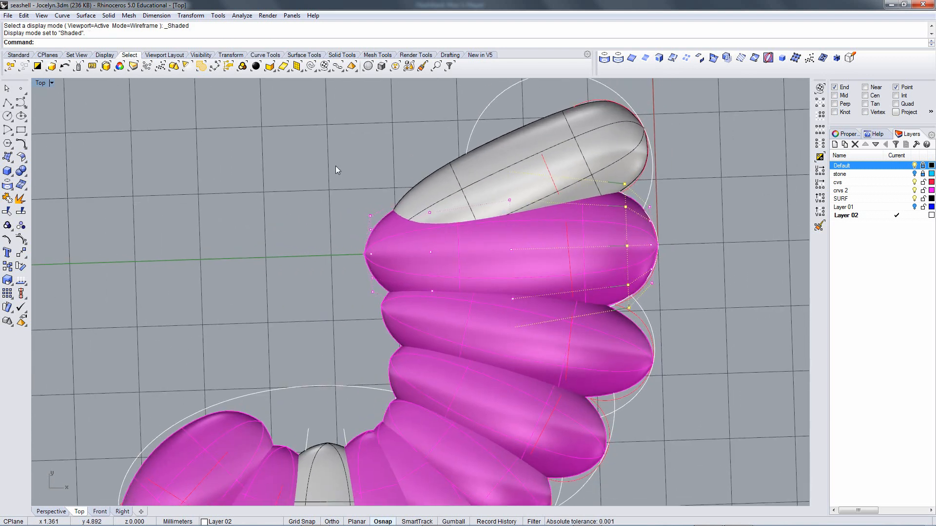
Squeeze the left half's control points toward the petal's axis with one-direction scaling.
drag(335, 165, 523, 338)
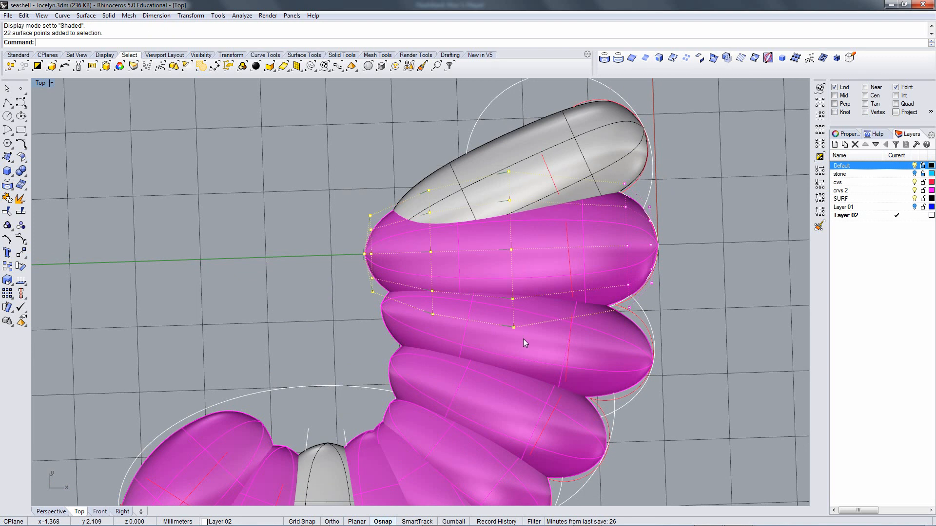
right_click(398, 47)
click(460, 200)
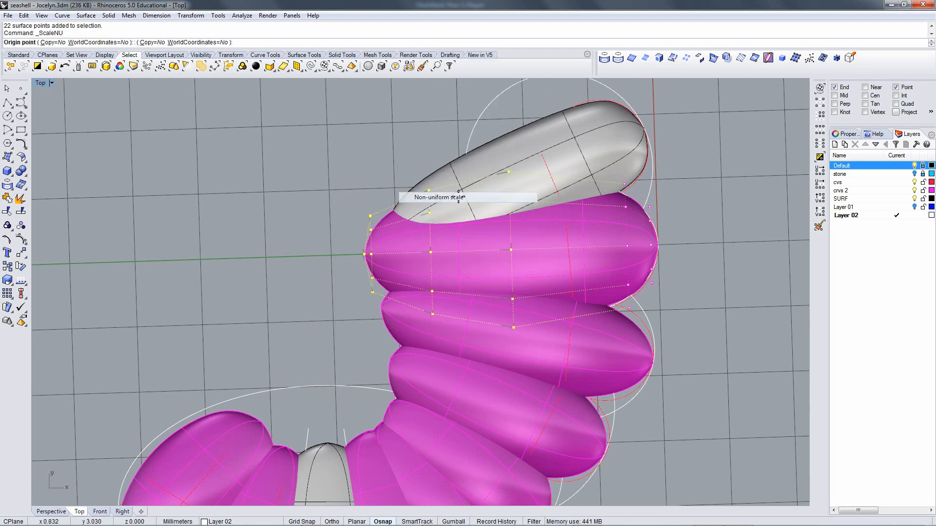
click(510, 250)
click(704, 381)
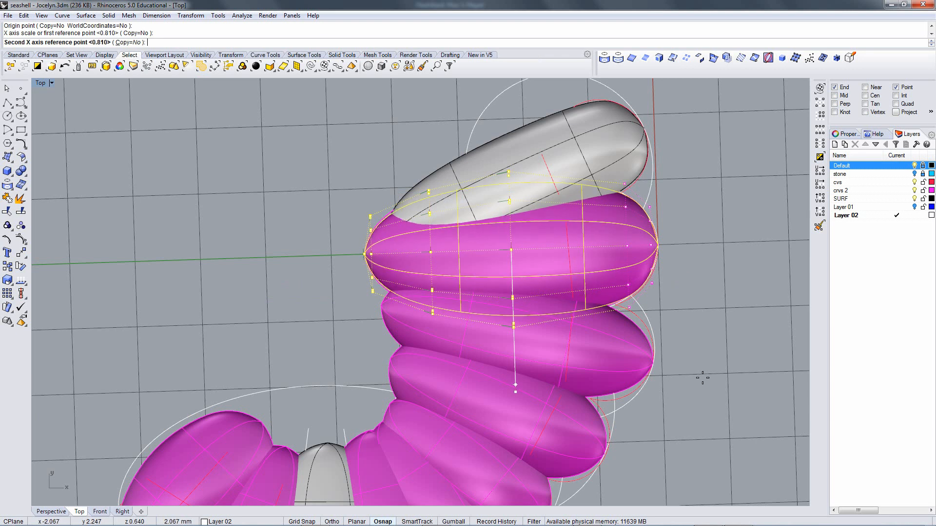
click(702, 375)
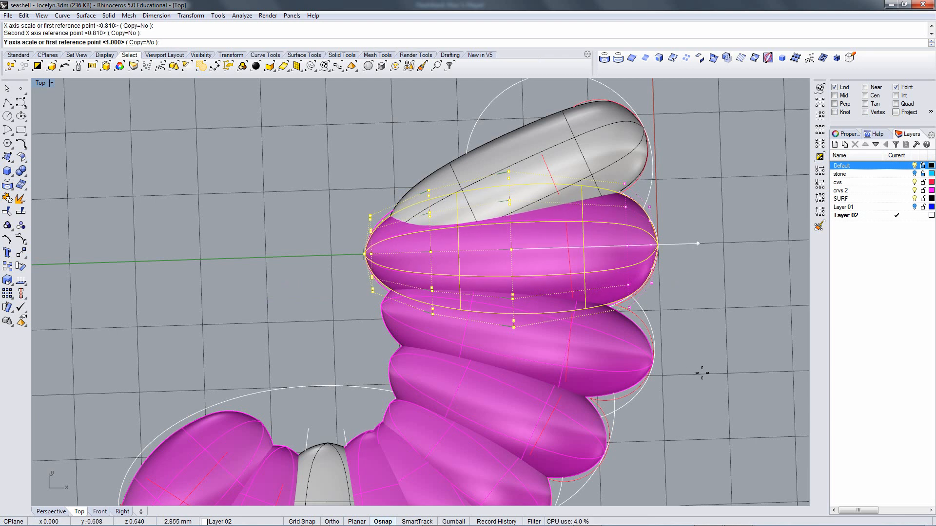
key(Return)
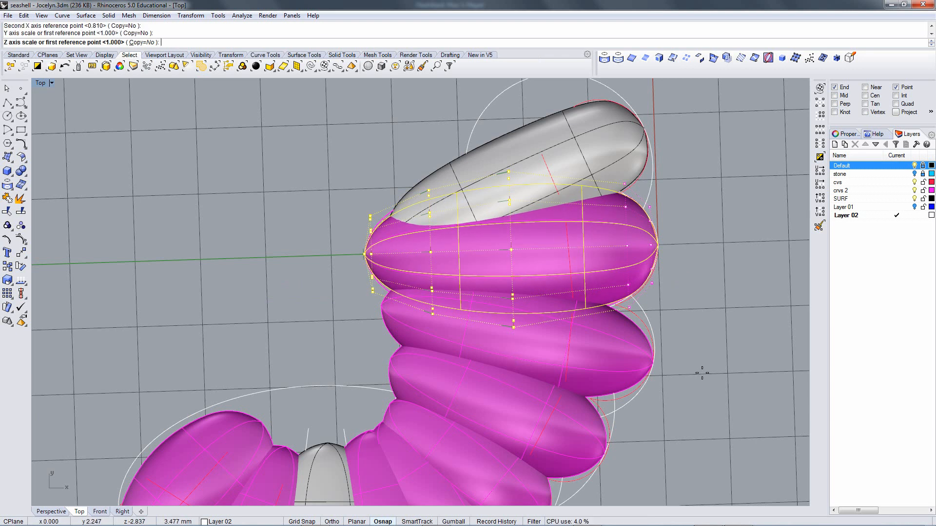
key(Return)
Scale the outer left points closer to the axis again, excluding the inner points.
ctrl+drag(460, 102, 579, 359)
key(Return)
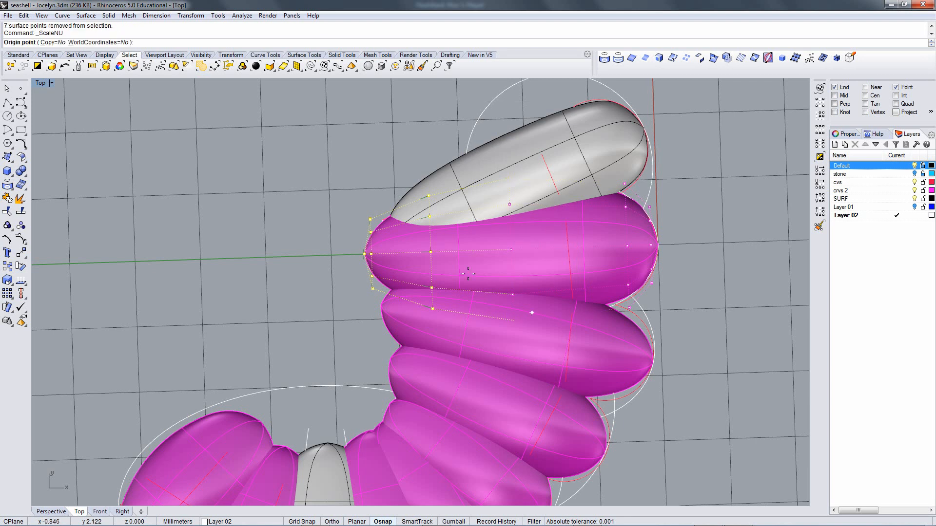
click(443, 255)
click(675, 376)
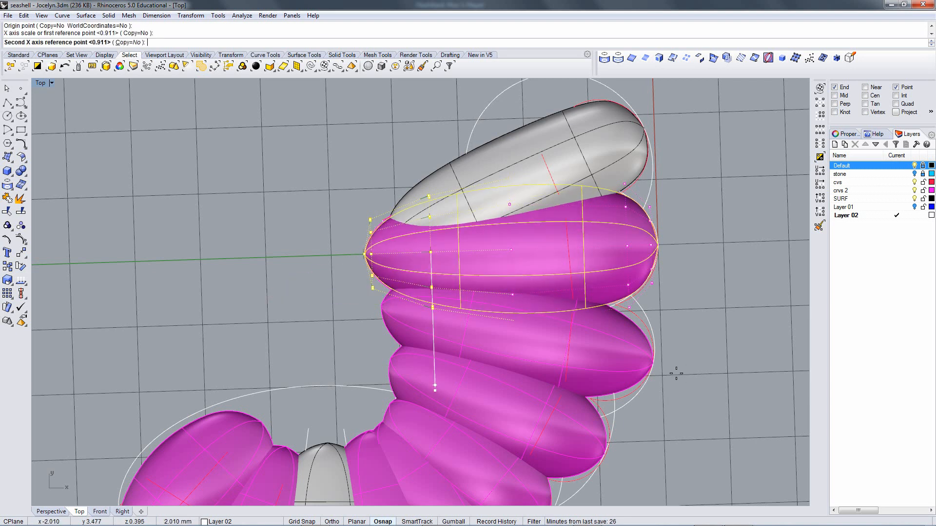
click(671, 358)
key(Return)
key(Return)
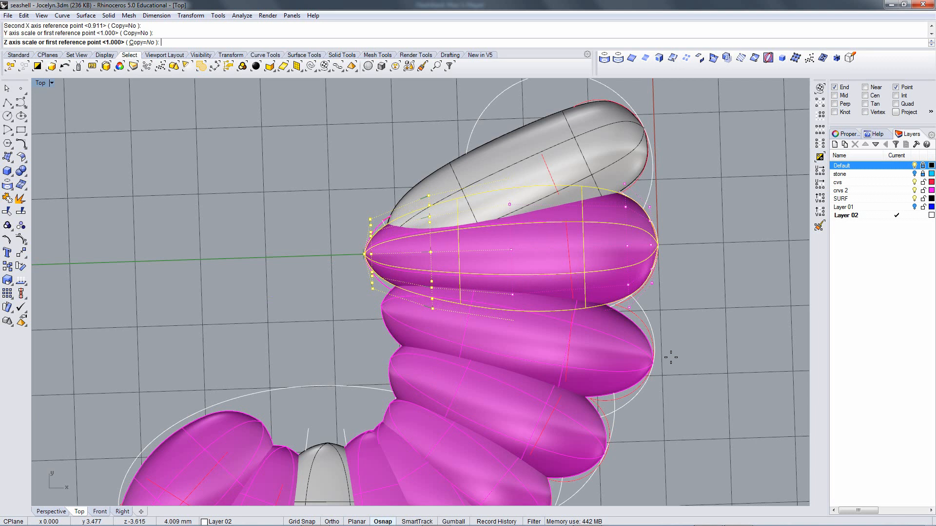
Squeeze only the tip points to sharpen the point, then open the petal's layer choice.
ctrl+drag(427, 142, 476, 337)
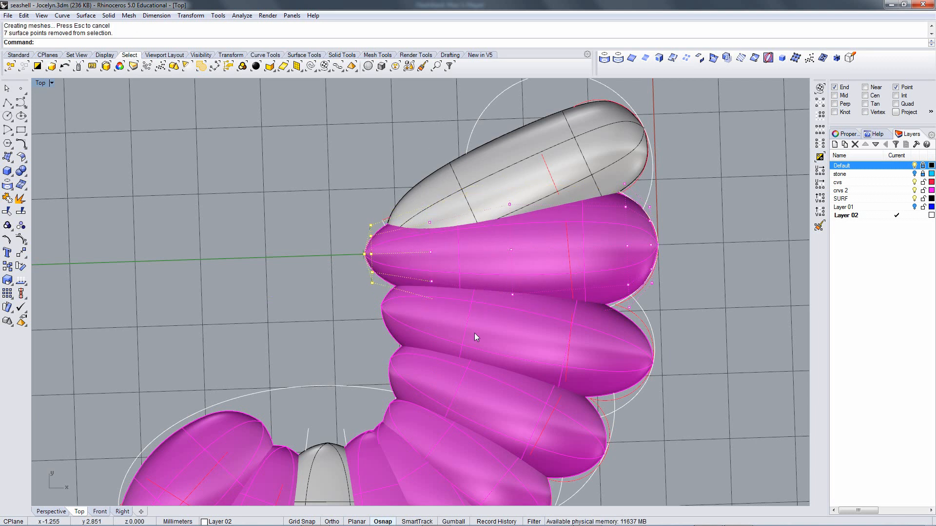
key(Return)
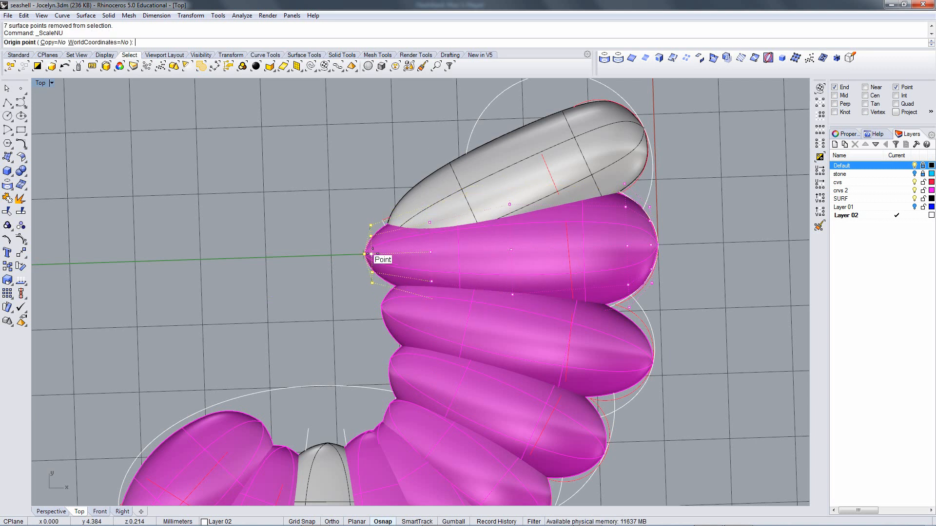
click(372, 254)
click(641, 379)
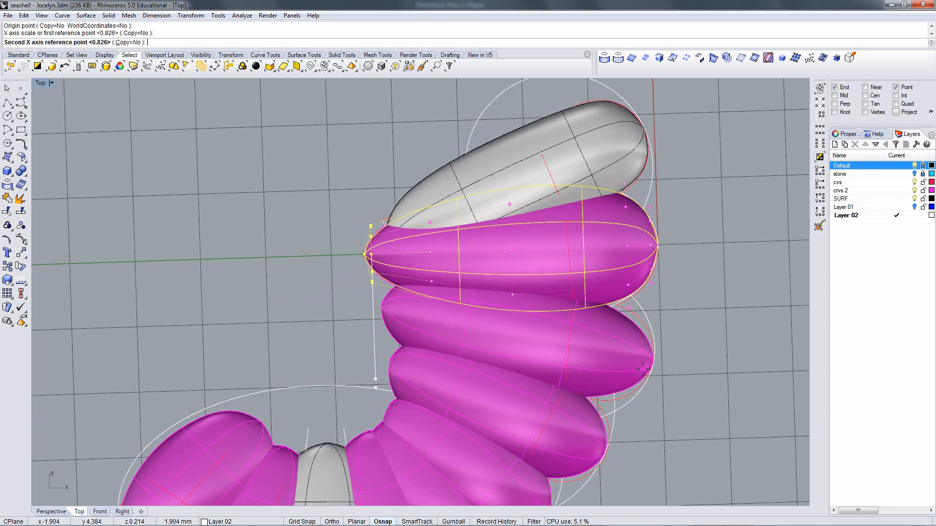
click(642, 367)
key(Return)
key(Return)
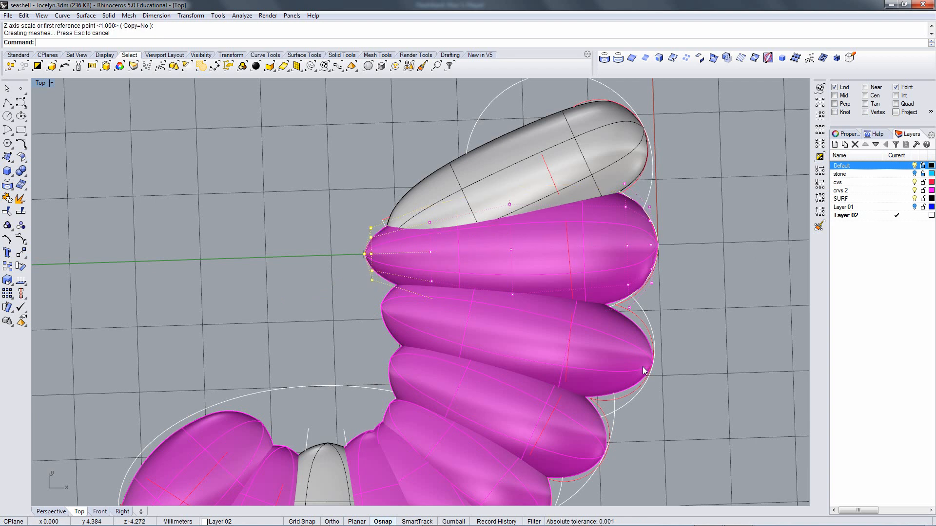
scroll(650, 285, down, 3)
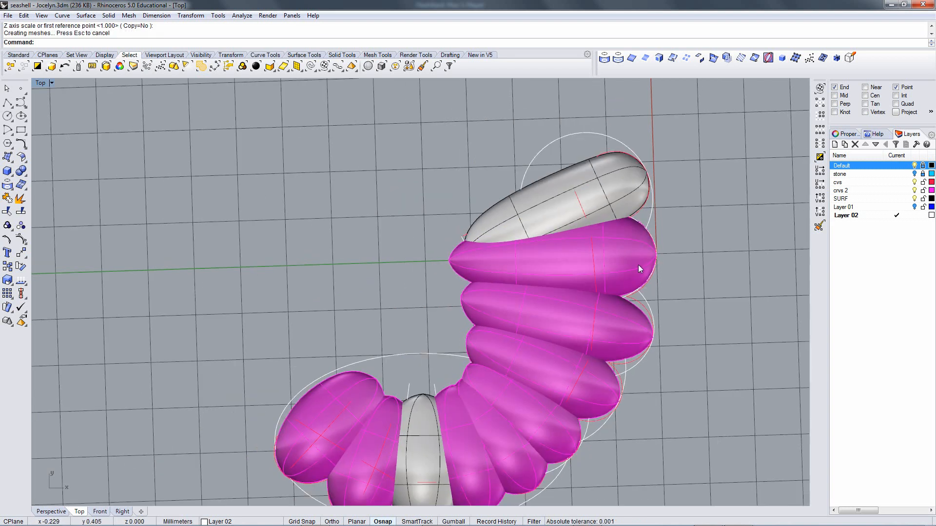
click(639, 265)
key(F3)
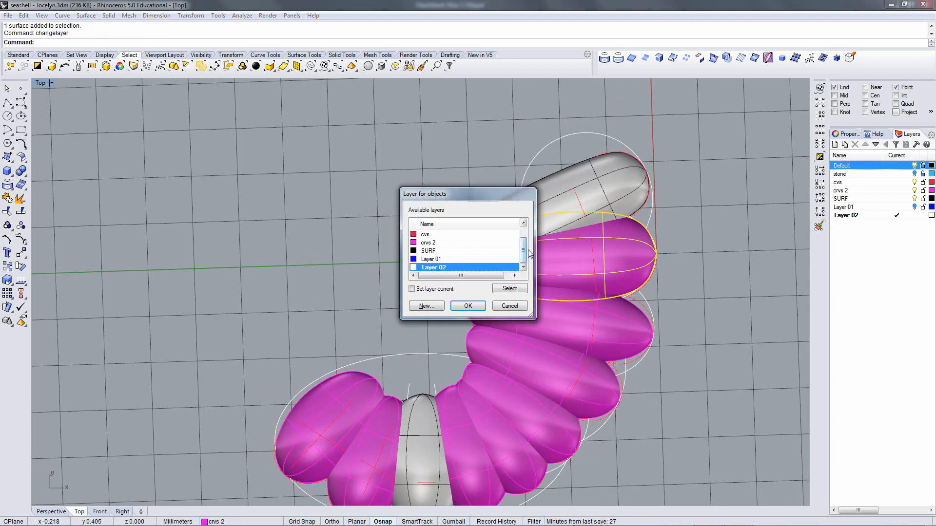
Move the reshaped top petal to the Default layer so it shows grey.
click(523, 223)
click(429, 234)
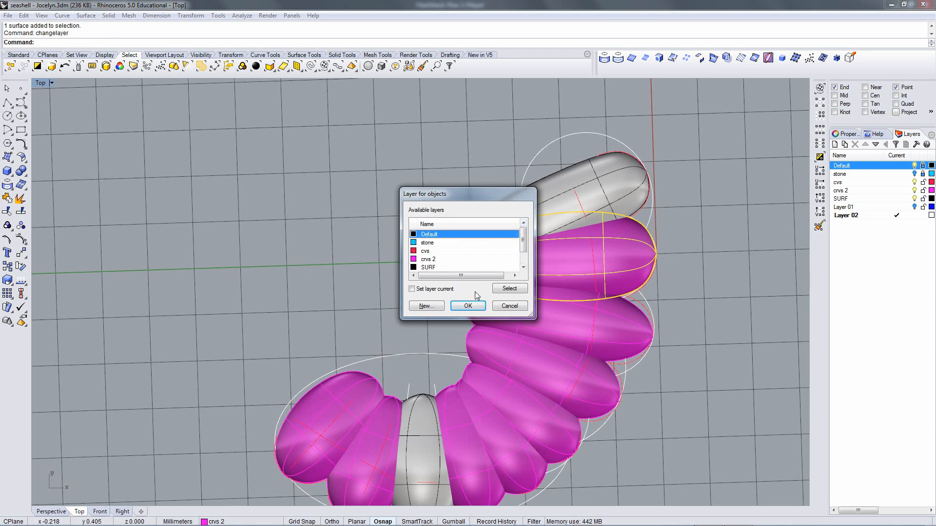
click(475, 307)
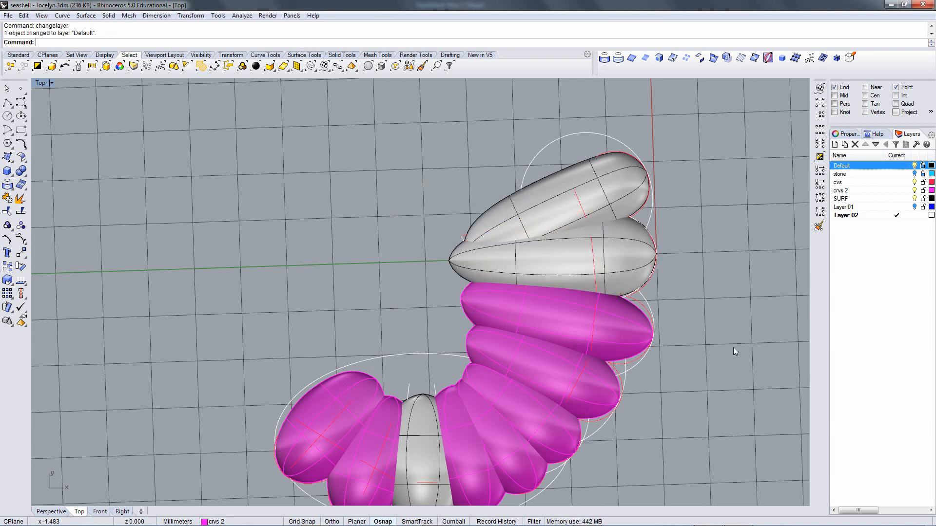
Select the next magenta petal and turn on its control points.
click(635, 333)
scroll(620, 322, up, 4)
scroll(615, 292, up, 1)
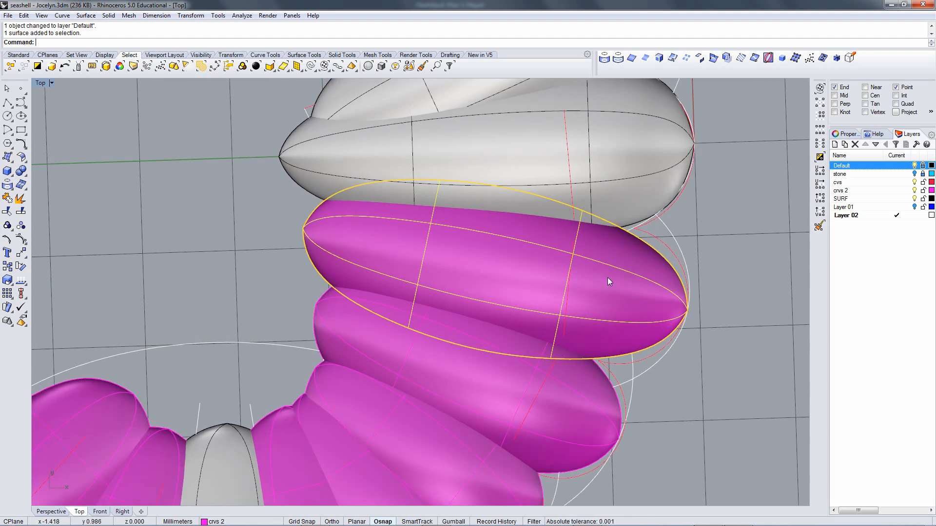
key(F10)
click(600, 292)
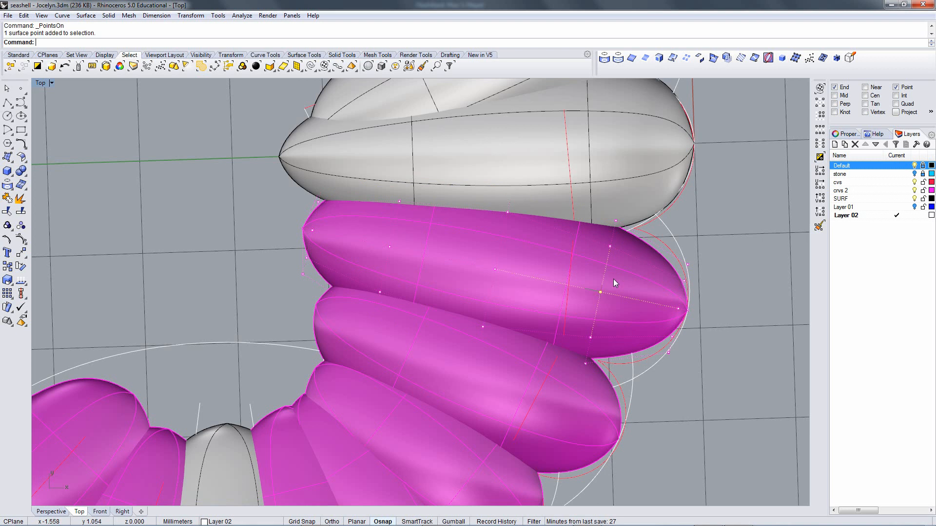
click(820, 130)
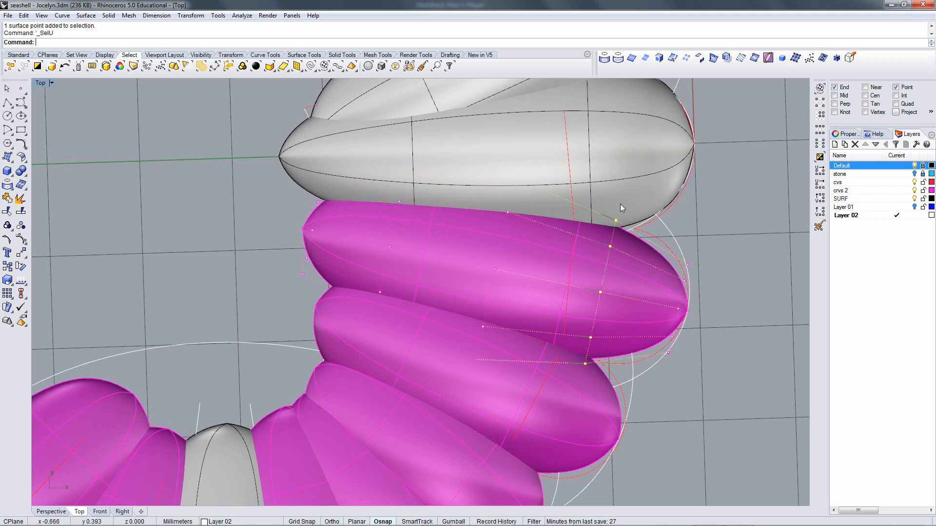
scroll(619, 229, down, 3)
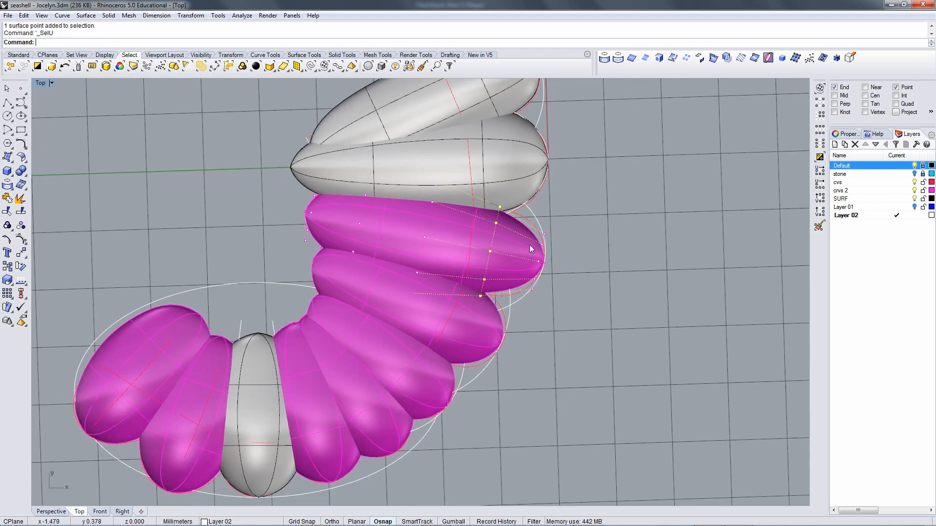
text(M)
key(Return)
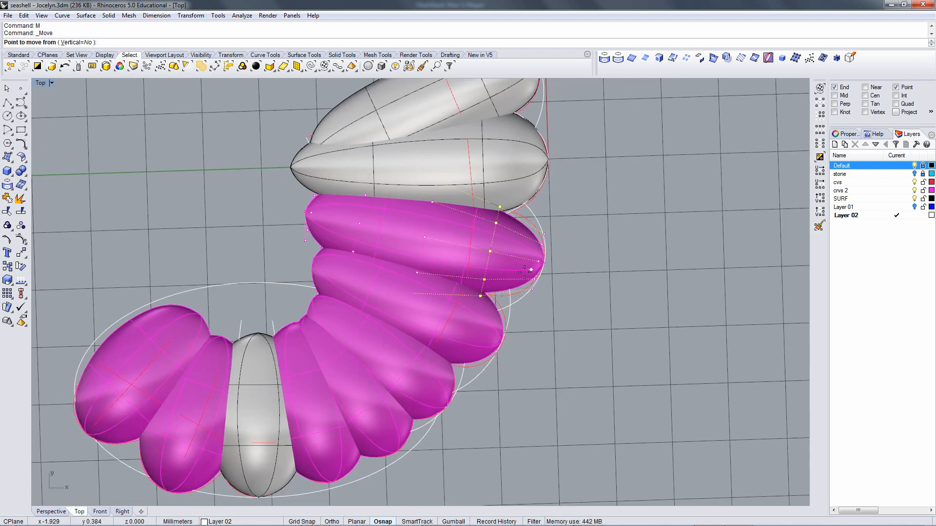
click(586, 265)
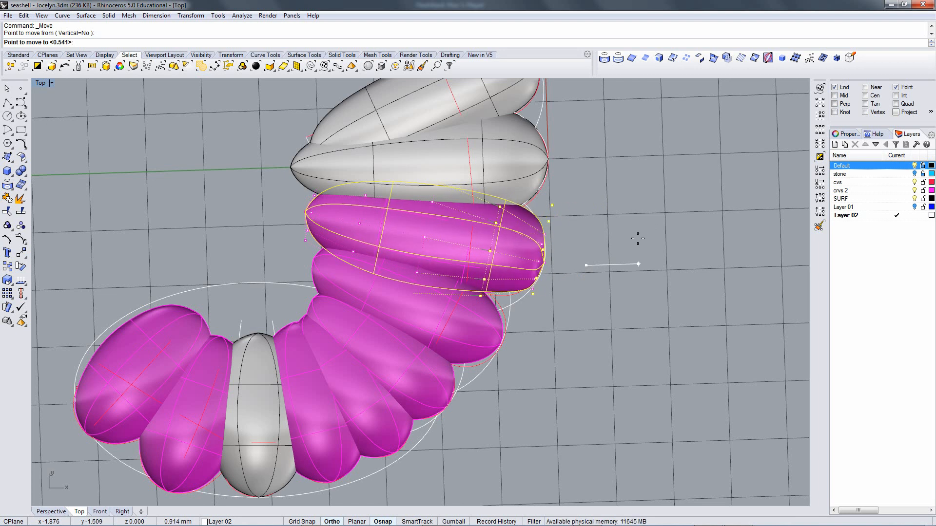
key(F8)
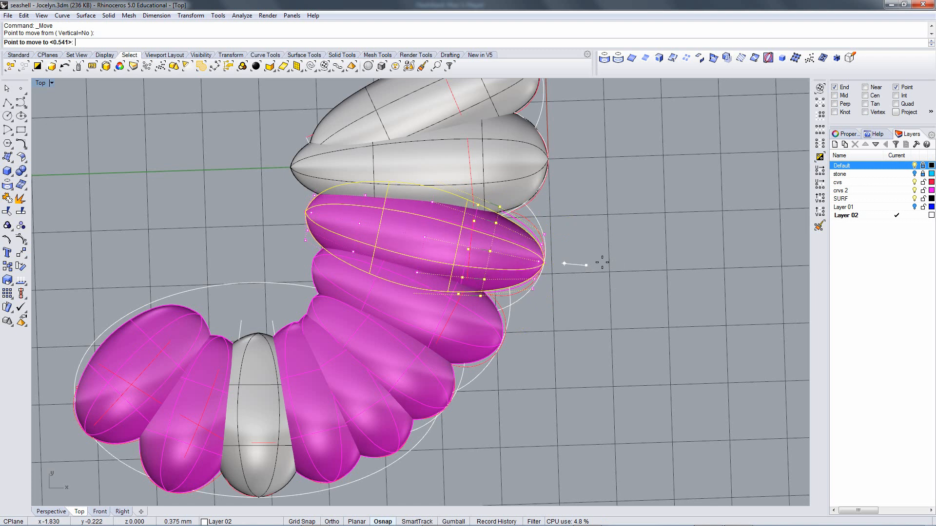
key(Escape)
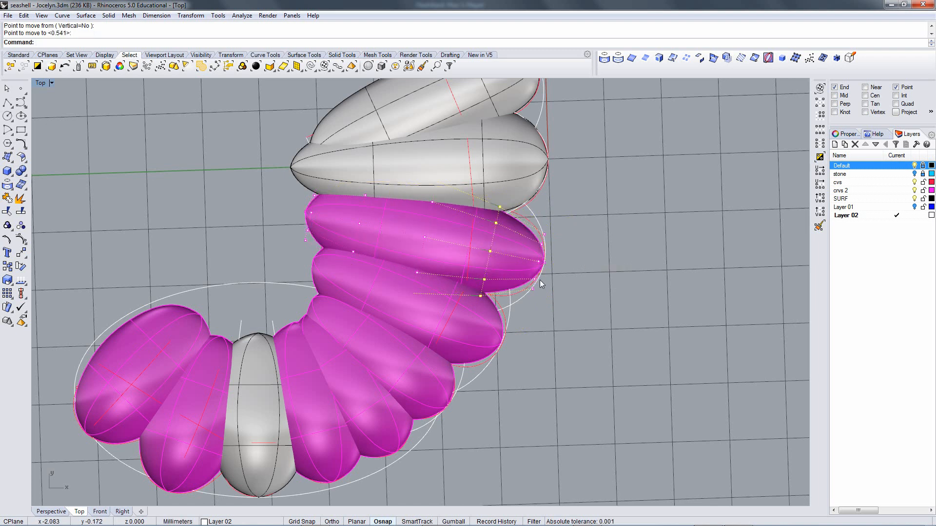
click(522, 299)
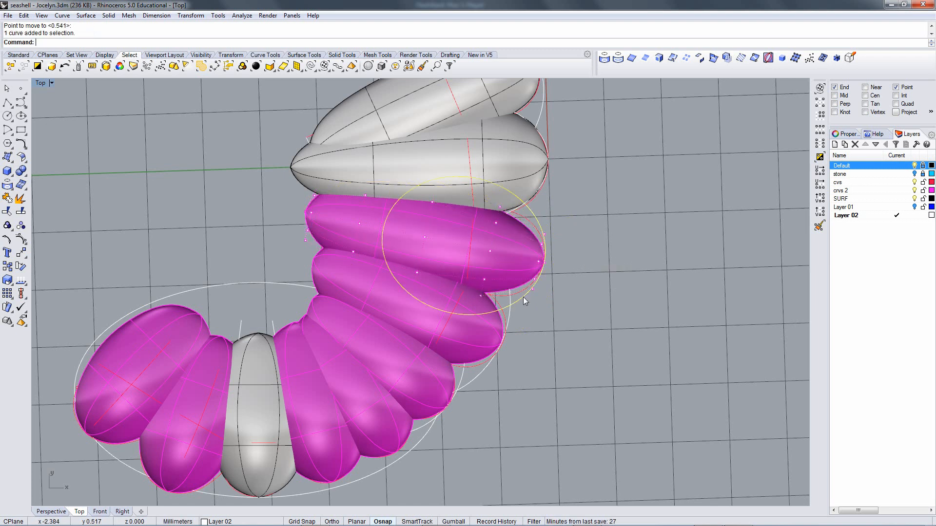
Align the CPlane to the circle and move a row of the upper stone's control points 0.541 outward.
right_click(198, 44)
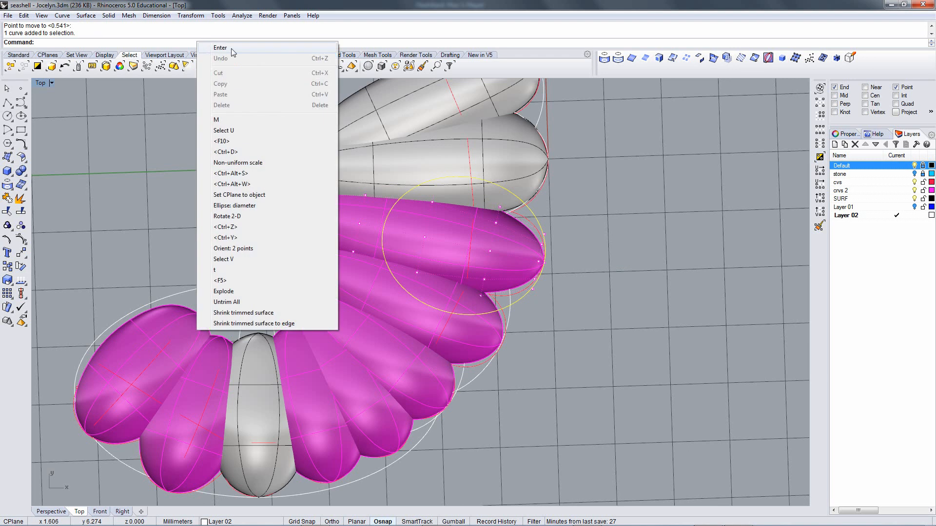
click(244, 195)
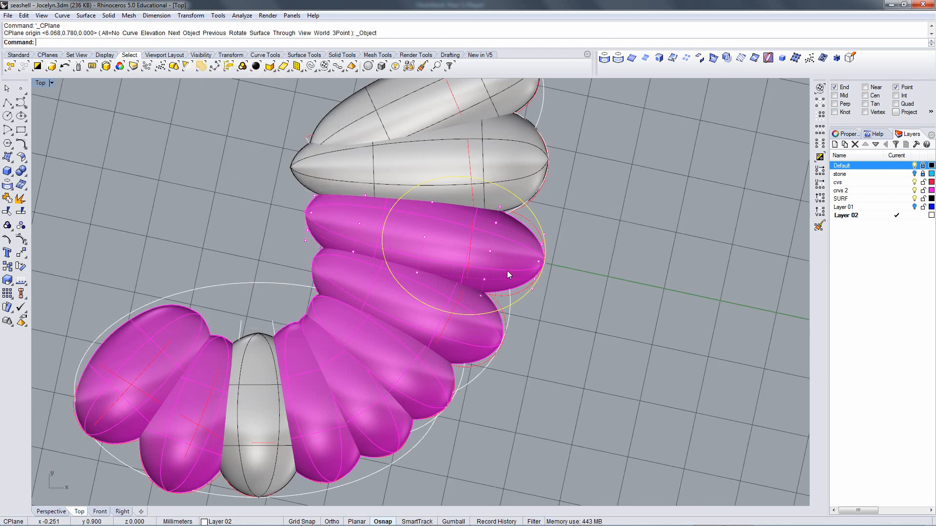
click(490, 252)
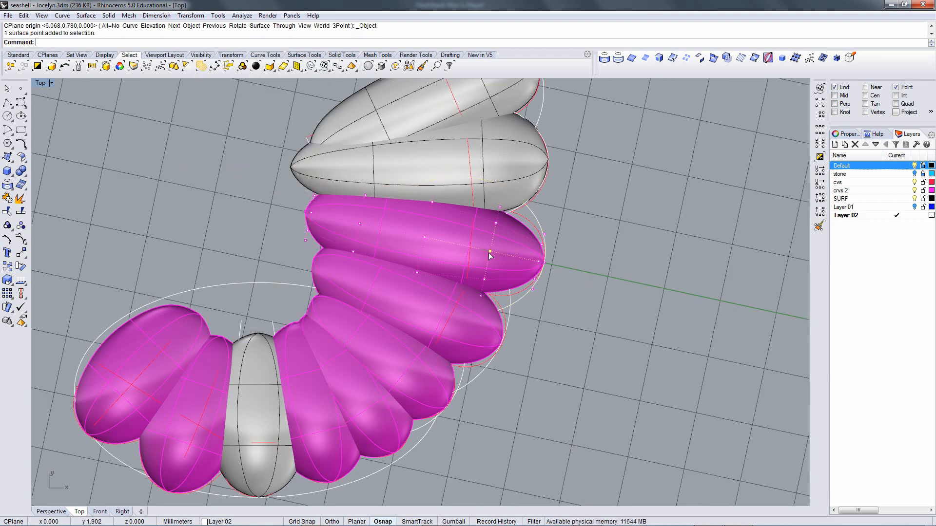
click(821, 145)
text(M)
key(Return)
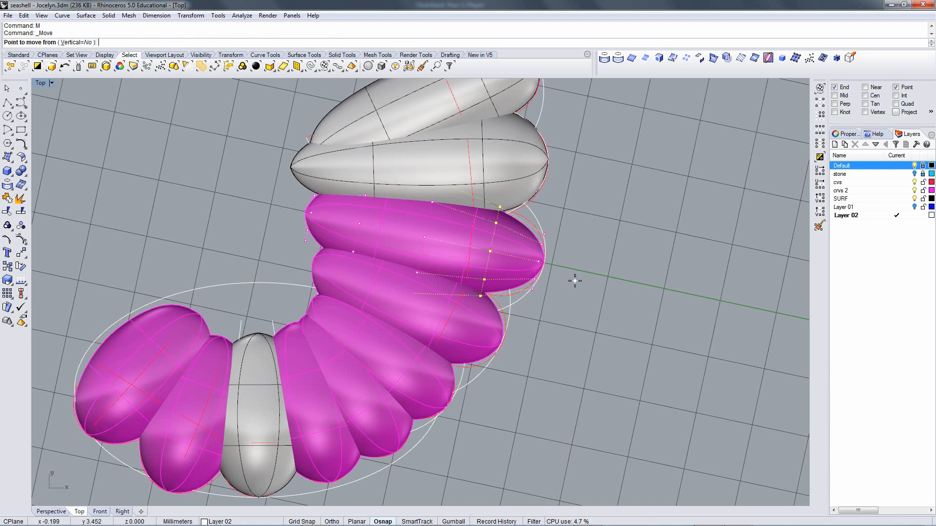
click(575, 281)
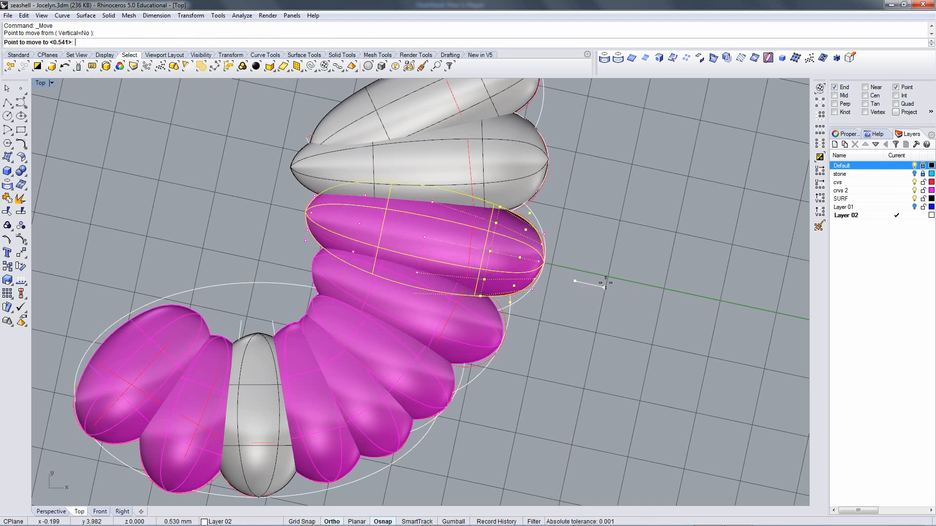
click(605, 283)
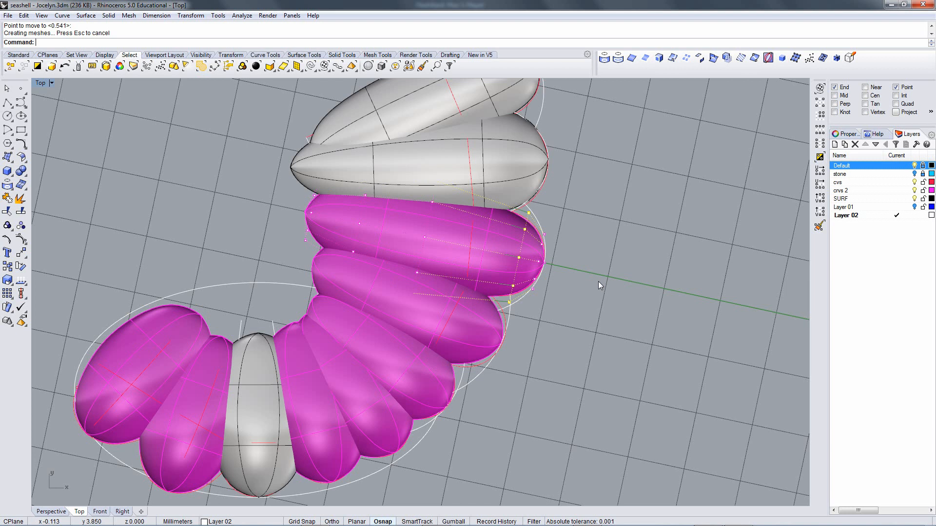
Select another full row of the upper stone's control points.
right_drag(598, 282, 669, 291)
click(498, 248)
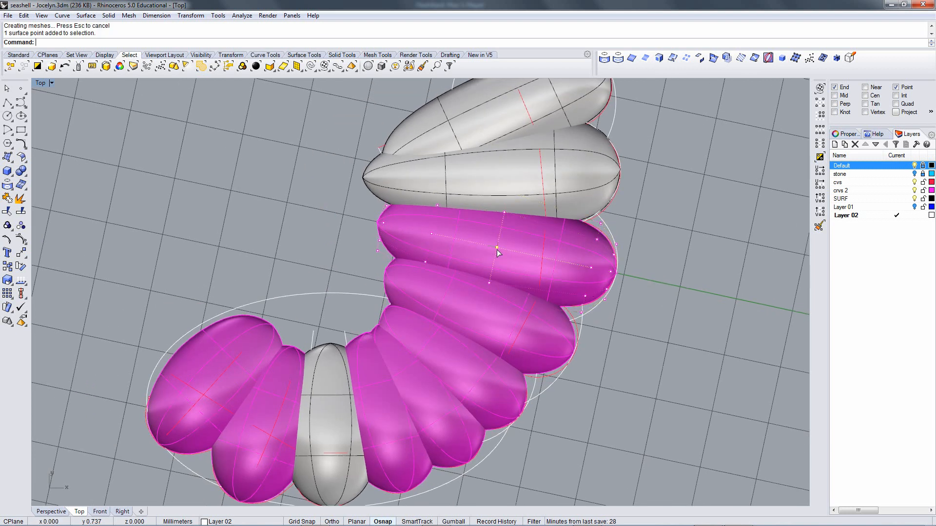
shift+click(423, 235)
shift+click(383, 224)
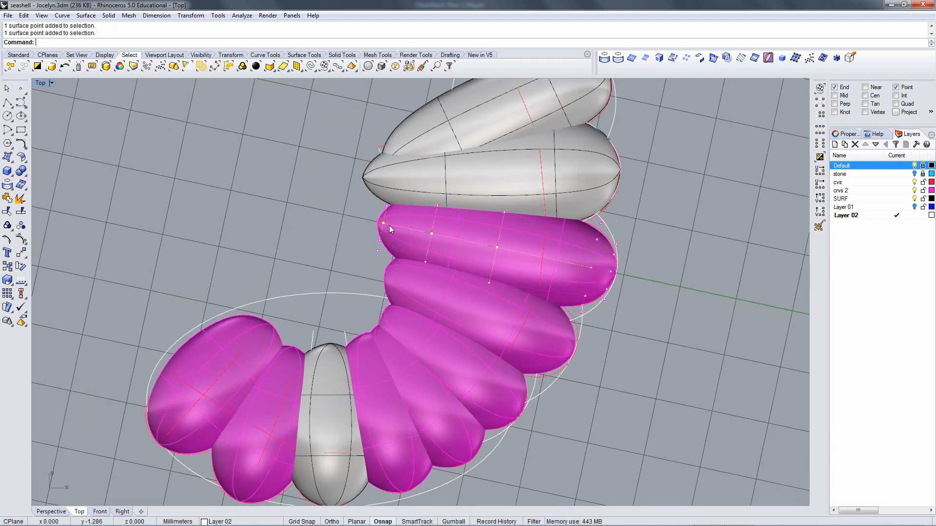
click(820, 131)
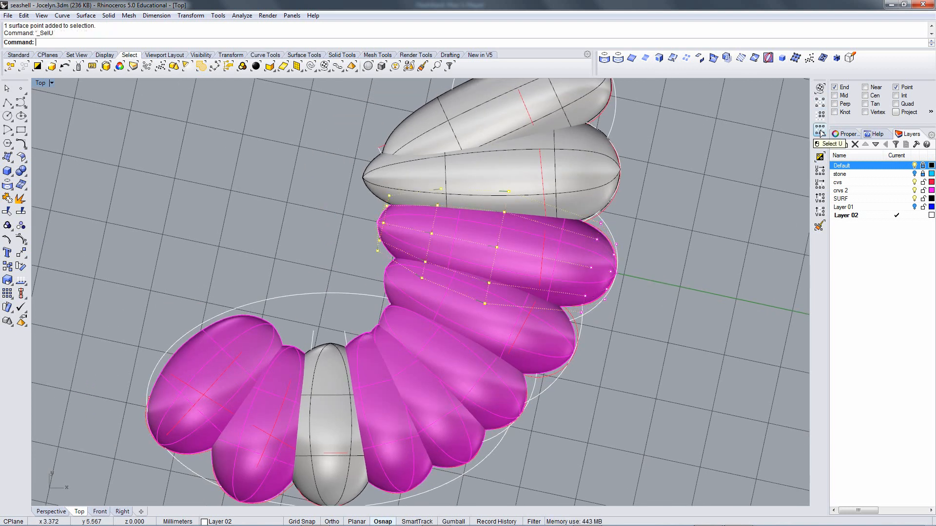
Scale the selected point row non-uniformly along X, undoing an accidental stone shift.
right_click(422, 44)
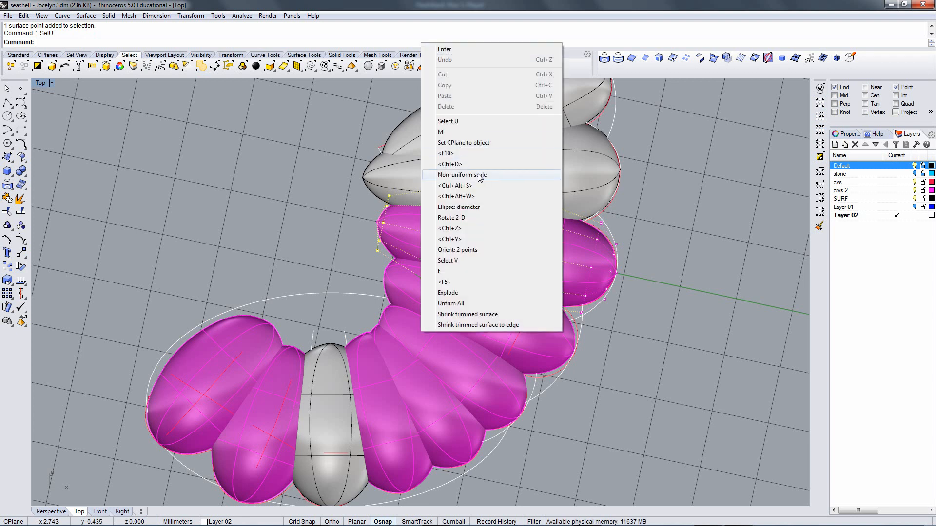
click(517, 175)
click(501, 226)
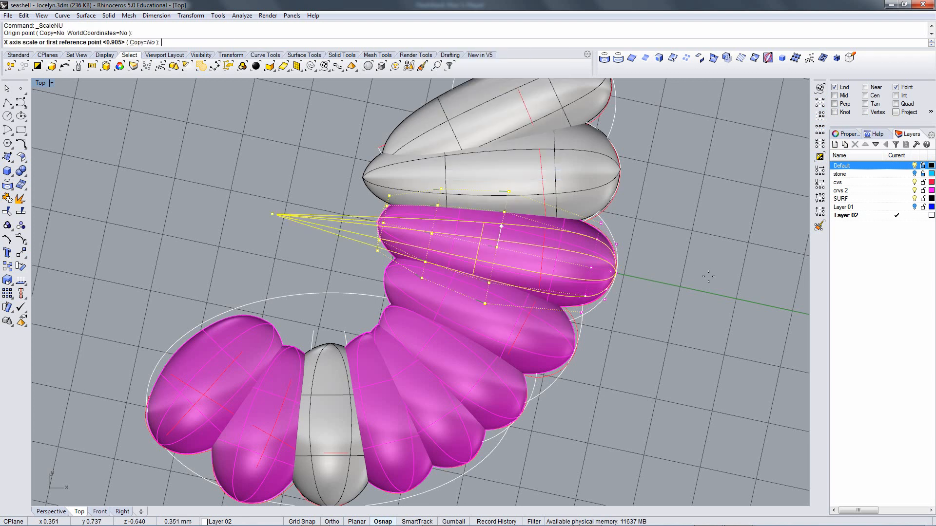
click(692, 372)
click(694, 371)
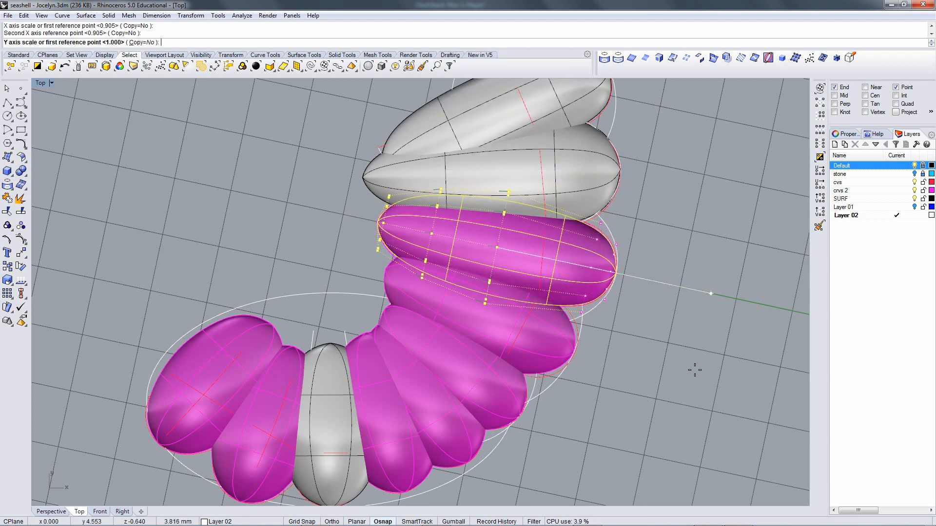
right_click(694, 371)
right_click(695, 370)
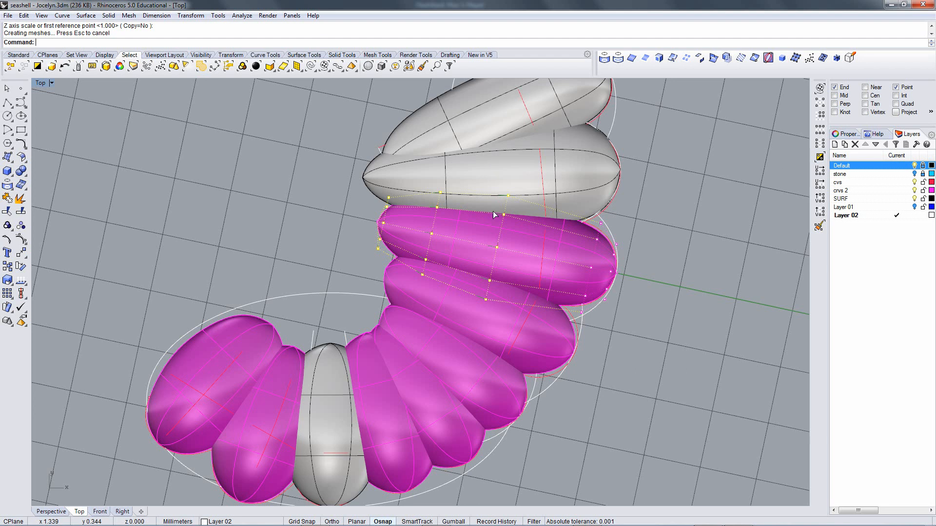
drag(492, 211, 540, 312)
key(ctrl+z)
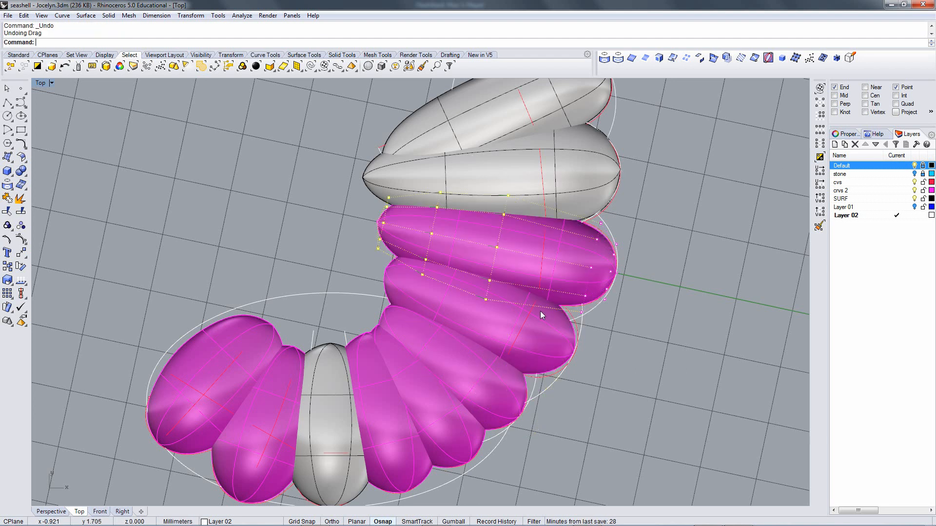
Reselect the point row and rescale it along X, keeping default Y and Z scale.
click(432, 234)
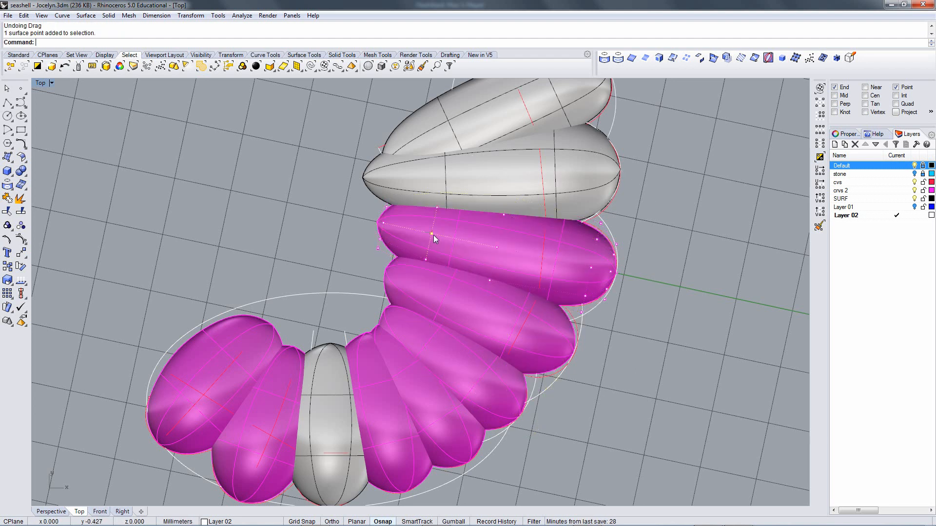
shift+click(384, 224)
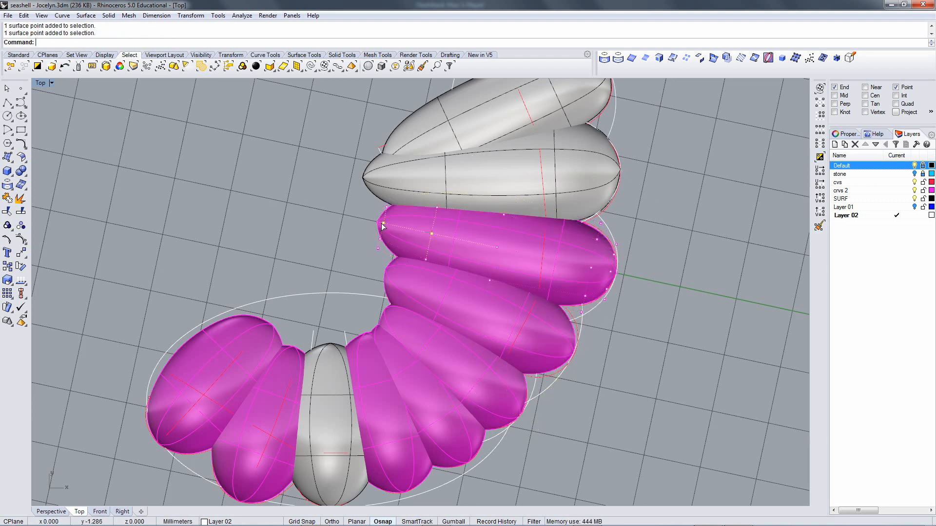
click(820, 129)
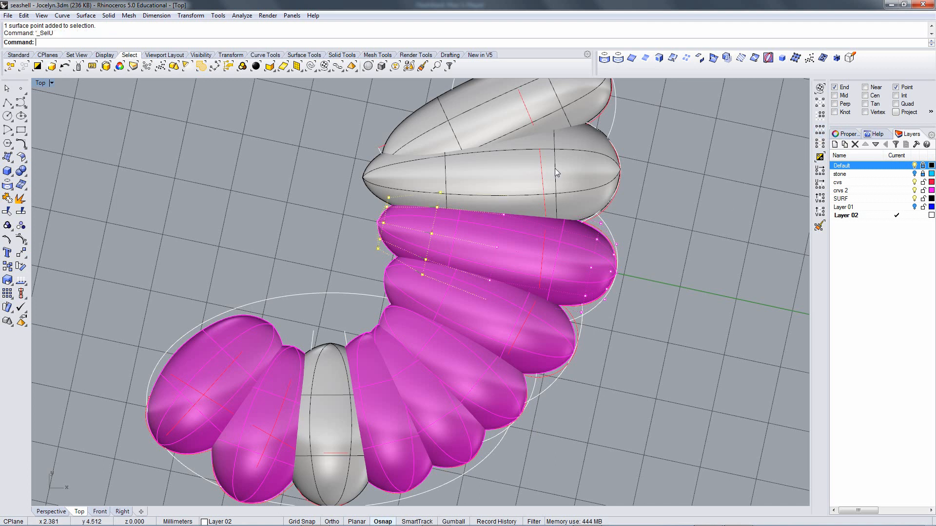
right_click(418, 47)
click(458, 146)
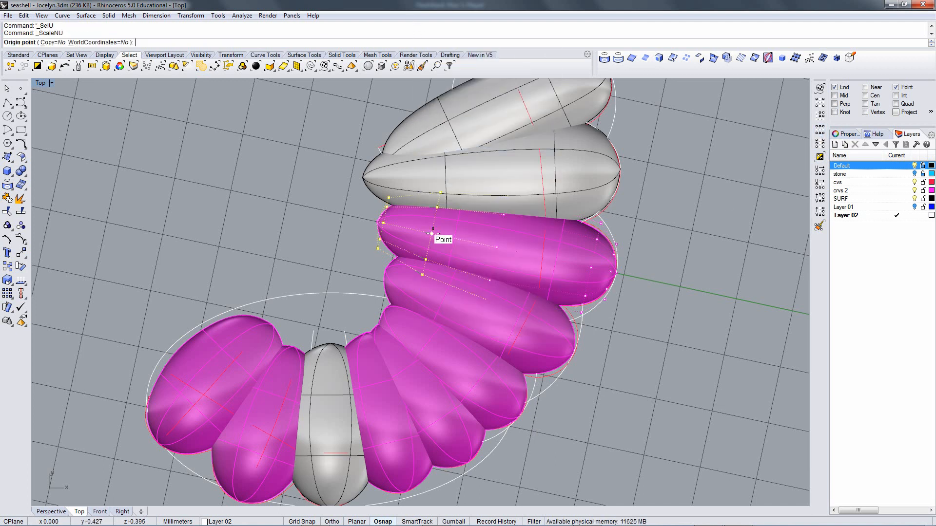
click(432, 234)
key(Return)
key(Escape)
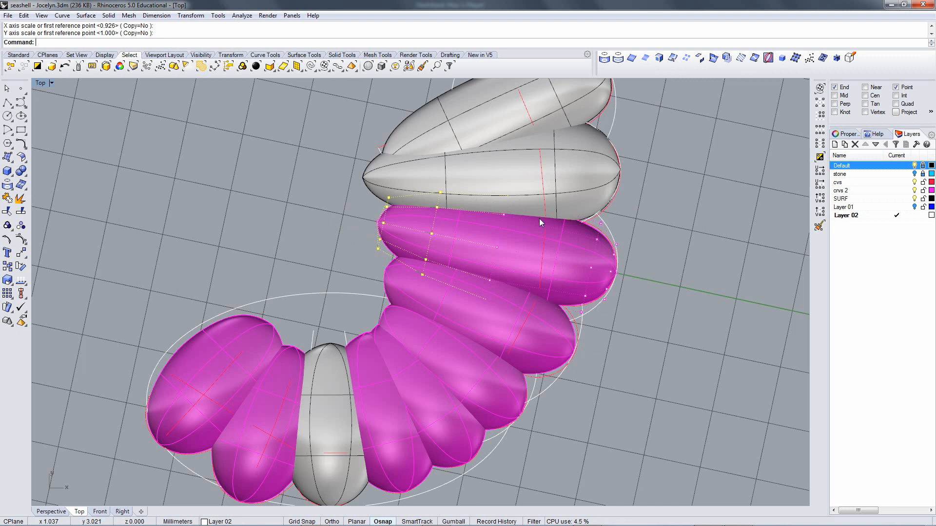
key(Return)
click(425, 260)
click(405, 359)
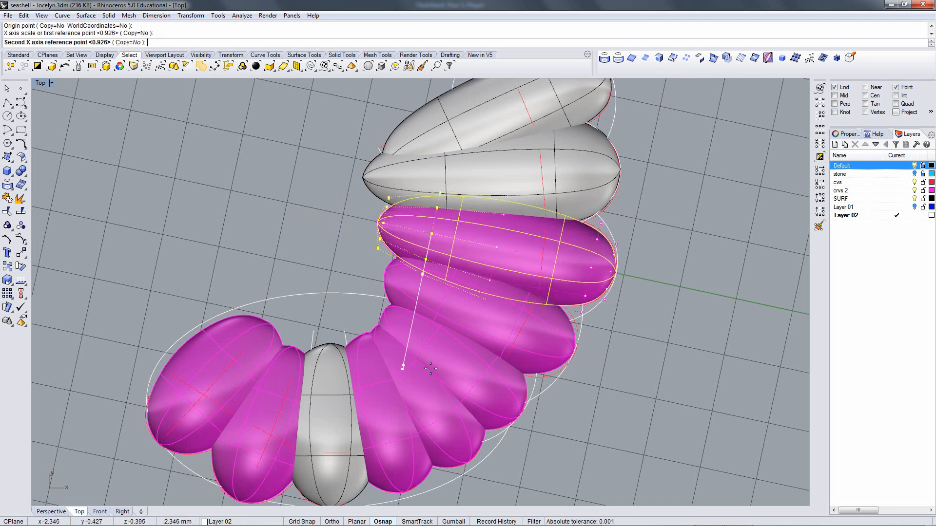
click(425, 363)
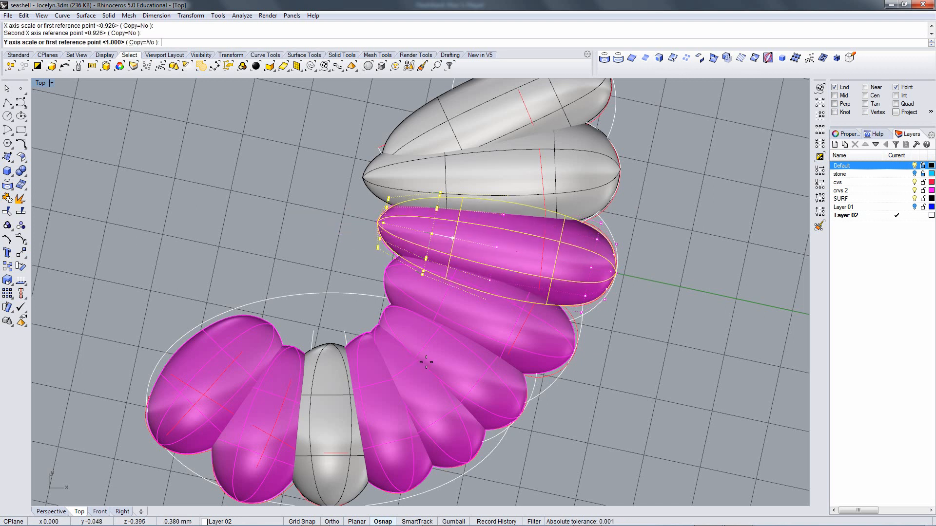
key(Return)
key(Return)
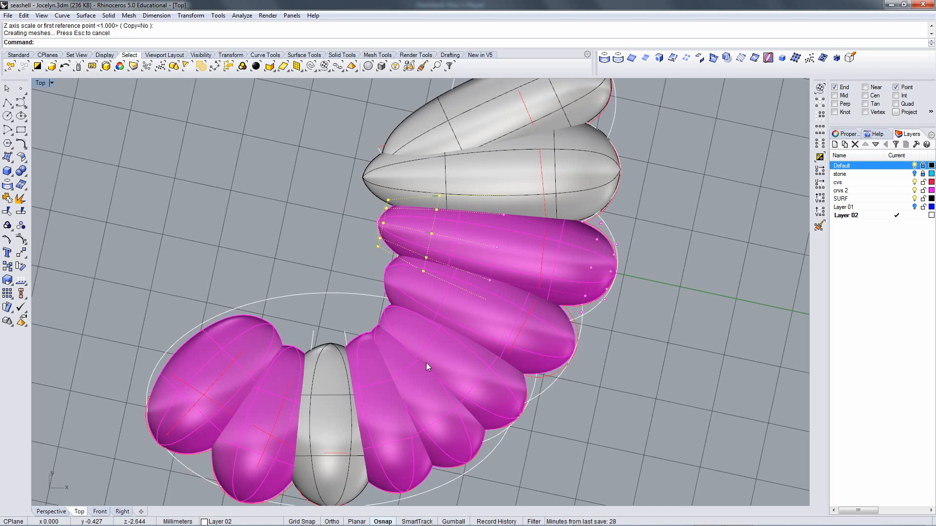
Move the reshaped upper magenta stone to the Default layer with ChangeLayer.
click(521, 270)
text(changelayer)
key(Return)
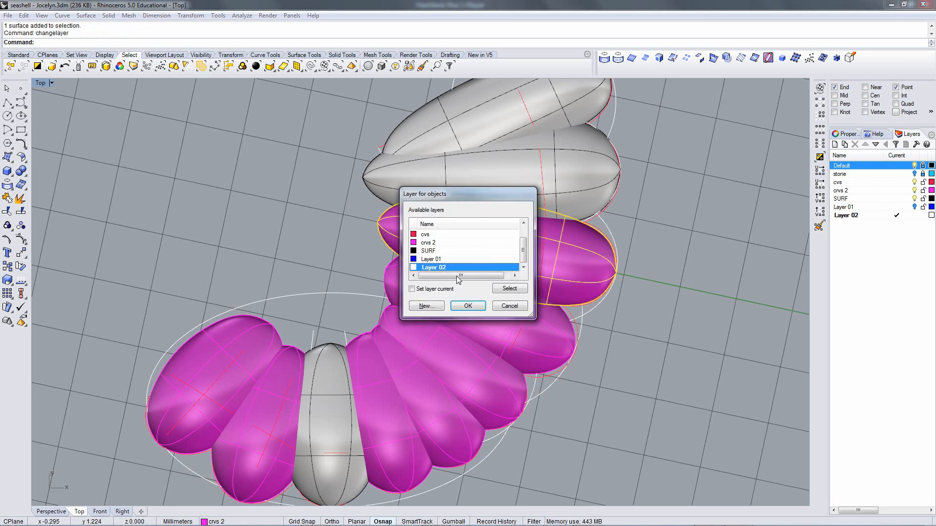
drag(523, 249, 524, 239)
click(485, 235)
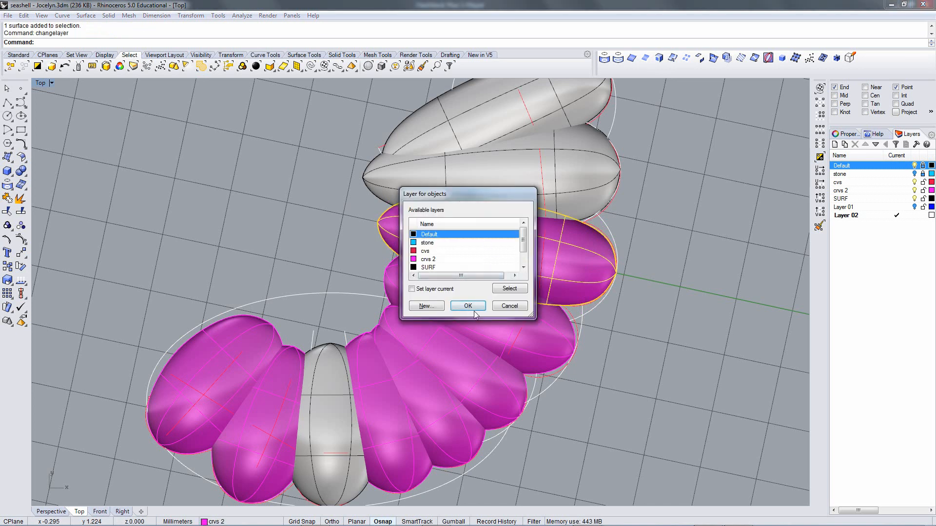
click(474, 311)
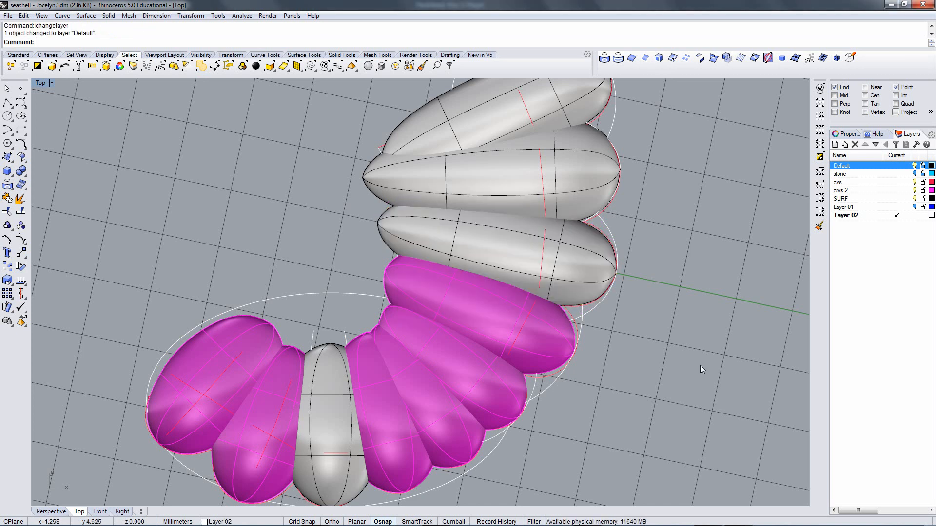
click(539, 324)
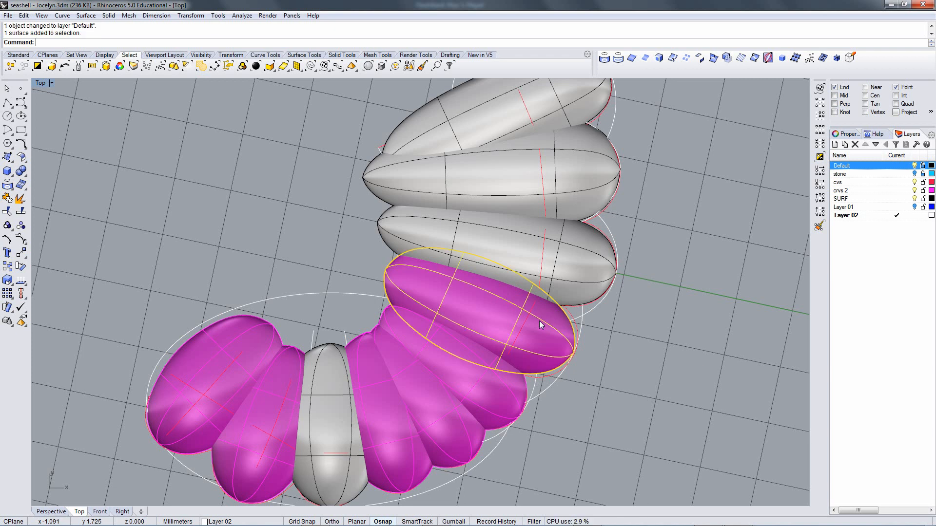
Align the CPlane to the magenta stone and display its control points.
scroll(542, 336, up, 1)
right_drag(542, 337, 557, 308)
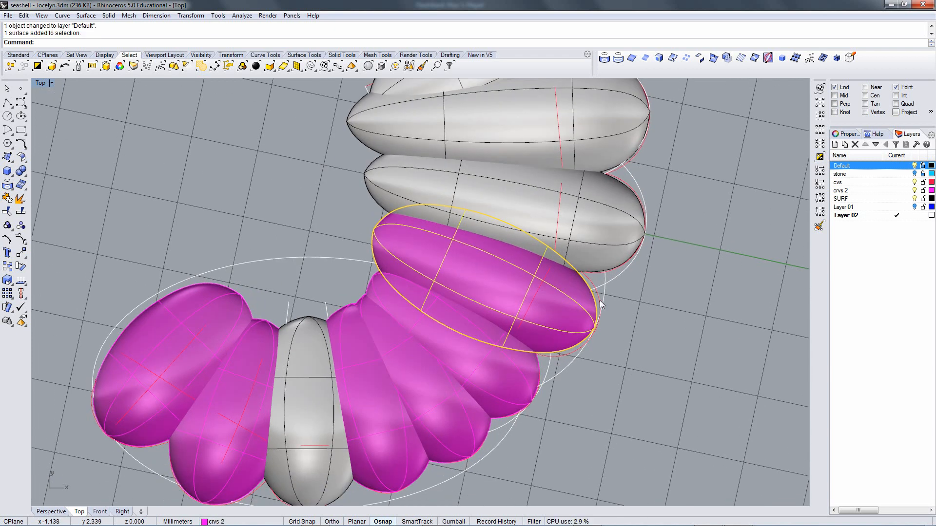
click(604, 300)
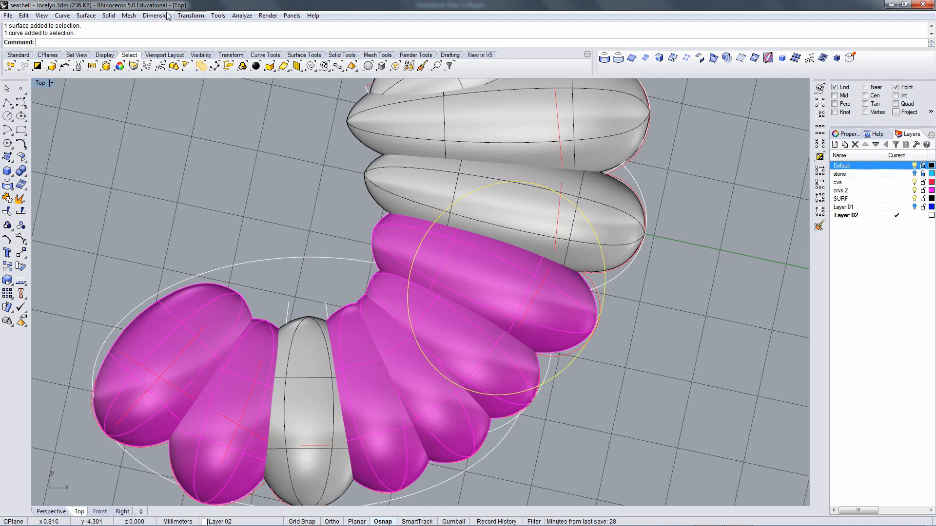
right_click(185, 47)
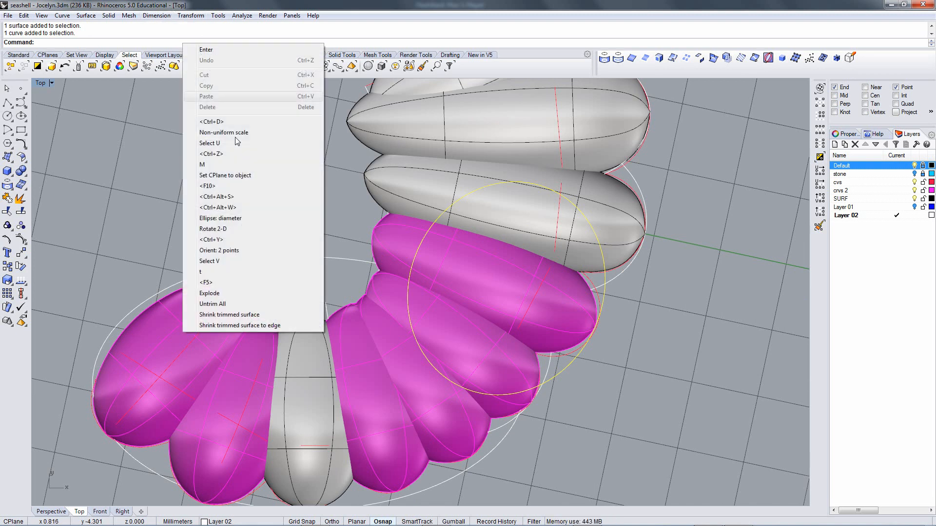
click(229, 179)
click(538, 315)
click(577, 274)
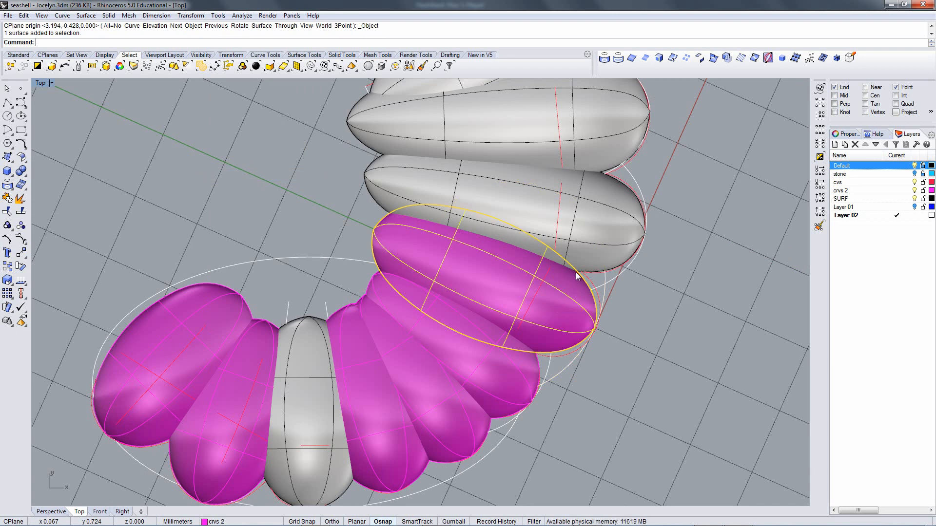
key(F10)
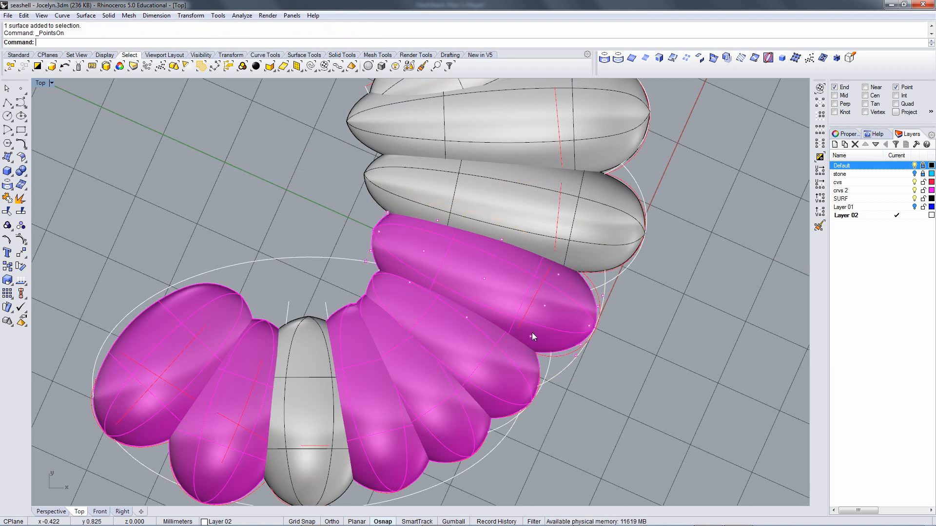
Move the stone's end row of control points outward by 0.513.
click(544, 307)
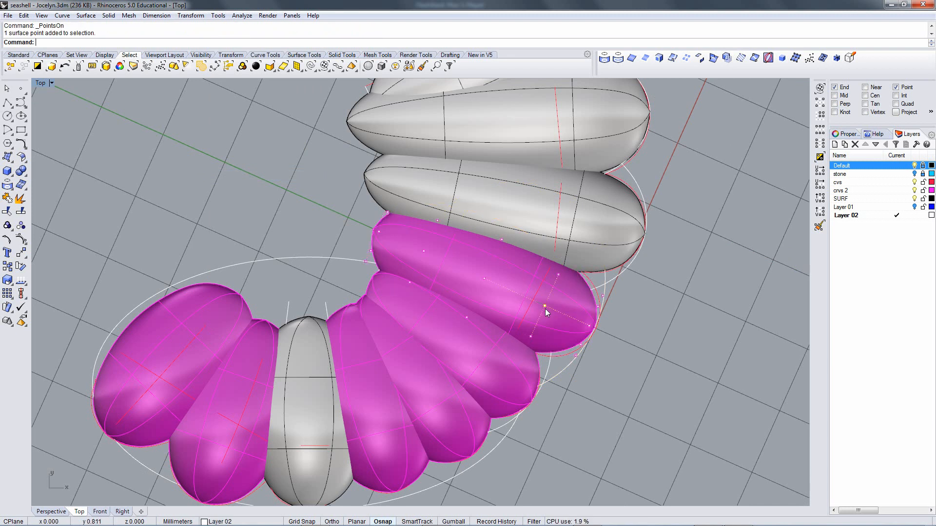
click(821, 133)
text(m)
key(Return)
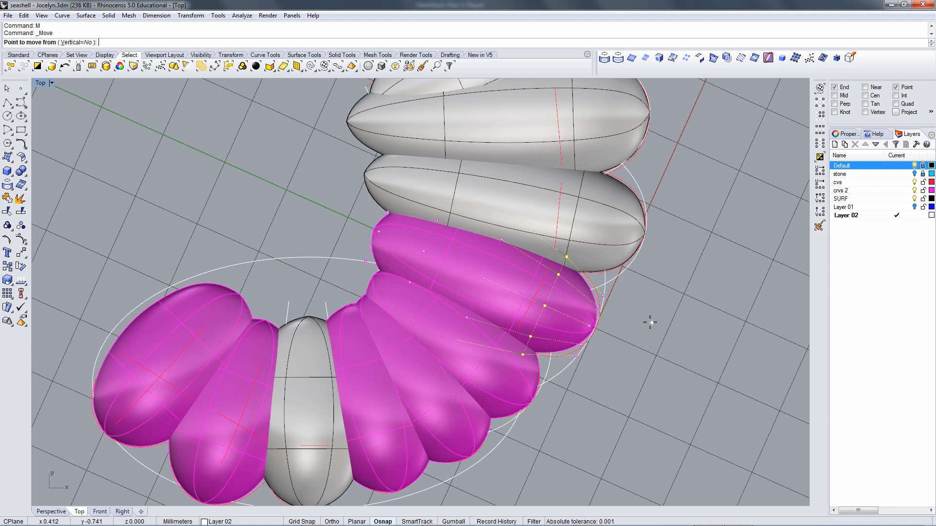
click(644, 316)
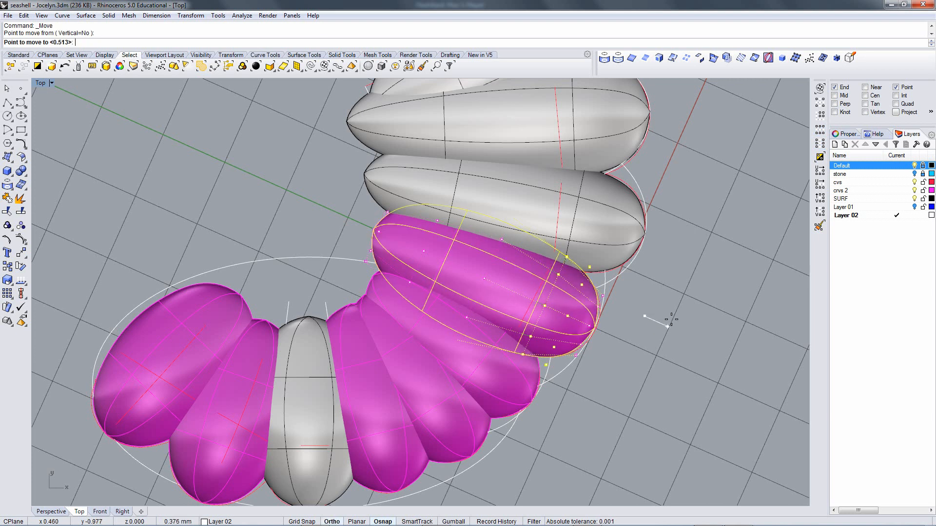
click(667, 325)
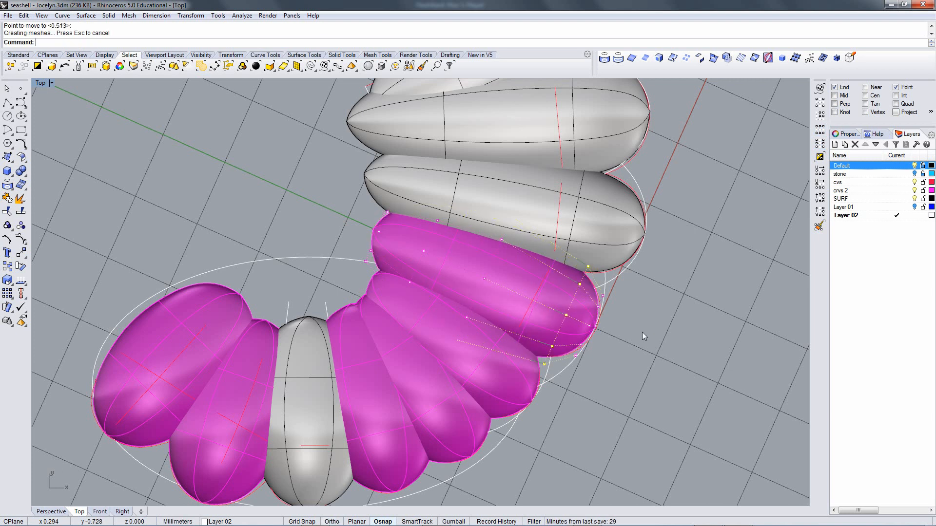
Move another outer-end point row by 0.347, then clear the selection.
scroll(629, 312, up, 5)
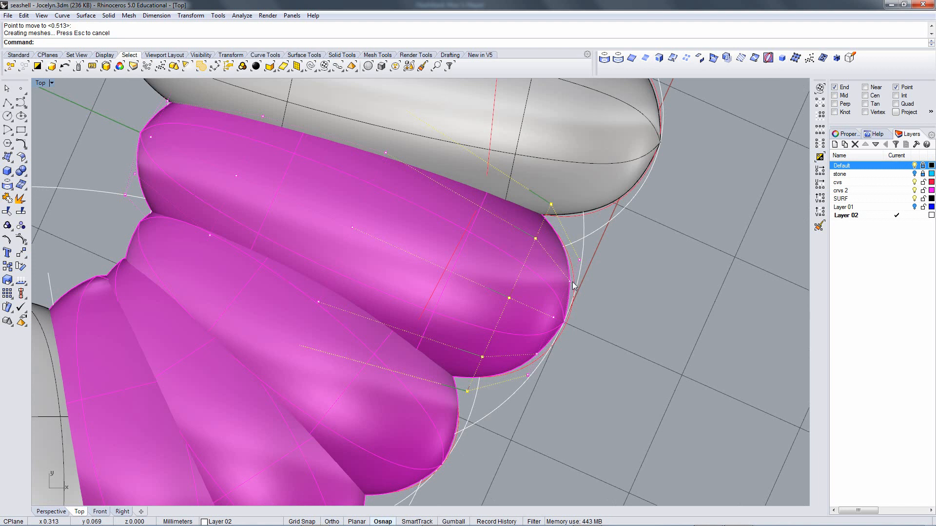
click(571, 283)
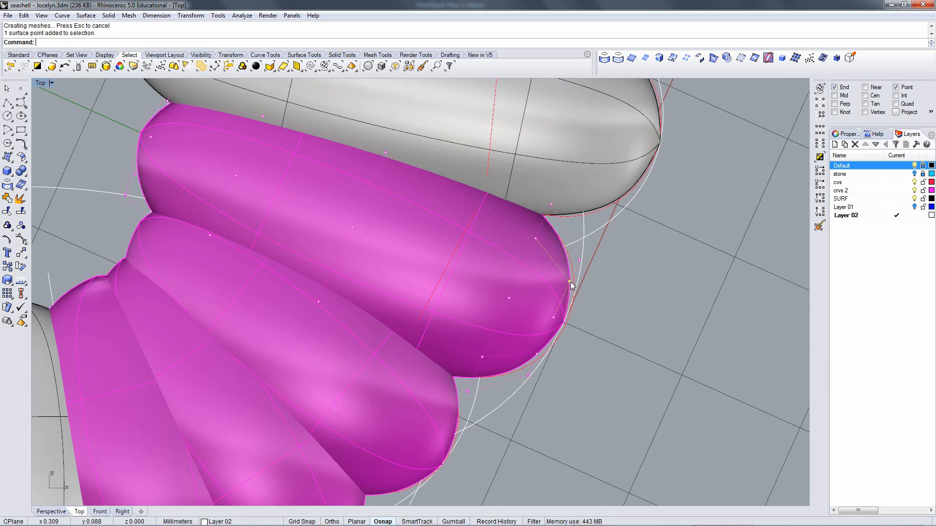
click(820, 130)
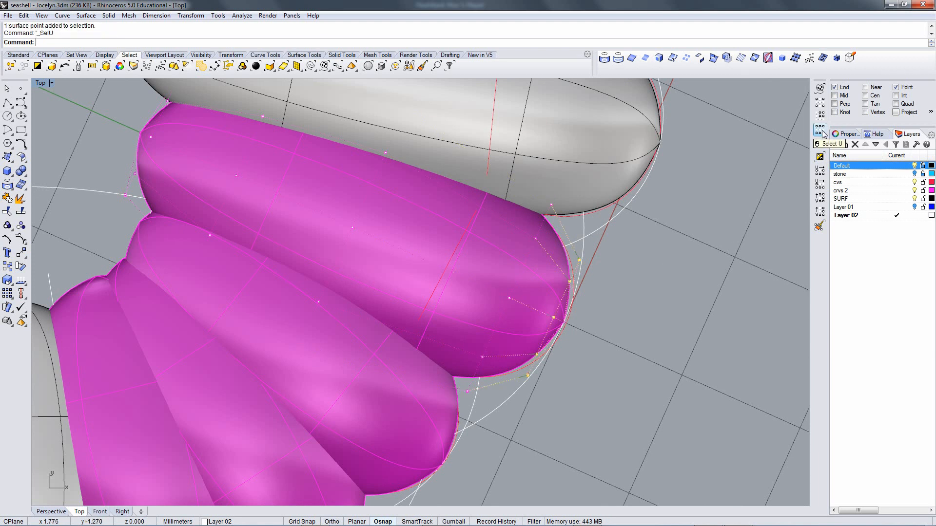
text(m)
key(Return)
click(689, 247)
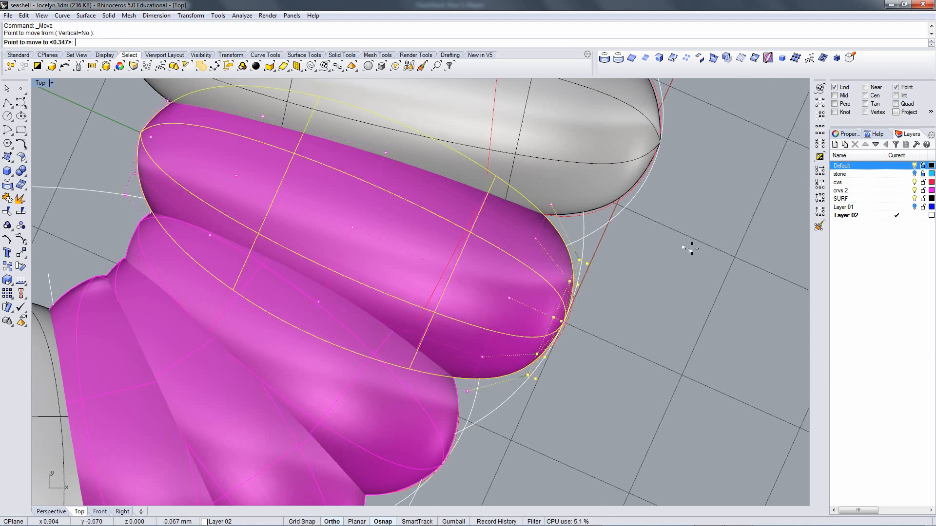
click(689, 247)
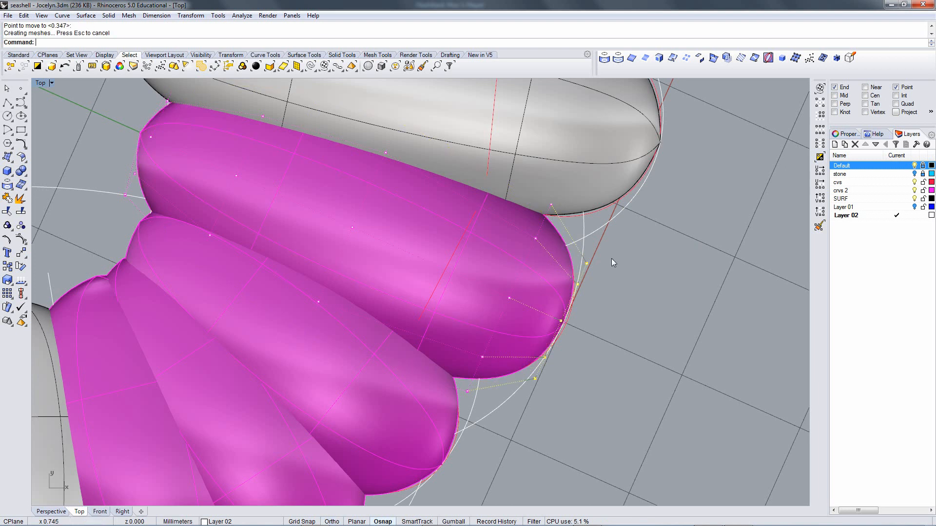
scroll(611, 259, down, 5)
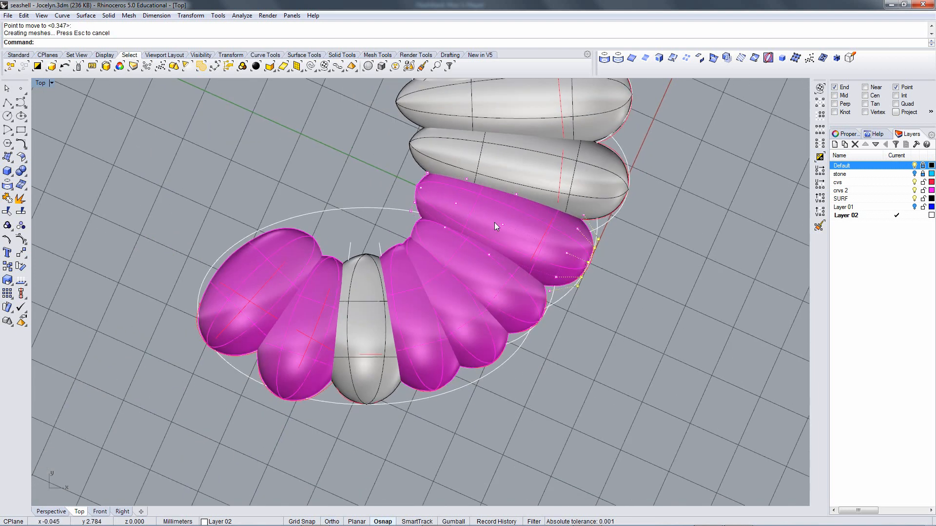
click(608, 277)
Check the shell in Front and Right views, then orbit the maximized Perspective view.
key(ctrl+F2)
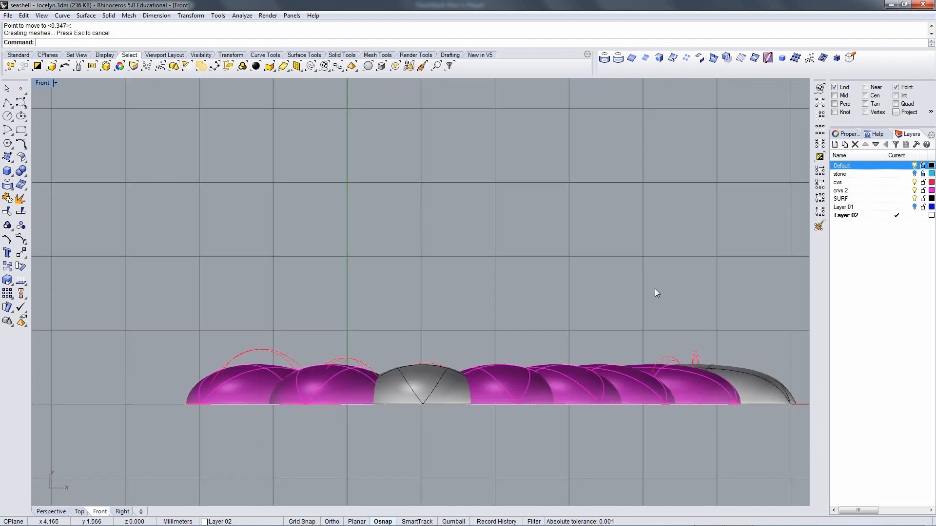
key(ctrl+F3)
key(ctrl+F4)
right_drag(655, 306, 446, 244)
right_drag(372, 227, 489, 270)
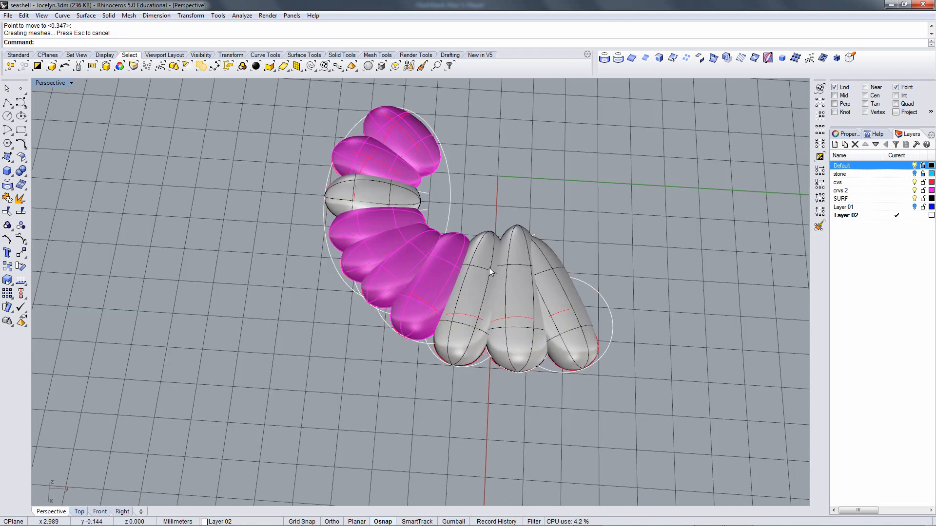
Delete the ellipse curve near the lower grey stones.
right_drag(536, 276, 446, 276)
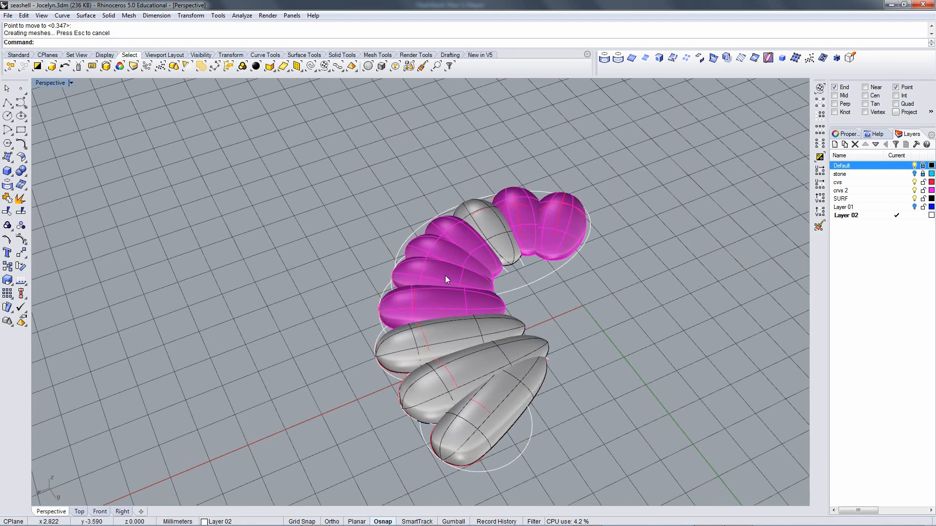
click(453, 317)
key(Delete)
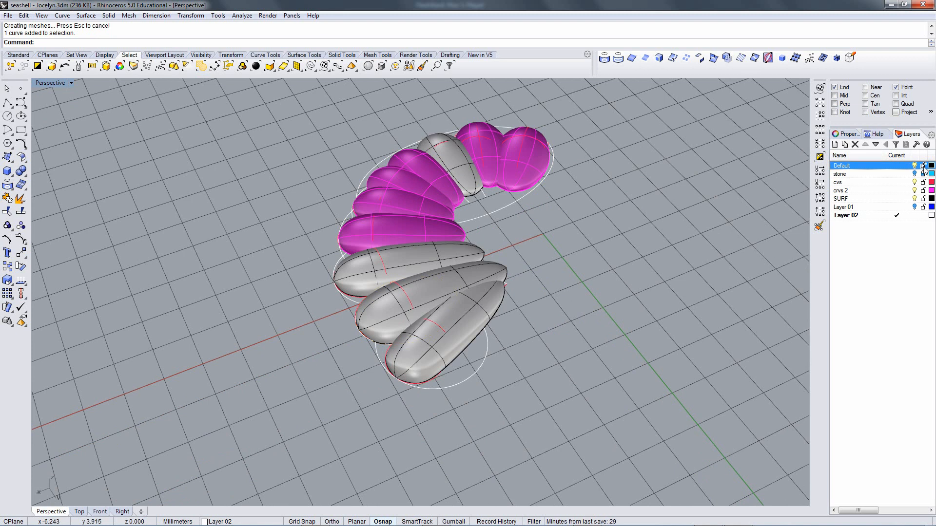
Select the three lower grey stones and the two lowest magenta stones.
click(482, 306)
shift+click(435, 268)
shift+click(432, 247)
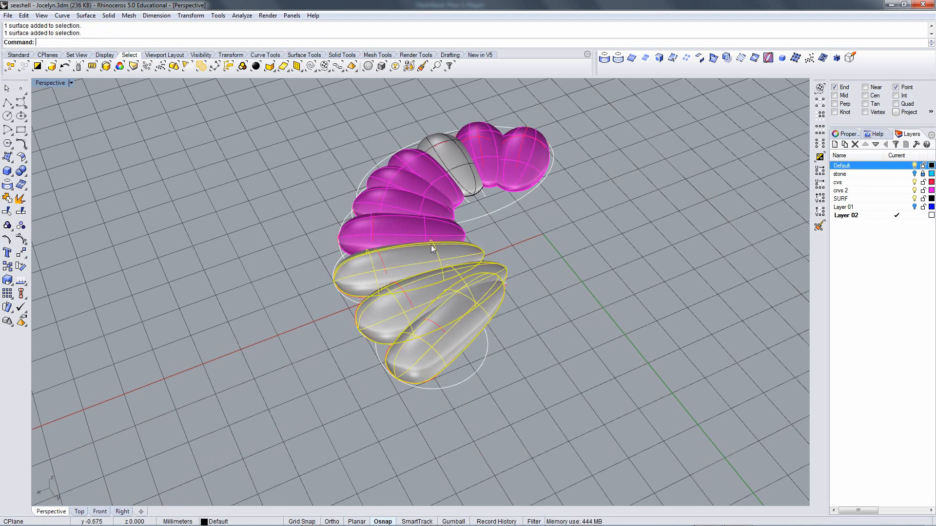
shift+click(425, 226)
shift+click(423, 206)
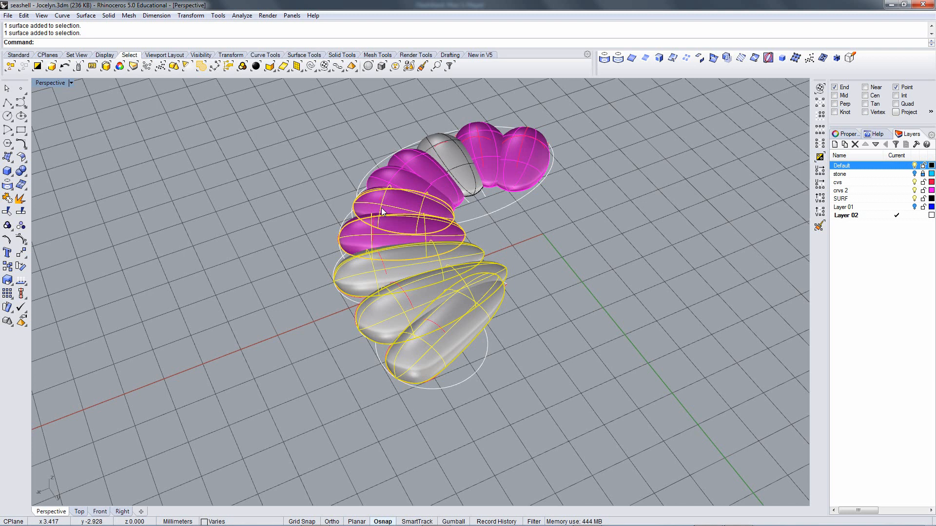
Add the upper magenta stones and top grey stone, dropping a stray curve pick.
right_drag(381, 208, 403, 185)
shift+click(411, 119)
shift+click(429, 113)
shift+click(402, 185)
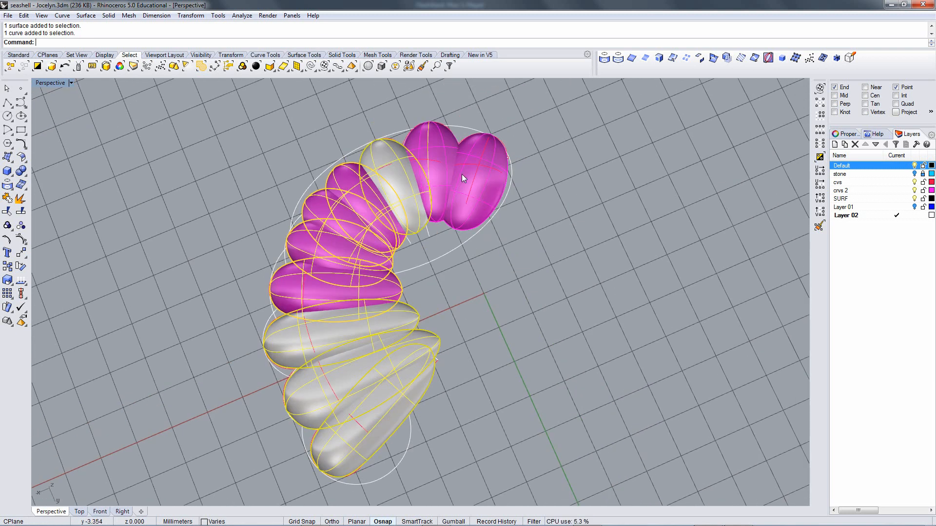
shift+click(440, 167)
ctrl+click(429, 140)
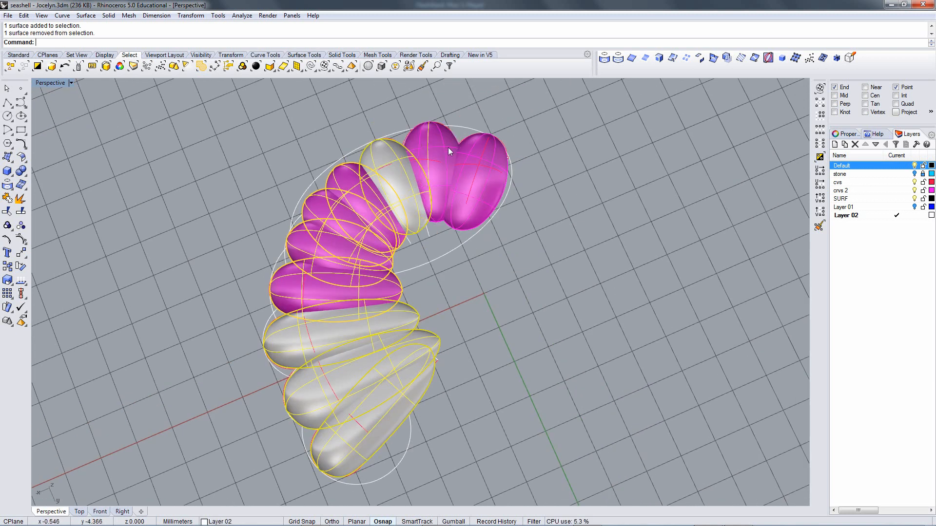
ctrl+click(431, 139)
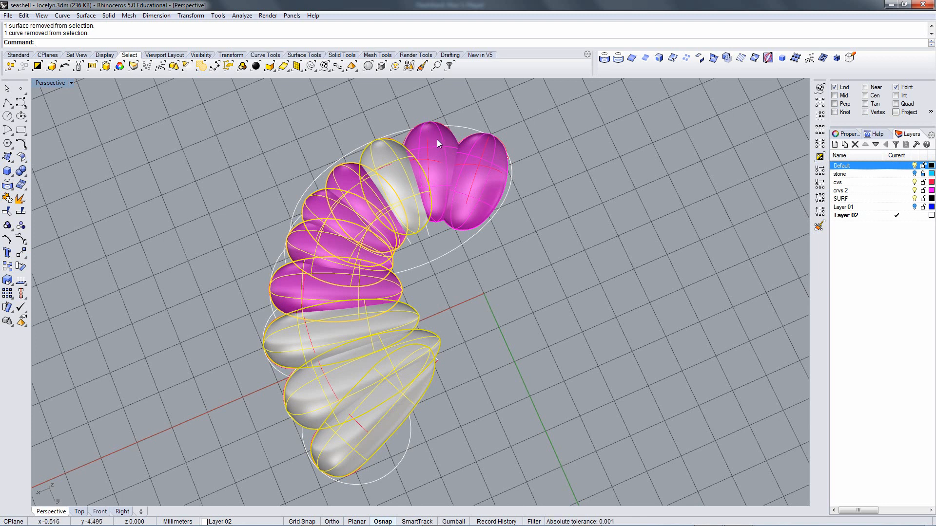
shift+click(442, 141)
shift+click(494, 156)
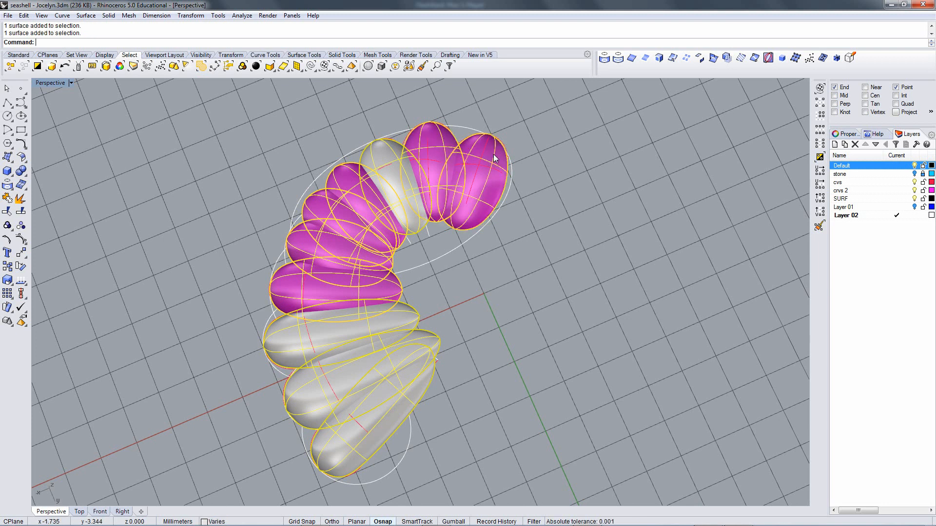
Cap the selected stones into closed polysurfaces, dismissing the history warning.
click(109, 15)
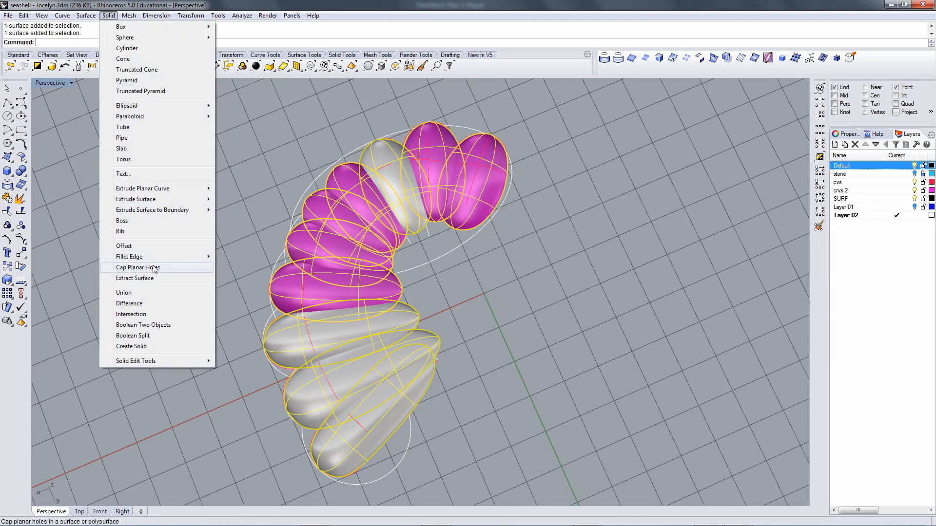
click(154, 268)
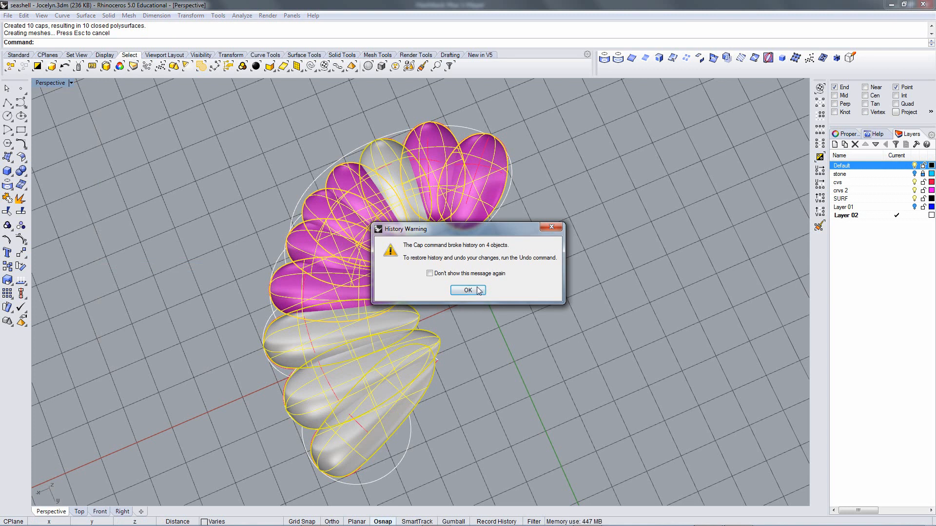
click(468, 291)
Boolean-union the ten capped stones into a single solid and view its underside.
click(110, 18)
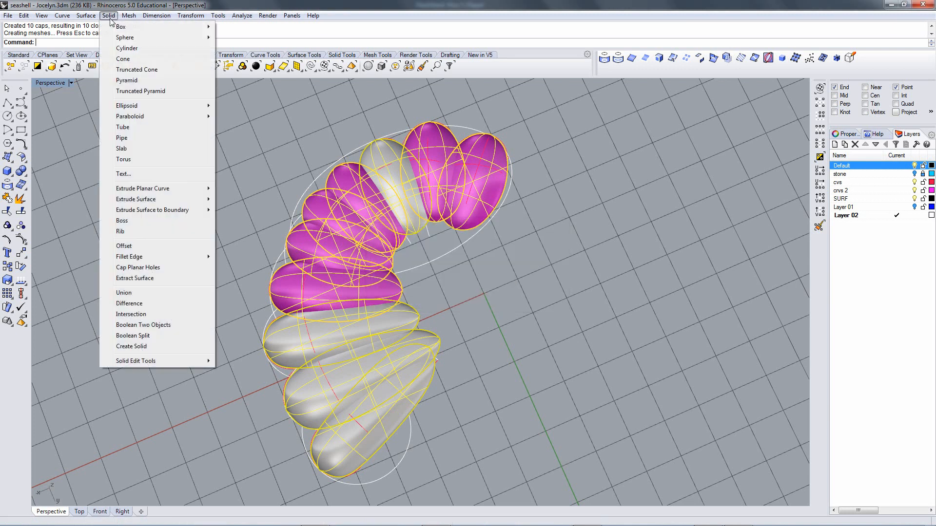
click(141, 296)
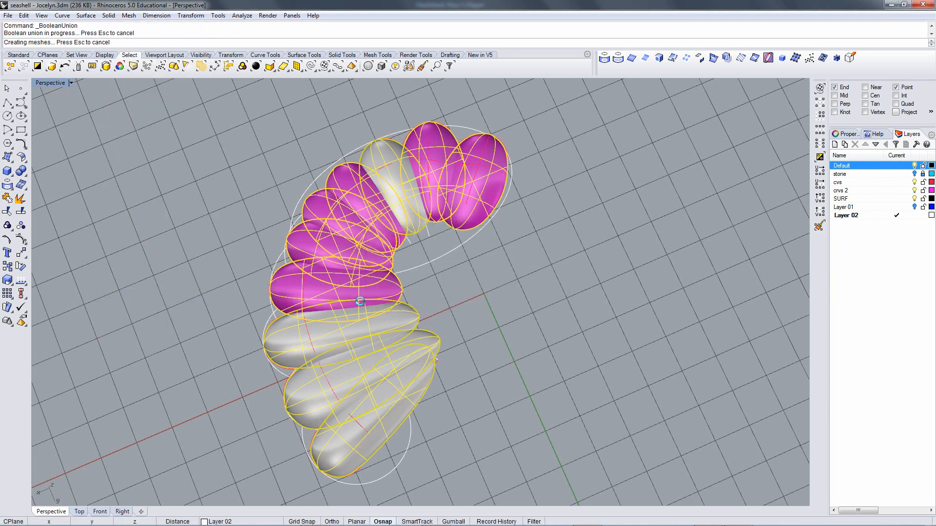
right_drag(443, 351, 487, 189)
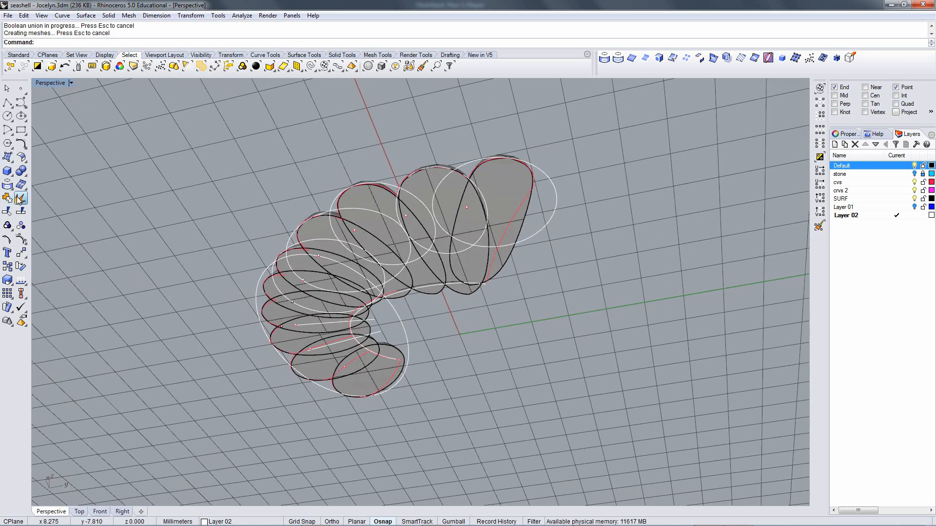
Extract the 17 flat bottom faces with ExtractSrf and delete them.
right_click(7, 198)
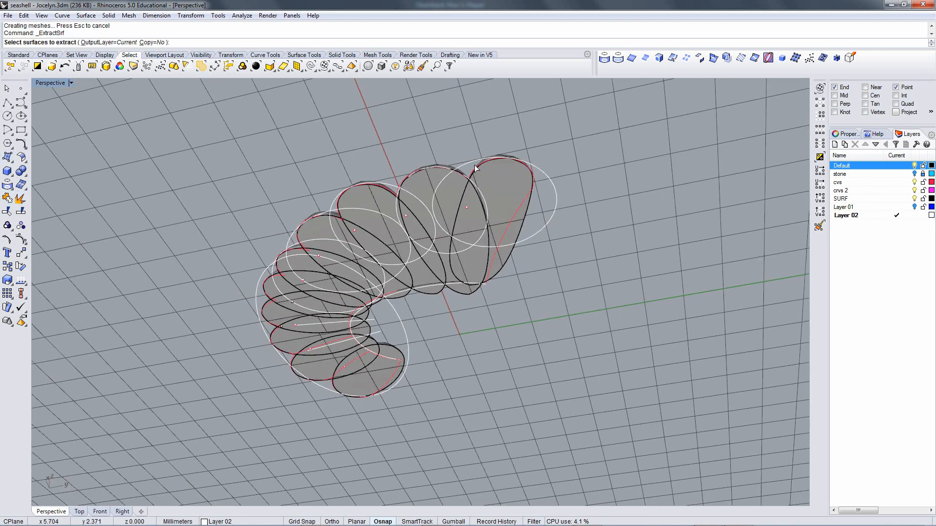
click(492, 188)
click(440, 200)
click(367, 215)
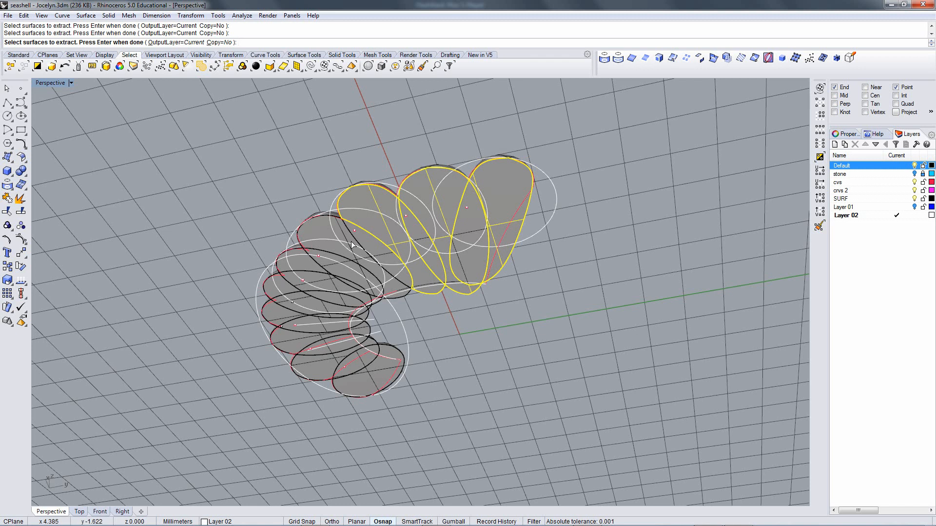
click(363, 245)
click(327, 250)
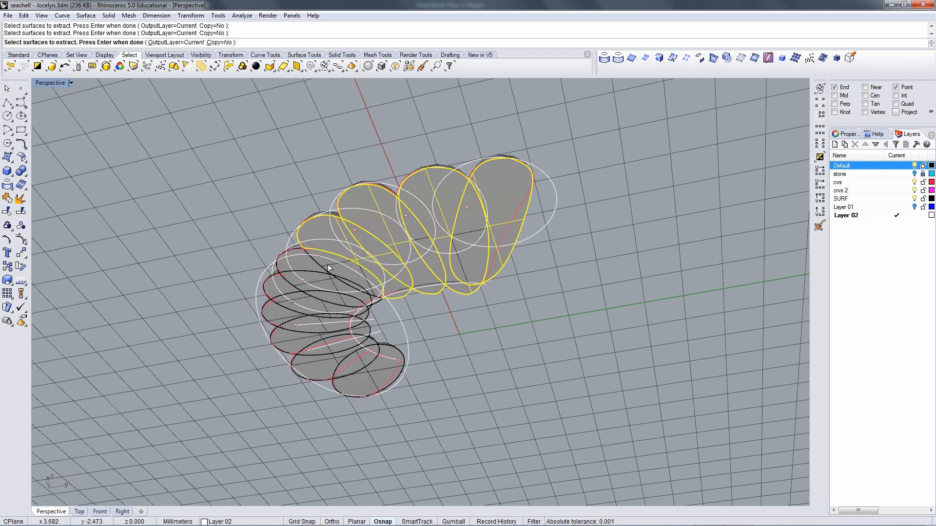
click(313, 269)
click(315, 284)
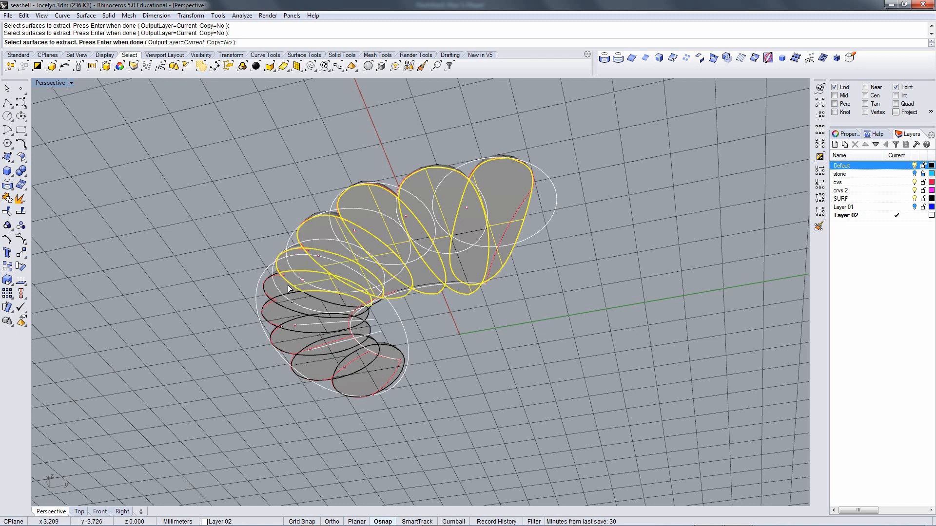
click(295, 314)
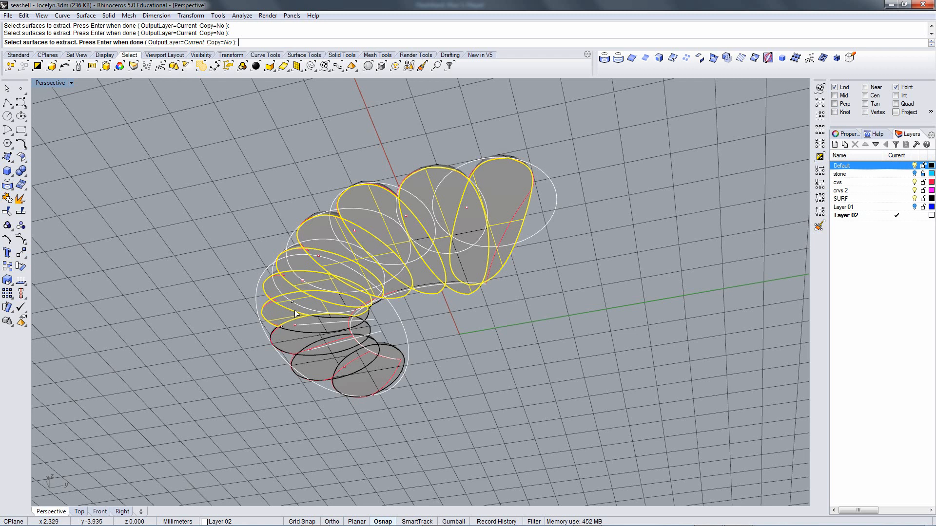
click(298, 333)
click(321, 352)
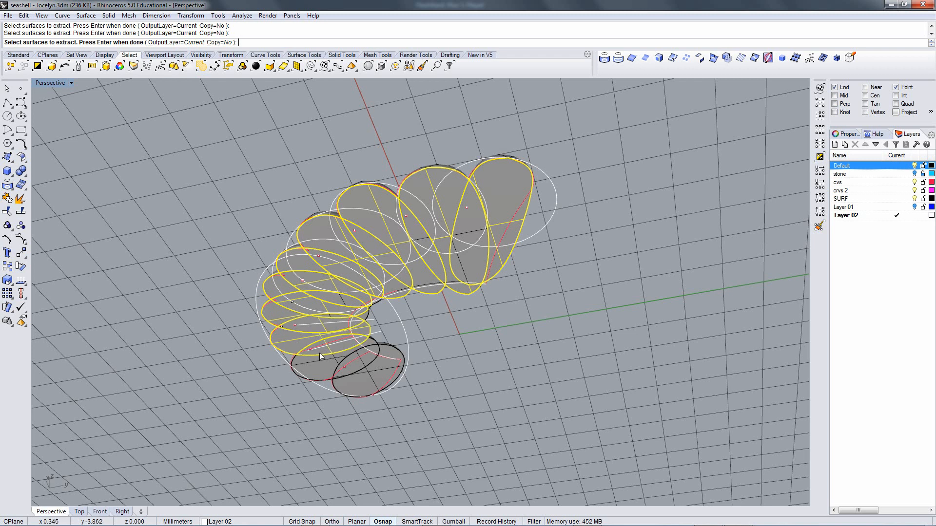
click(349, 368)
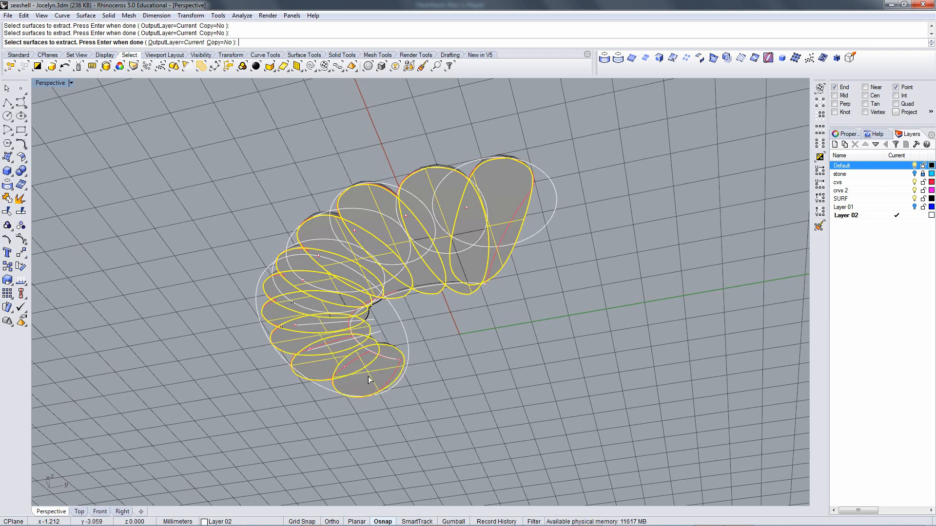
key(Return)
key(Delete)
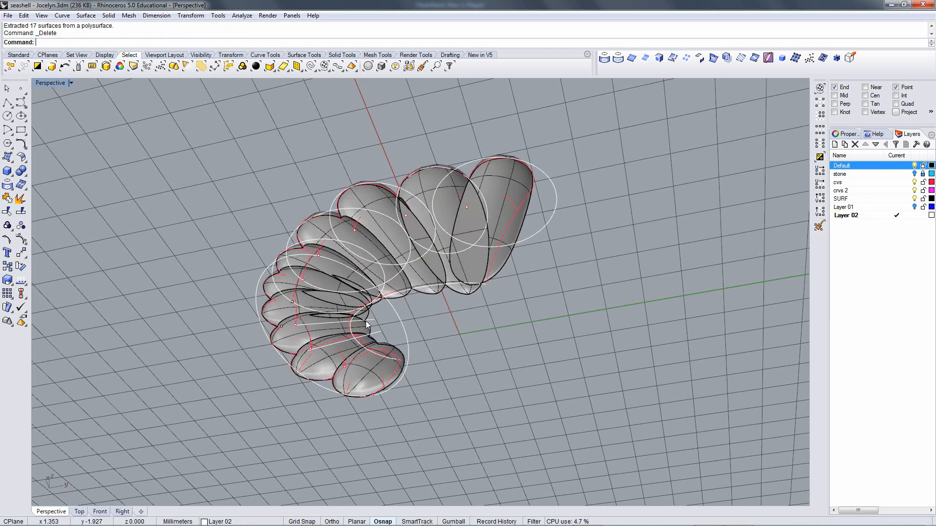
Delete the leftover thin sliver surface between the stones.
right_drag(366, 321, 348, 306)
scroll(348, 307, up, 4)
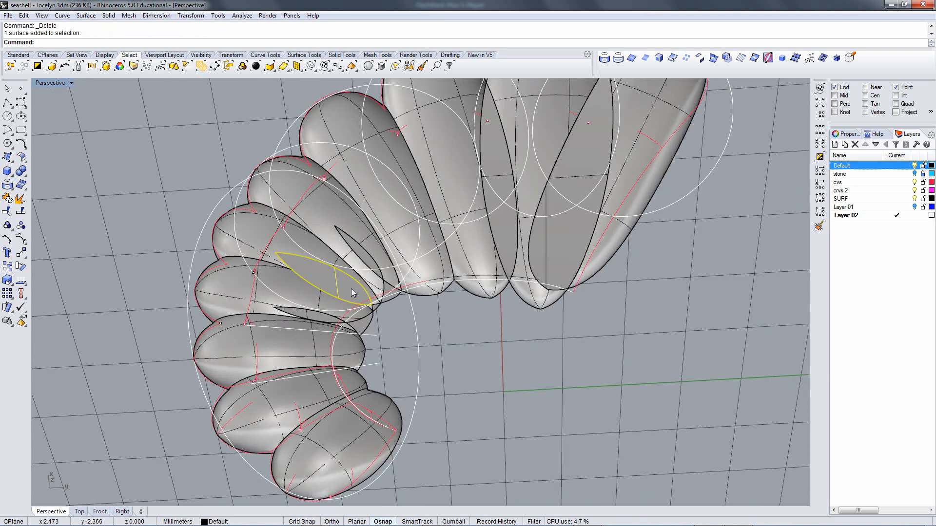
click(362, 254)
key(Delete)
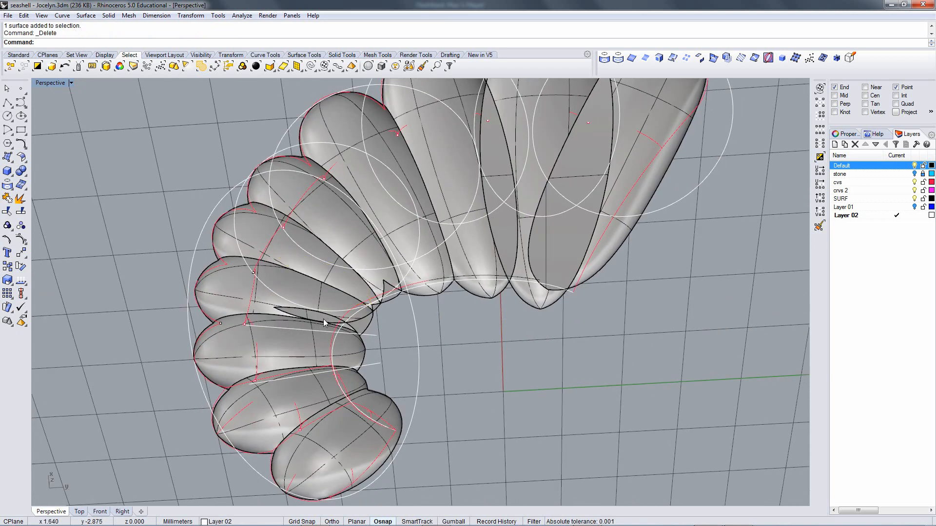
Extract the small leftover patches in the remaining gap with ExtractSrf and delete each.
mouse_move(412, 299)
right_down()
mouse_move(425, 296)
mouse_move(397, 302)
right_up()
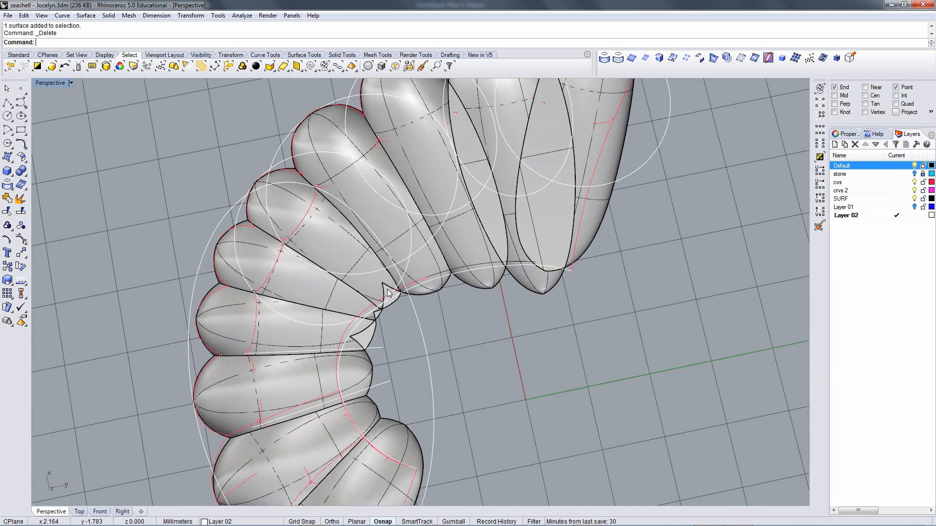
right_click(389, 293)
click(388, 293)
right_click(386, 293)
key(Delete)
right_click(375, 319)
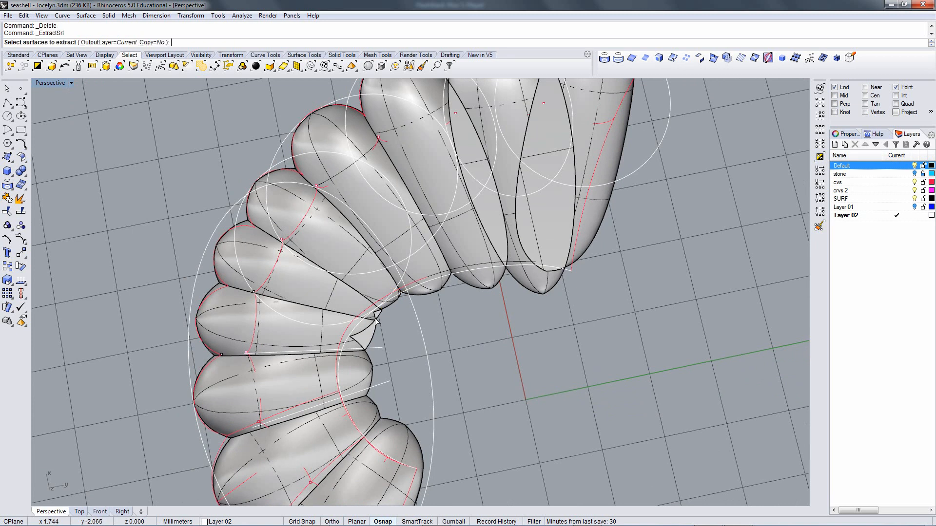
click(376, 320)
click(415, 335)
right_click(373, 332)
key(Delete)
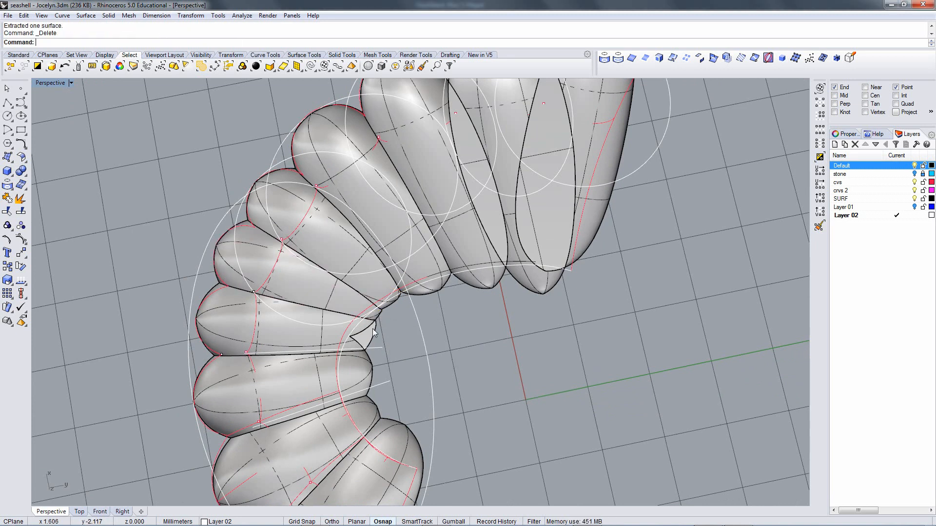
right_click(374, 333)
click(372, 335)
right_click(370, 337)
key(Delete)
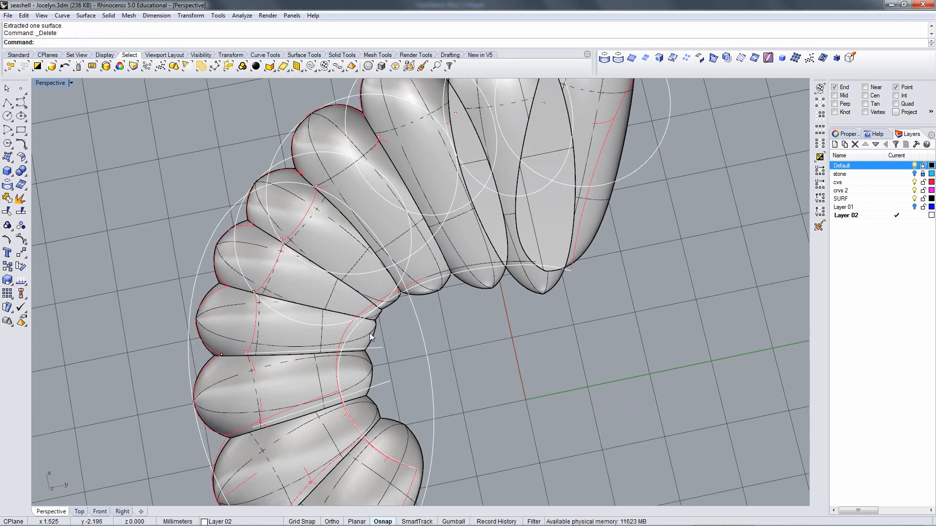
Delete the lens-shaped surface and the cap surface at the shell's other end, then select the shell.
right_click(21, 198)
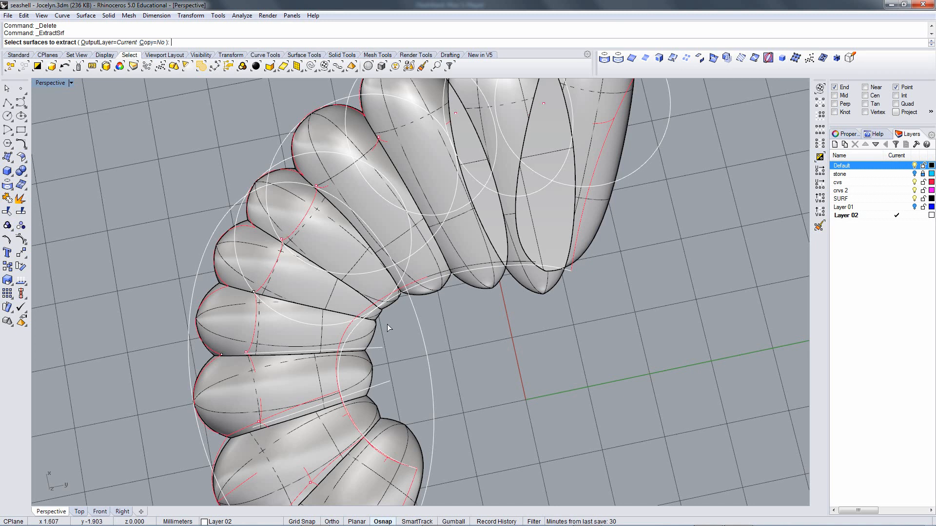
key(Escape)
scroll(451, 318, down, 5)
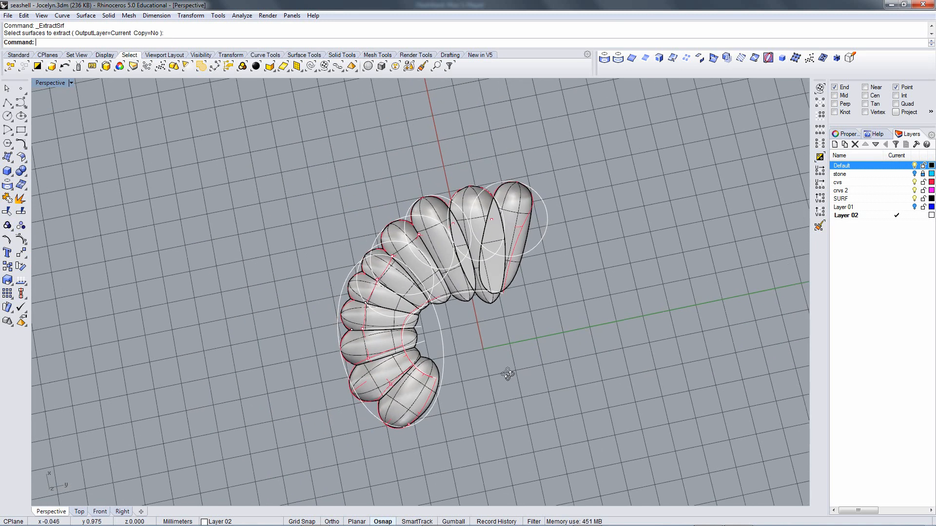
right_drag(505, 372, 419, 241)
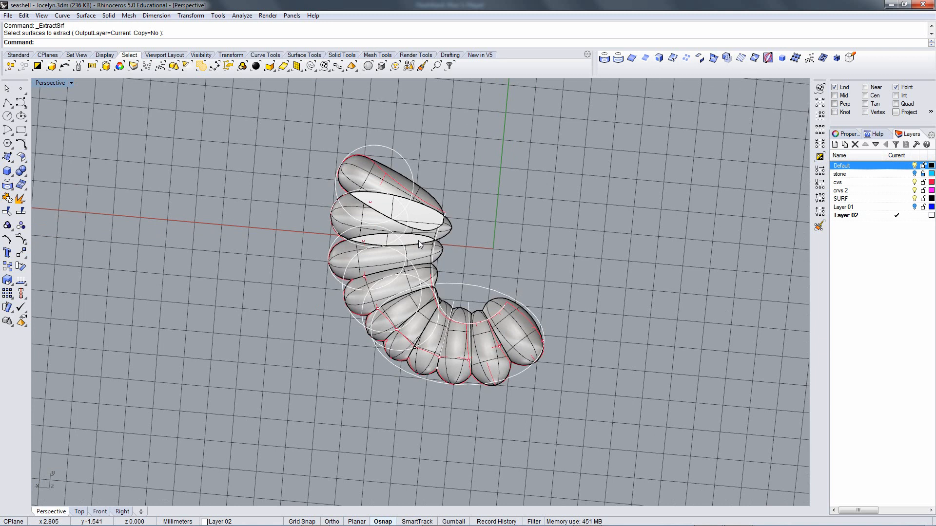
scroll(419, 241, up, 4)
click(413, 251)
key(Delete)
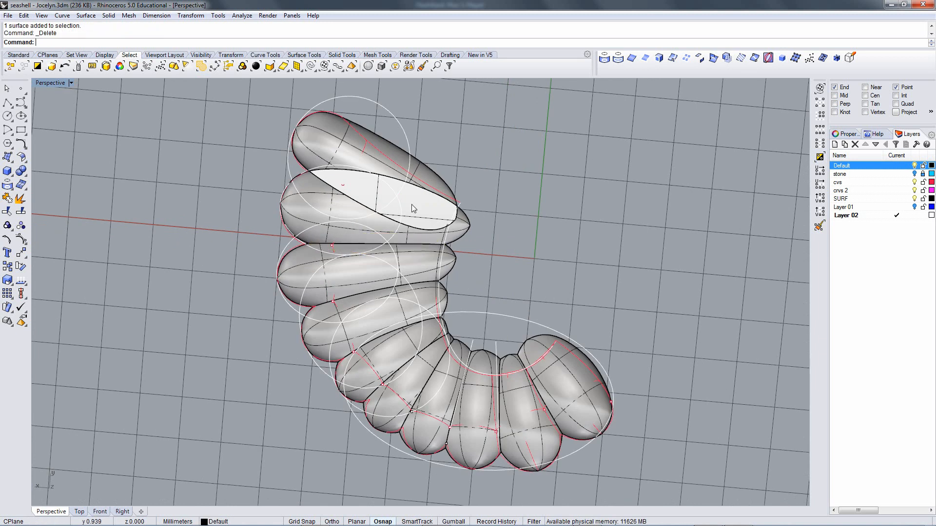
click(412, 207)
key(Delete)
right_drag(414, 209, 576, 177)
click(354, 314)
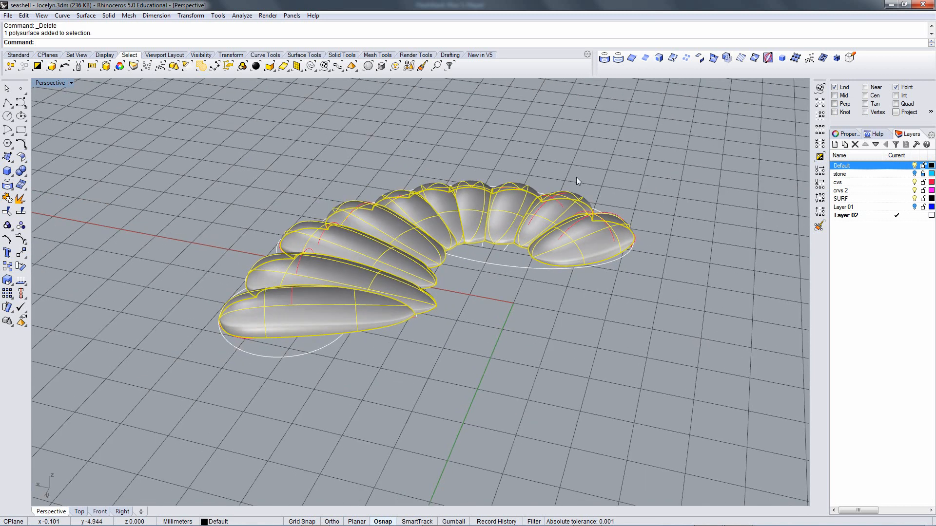
Duplicate the shell's open bottom edge as a border curve and begin extruding it straight.
click(646, 57)
right_drag(470, 250, 342, 97)
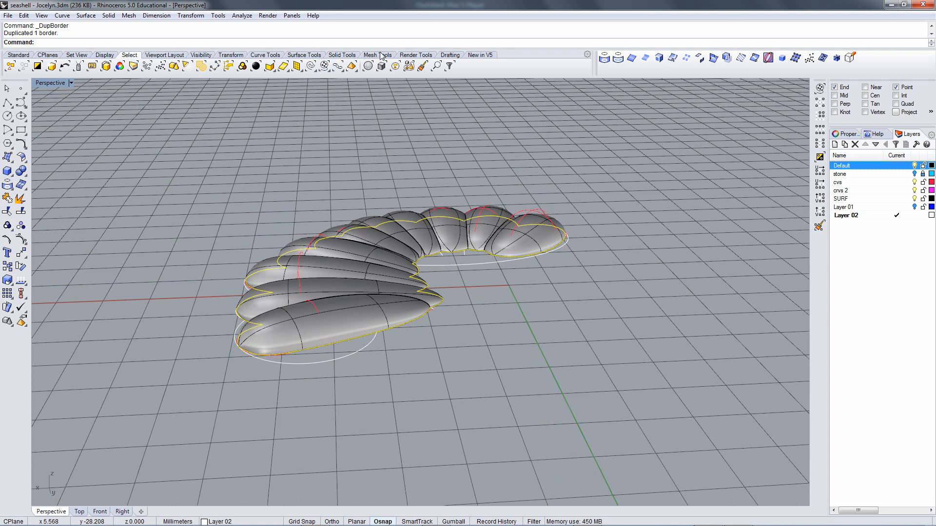
click(316, 55)
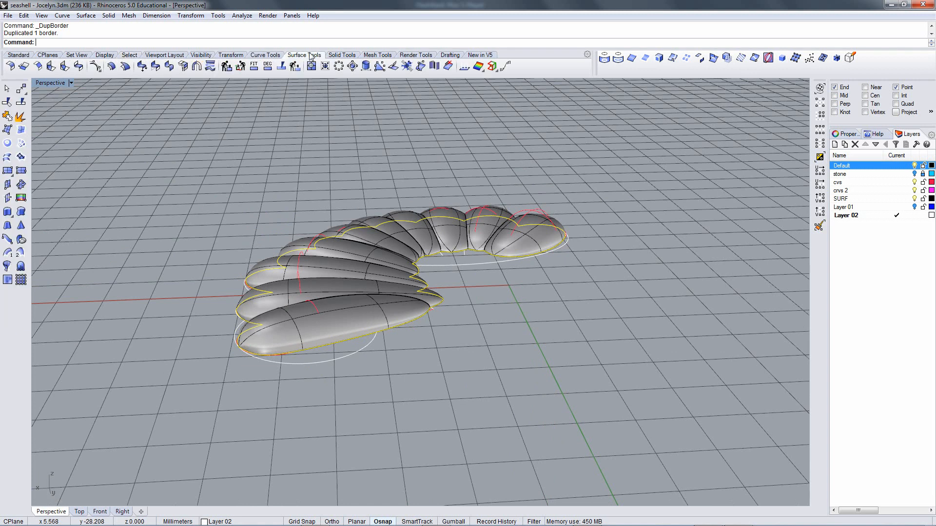
click(8, 212)
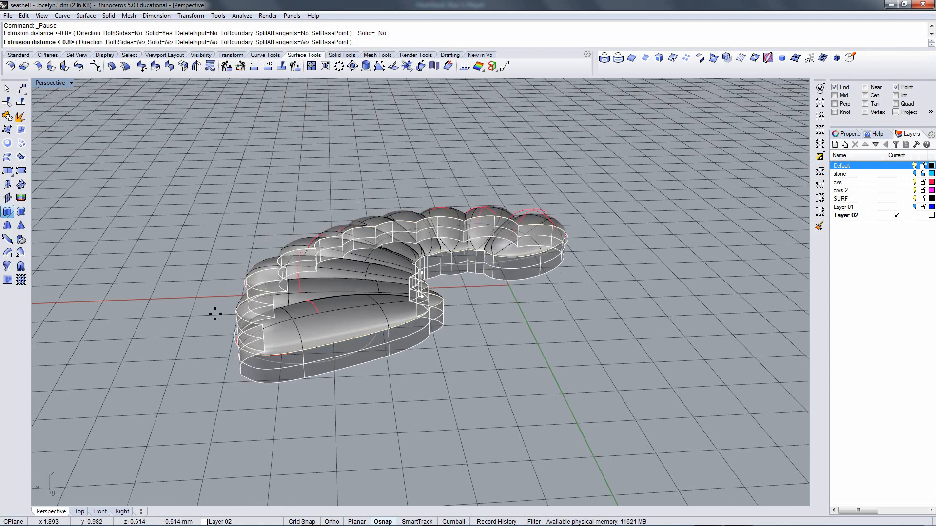
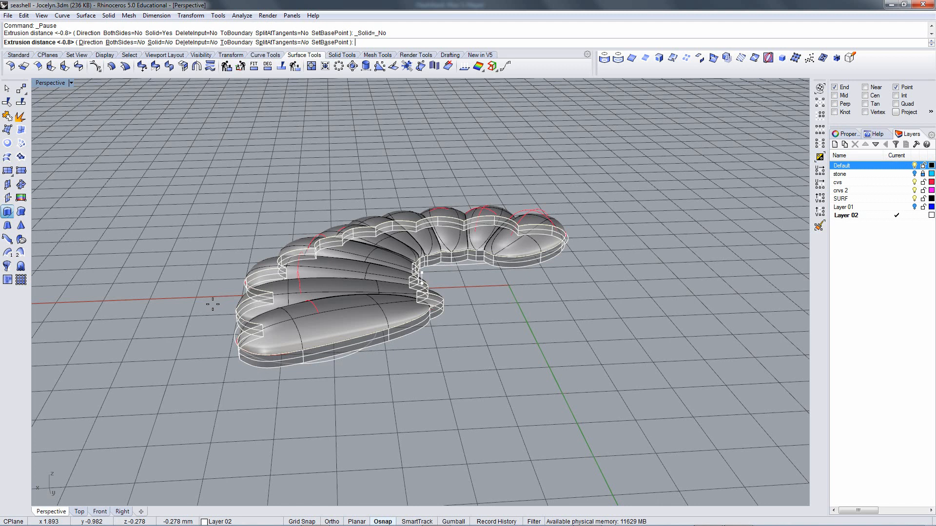
Finish the straight extrusion of the shell's open bottom border.
right_drag(215, 306, 303, 322)
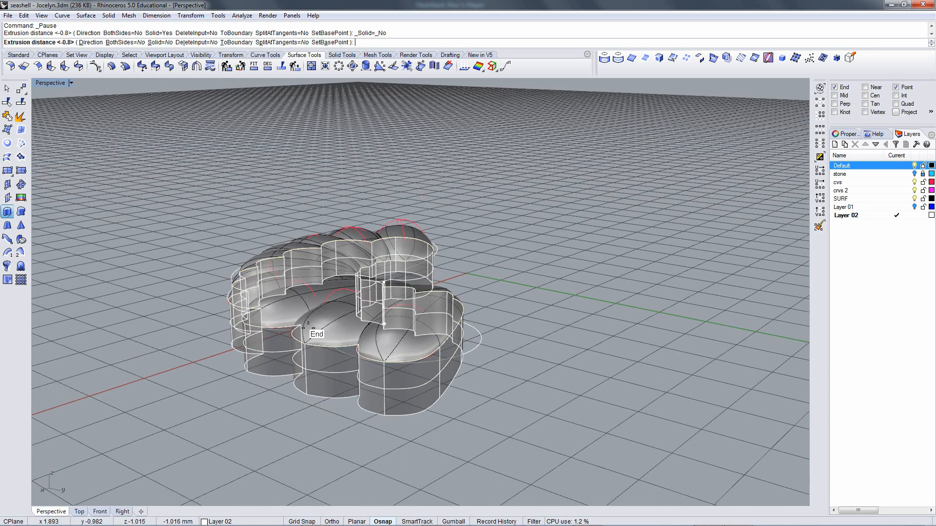
click(300, 295)
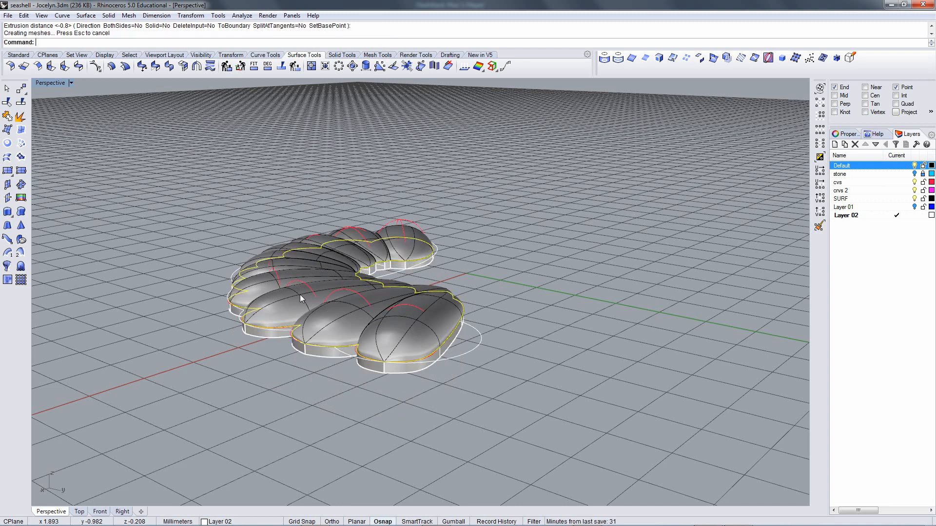
right_drag(534, 384, 504, 346)
Join the shell and extruded slab, then cap the planar holes into one closed solid.
click(417, 301)
shift+click(506, 343)
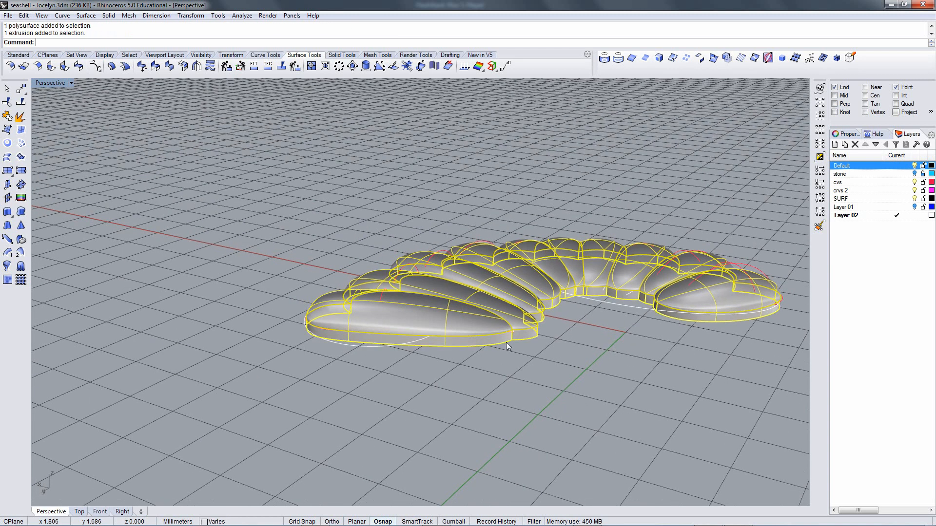
click(7, 116)
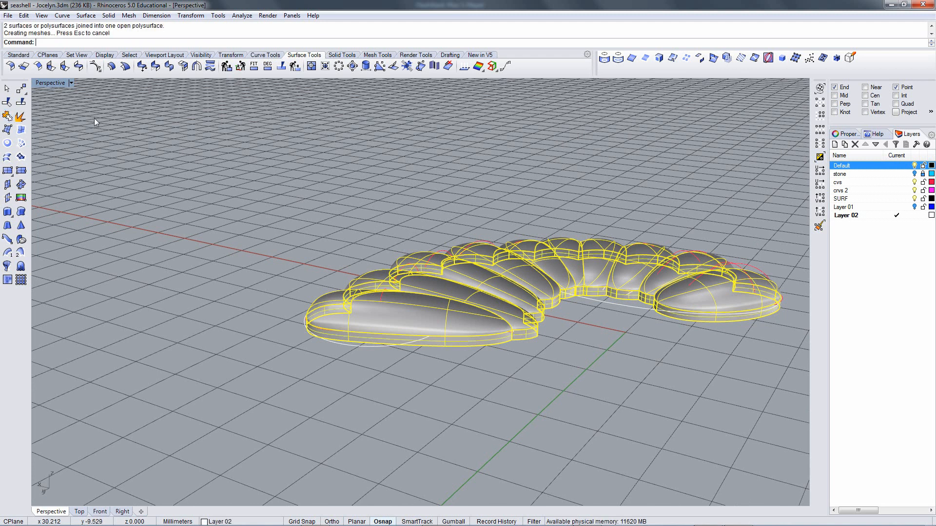
click(108, 15)
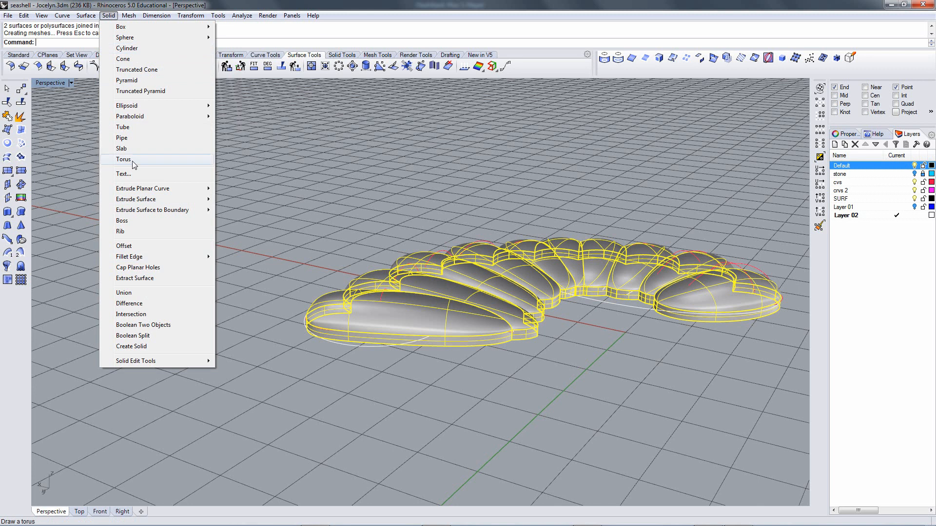
click(135, 267)
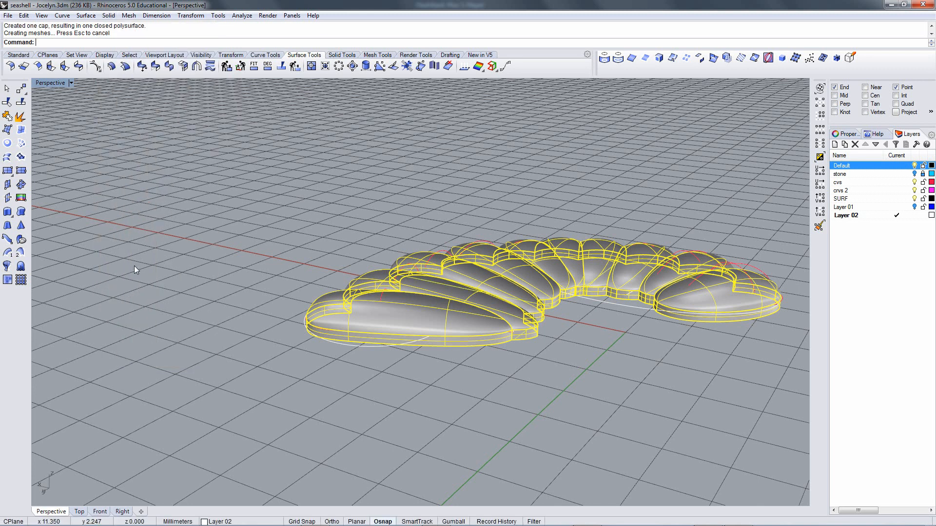
right_drag(535, 402, 528, 422)
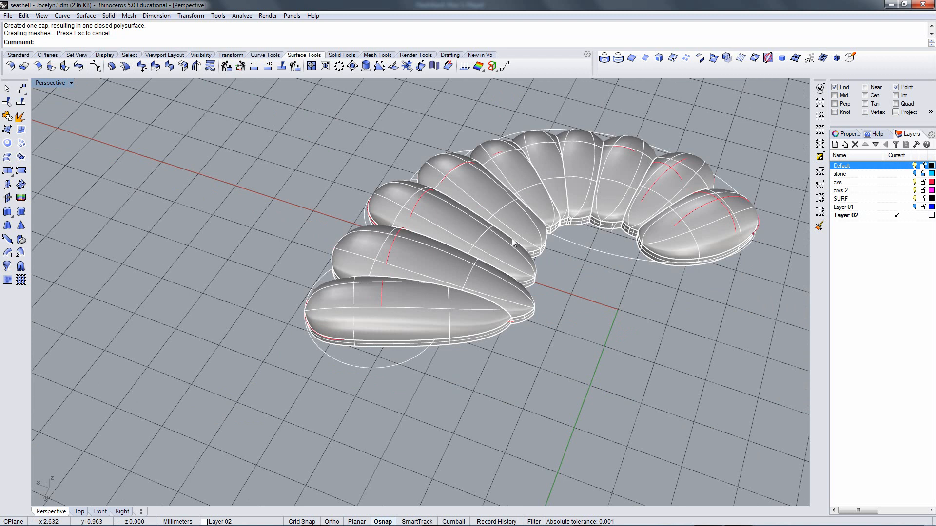
Use Change Object Layer to move the closed shell onto layer 'crvs 2', shown in magenta.
right_drag(522, 316, 395, 229)
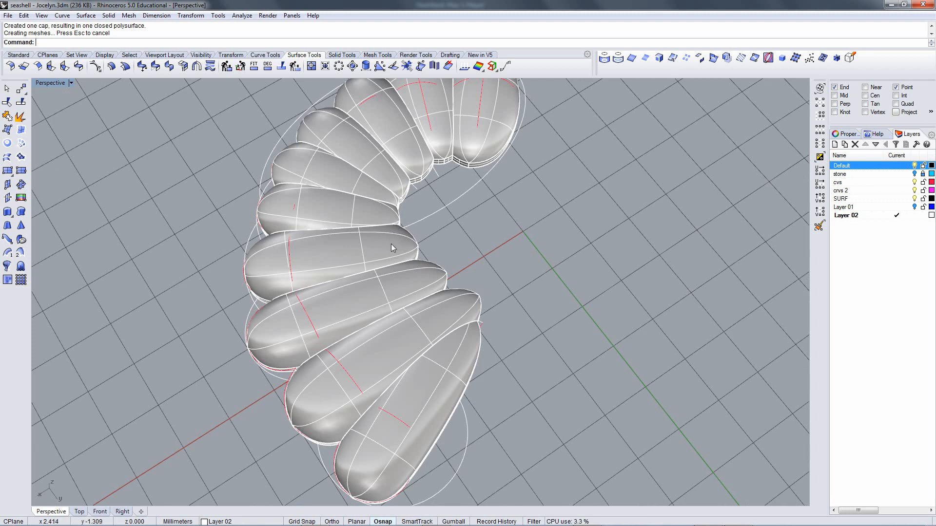
click(384, 280)
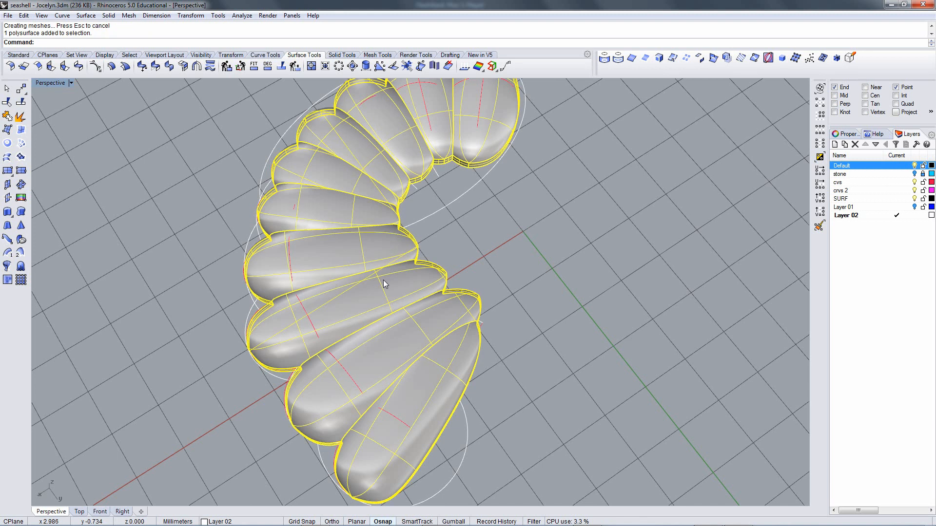
right_click(383, 280)
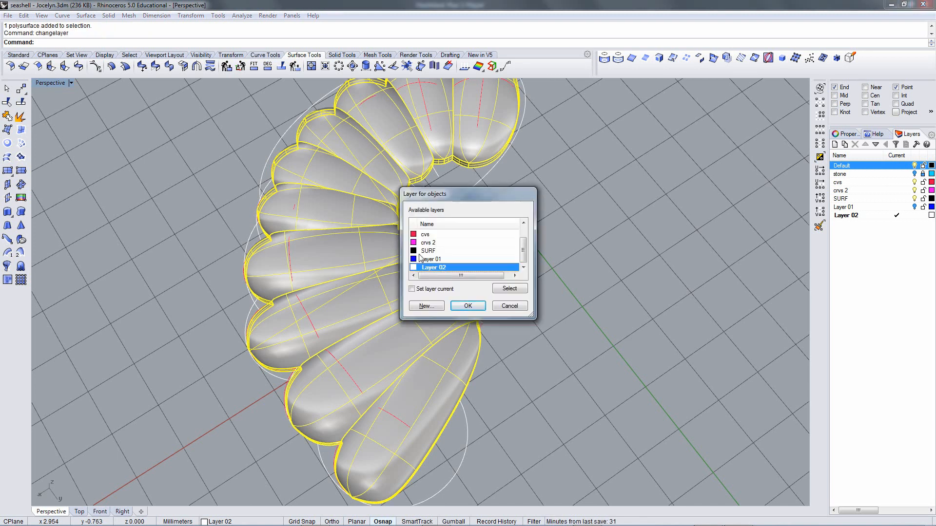
click(428, 242)
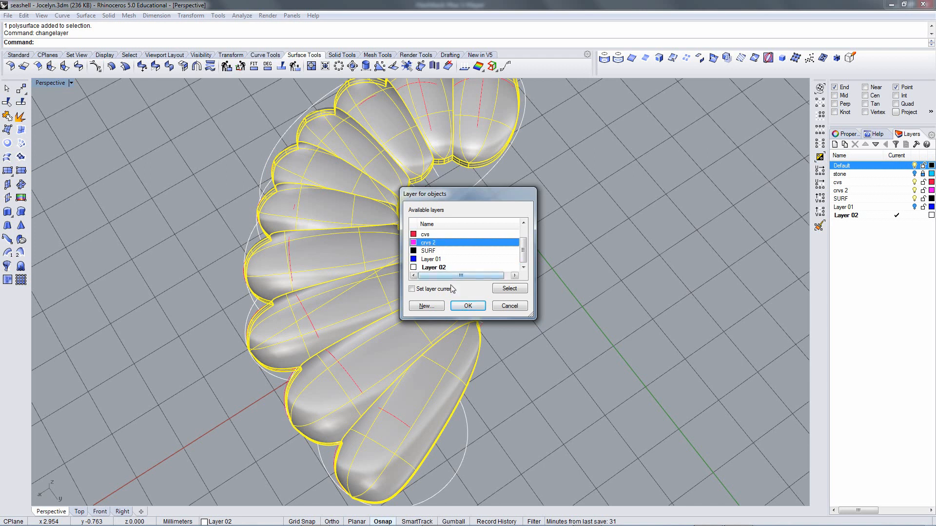
click(463, 306)
right_drag(461, 338, 409, 351)
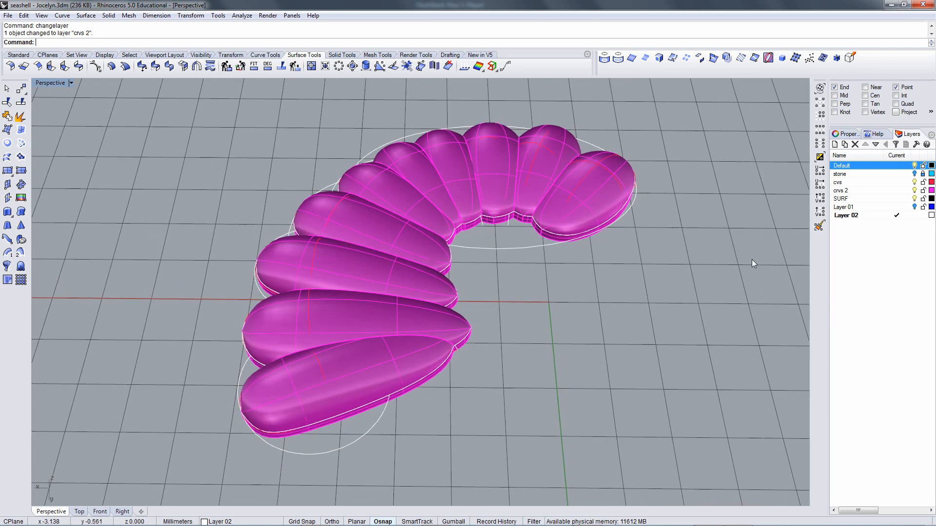
Hide the crvs 2 layer and join the two inner edge curves into one curve.
click(916, 185)
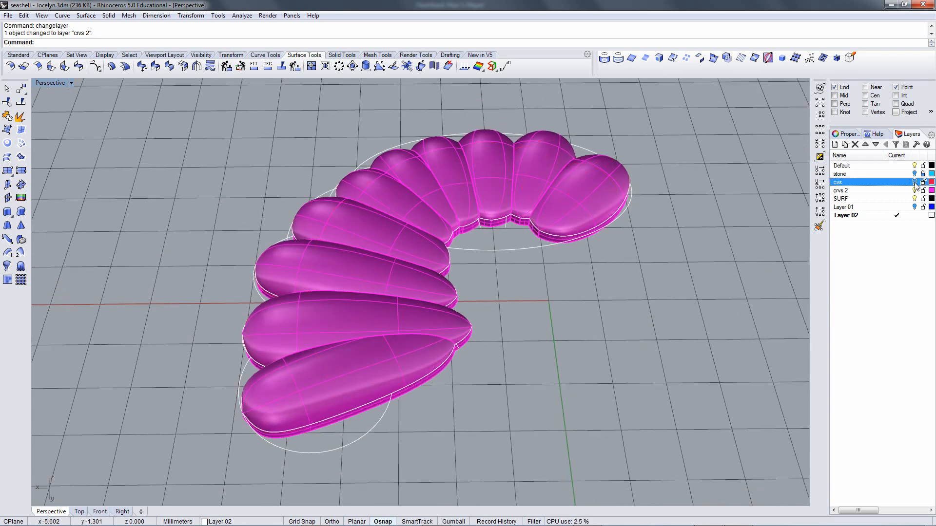
click(915, 190)
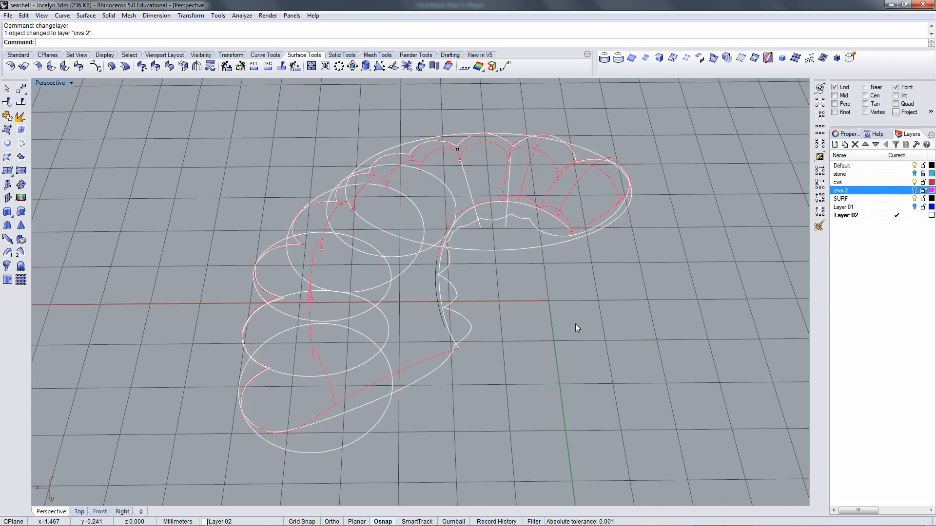
click(417, 371)
scroll(416, 363, up, 2)
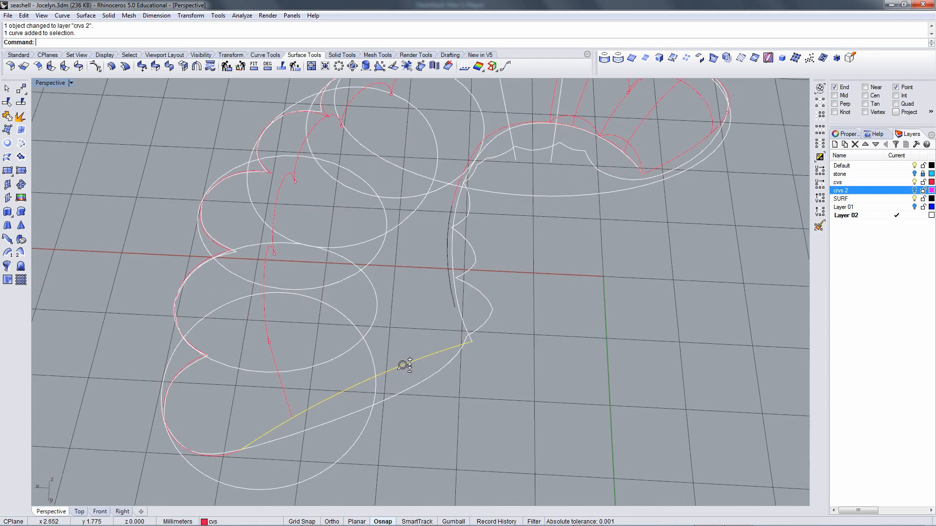
click(462, 321)
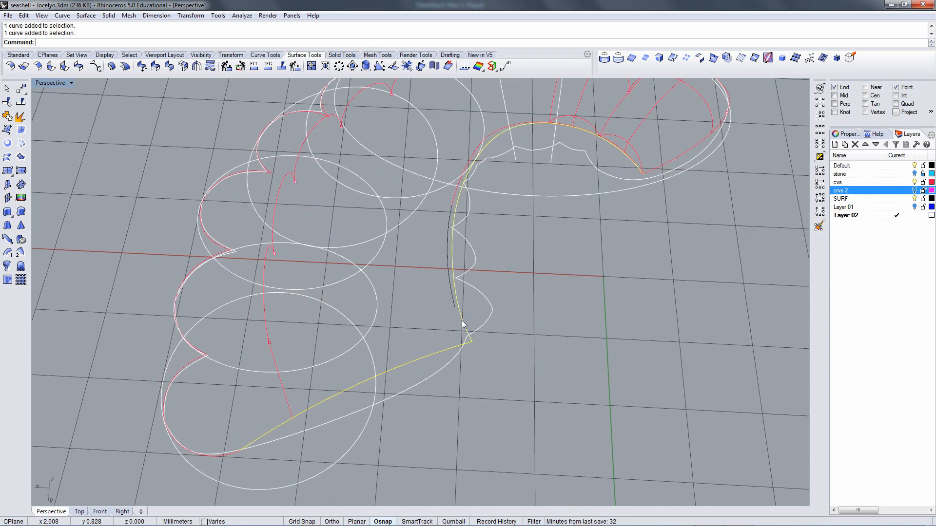
scroll(469, 317, down, 3)
scroll(471, 319, down, 1)
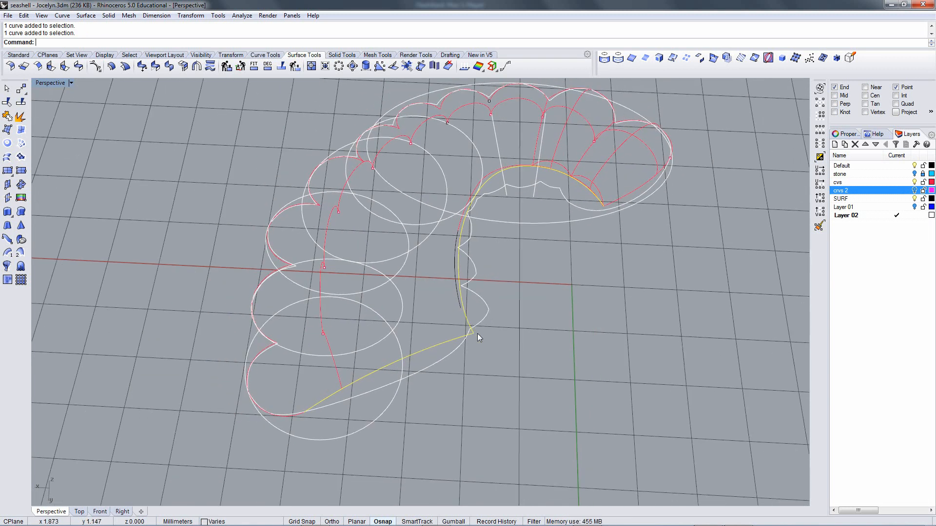
click(19, 118)
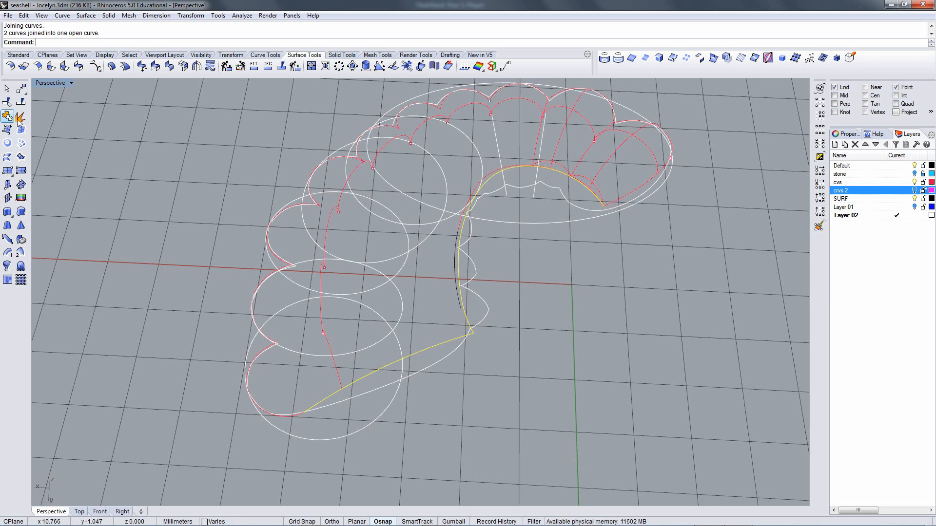
Delete the leftover outer outline curve and begin extruding the joined inner curve.
click(444, 356)
key(Delete)
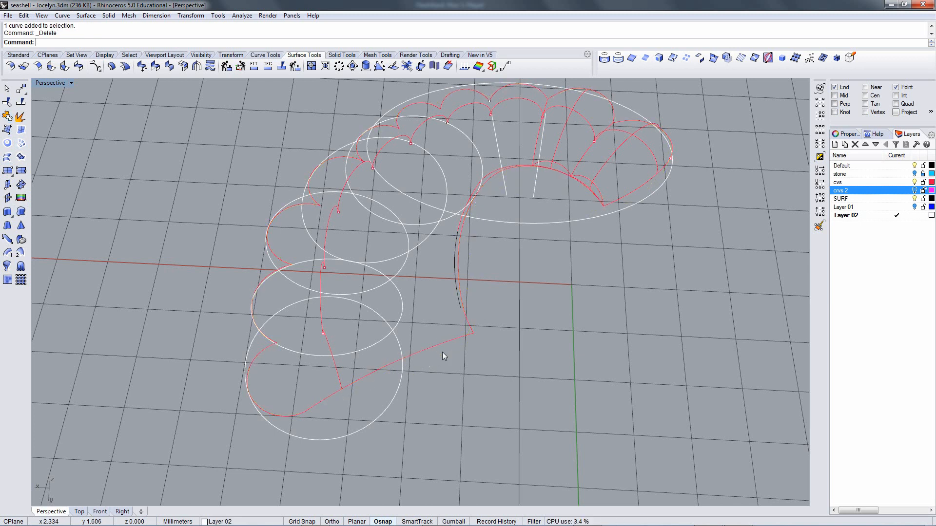
click(441, 347)
right_drag(438, 344, 440, 307)
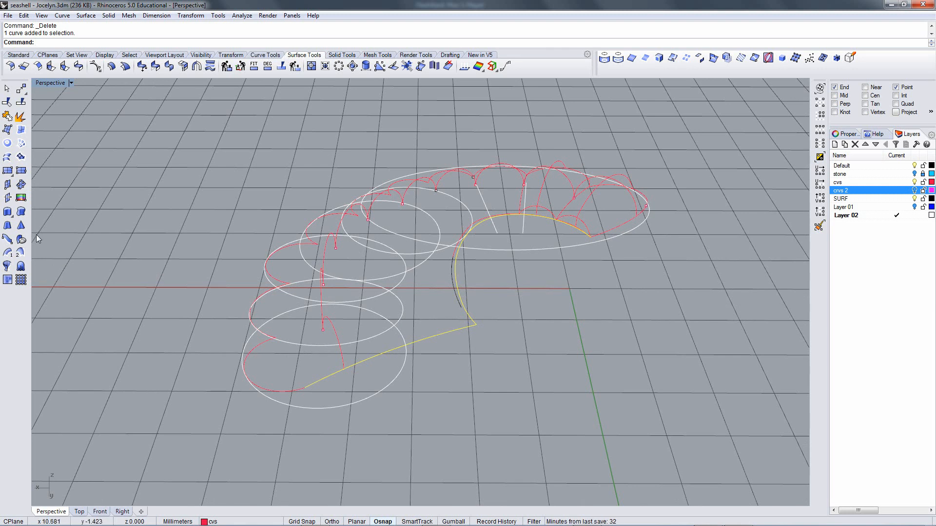
click(11, 213)
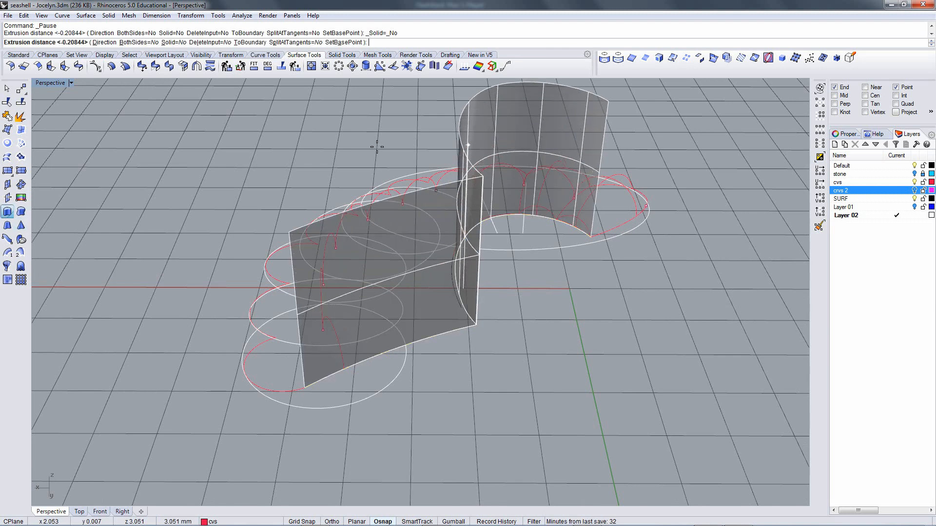
Extrude the joined curve in both directions and turn the crvs 2 layer back on.
text(b)
key(Return)
click(377, 142)
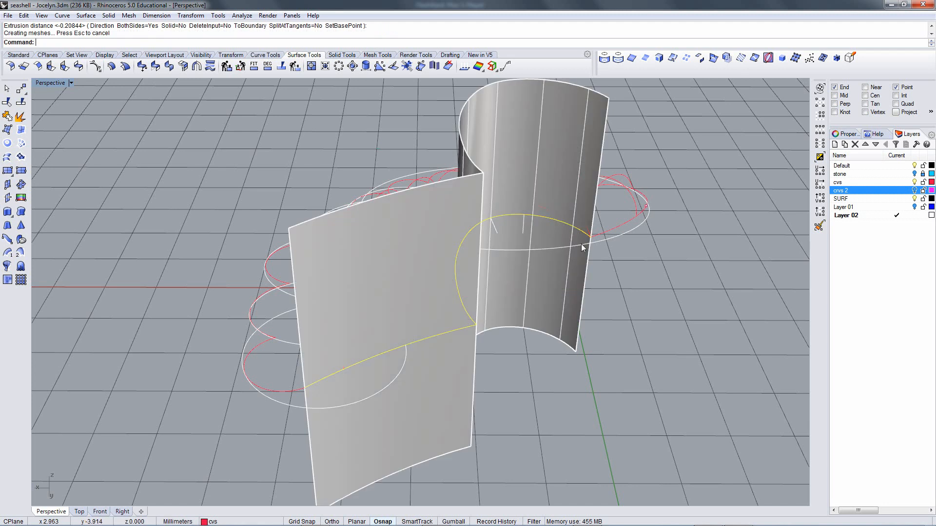
click(914, 191)
right_drag(771, 233, 446, 249)
Try a boolean difference of the magenta shell using the grey extrusion as cutter.
click(396, 275)
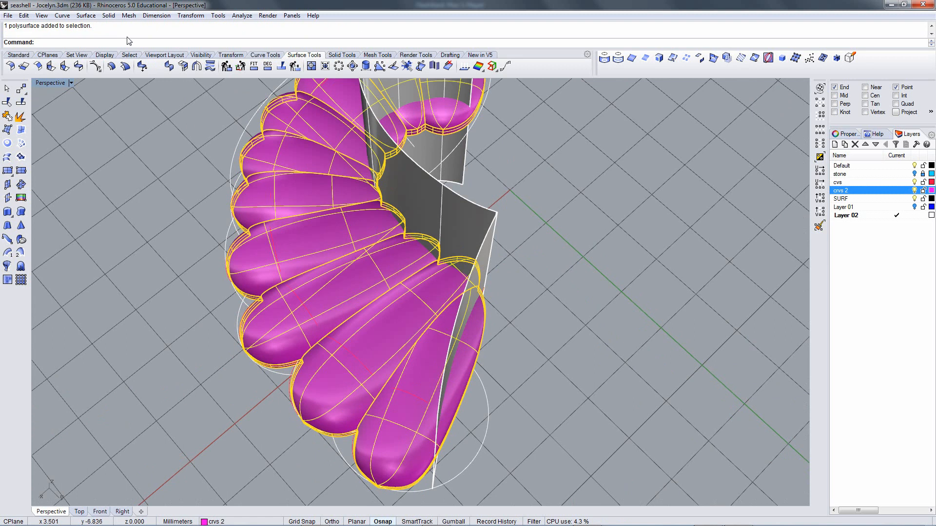
click(108, 16)
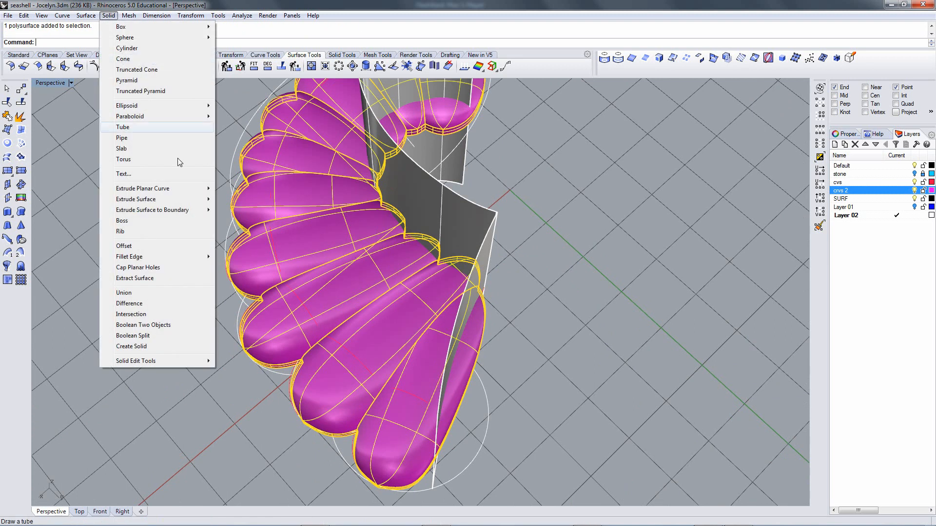
click(154, 304)
click(455, 238)
right_click(454, 238)
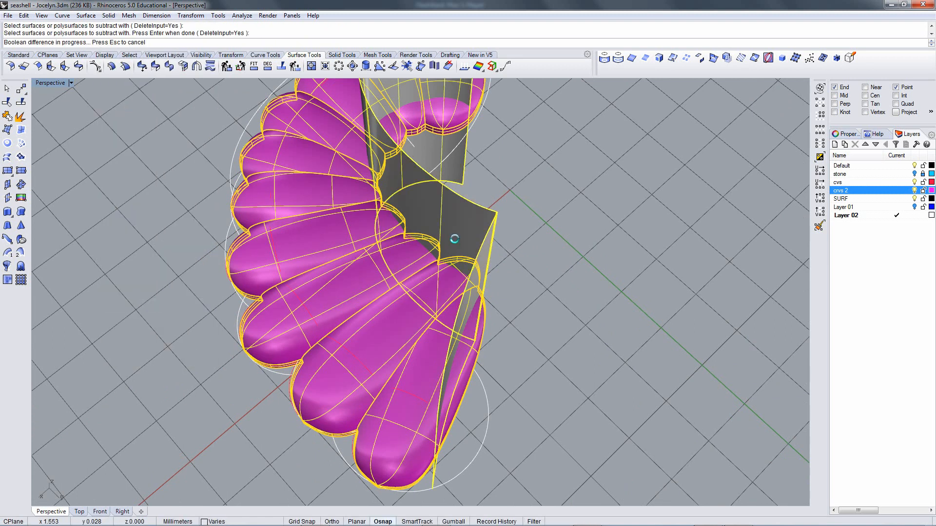
right_drag(455, 239, 440, 266)
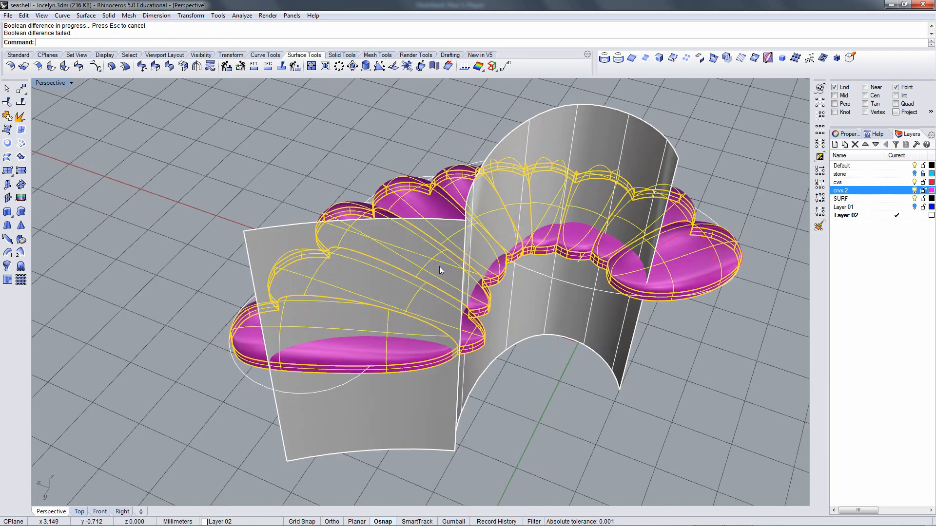
Explode the grey extrusion into separate wall surfaces.
key(Escape)
right_drag(522, 311, 446, 314)
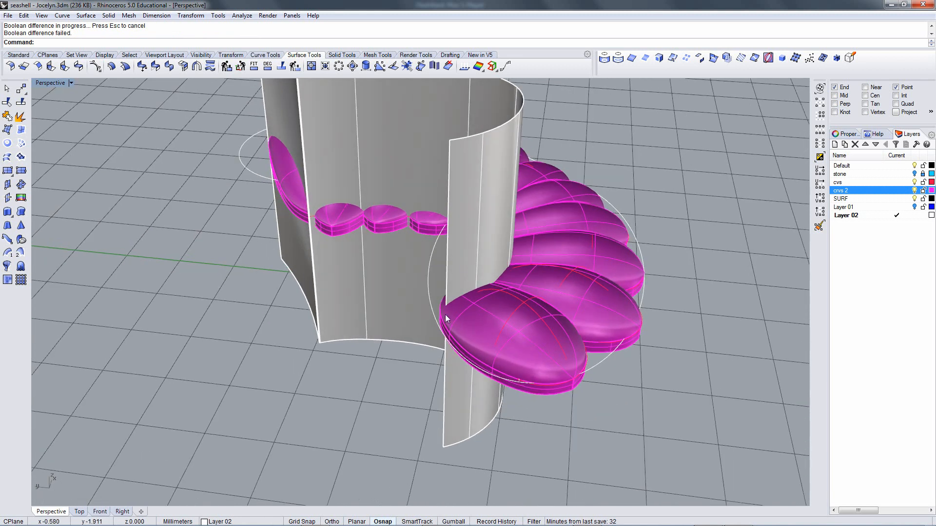
click(472, 230)
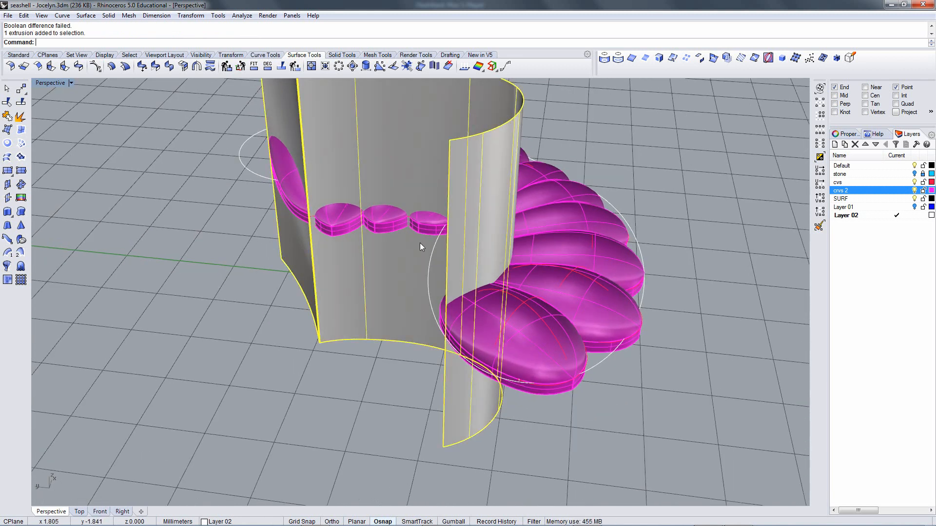
click(21, 115)
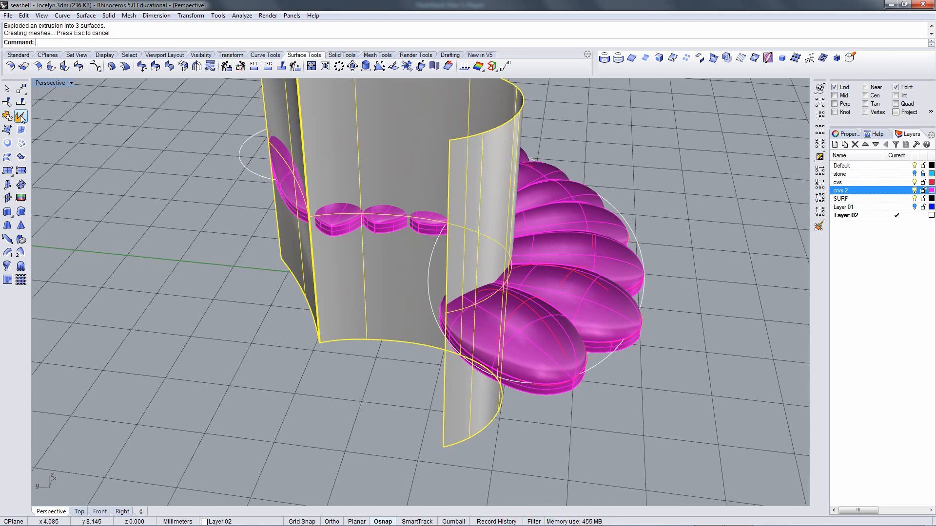
Extend the right wall surface's edge by the default factor 0.6.
click(86, 15)
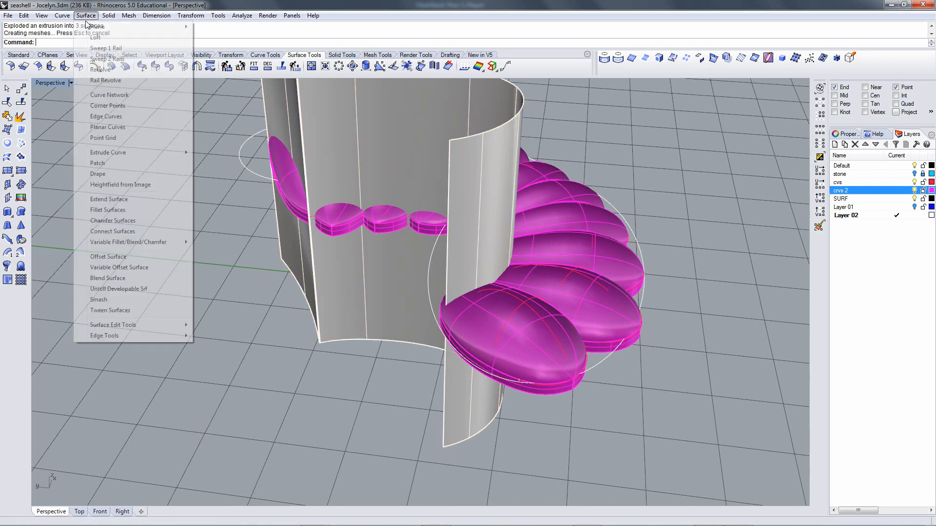
click(122, 201)
click(444, 397)
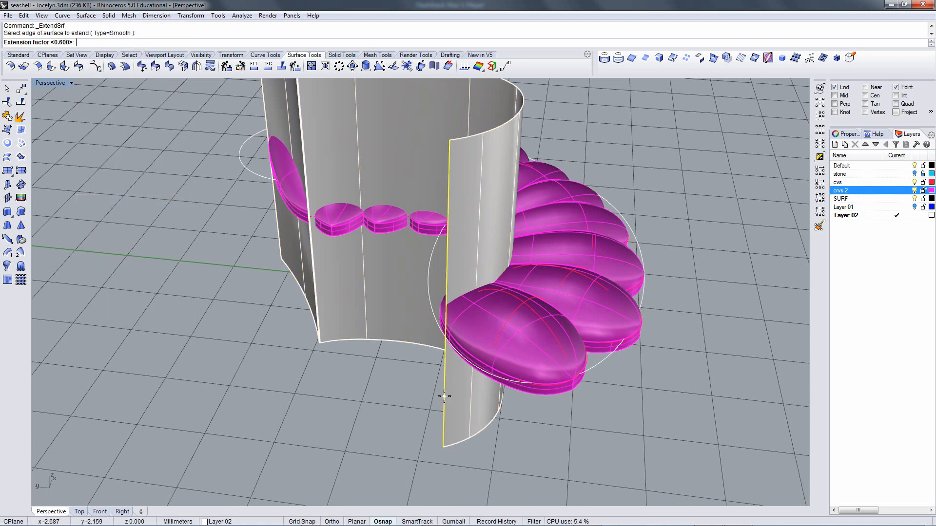
key(Return)
right_drag(400, 346, 361, 350)
ctrl+right_drag(304, 329, 317, 289)
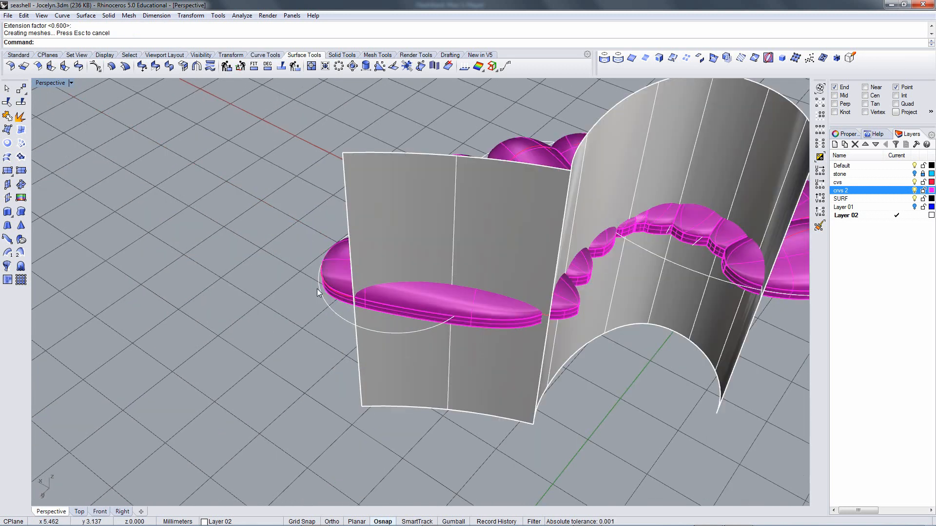
key(Return)
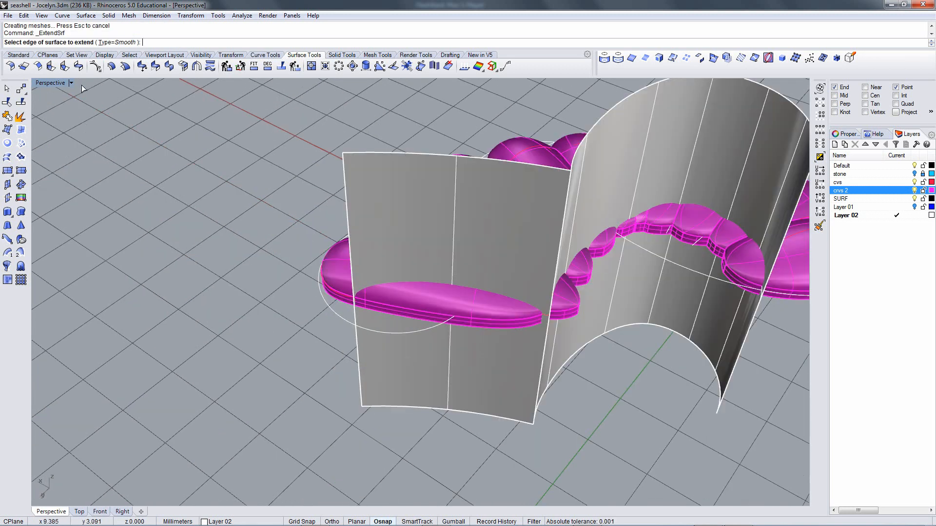
Extend the left wall's edge by the same 0.6 factor.
click(345, 197)
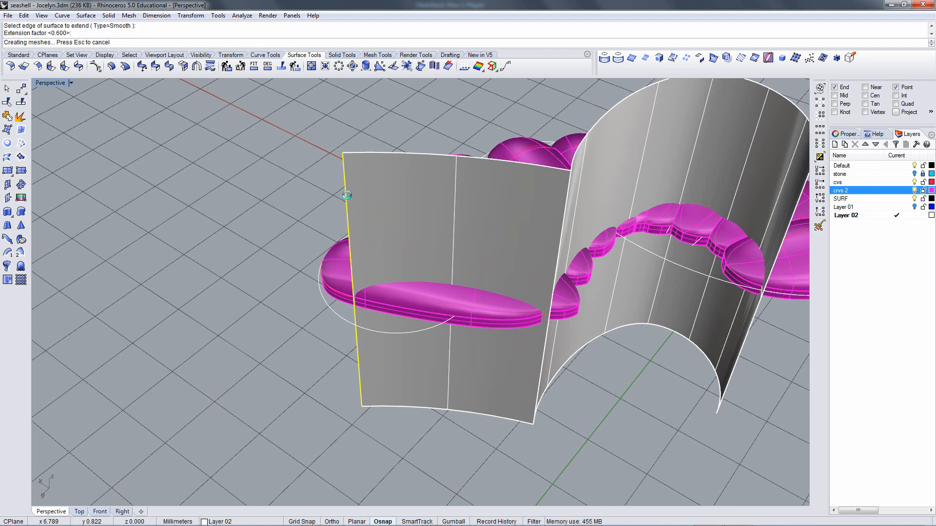
key(Return)
ctrl+right_drag(356, 195, 300, 241)
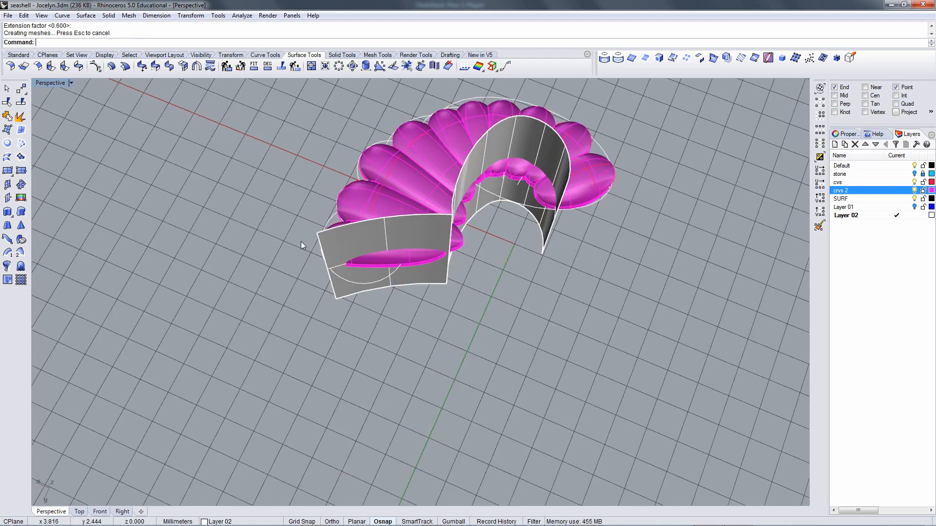
Attempt to join the front wall and arch surfaces, then cancel the failed join.
click(7, 116)
click(388, 227)
click(495, 176)
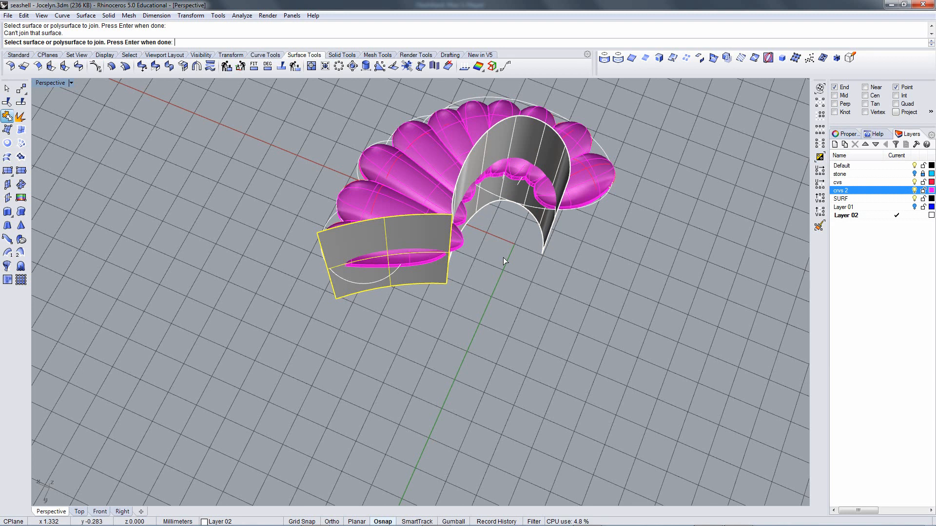
right_drag(503, 258, 461, 331)
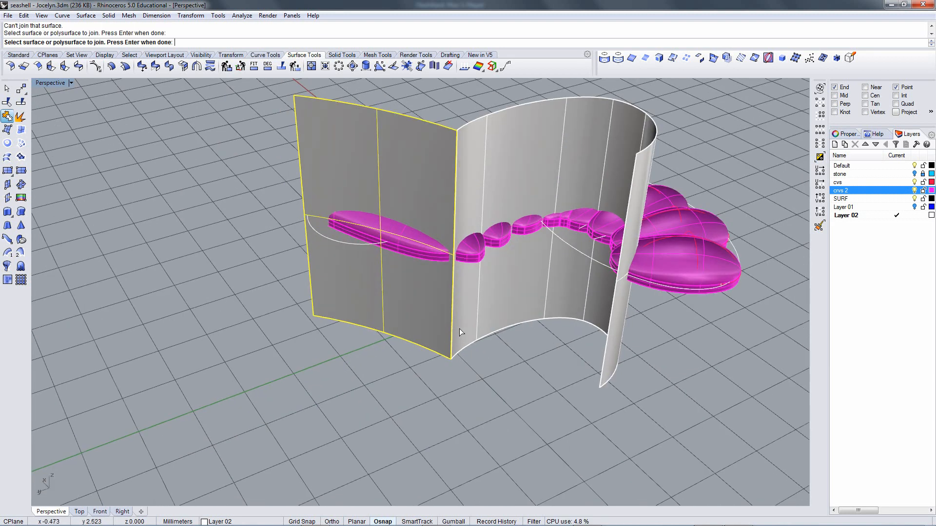
scroll(467, 142, up, 4)
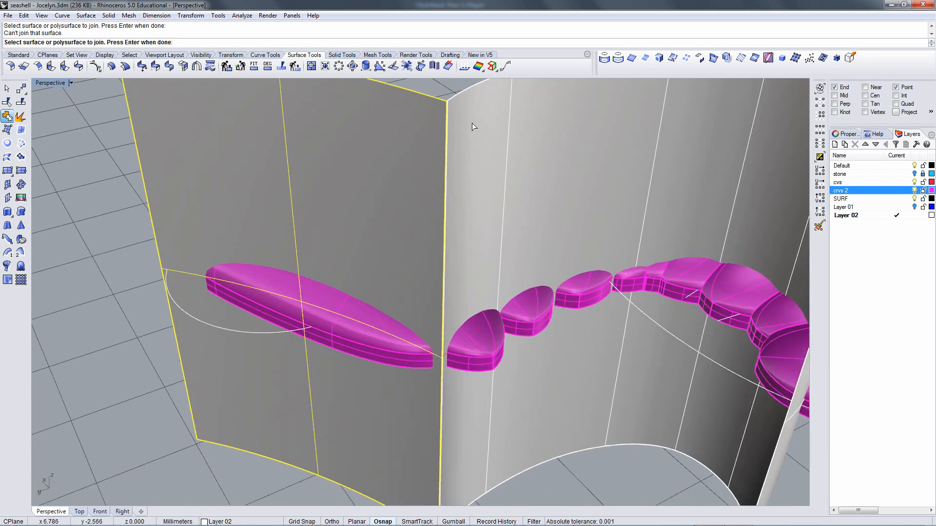
scroll(476, 128, down, 8)
shift+right_drag(473, 180, 447, 205)
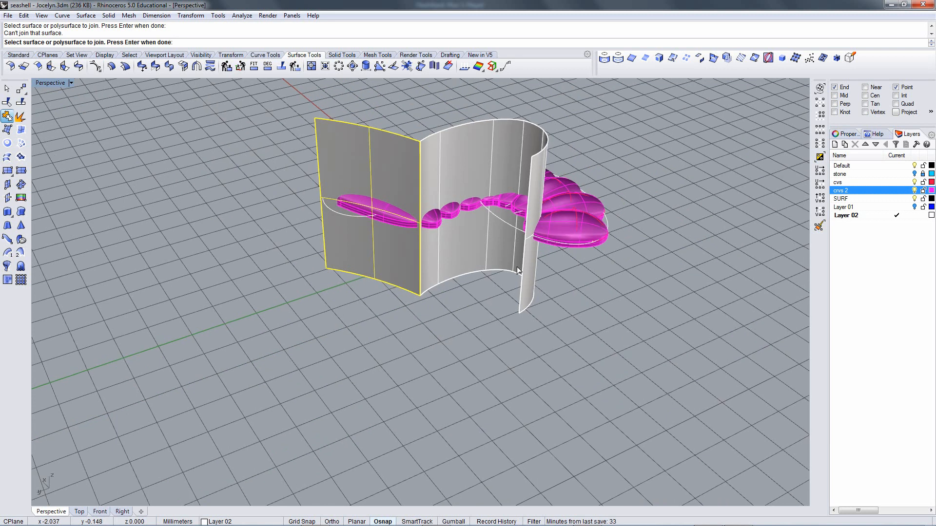
key(Escape)
Join the curved surface to the walls and frame the wall corner.
right_click(520, 266)
click(529, 279)
right_click(525, 261)
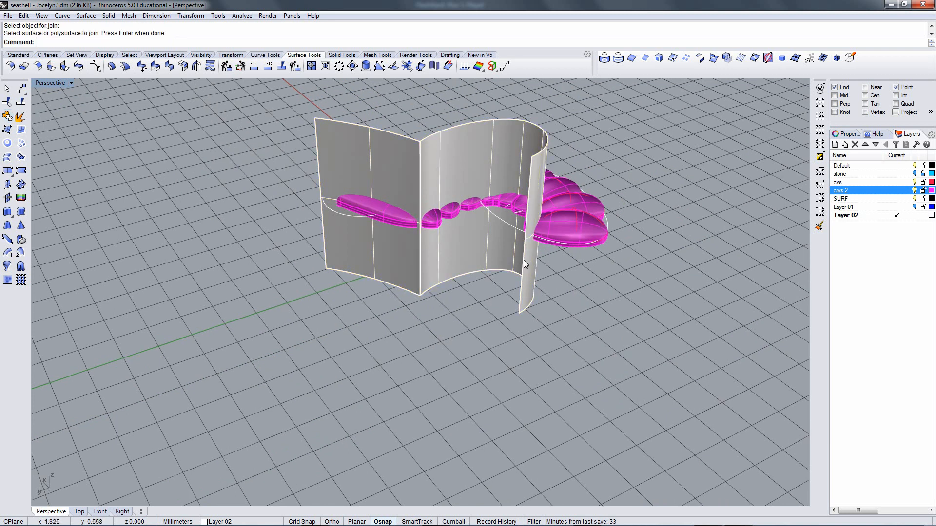
scroll(431, 200, up, 5)
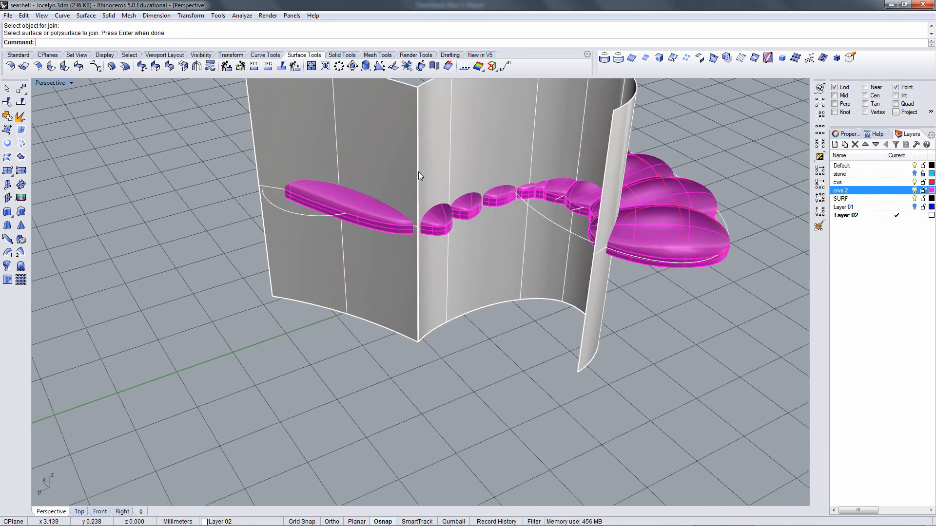
click(431, 171)
click(434, 139)
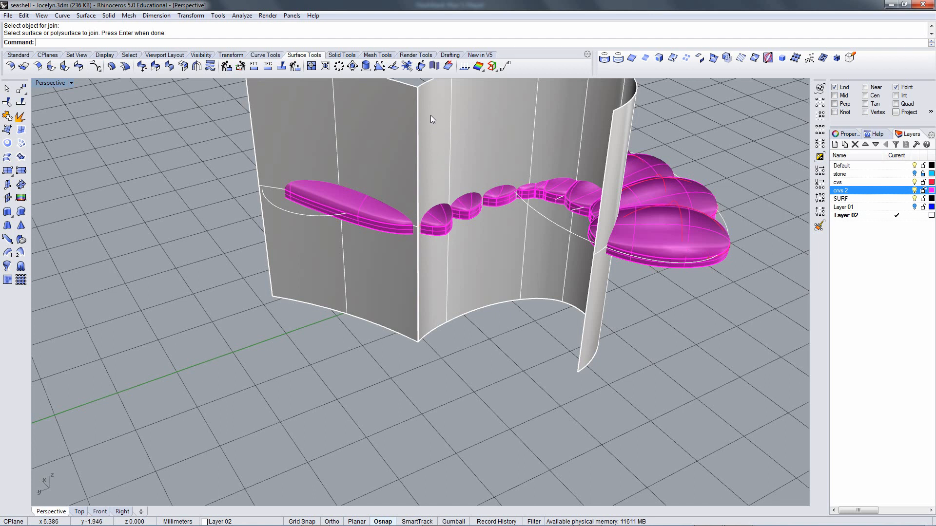
shift+right_drag(431, 117, 403, 166)
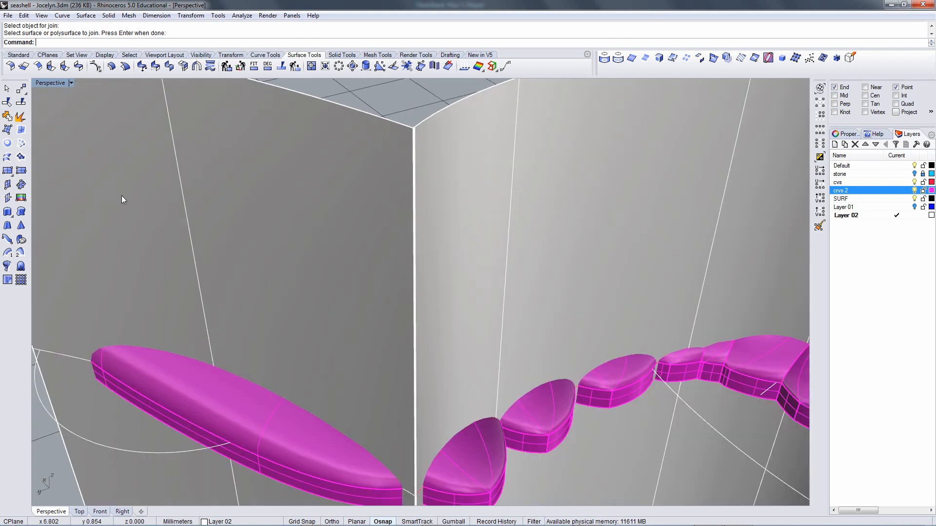
Join the left, corner and right wall surfaces into one open polysurface.
click(8, 116)
click(385, 176)
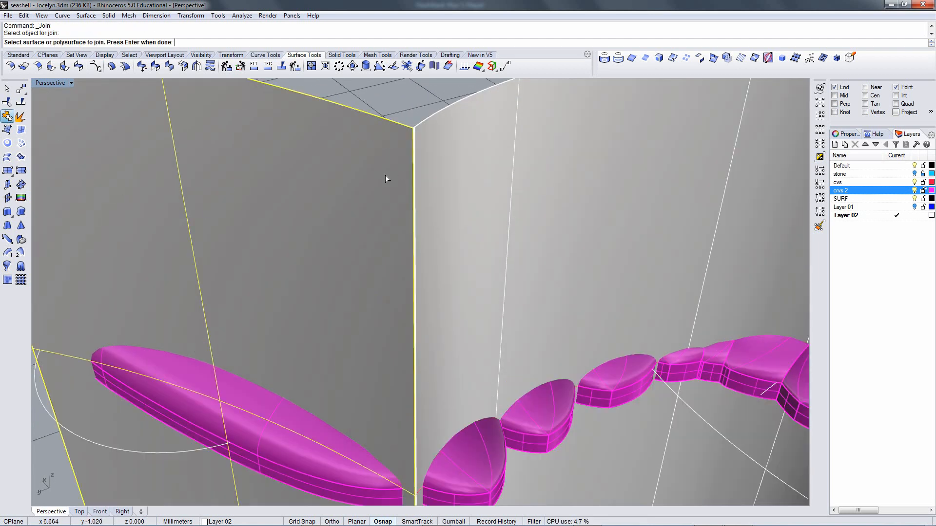
click(415, 167)
click(414, 162)
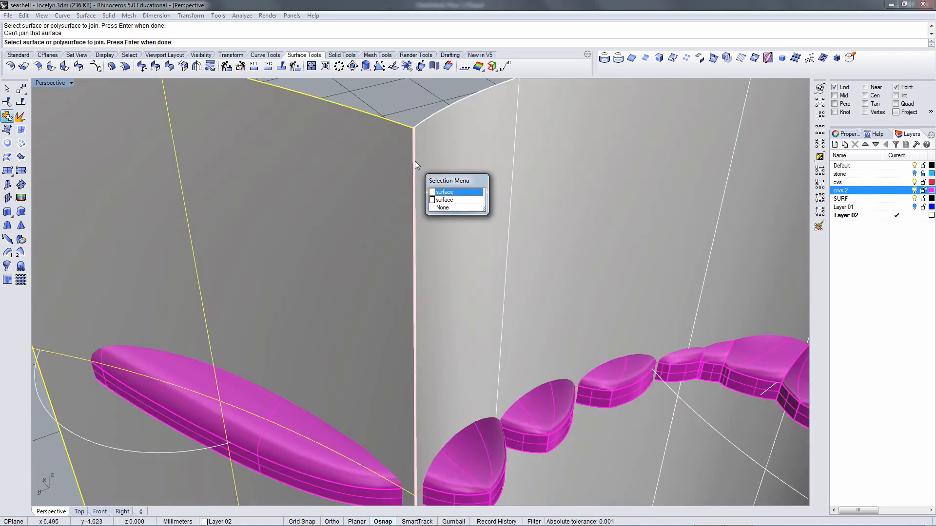
right_click(415, 161)
click(439, 158)
right_click(439, 158)
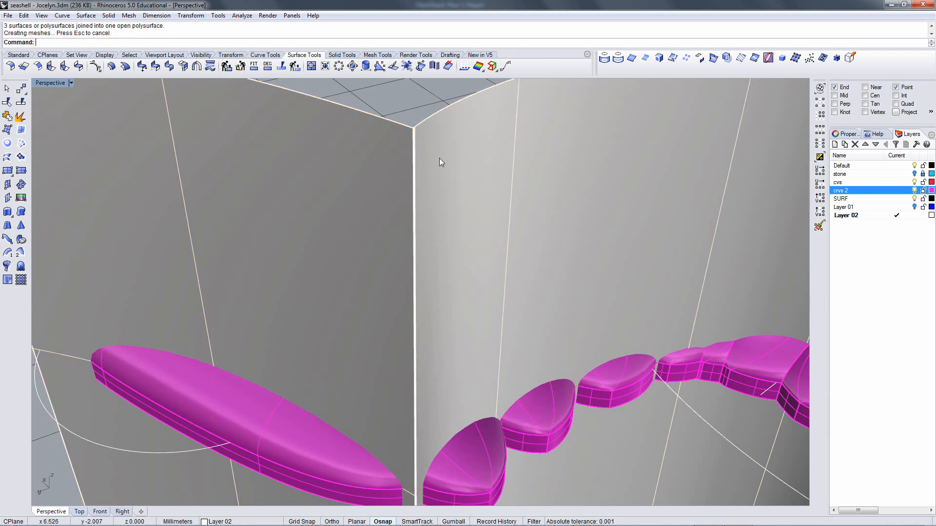
scroll(439, 158, down, 12)
right_drag(440, 158, 511, 277)
click(502, 163)
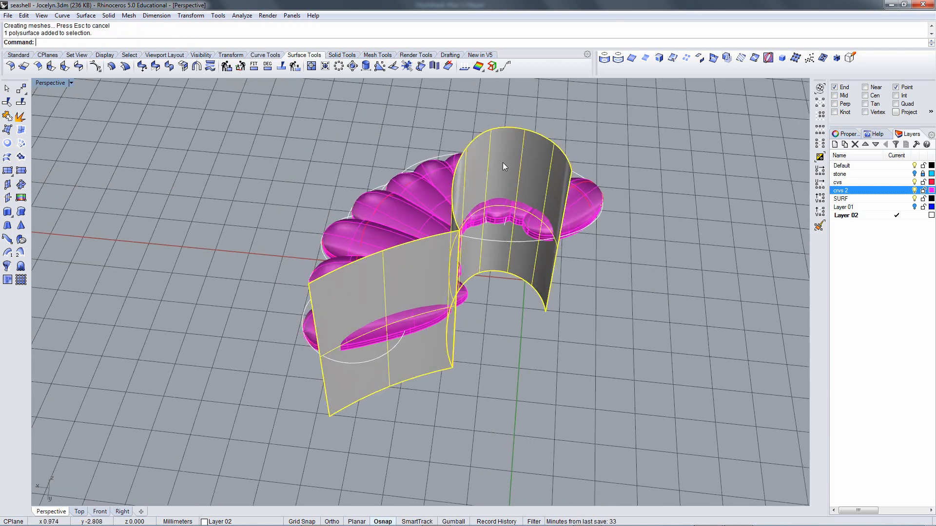
Check the surface normal directions with the Analyze direction tool.
right_drag(502, 162, 472, 137)
click(242, 16)
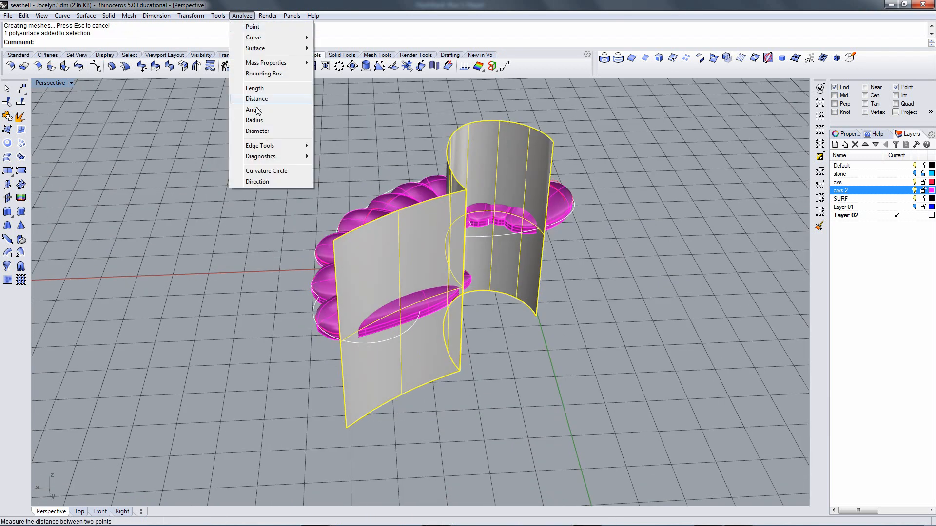
click(258, 181)
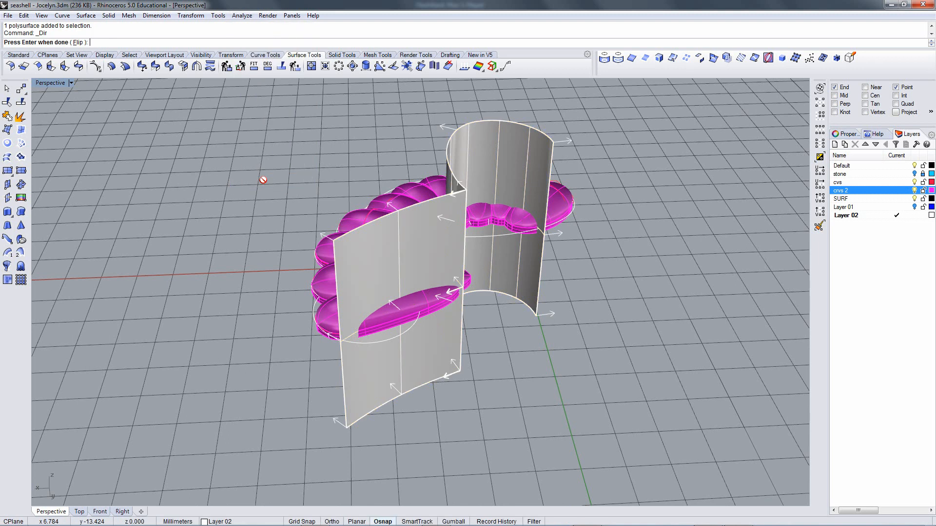
right_drag(341, 204, 414, 274)
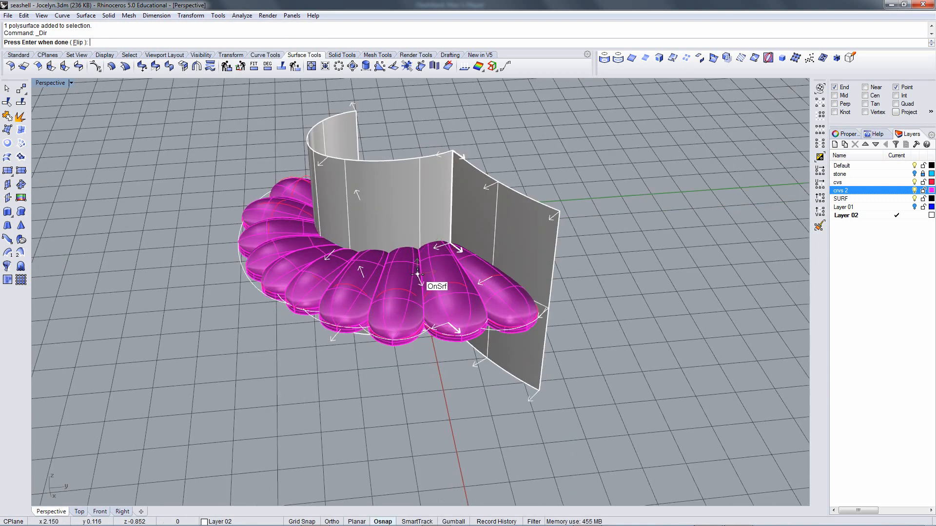
key(Return)
Boolean-difference the joined wall surfaces from the magenta shell.
click(412, 277)
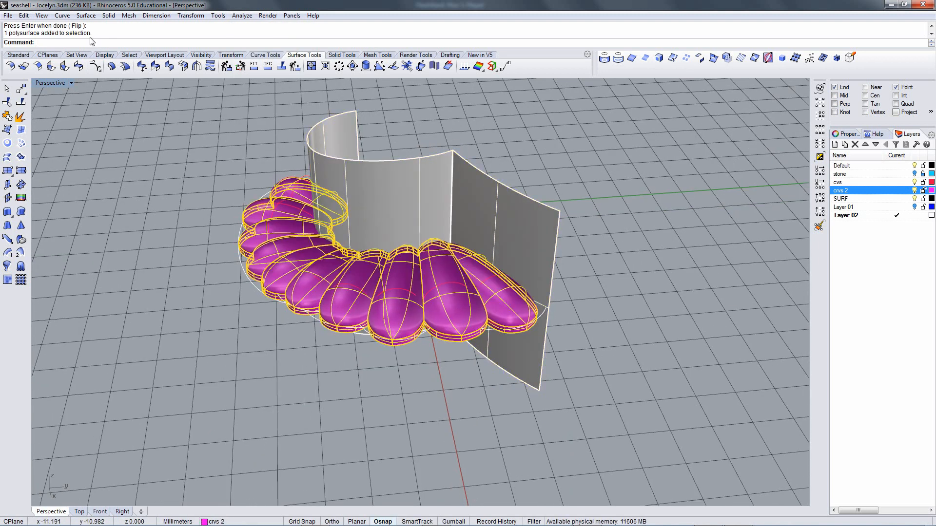
click(109, 15)
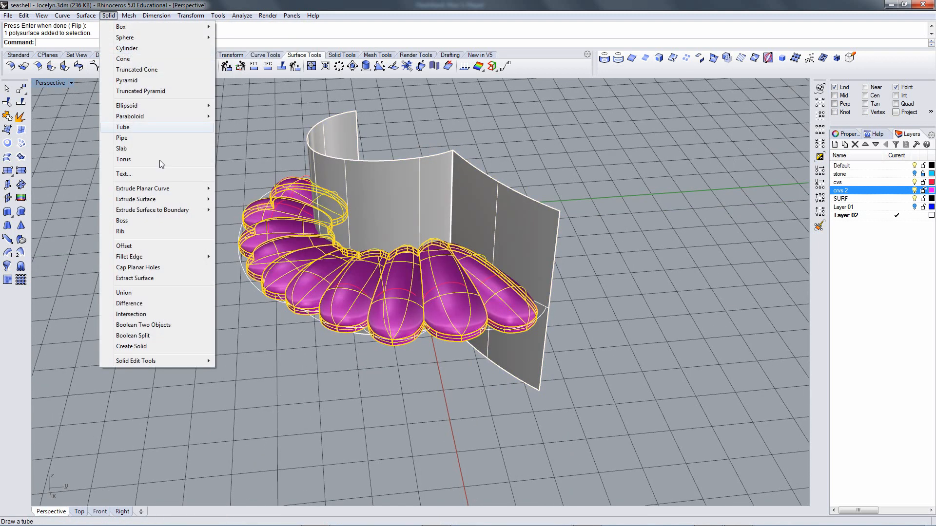
click(154, 299)
click(378, 191)
key(Return)
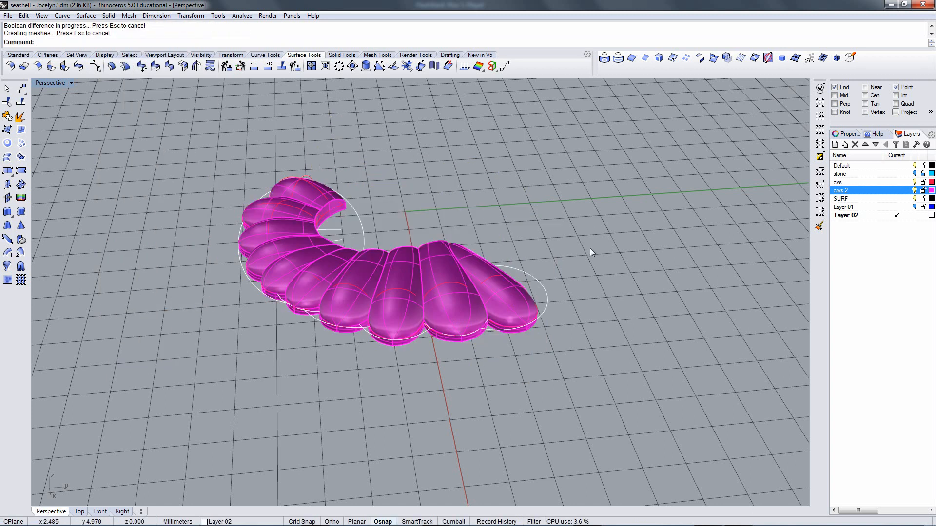
Inspect the trimmed shell, hide the cvs layer and turn on the stone layer's cyan gem.
right_drag(591, 253, 412, 330)
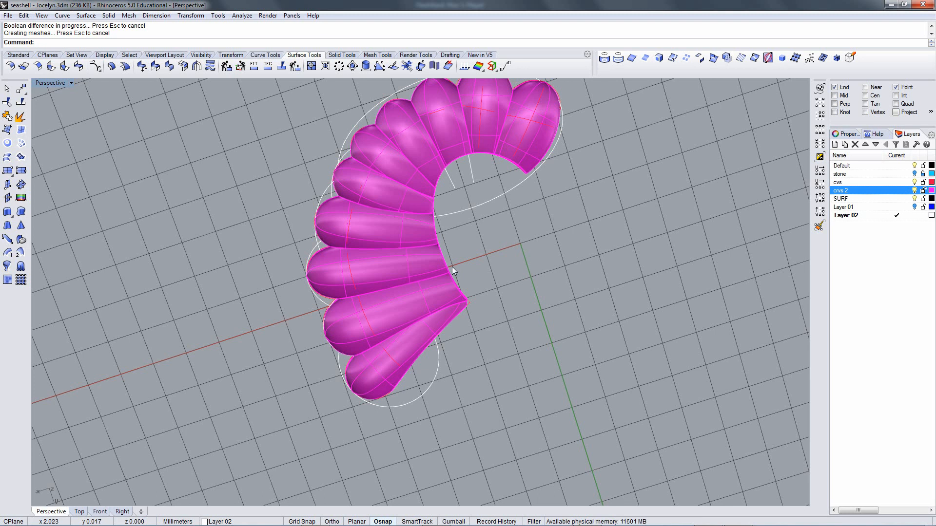
mouse_move(445, 266)
right_down()
mouse_move(467, 195)
mouse_move(483, 177)
mouse_move(449, 263)
right_up()
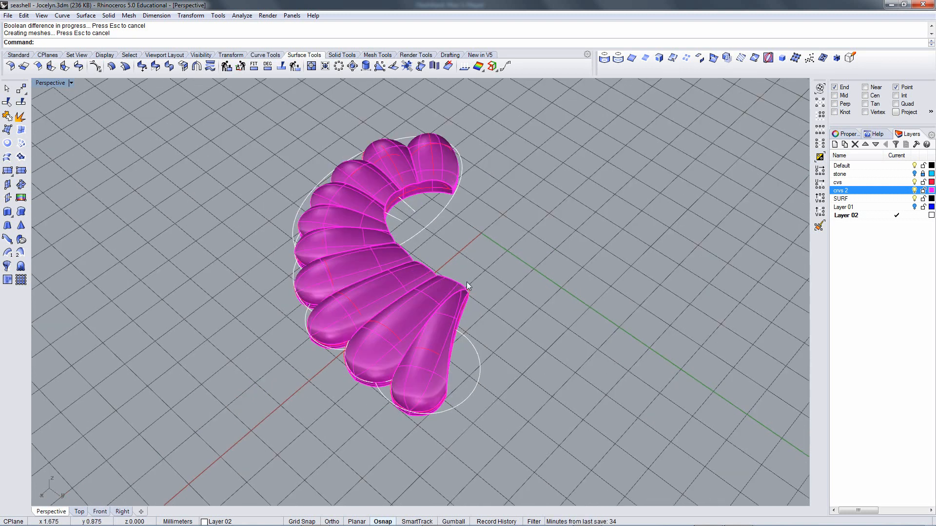
right_drag(467, 281, 546, 297)
click(915, 183)
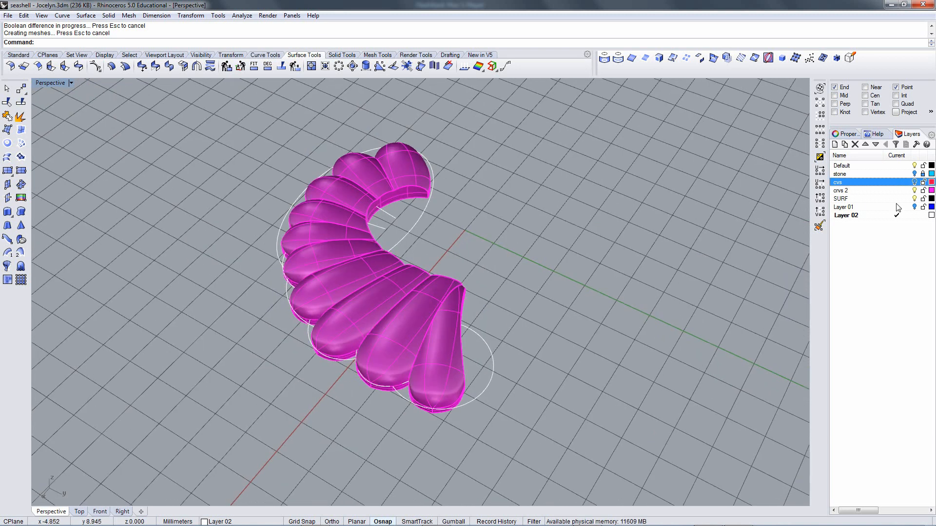
click(915, 174)
right_drag(543, 244, 362, 165)
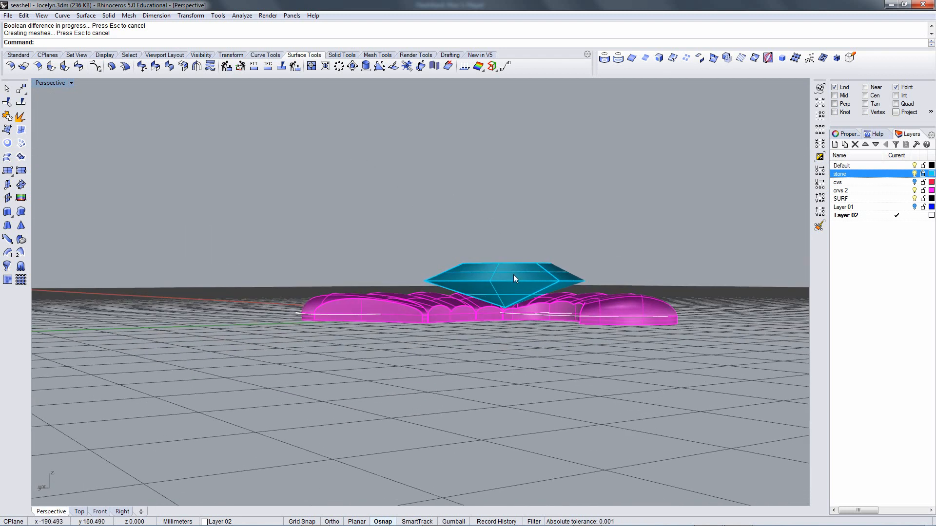
Select the gem and shell in the Front view, start a Move with M, then cancel it.
click(488, 278)
key(ctrl+F2)
ctrl+right_drag(447, 367, 454, 299)
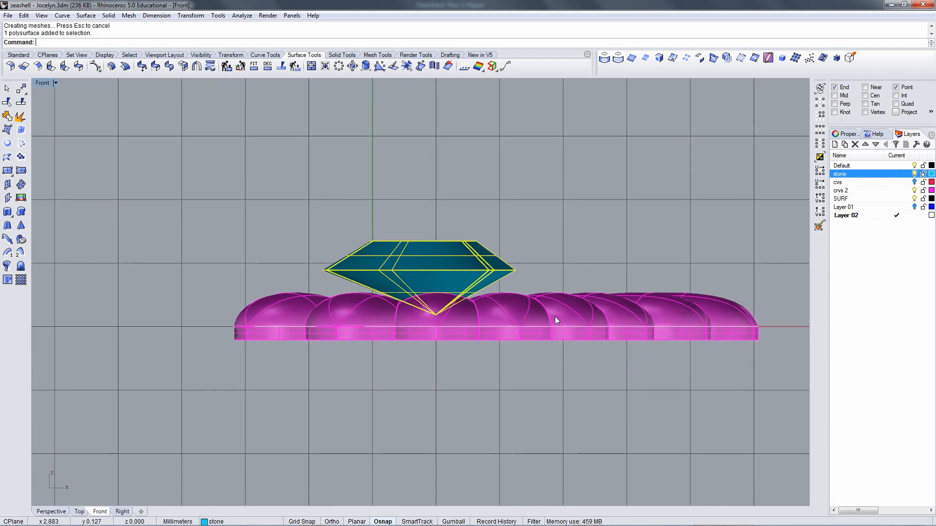
click(563, 305)
scroll(512, 273, up, 2)
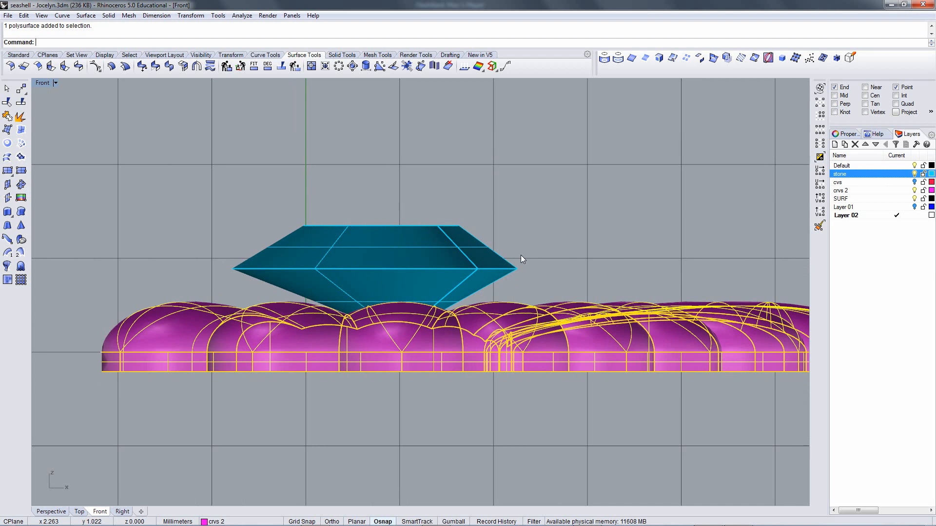
text(M)
key(Return)
scroll(519, 238, down, 4)
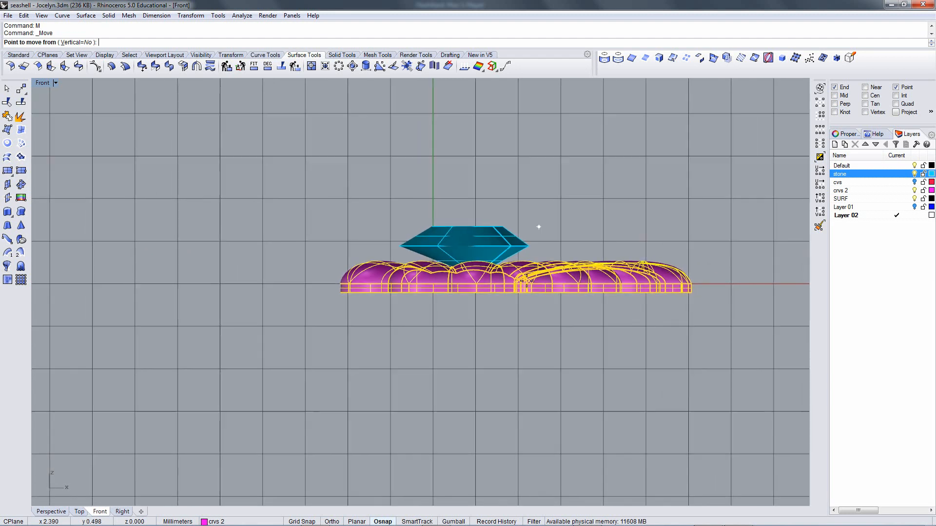
key(ctrl+Tab)
key(ctrl+Tab)
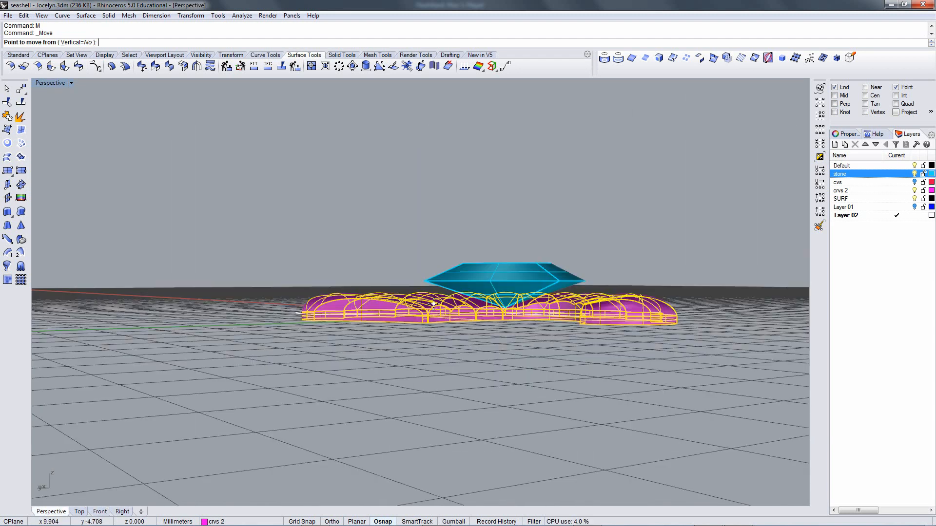
right_drag(454, 331, 548, 370)
key(Escape)
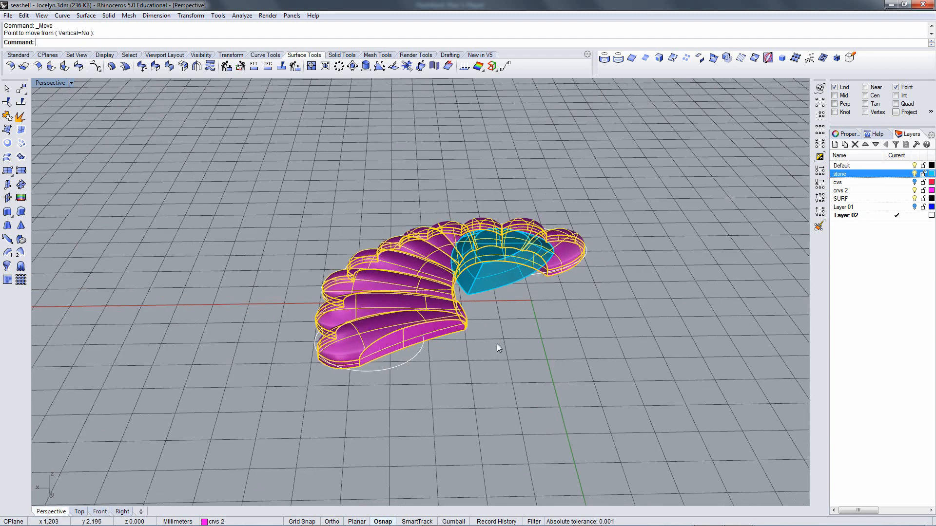
scroll(488, 343, down, 2)
key(Escape)
Reselect the magenta shell in Perspective and bring up the CPlanes toolbar.
scroll(485, 351, up, 2)
click(470, 314)
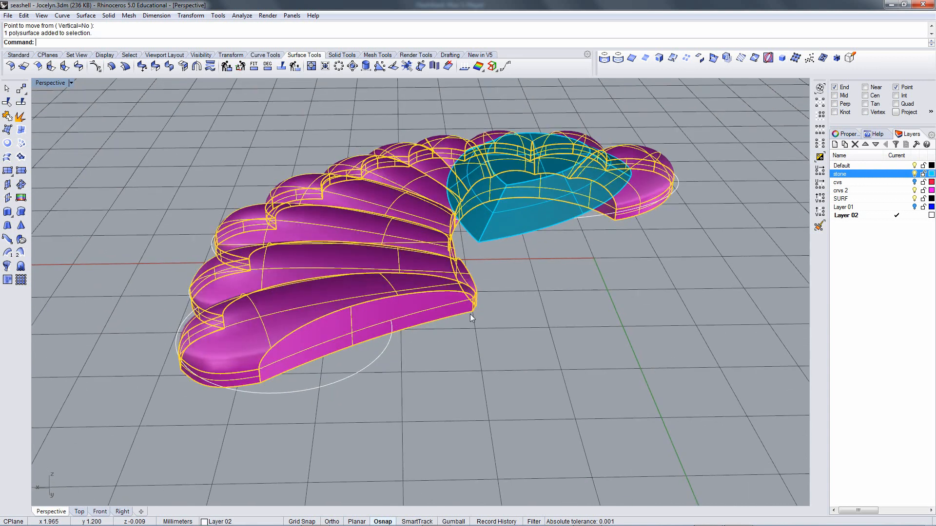
right_drag(470, 314, 486, 326)
scroll(482, 326, down, 2)
scroll(481, 312, up, 4)
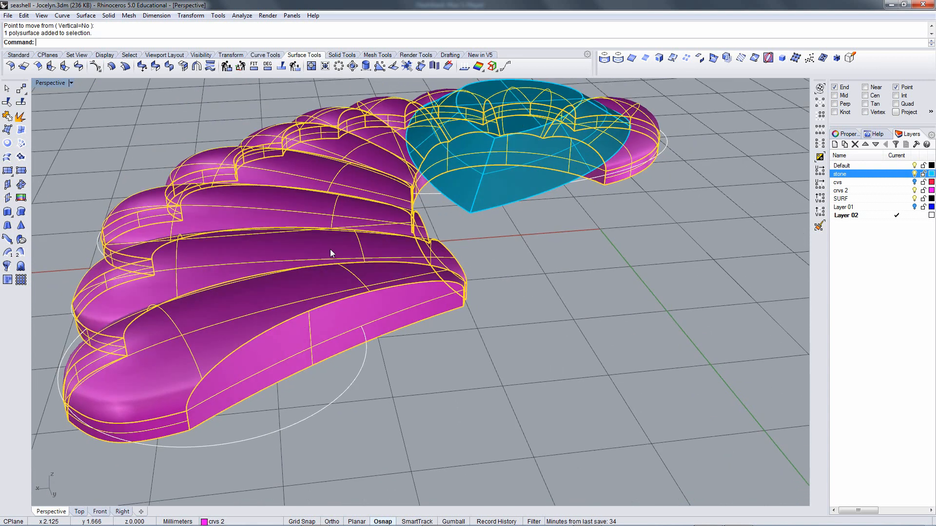
click(48, 55)
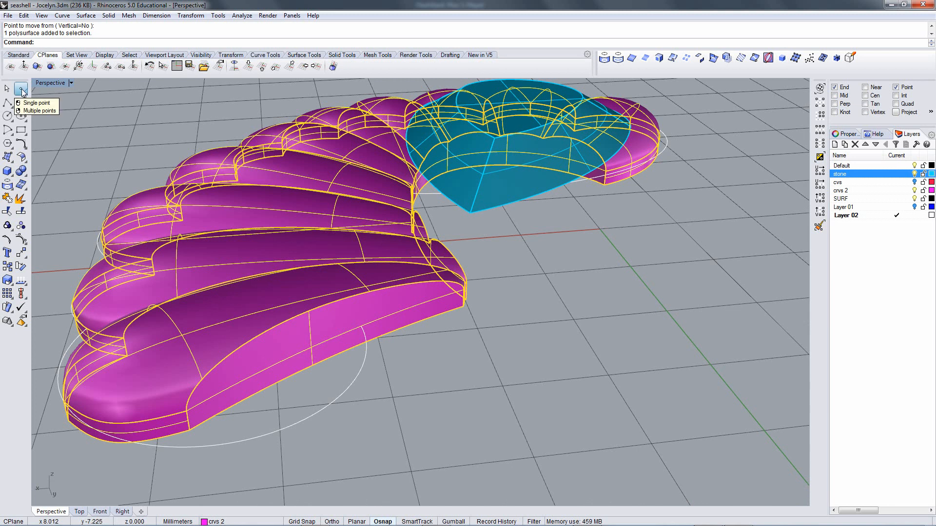
Place a point at the shell's bottom edge end and project it to the CPlane.
click(22, 90)
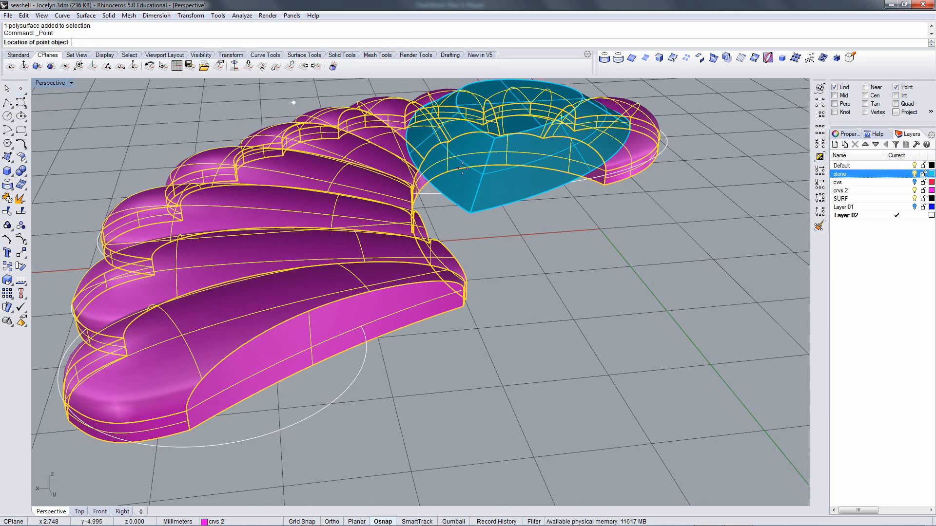
click(466, 310)
click(464, 308)
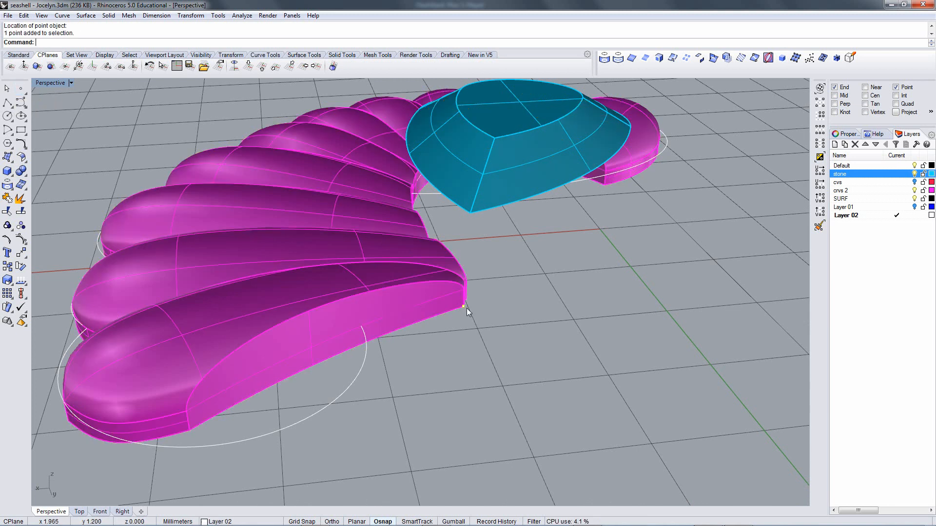
right_drag(466, 308, 495, 300)
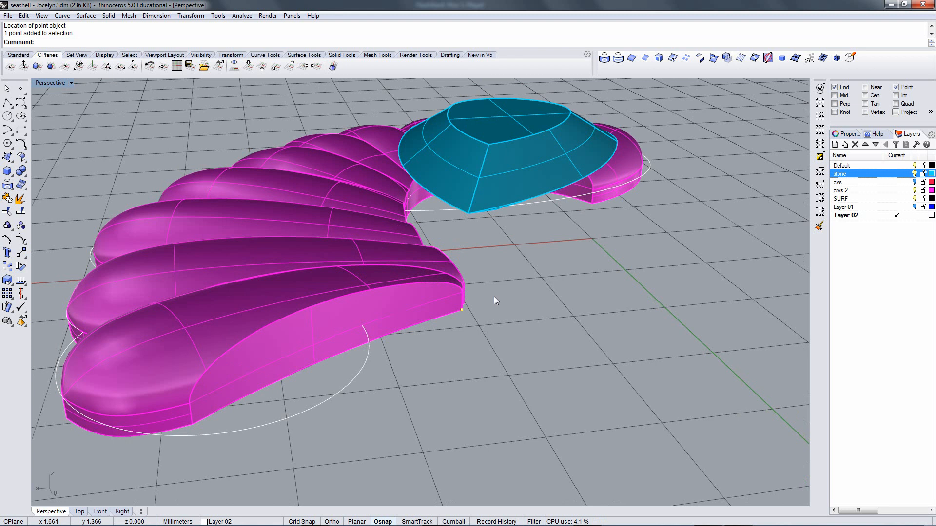
text(c)
key(Return)
key(Return)
right_drag(492, 289, 444, 277)
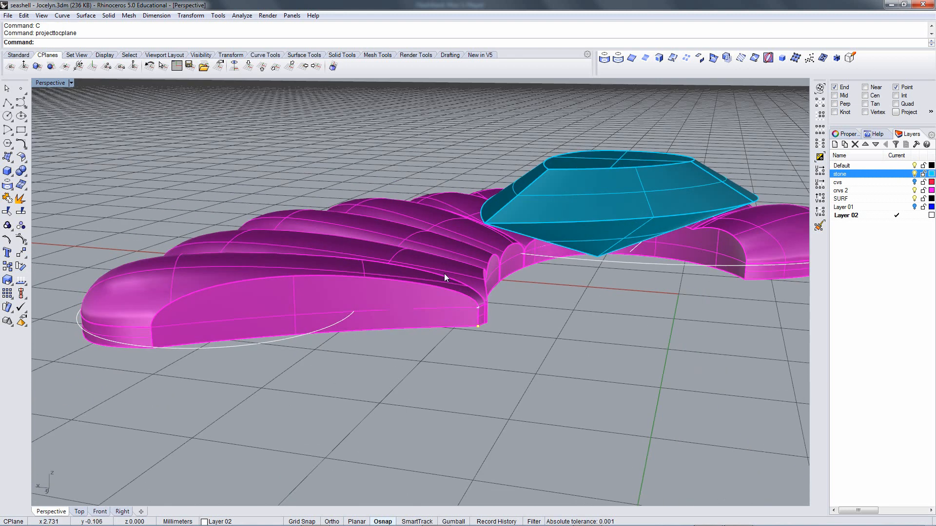
Move the shell from the original point to the projected point, then delete the helper point.
click(462, 296)
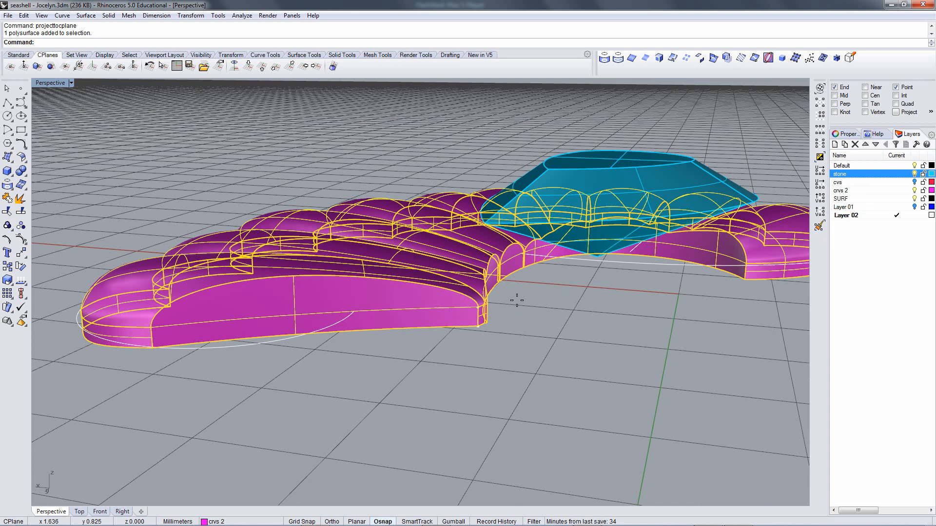
text(m)
key(Return)
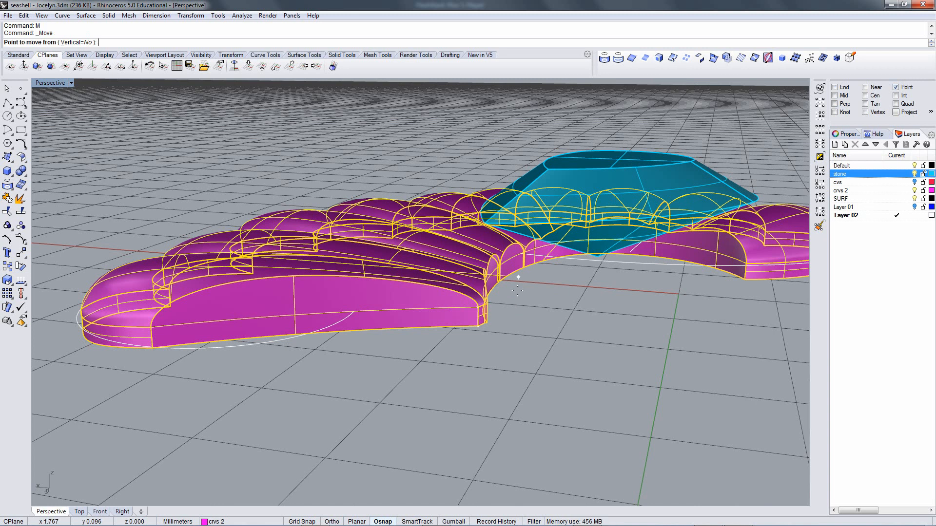
click(478, 325)
click(478, 306)
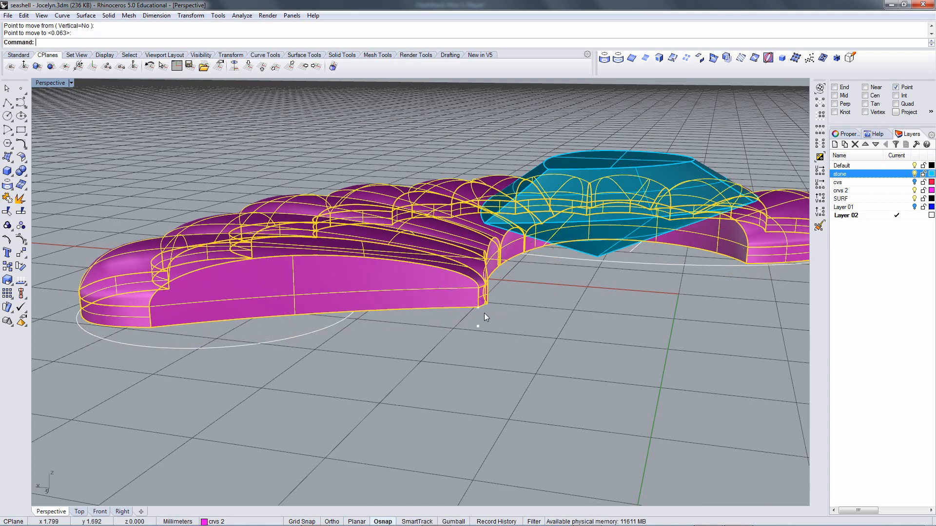
right_drag(481, 312, 482, 323)
click(477, 322)
key(Delete)
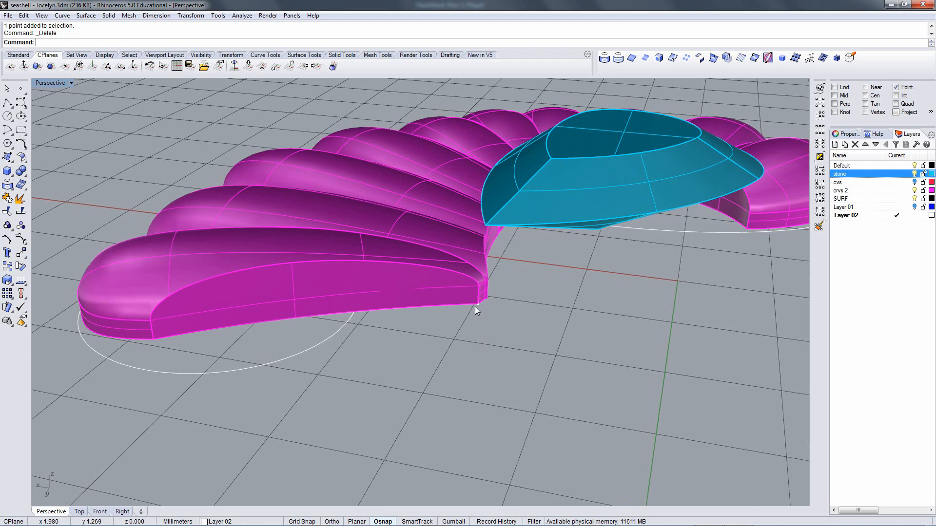
Review the shell and gem in the Top, Front, Right and Perspective views.
right_drag(490, 280, 467, 233)
key(ctrl+F1)
key(ctrl+F2)
key(ctrl+F3)
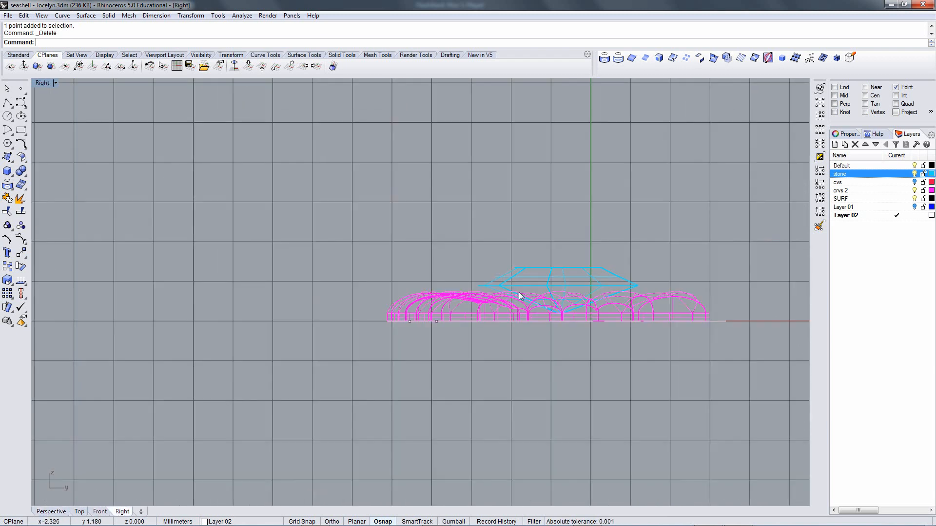
scroll(536, 294, up, 8)
key(ctrl+F4)
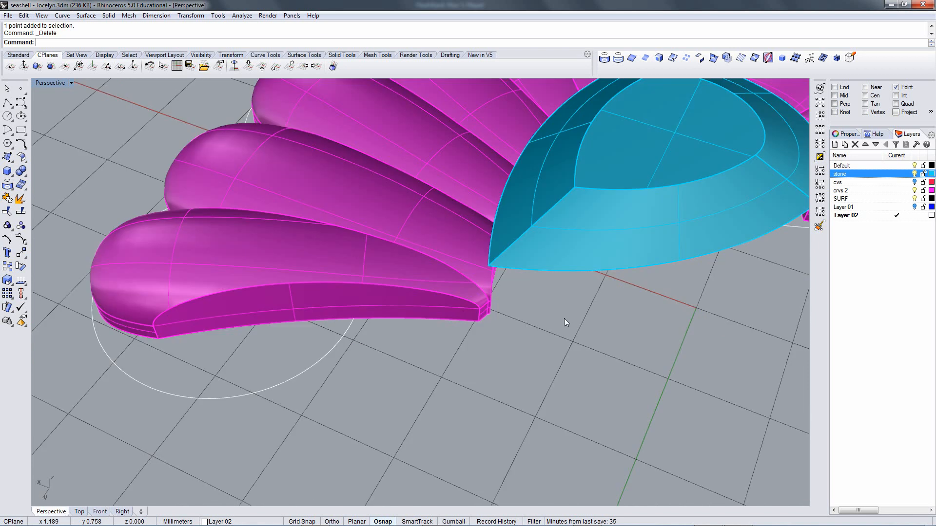
mouse_move(564, 322)
right_down()
mouse_move(673, 245)
mouse_move(621, 272)
mouse_move(497, 218)
mouse_move(520, 273)
mouse_move(630, 378)
mouse_move(458, 200)
mouse_move(438, 225)
mouse_move(434, 274)
mouse_move(495, 282)
mouse_move(556, 251)
mouse_move(669, 236)
mouse_move(625, 333)
mouse_move(475, 305)
mouse_move(437, 286)
mouse_move(457, 296)
mouse_move(448, 323)
mouse_move(429, 317)
right_up()
Make crvs 2 current, hide the Layer 02 circle curves, and start ShowSelected.
click(901, 191)
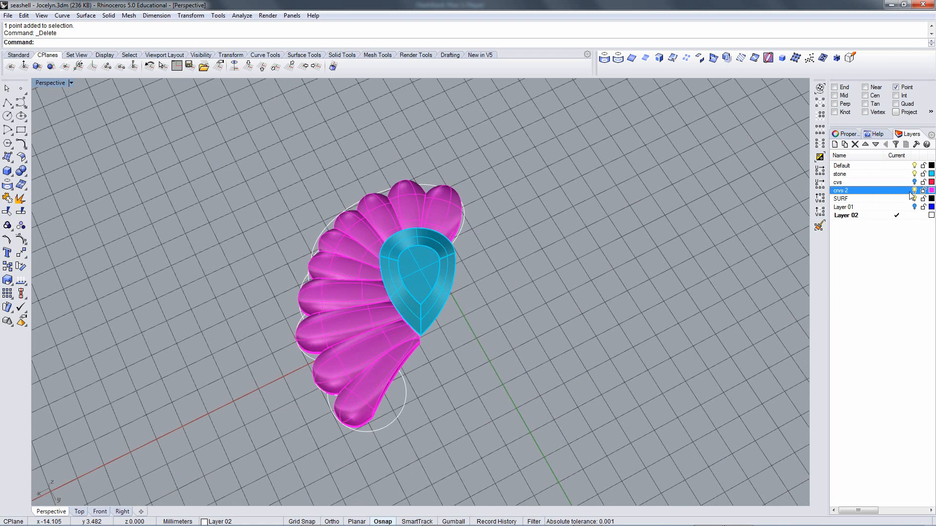
click(914, 215)
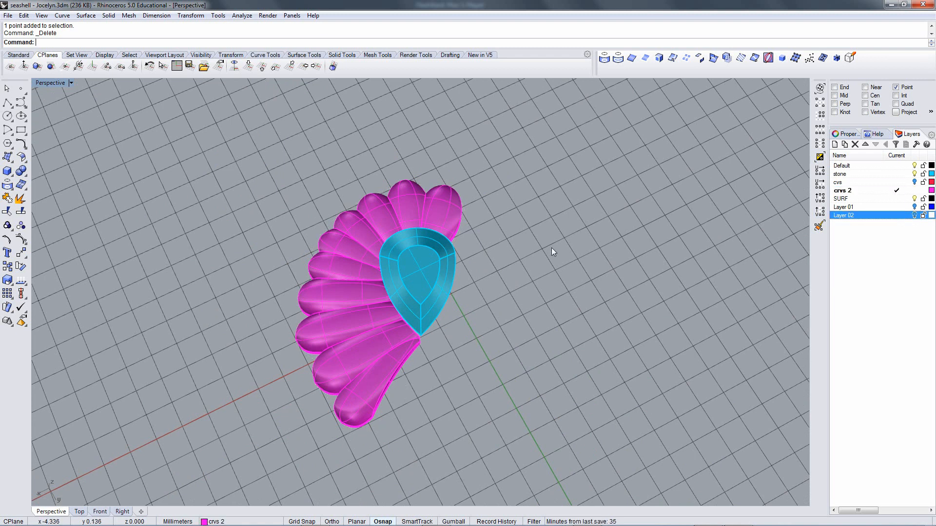
mouse_move(554, 253)
right_down()
mouse_move(558, 320)
mouse_move(543, 240)
right_up()
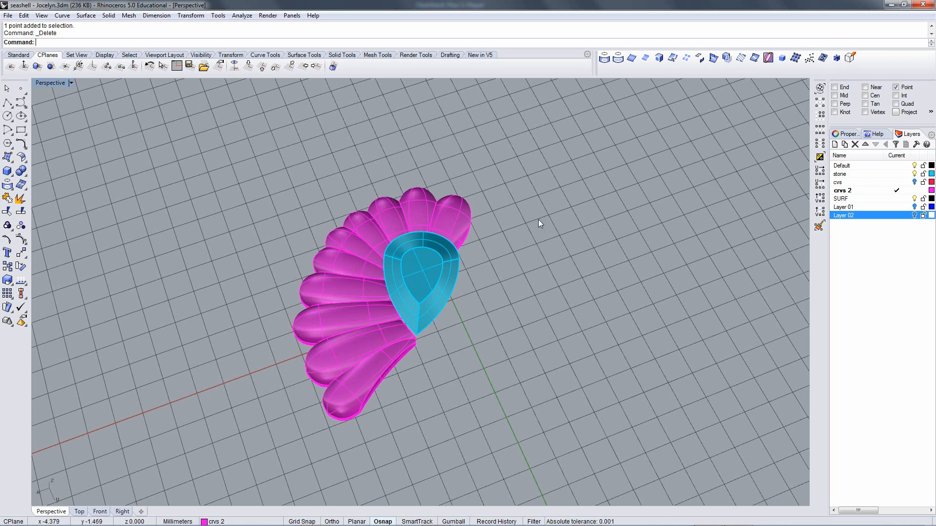
right_drag(525, 186, 601, 174)
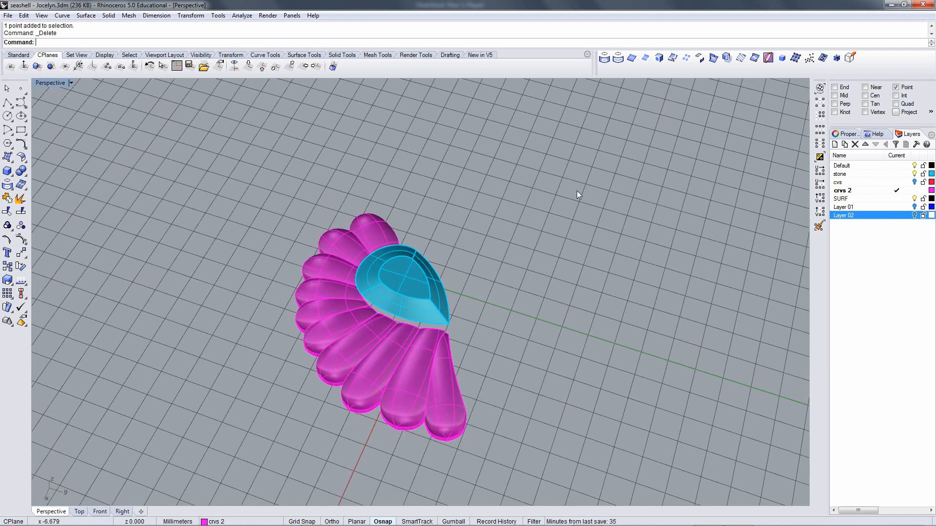
key(ctrl+shift+h)
Reveal both hidden grey petal surfaces with ShowSelected.
click(380, 246)
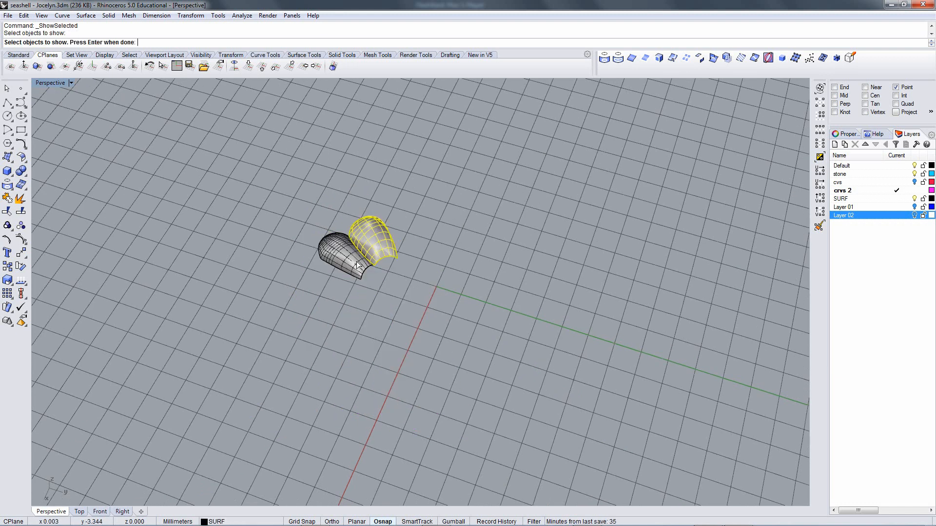
click(357, 265)
right_click(439, 280)
right_drag(471, 295, 600, 317)
shift+right_drag(439, 287, 430, 284)
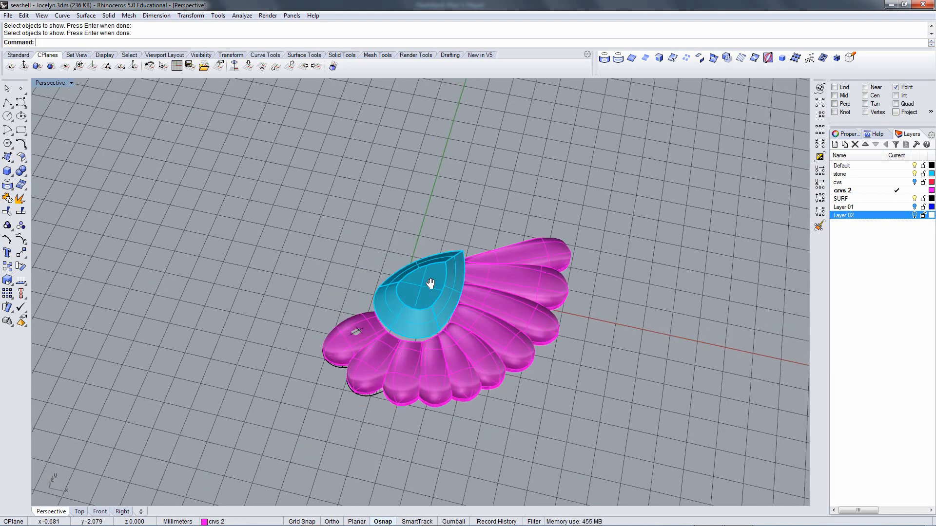
scroll(430, 284, up, 3)
Select the two grey petals, leaving the magenta shell unselected.
click(466, 247)
click(492, 317)
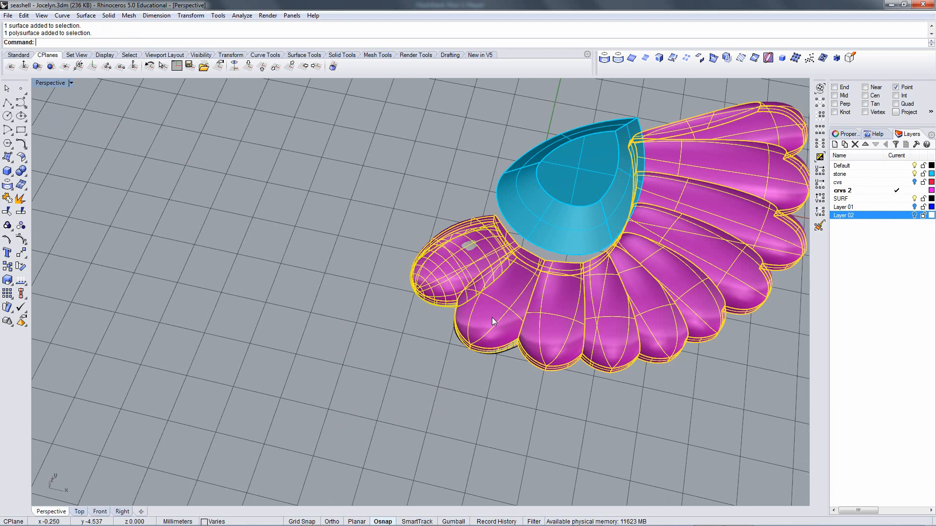
shift+click(493, 317)
ctrl+click(540, 336)
scroll(540, 337, down, 3)
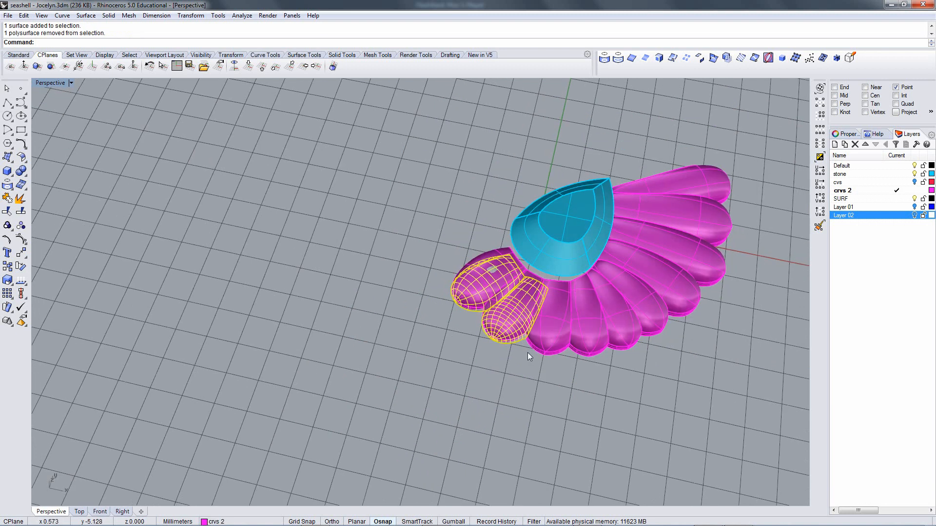
With Grid Snap on, move the two petals down-left beside the shell.
text(m)
key(Return)
click(534, 385)
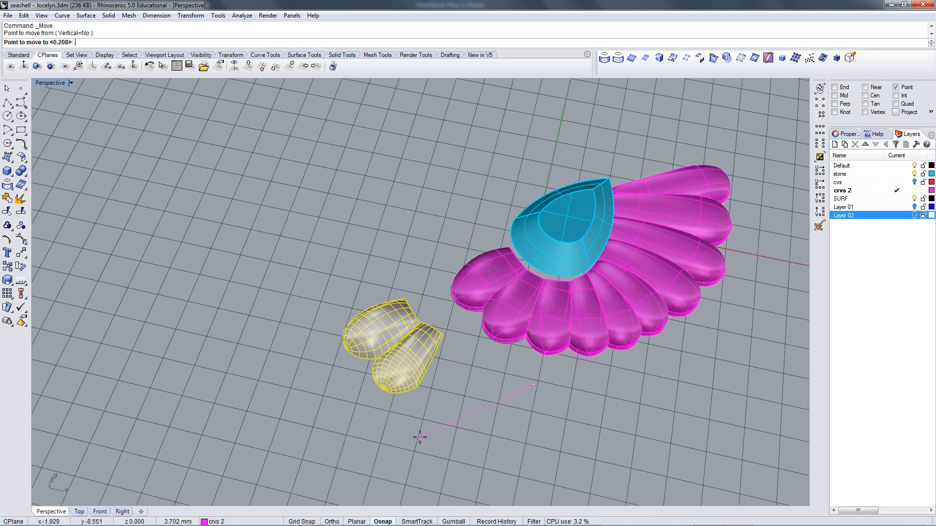
key(Escape)
text(m)
key(Return)
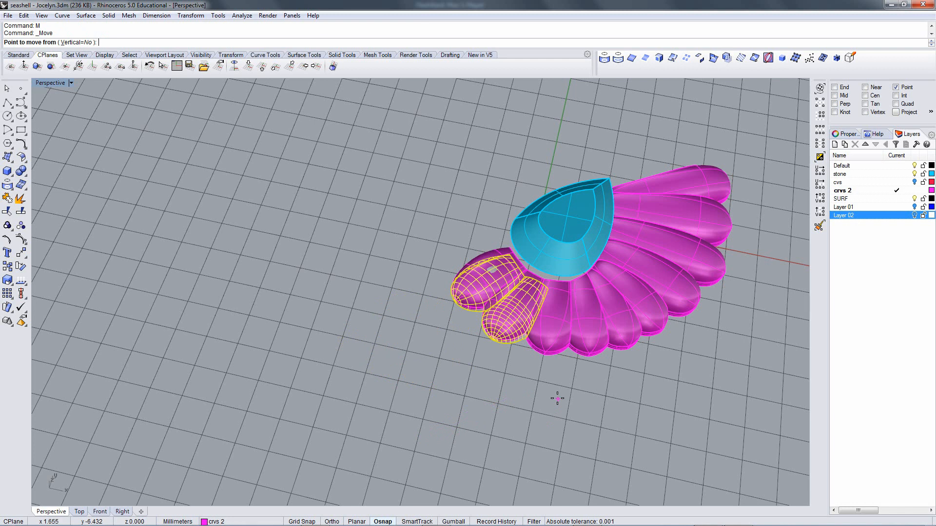
key(F9)
click(552, 384)
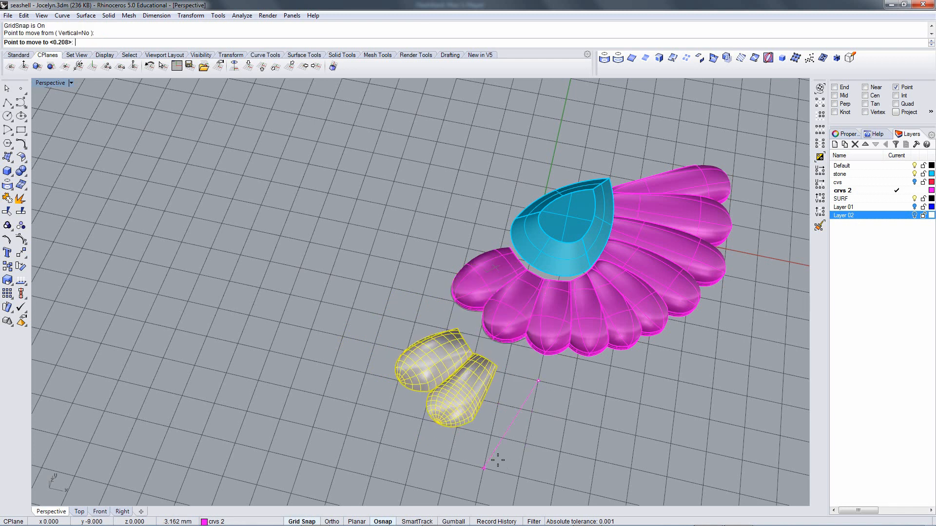
click(496, 455)
right_drag(466, 392, 584, 383)
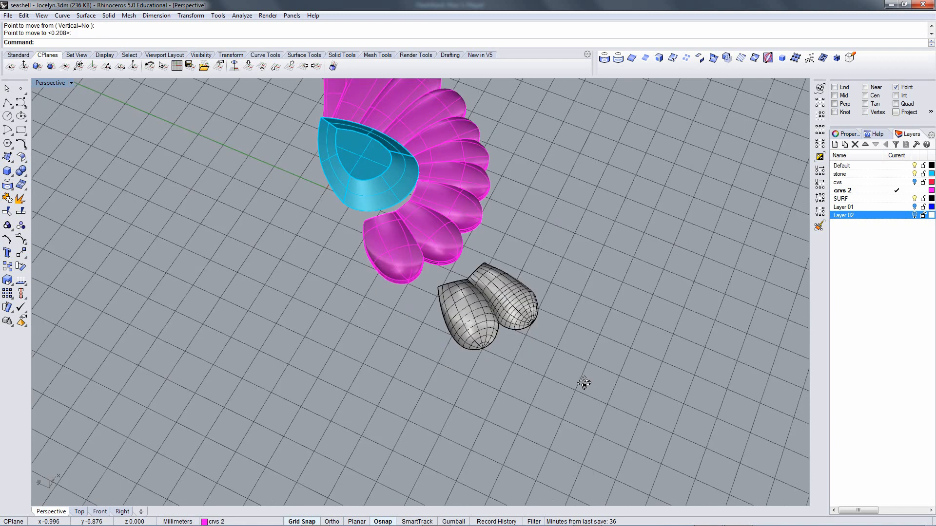
scroll(497, 267, up, 4)
shift+right_drag(488, 335, 516, 247)
scroll(474, 294, down, 3)
scroll(473, 344, up, 5)
right_drag(535, 208, 540, 185)
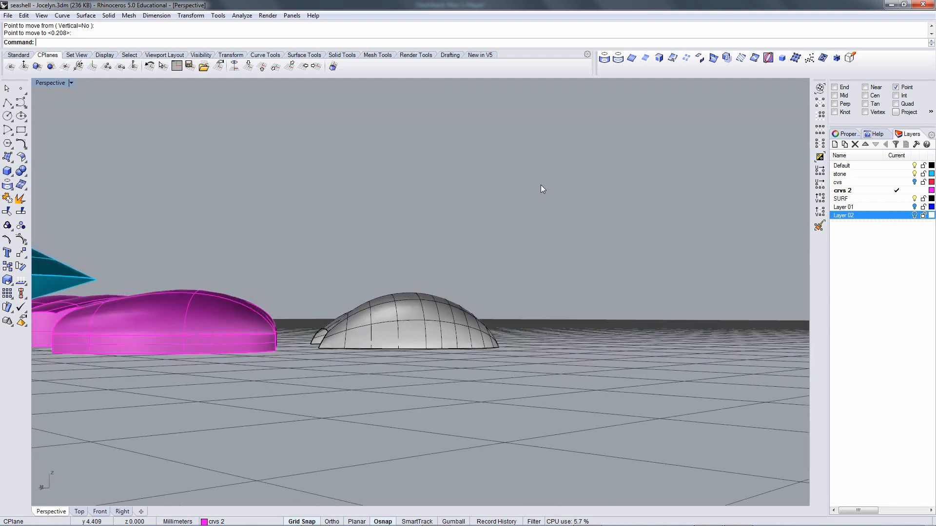
right_drag(254, 308, 493, 299)
scroll(493, 298, down, 6)
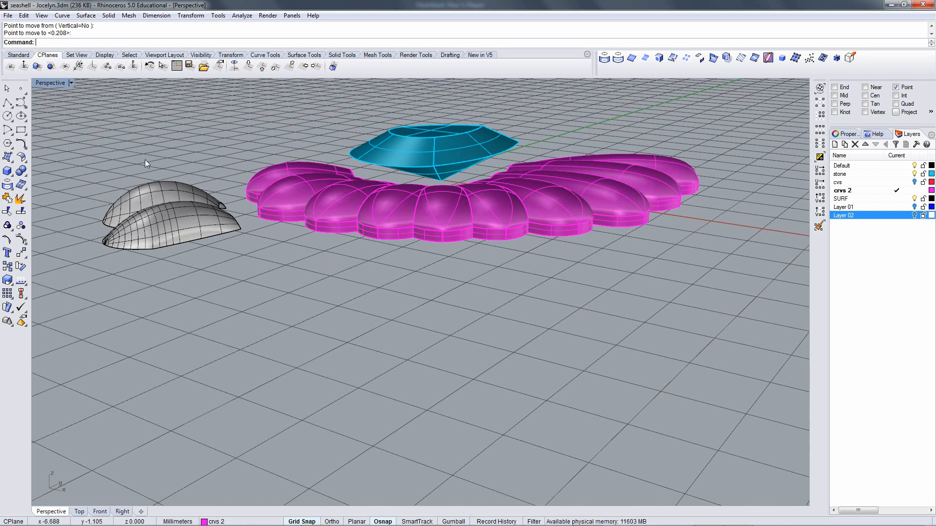
click(155, 221)
right_drag(155, 220, 210, 236)
scroll(167, 290, up, 7)
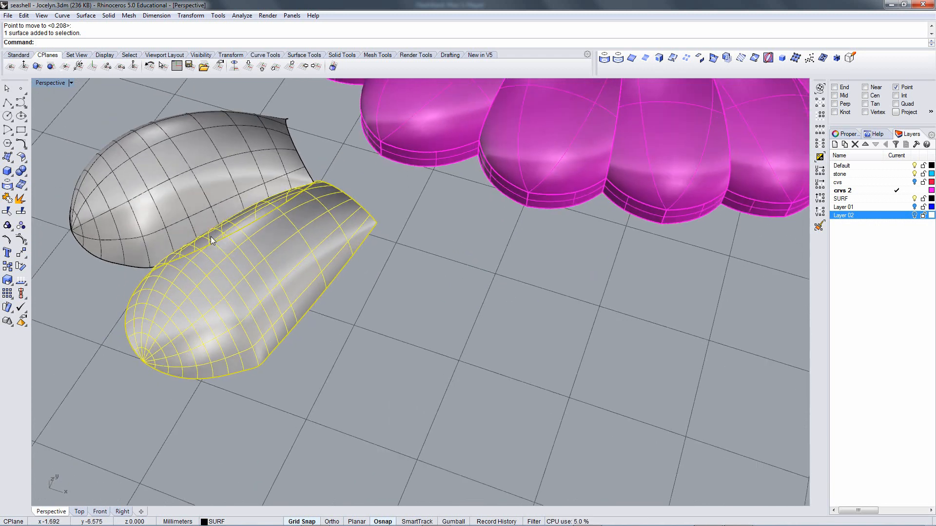
key(F10)
right_drag(217, 275, 336, 301)
scroll(245, 302, up, 4)
click(354, 312)
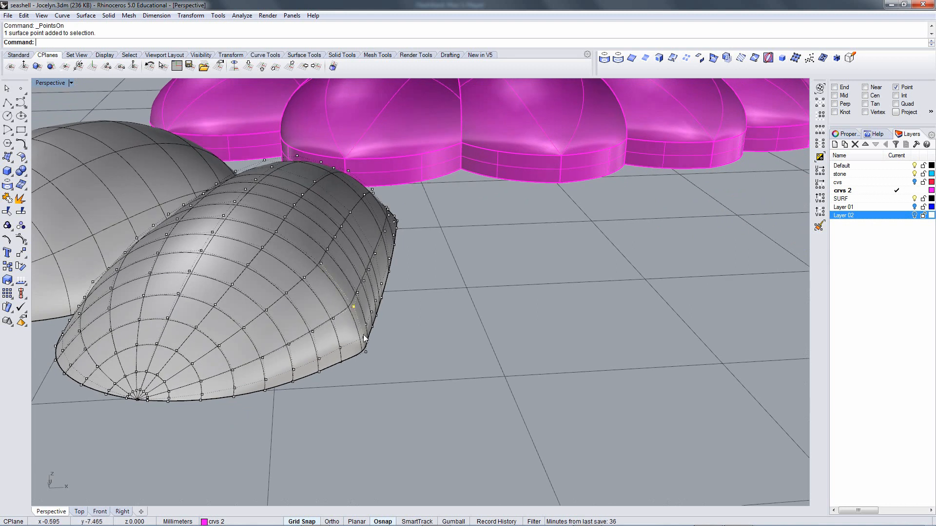
right_drag(366, 341, 364, 298)
scroll(361, 322, down, 2)
key(Escape)
key(Escape)
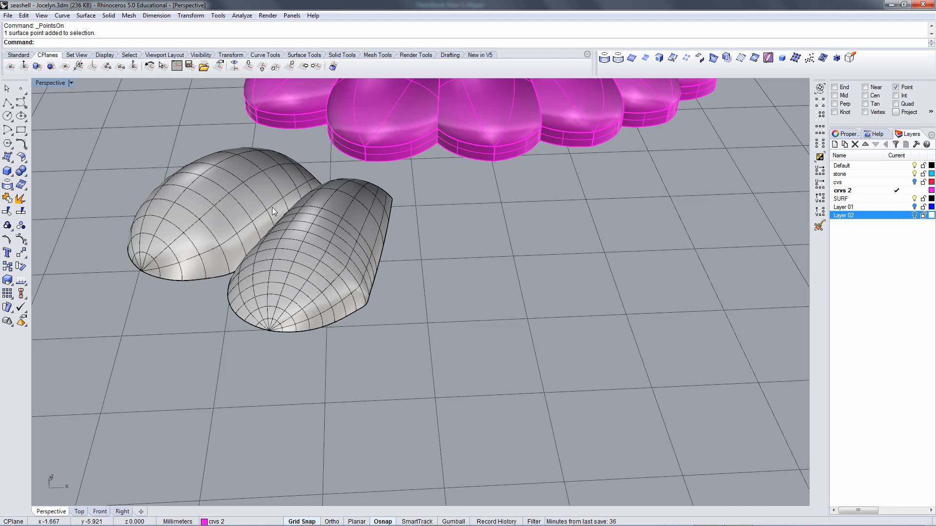
right_drag(307, 214, 446, 222)
scroll(446, 222, down, 10)
shift+right_drag(350, 255, 398, 285)
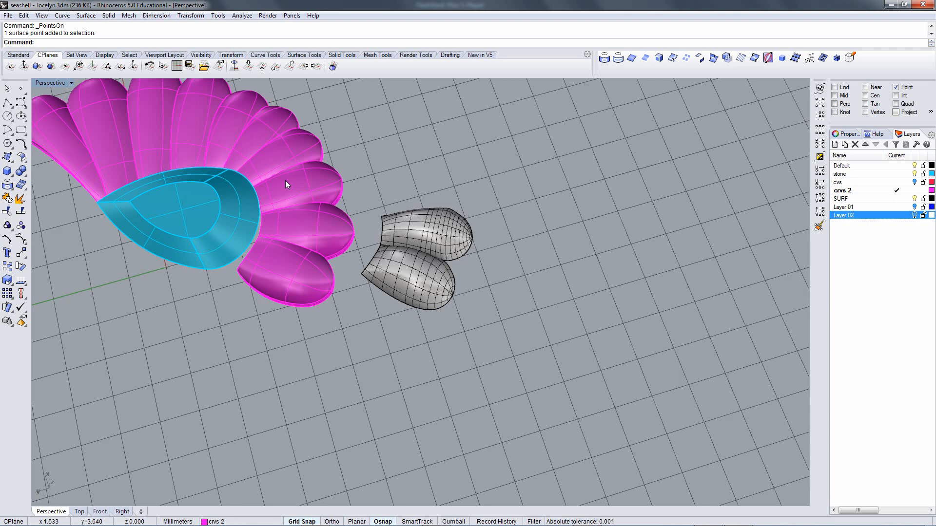
Start Save As and choose the Desktop as the save location.
click(4, 17)
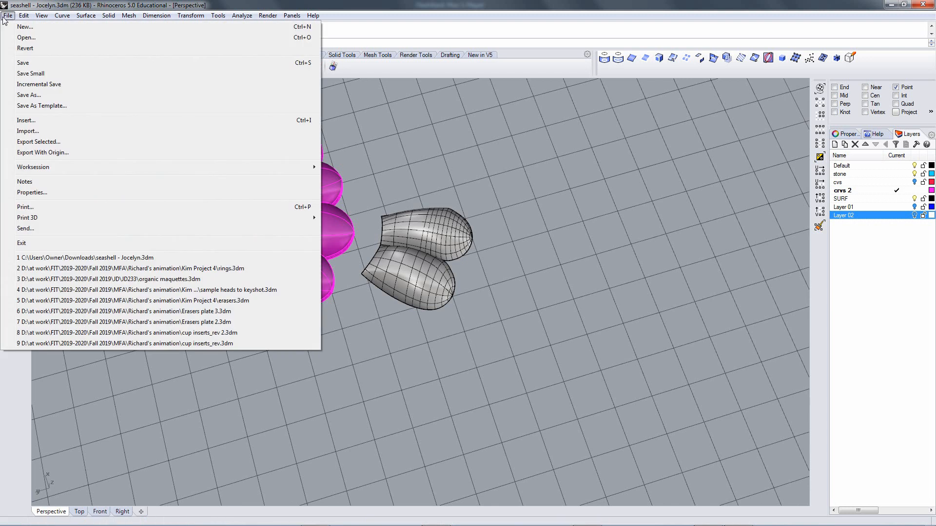
click(30, 94)
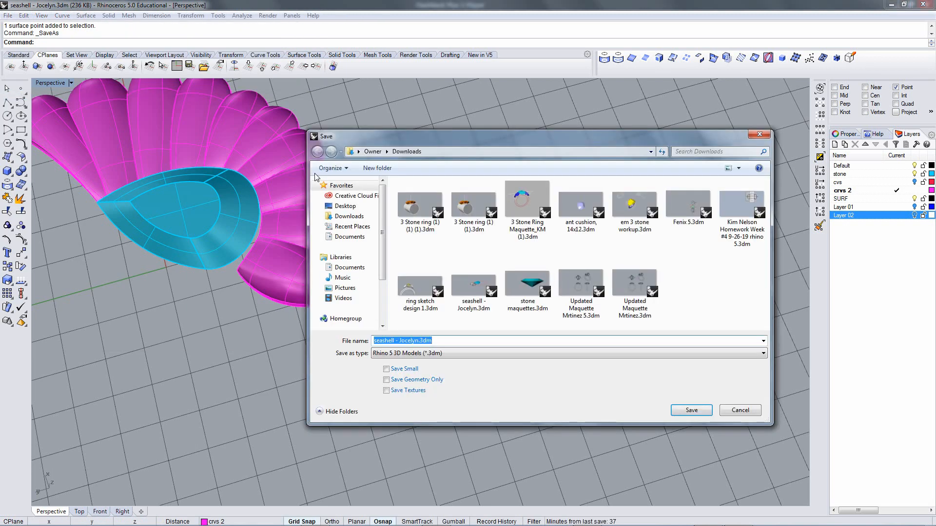
click(347, 206)
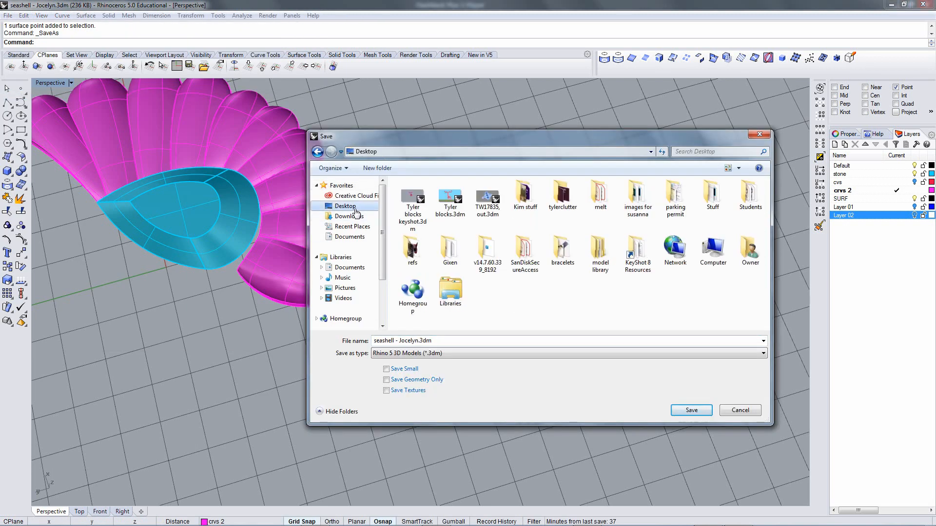
Save the model as a new .3dm file named after the user, then close Rhino.
click(491, 341)
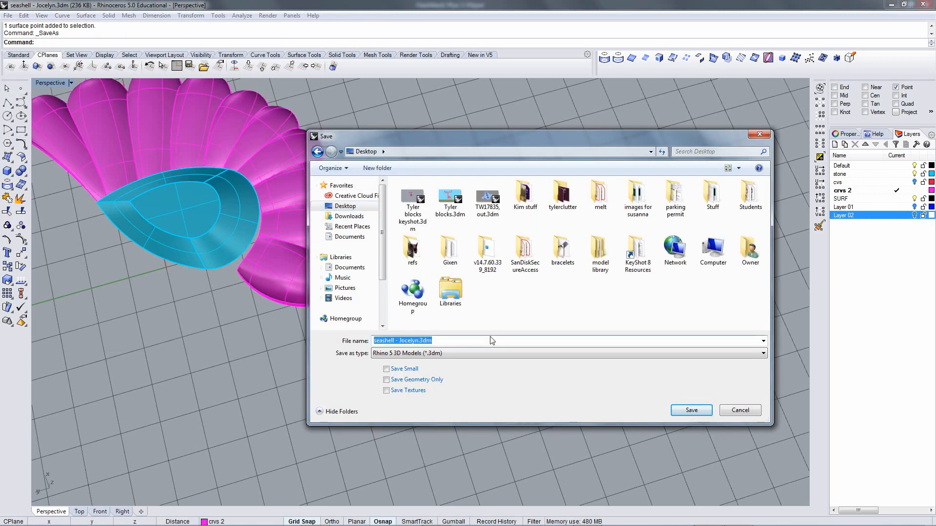
text(jocy)
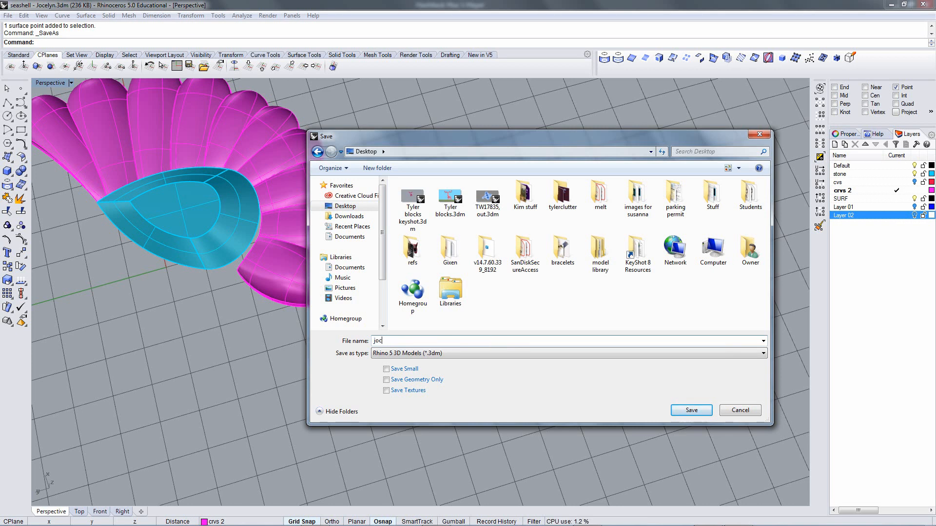
text(lyn ohn)
key(BackSpace)
key(Return)
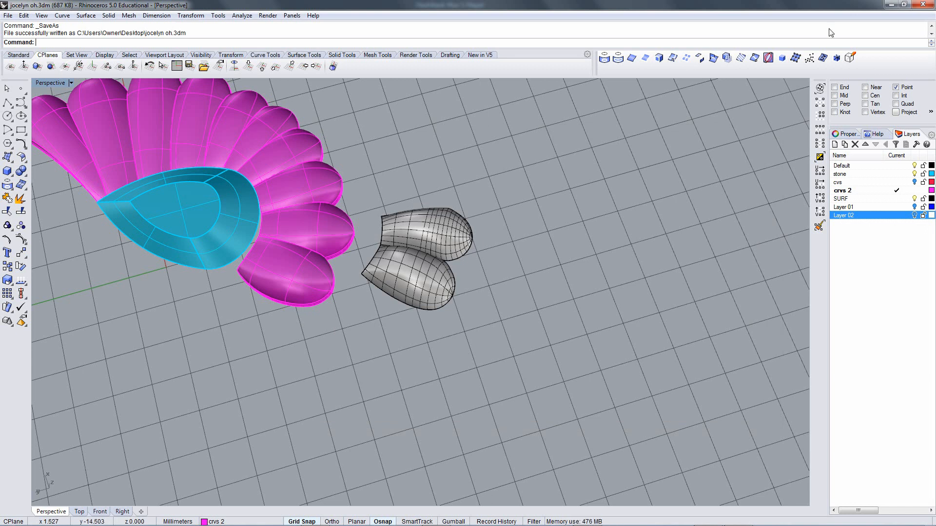
click(926, 5)
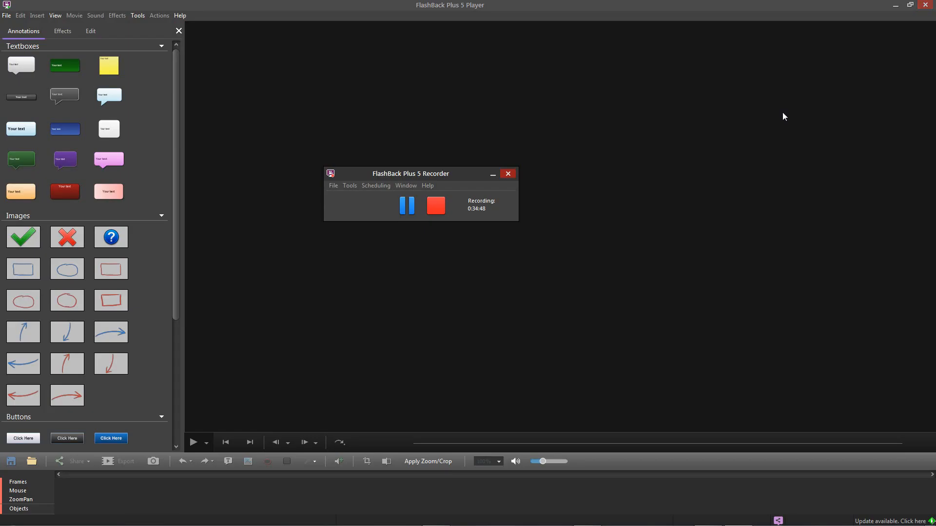